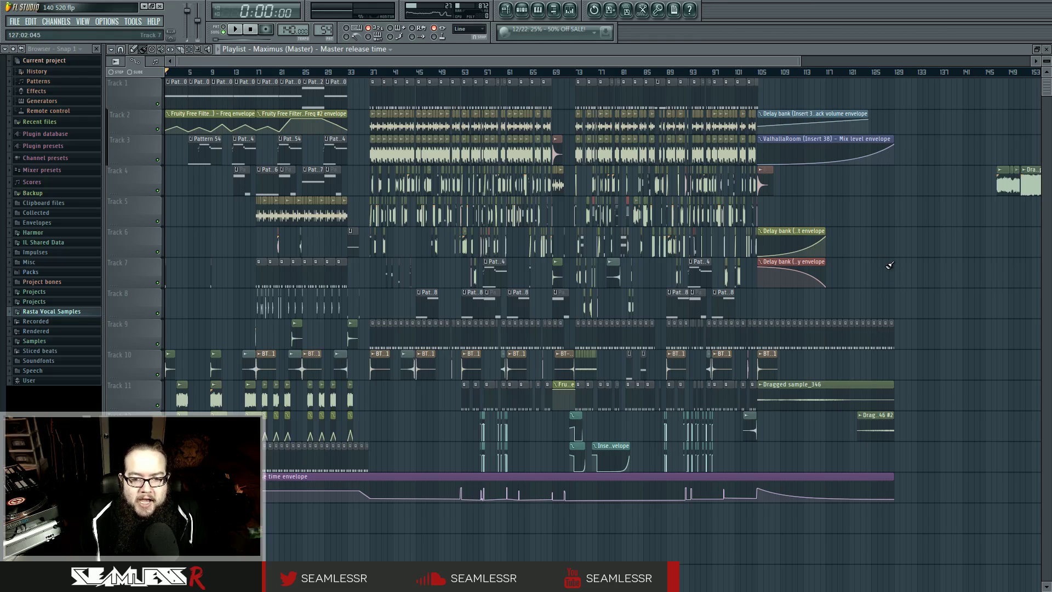
scroll(624, 301, "up", 2)
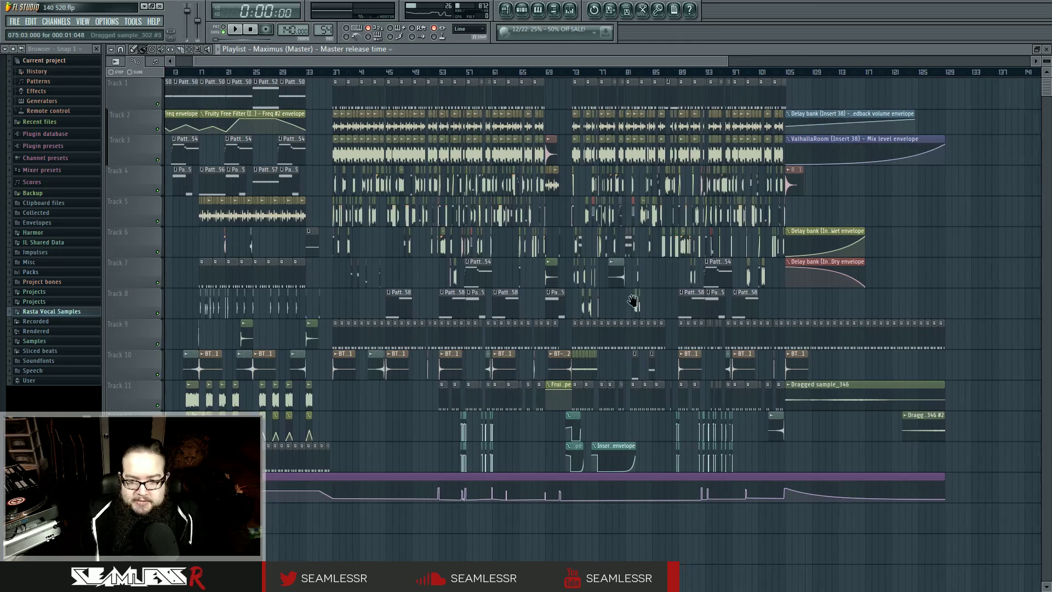
left_click_drag(633, 300, 674, 306)
scroll(666, 309, "up", 1)
left_click_drag(446, 389, 529, 406)
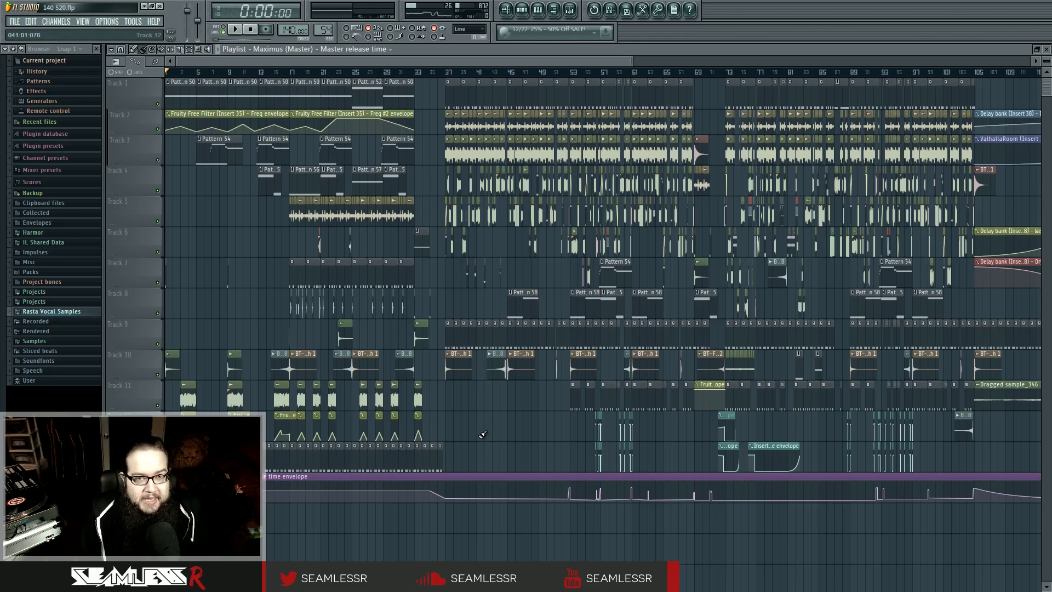
Step: Inspect the channel settings of Dragged sample_334 from the channel rack, including its precomputed effects, and close both windows
key("F6")
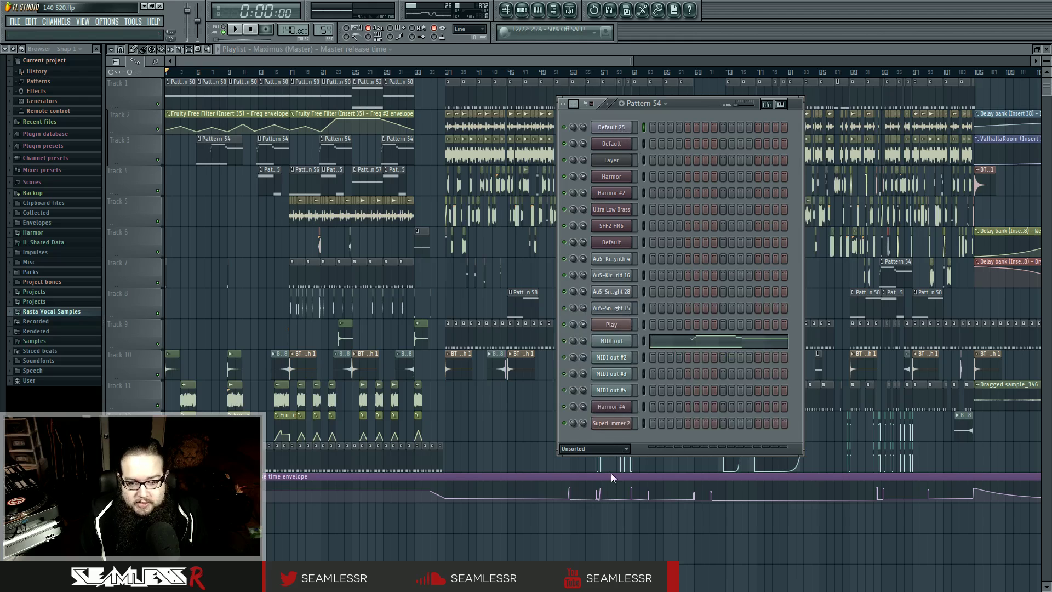
key("Page_Down")
left_click(609, 210)
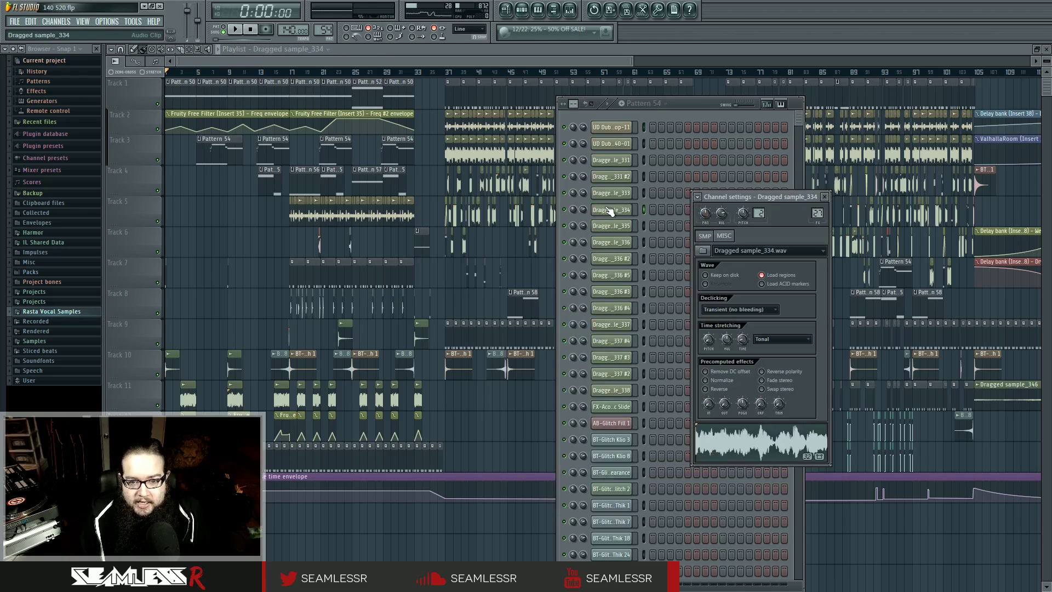
left_click_drag(777, 197, 479, 195)
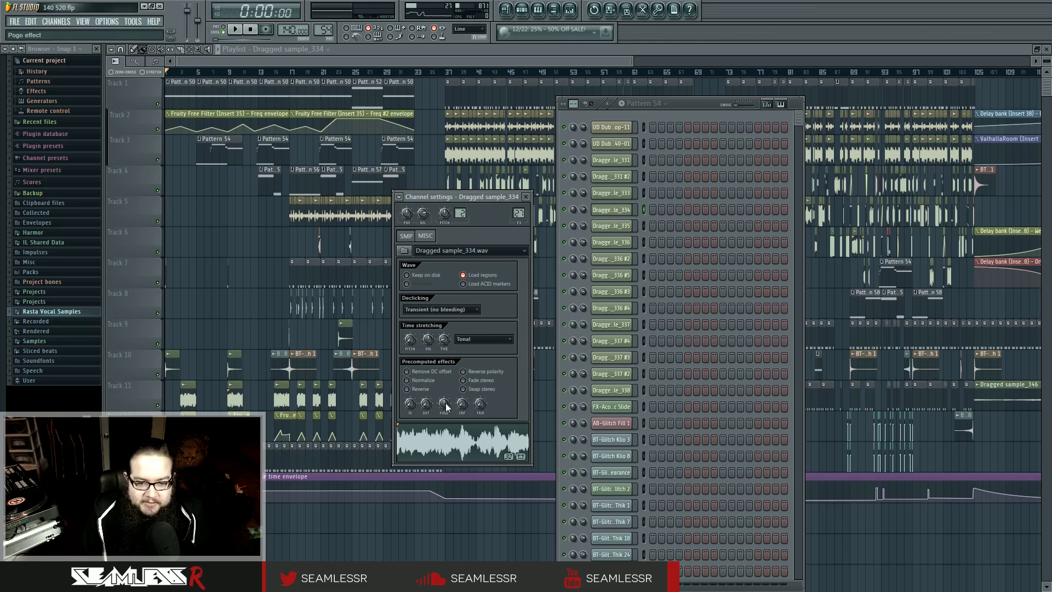
left_click_drag(445, 403, 444, 402)
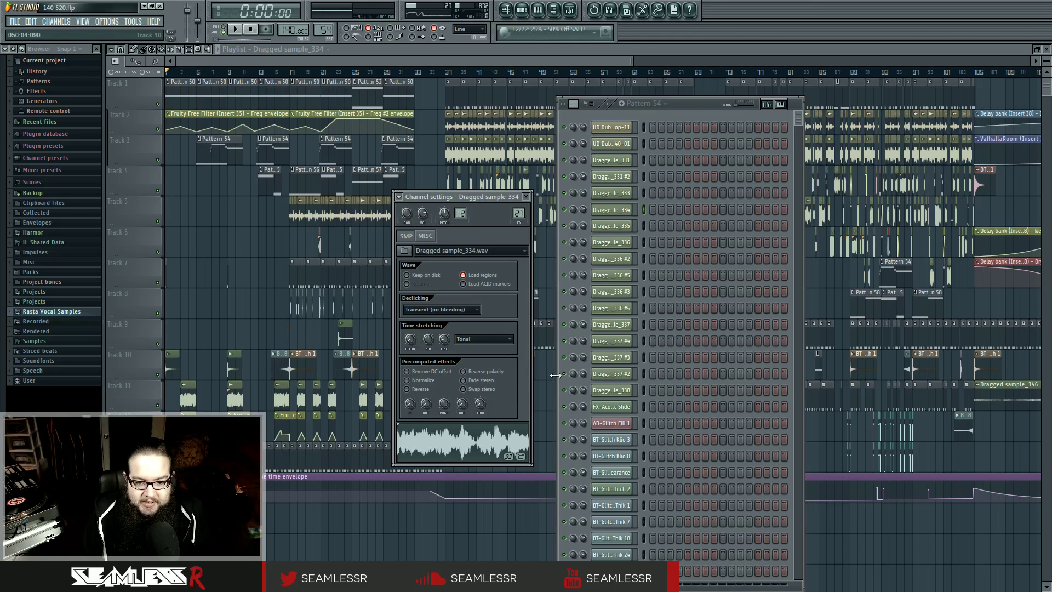
left_click(525, 196)
key("F6")
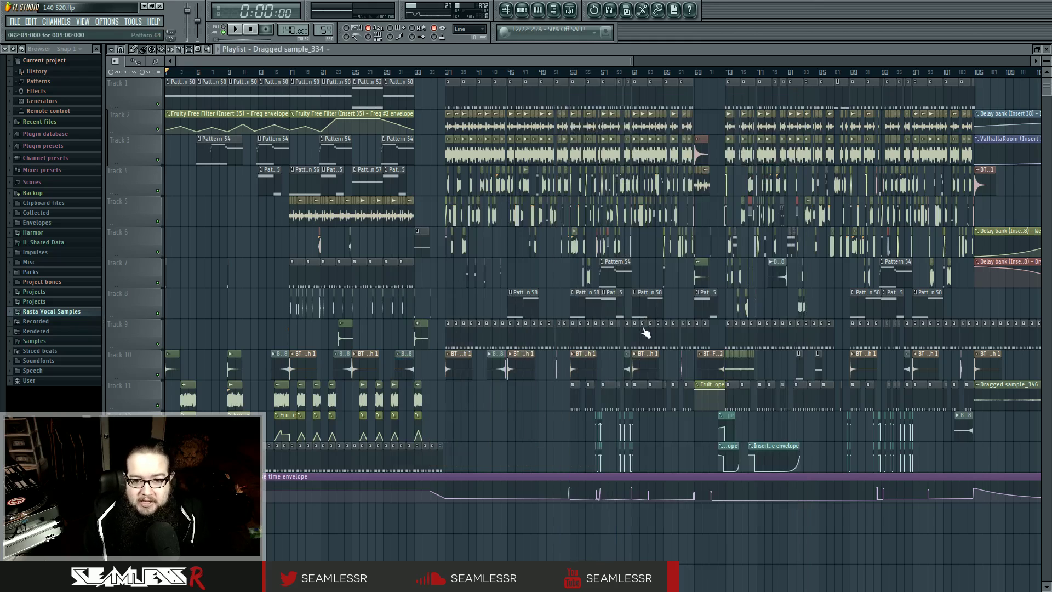
Step: Open the settings of the SMLSS-Synth Ding E Reverb - Part_1 clip on Track 6 before bar 61 and audition its sample
scroll(645, 336, "up", 5)
scroll(575, 272, "up", 8)
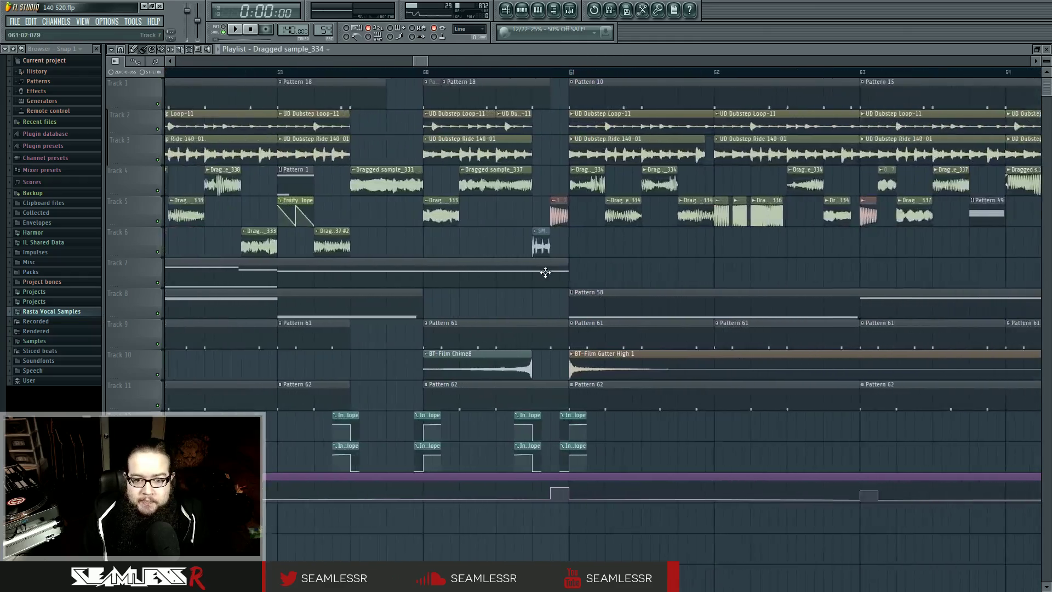
double_click(535, 247)
left_click(466, 435)
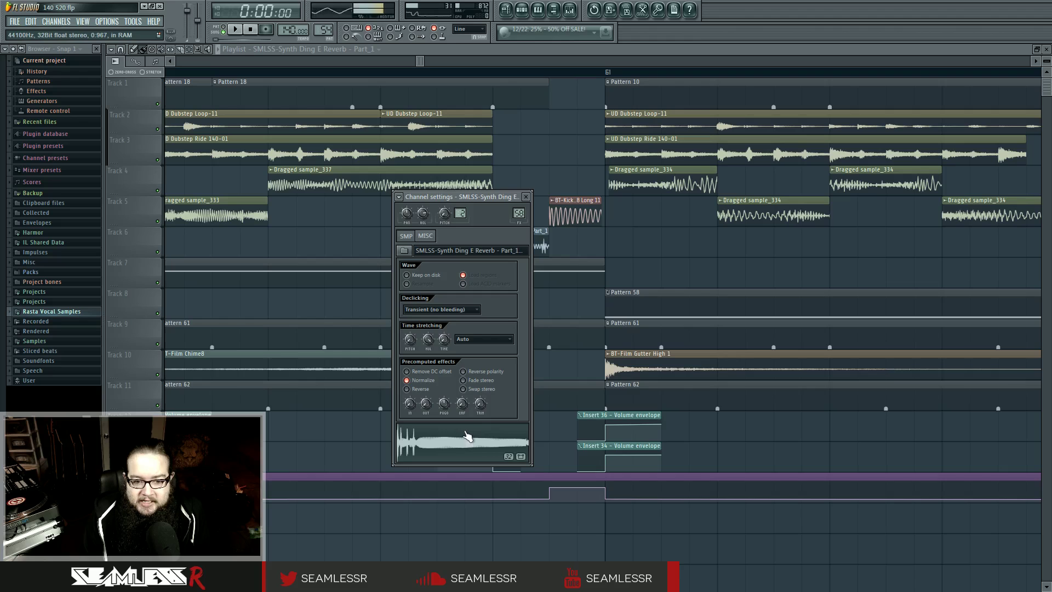
right_click(353, 443)
Step: Play the song from bar 60 through the Part_1 clip on Track 6 and stop playback
left_click(386, 75)
key("space")
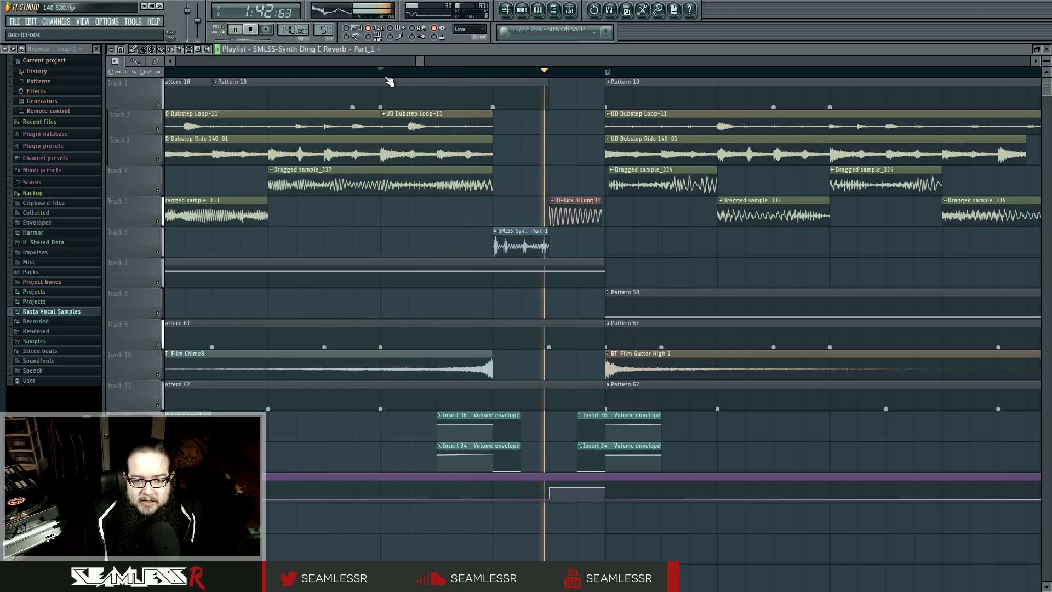
key("space")
Step: Open the settings of the short SMLSS-Synth Ding E Reverb clip on Track 10 near bar 51 and audition its original sample
scroll(683, 240, "down", 5)
left_click_drag(683, 240, 948, 241)
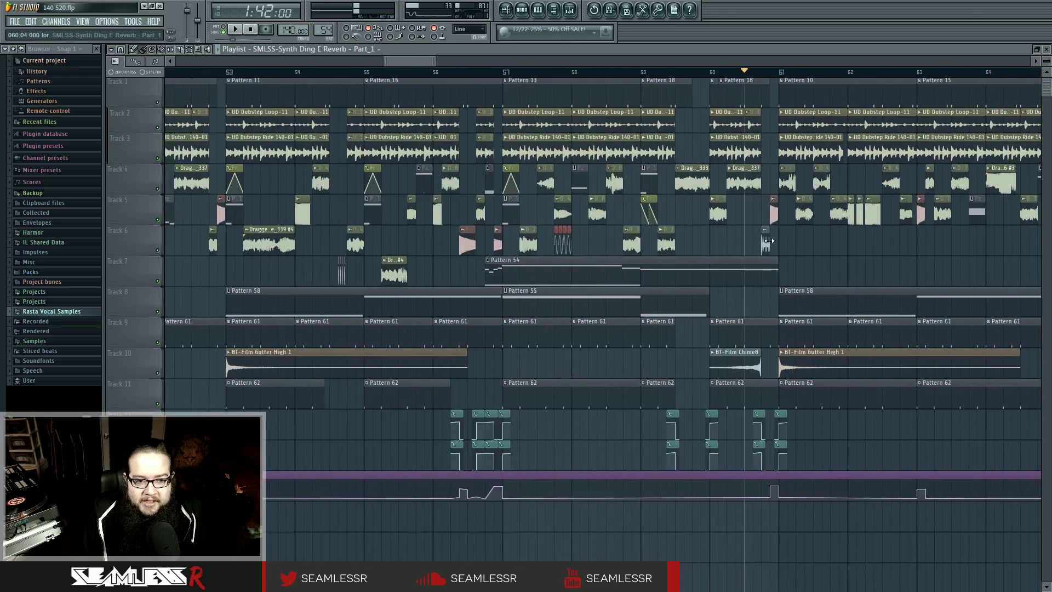
left_click_drag(630, 241, 852, 241)
scroll(852, 241, "down", 1)
double_click(405, 374)
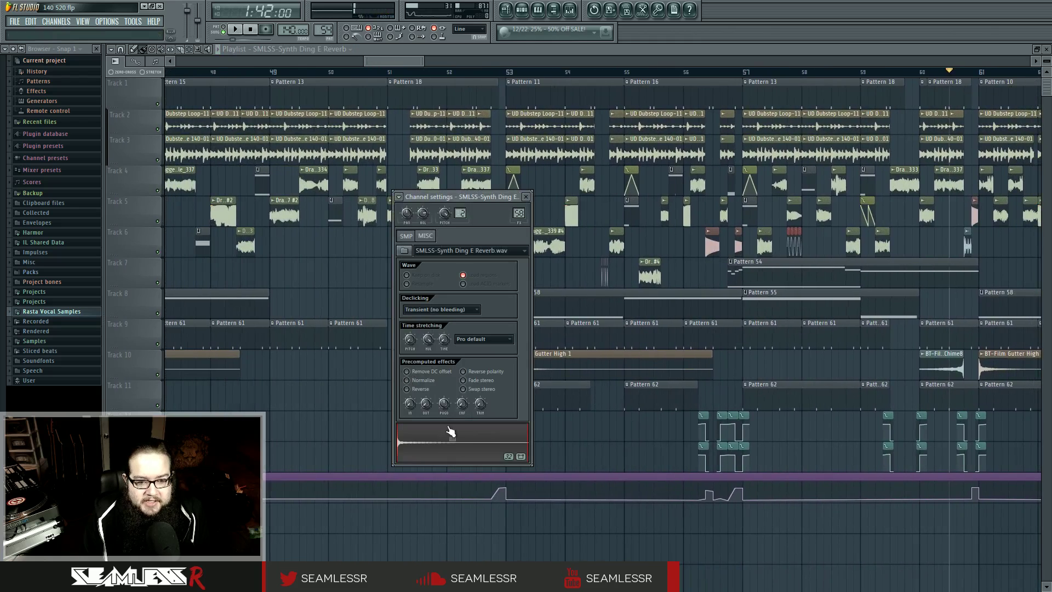
left_click(454, 445)
right_click(352, 415)
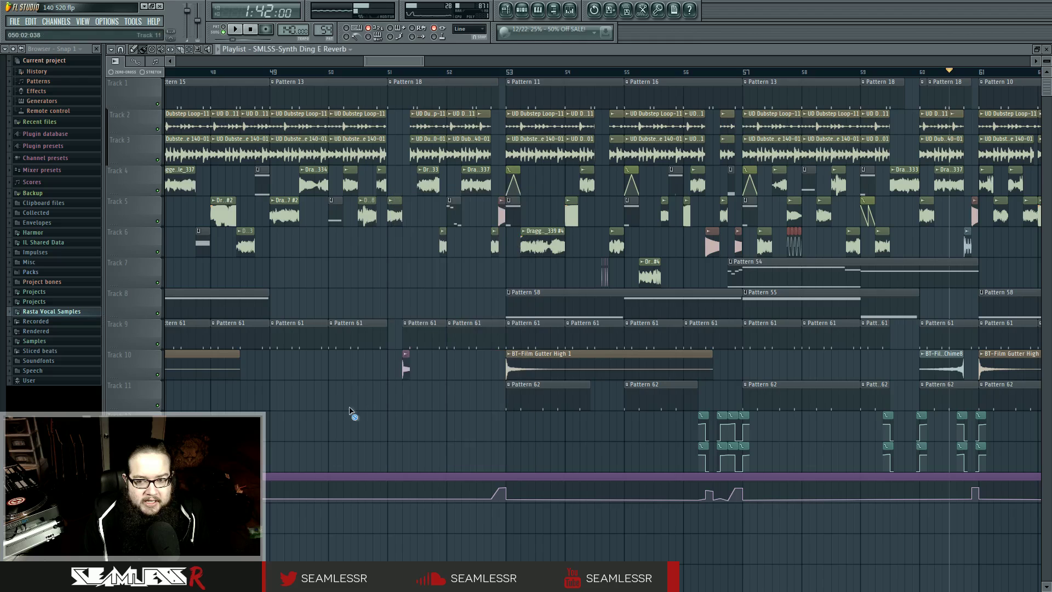
Step: Reopen the settings of the Part_1 clip on Track 6 and audition the edited sample for comparison
double_click(967, 241)
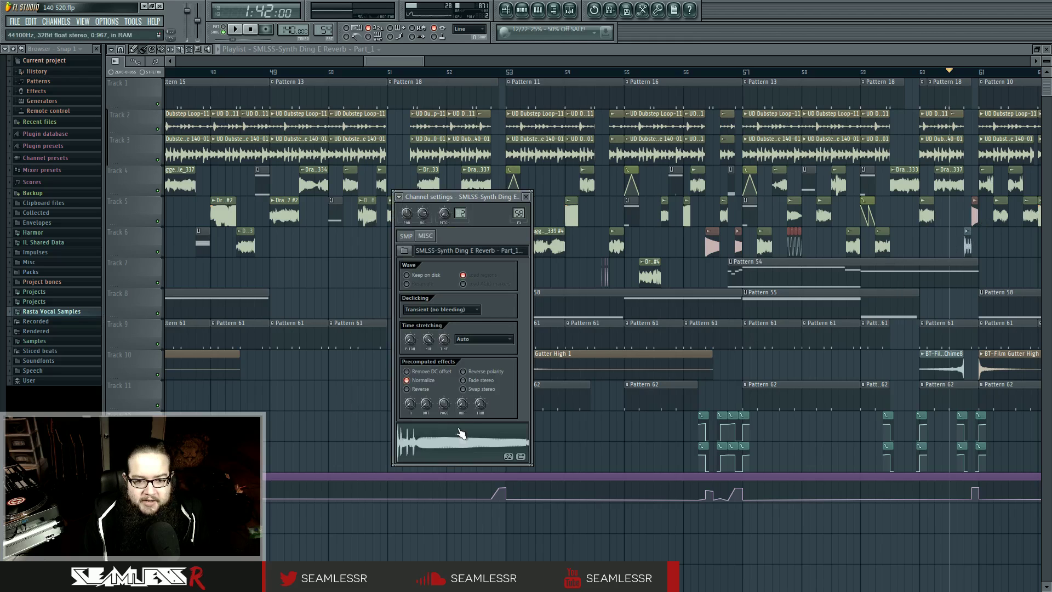
left_click(448, 447)
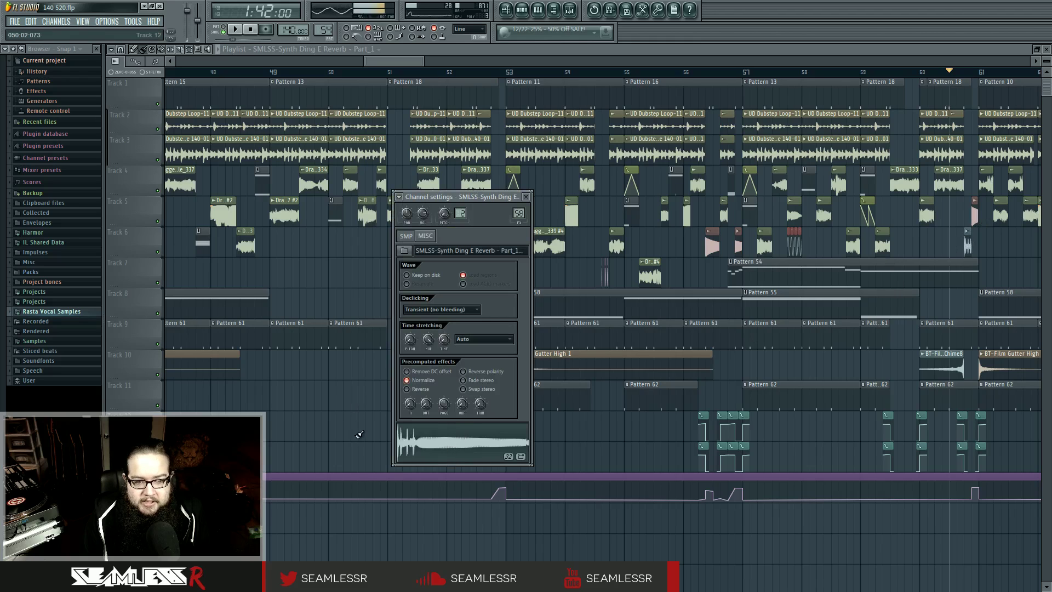
right_click(344, 394)
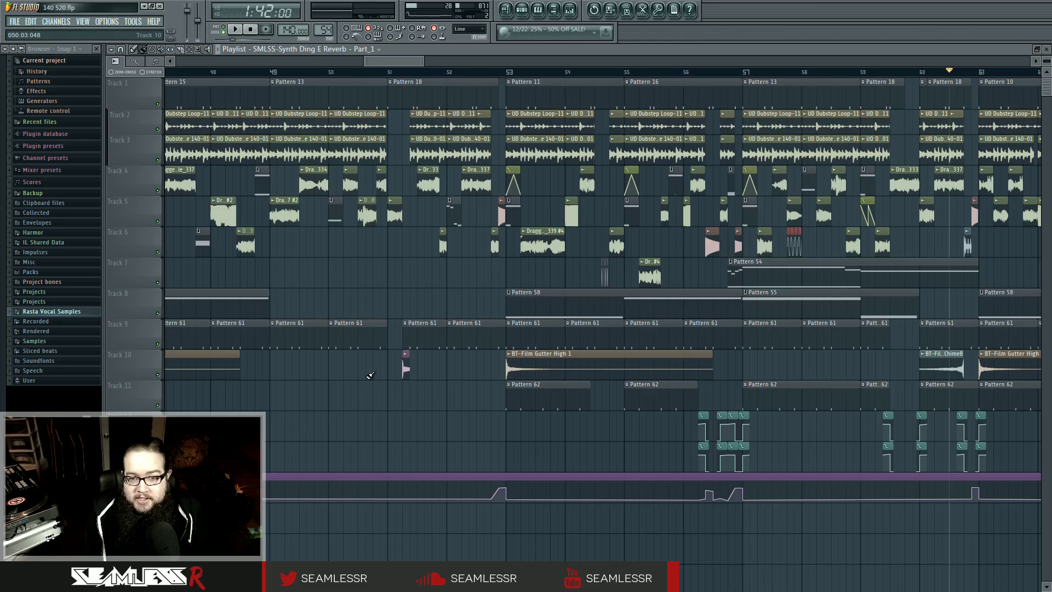
Step: Examine the rest of the arrangement up to the source patterns and Patcher automation clips placed beyond bar 173
scroll(370, 375, "down", 5)
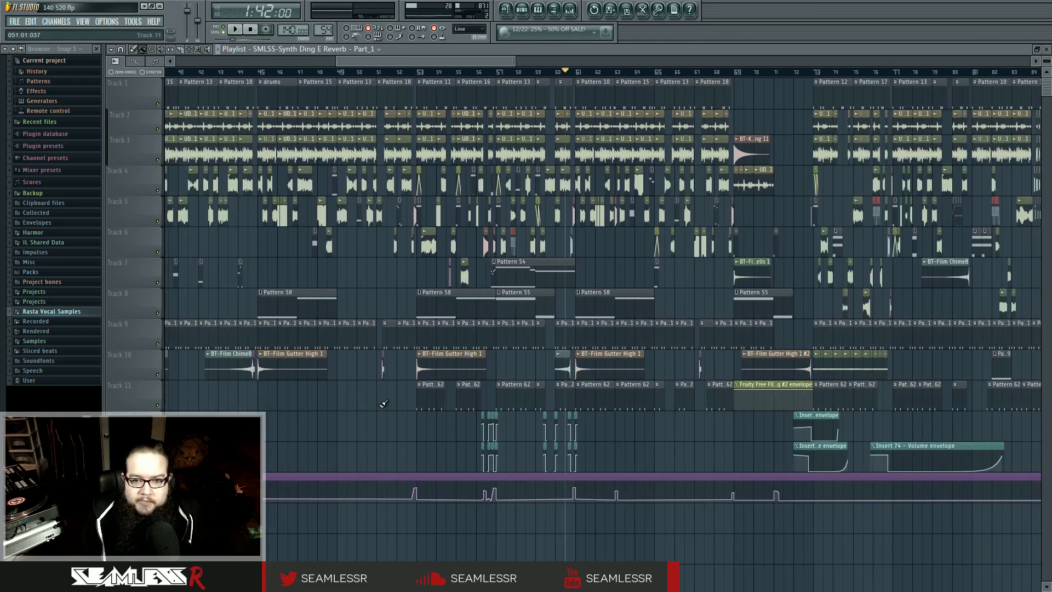
left_click_drag(383, 404, 543, 419)
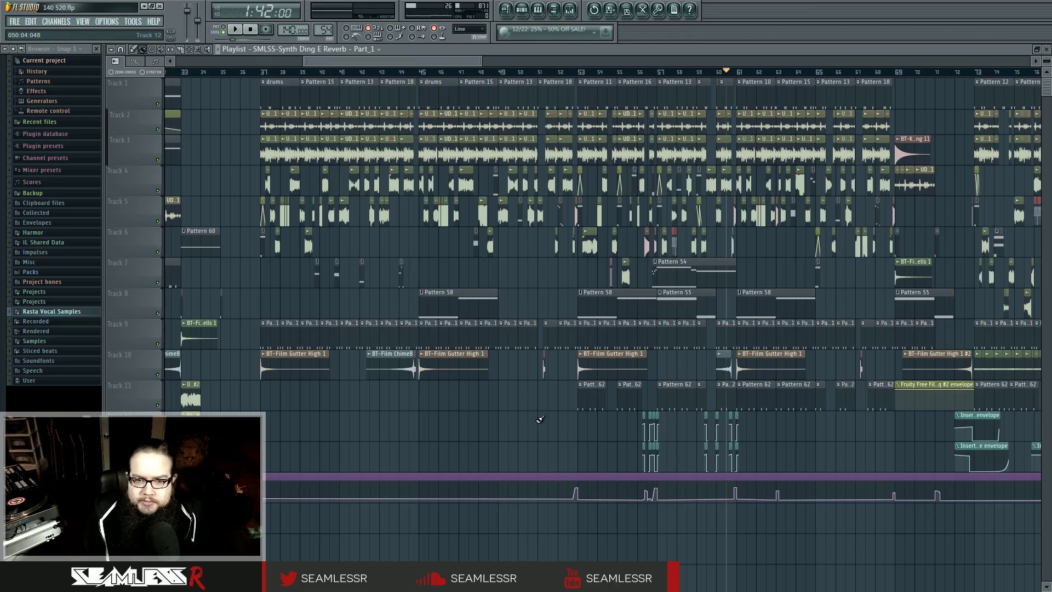
scroll(540, 419, "down", 2)
left_click_drag(540, 418, 595, 424)
scroll(595, 424, "down", 2)
left_click_drag(768, 396, 119, 378)
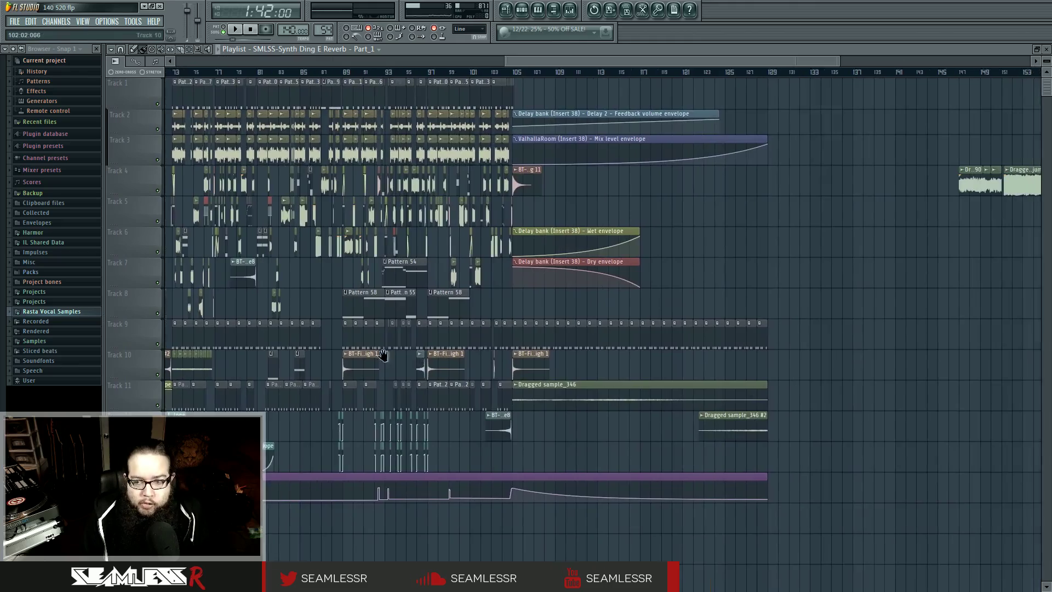
left_click_drag(759, 340, 33, 353)
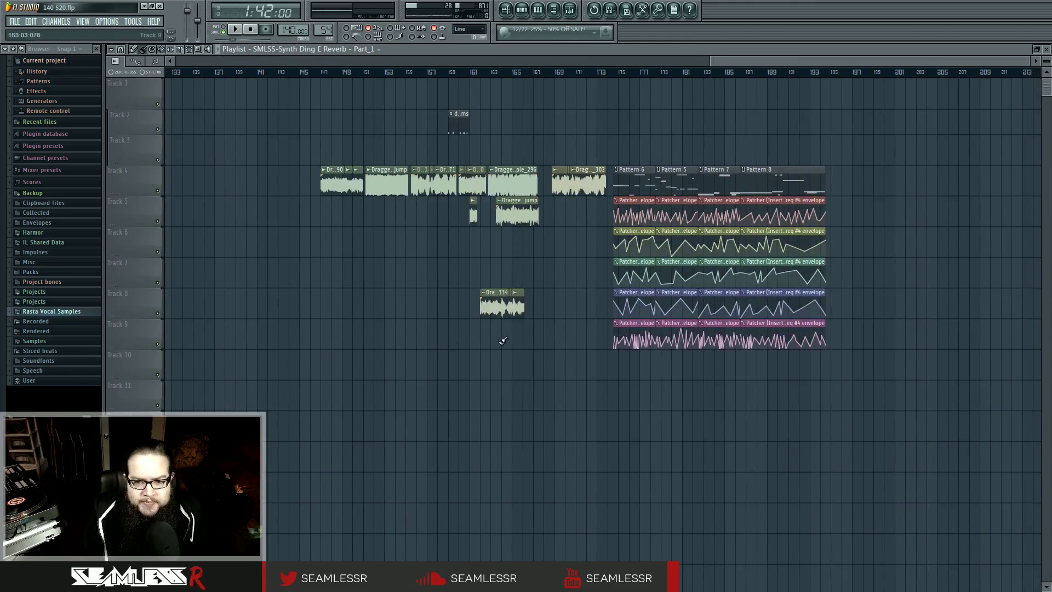
left_click_drag(639, 351, 504, 356)
scroll(504, 356, "up", 3)
left_click_drag(589, 354, 541, 354)
scroll(512, 357, "down", 1)
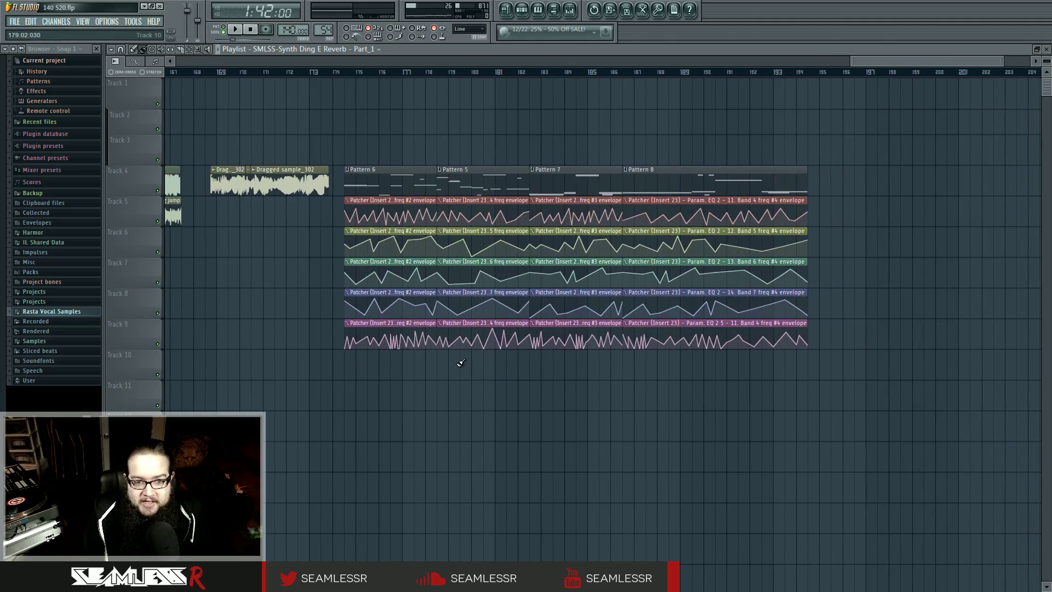
Step: Play the song from the start of the Pattern 6 clip on Track 4
left_click(345, 73)
key("space")
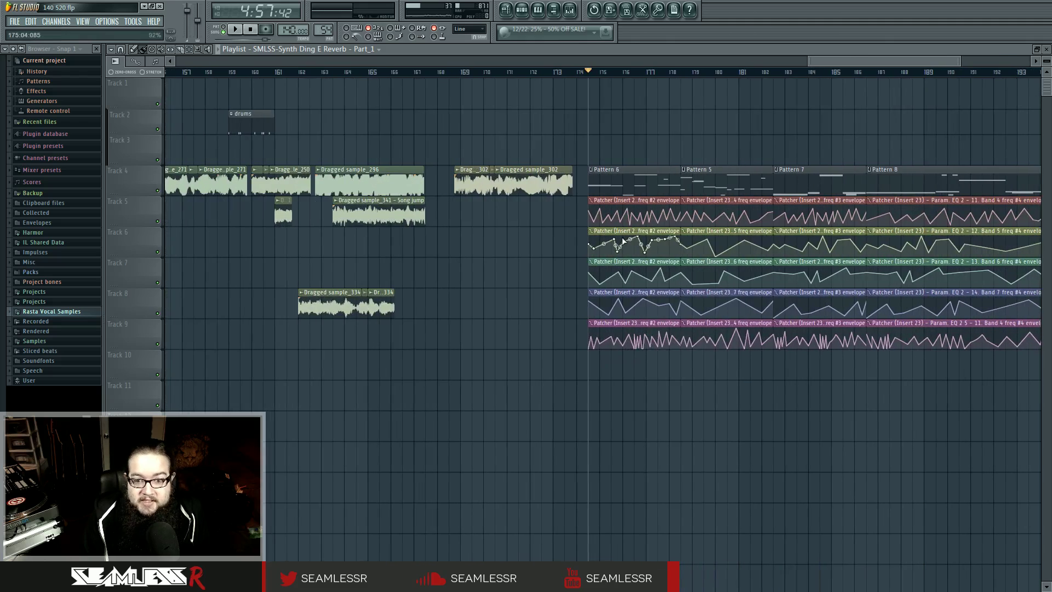
scroll(602, 359, "up", 4)
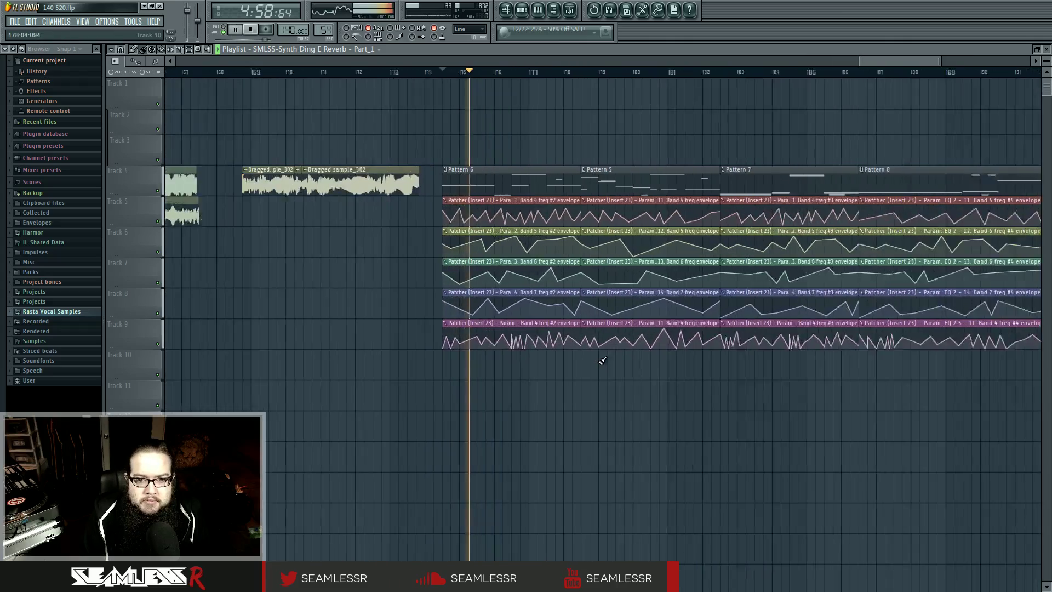
Step: Move the Pattern 5, 7 and 8 clips and their Patcher envelopes about half a bar later, separating them from Pattern 6
scroll(612, 373, "down", 5)
left_click_drag(571, 283, 767, 184)
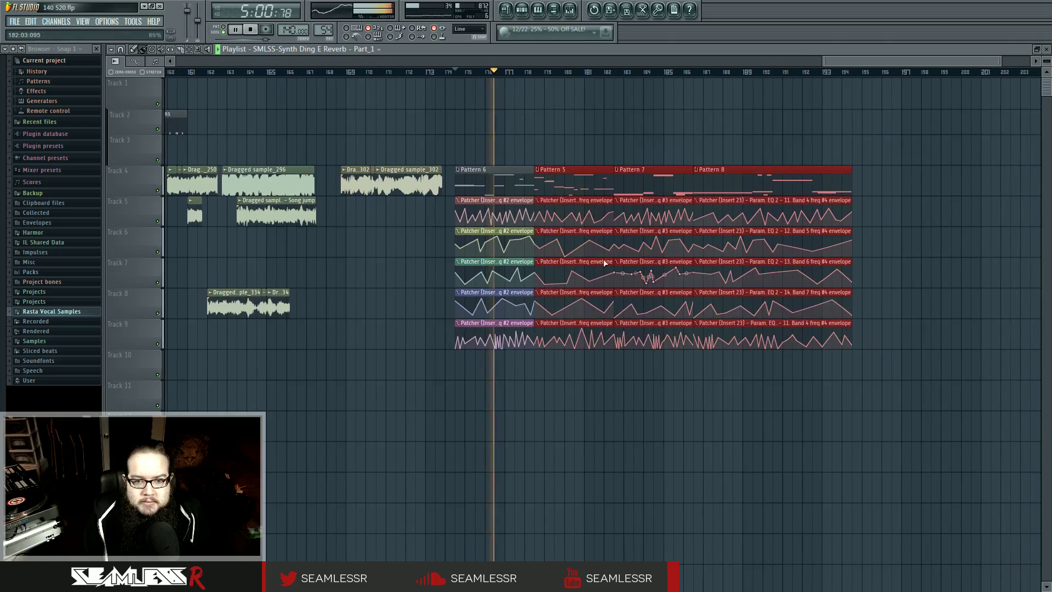
mouse_move(564, 169)
left_mouse_down()
mouse_move(582, 171)
mouse_move(573, 171)
left_mouse_up()
left_click(516, 404, "ctrl")
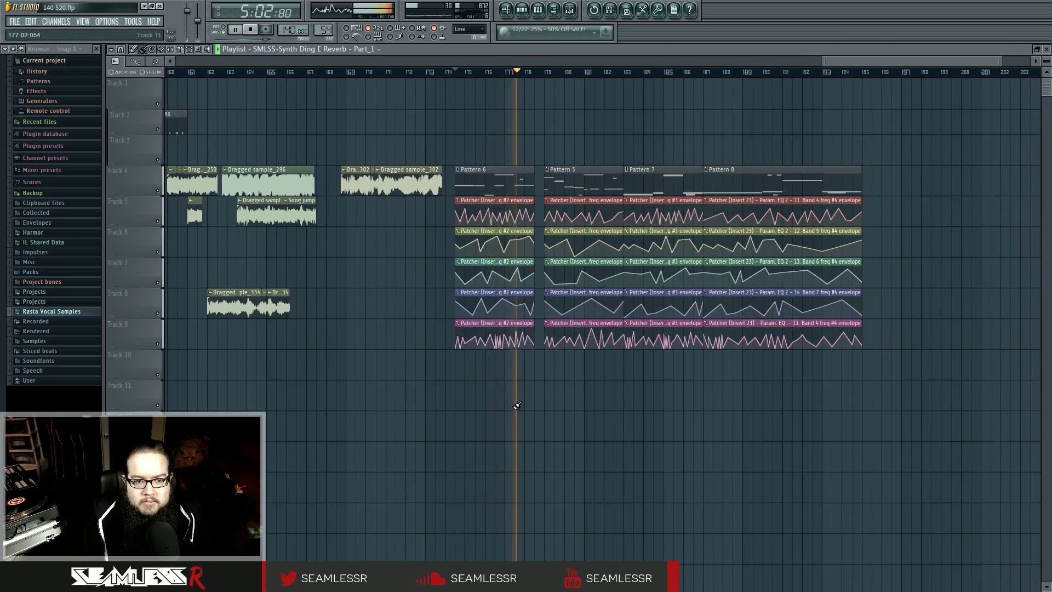
Step: Stop playback and select the timeline range spanning the Pattern 6 clip
scroll(518, 403, "up", 3)
key("space")
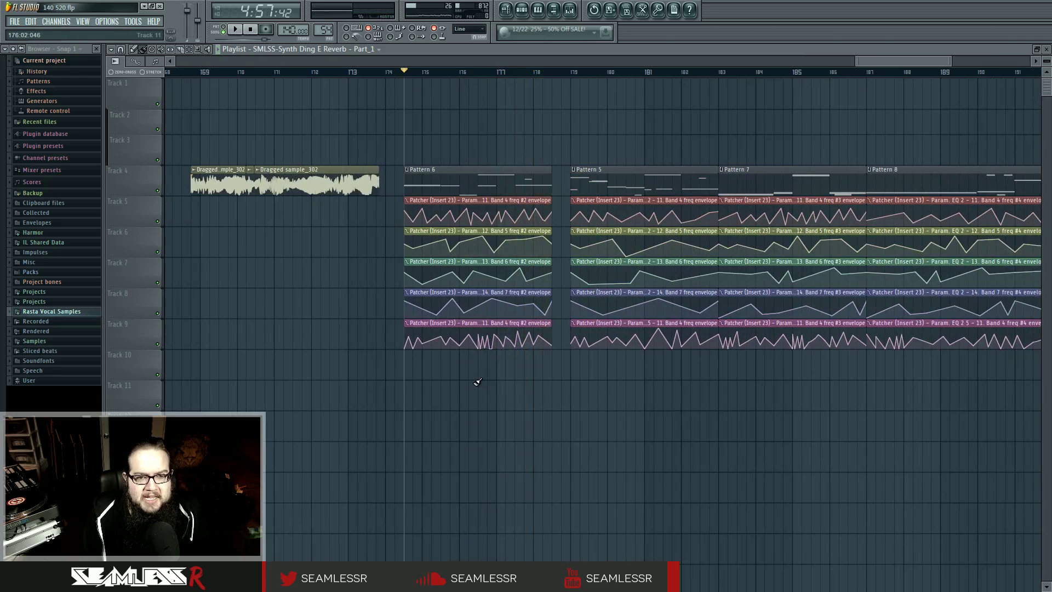
left_click_drag(406, 72, 554, 98)
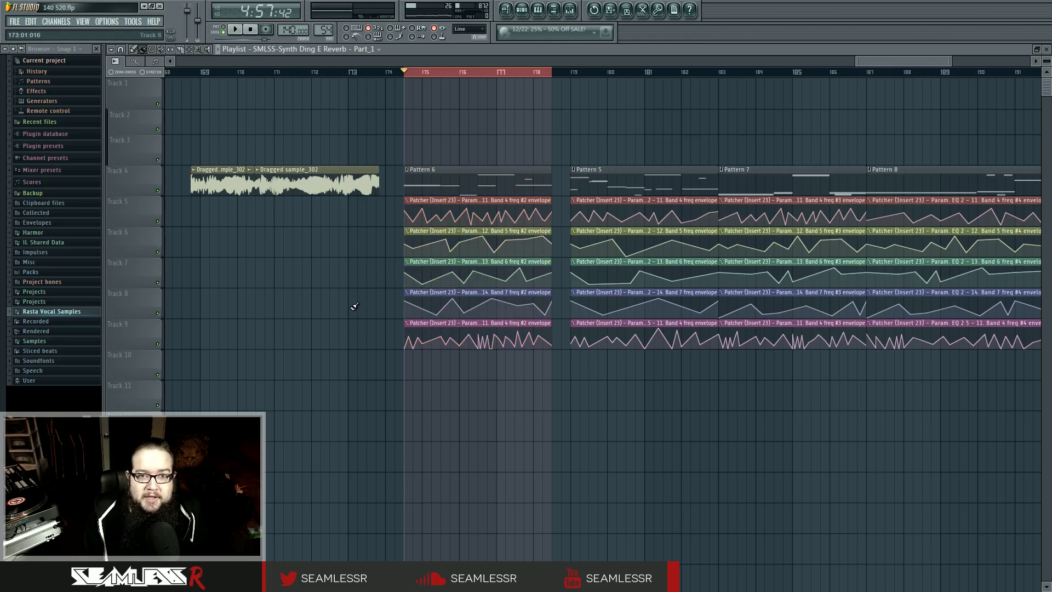
Step: Open Pattern 6 in the piano roll, play through its notes, and select the lowest note in bar 2
double_click(500, 176)
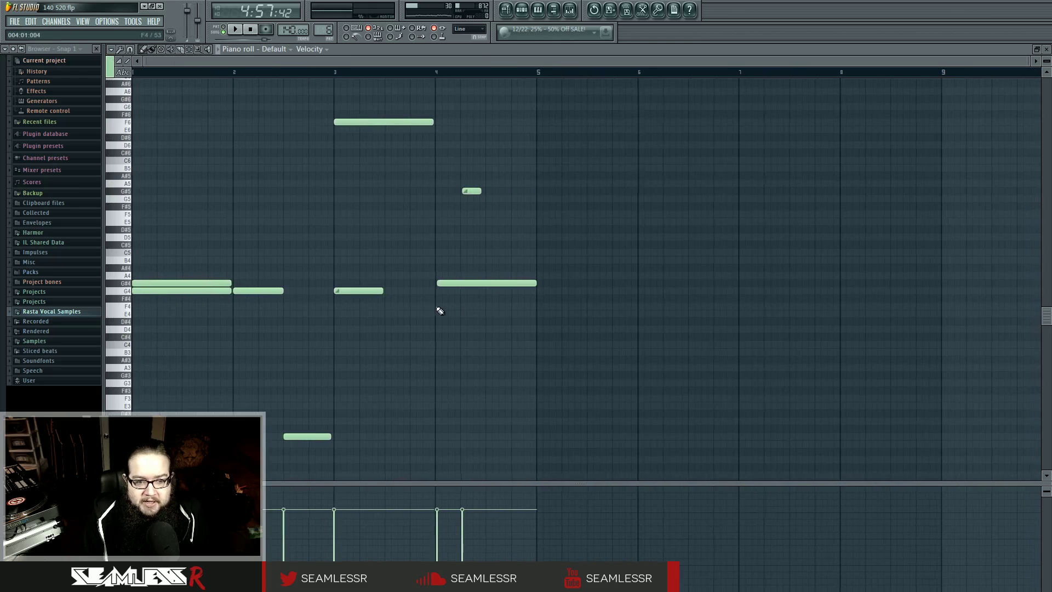
scroll(440, 329, "up", 1)
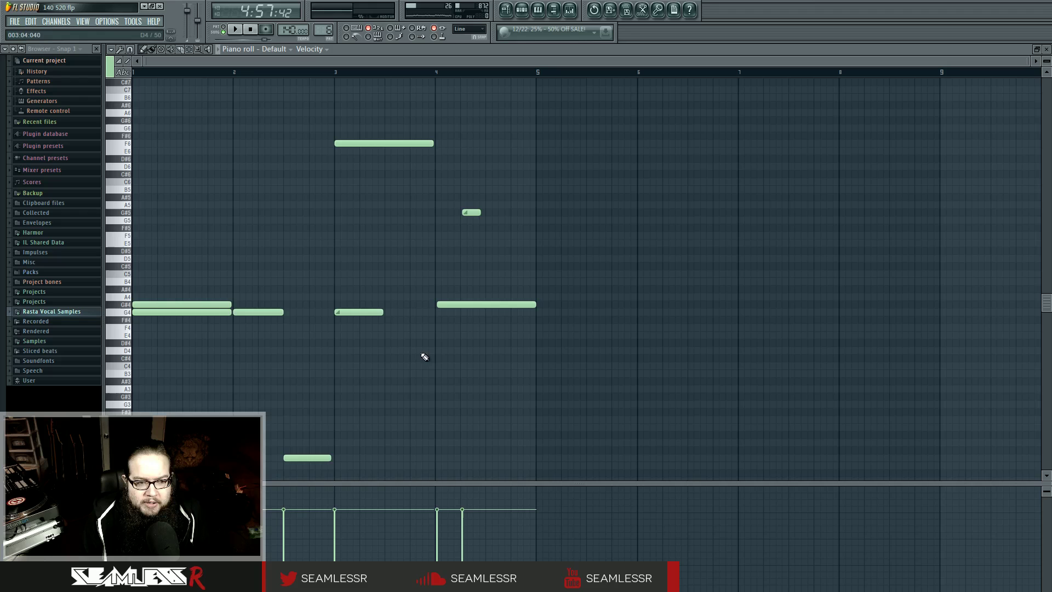
left_click(242, 30)
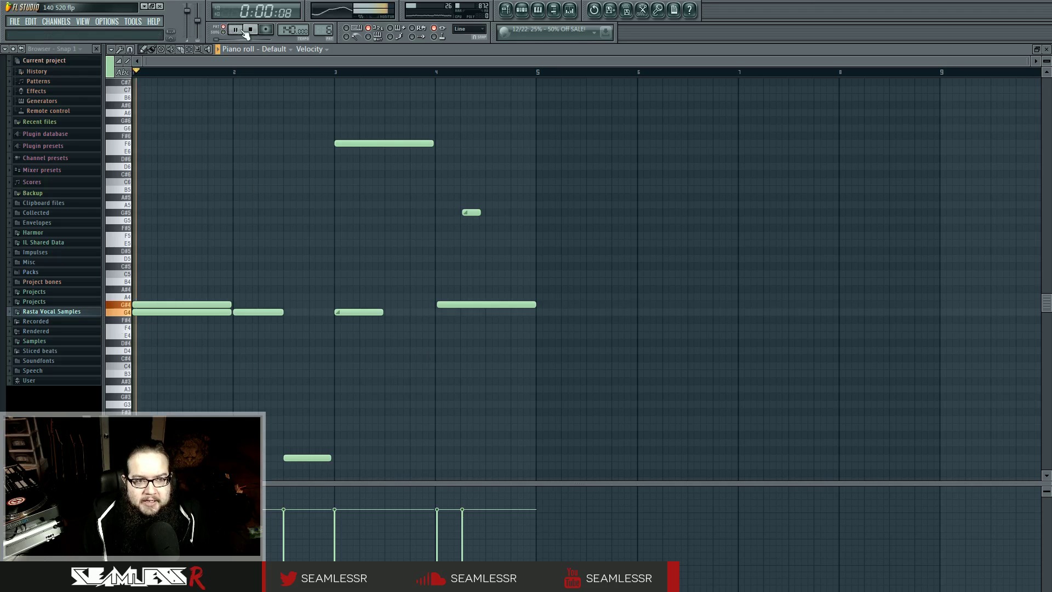
left_click(249, 31)
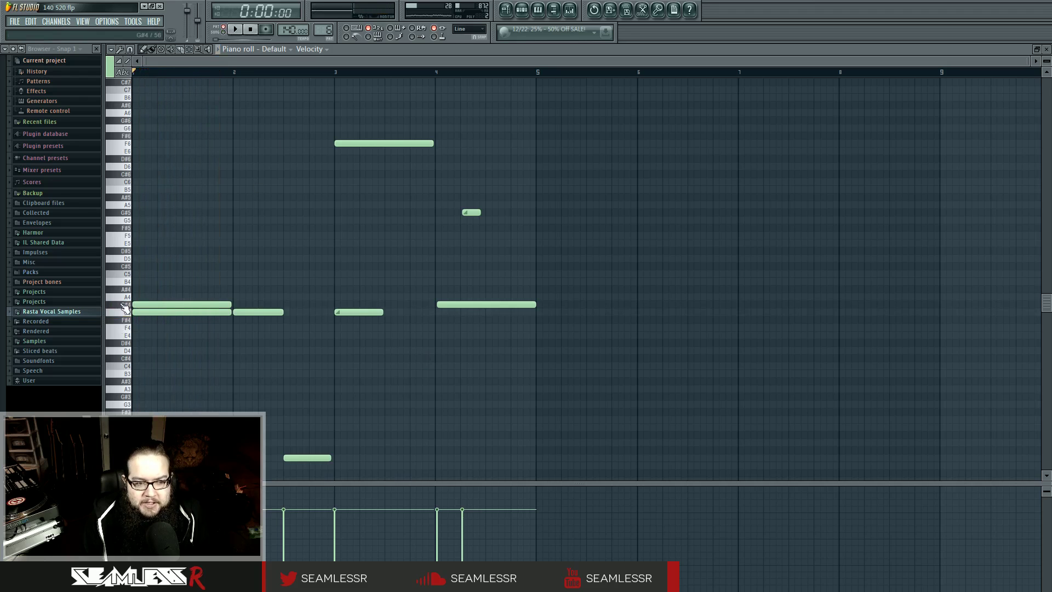
left_click(236, 30)
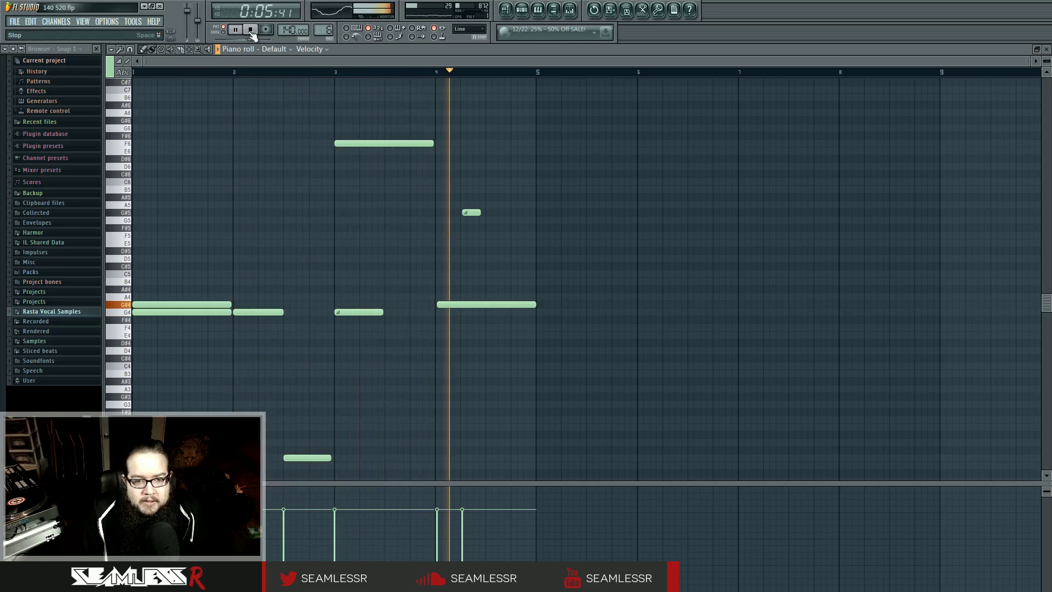
left_click(251, 33)
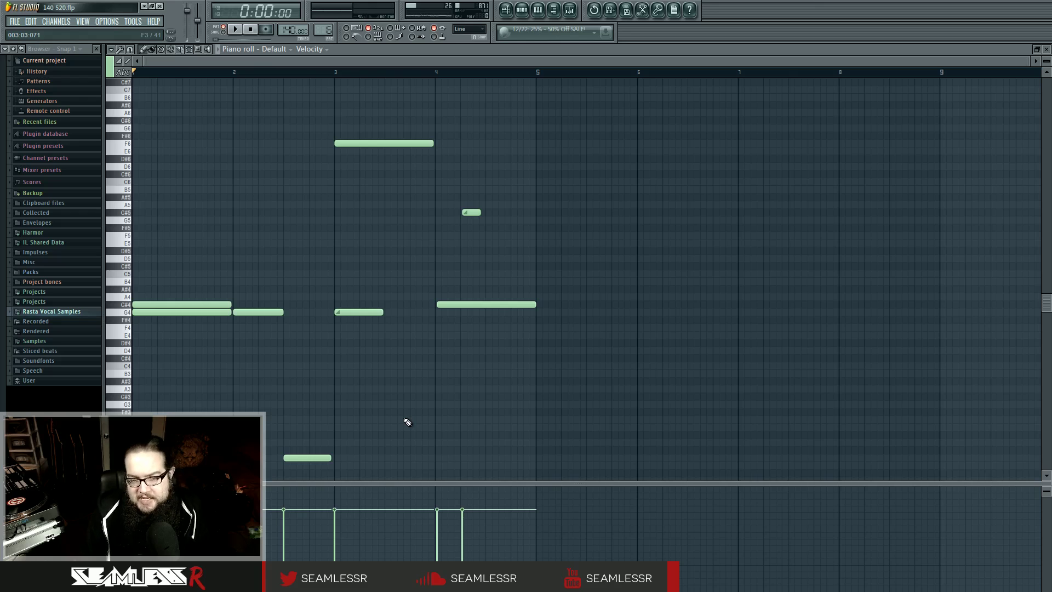
left_click_drag(292, 429, 316, 468)
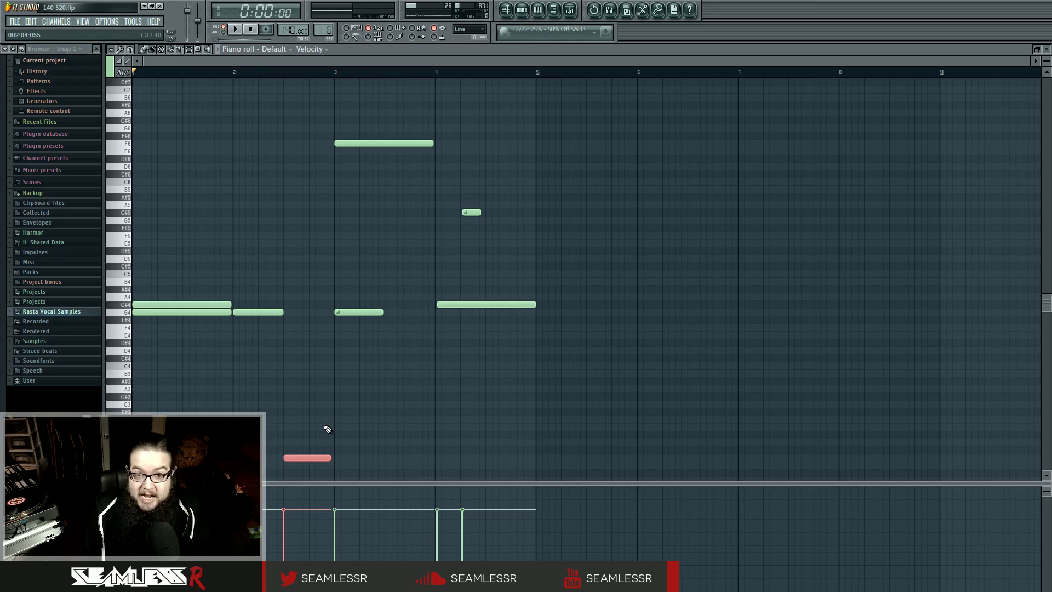
Step: Return to the playlist and select the Pattern 8 clip with its five Patcher envelopes on Tracks 5 to 9
left_click(506, 11)
left_click_drag(629, 345, 331, 339)
left_click_drag(601, 116, 966, 409)
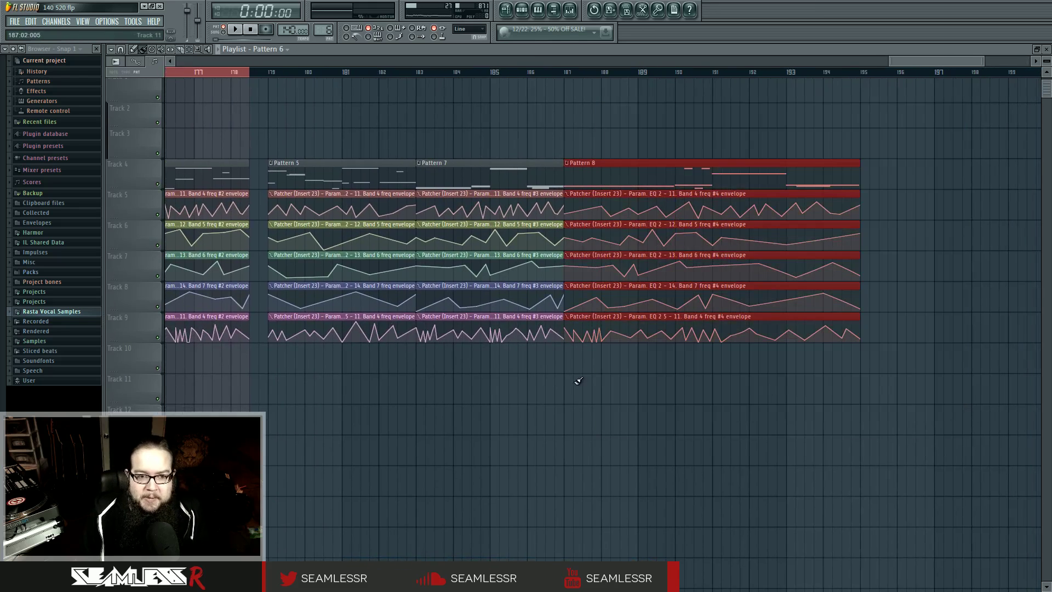
Step: Clear the selection of the Pattern 8 clip and its Patcher envelopes in the playlist
left_click_drag(578, 380, 645, 399)
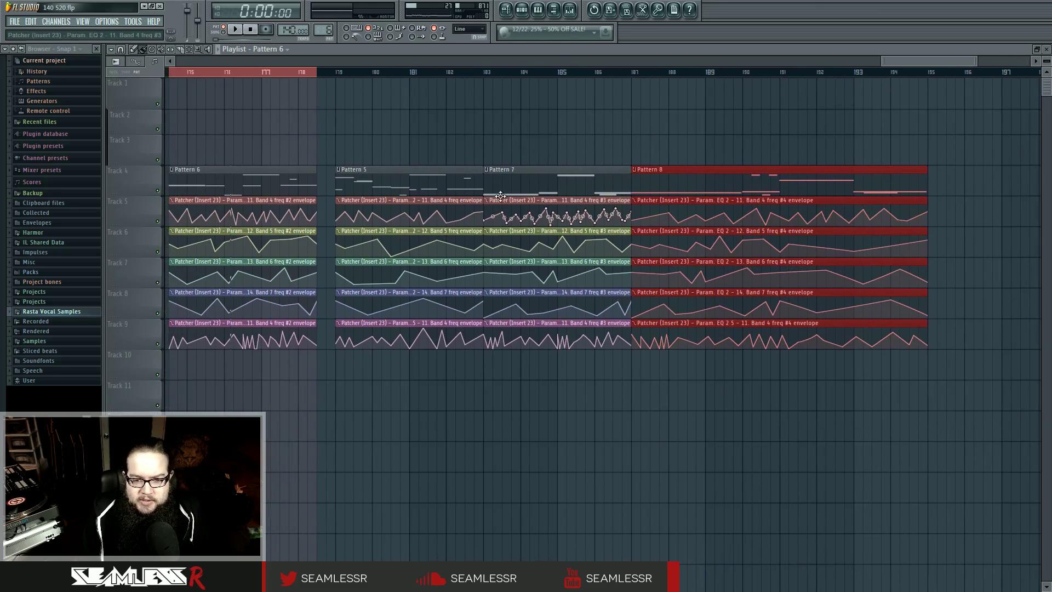
scroll(691, 343, "down", 2)
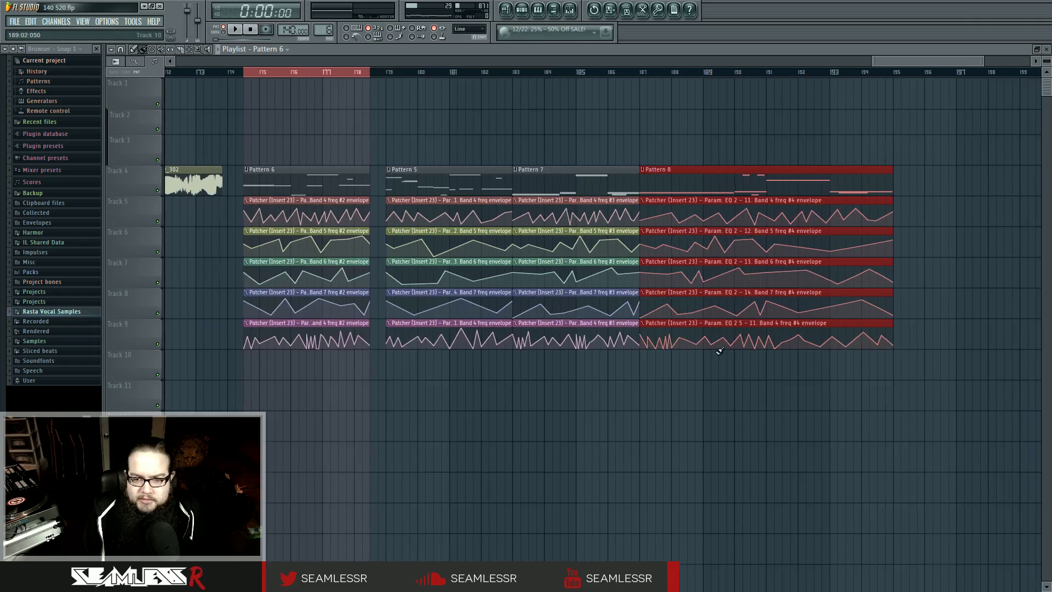
left_click(717, 374)
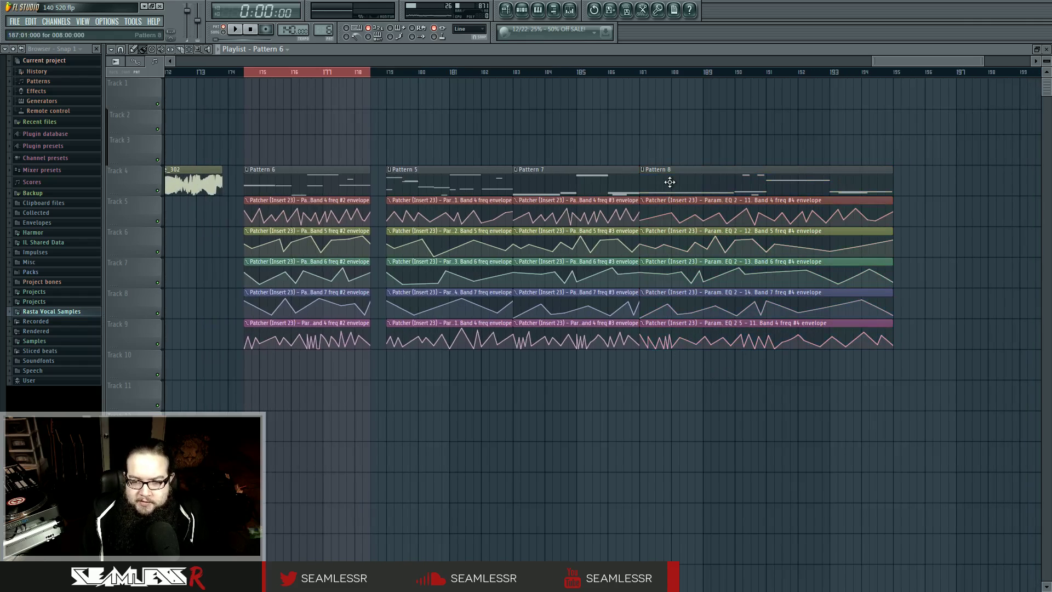
left_click_drag(652, 175, 936, 335, "ctrl")
left_click(728, 382, "ctrl")
left_click_drag(691, 367, 727, 365)
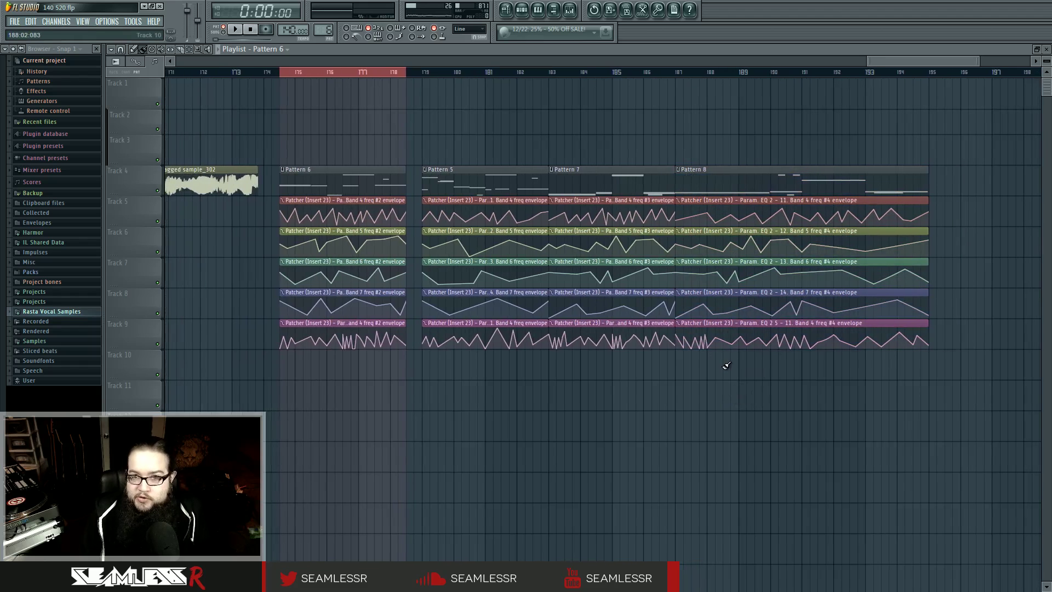
Step: Open the channel settings of Dragged sample_334, Dragged sample_302 and Dragged sample_341 in turn, preview their sound, and close them
scroll(726, 364, "down", 3)
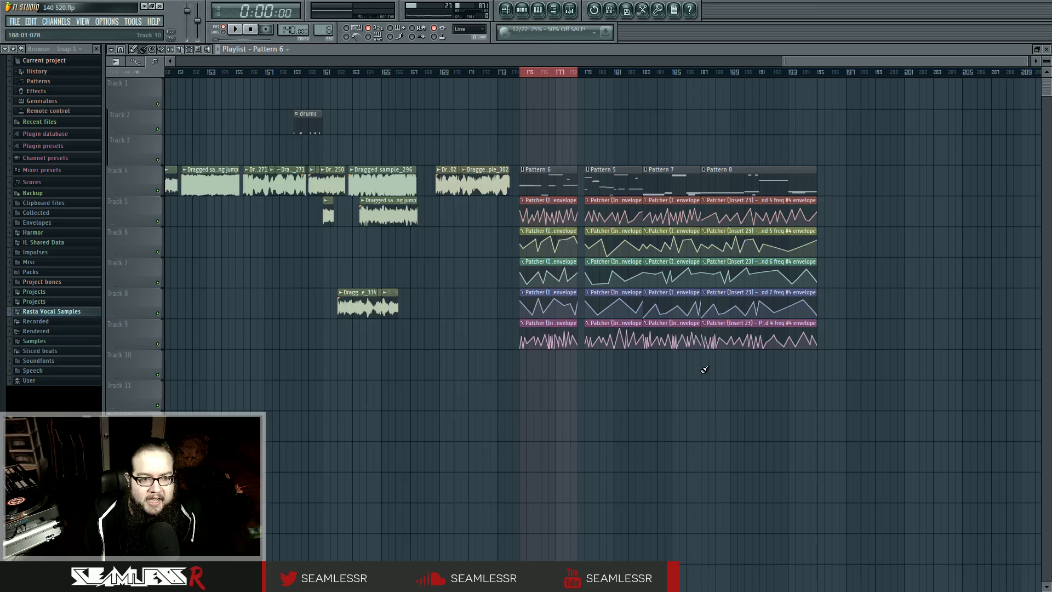
scroll(537, 354, "left", 5)
double_click(534, 312)
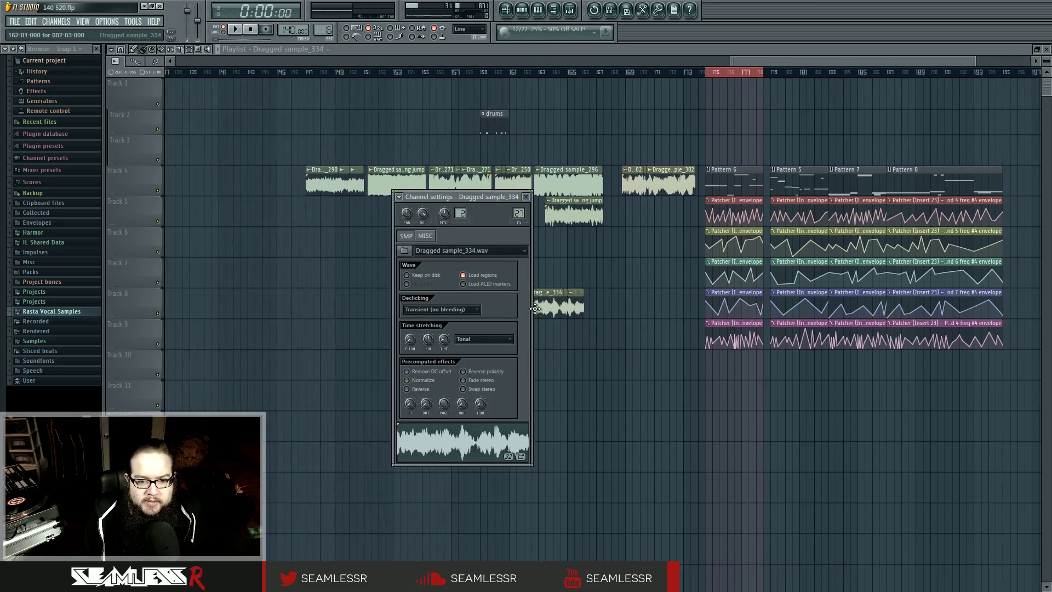
left_click(525, 198)
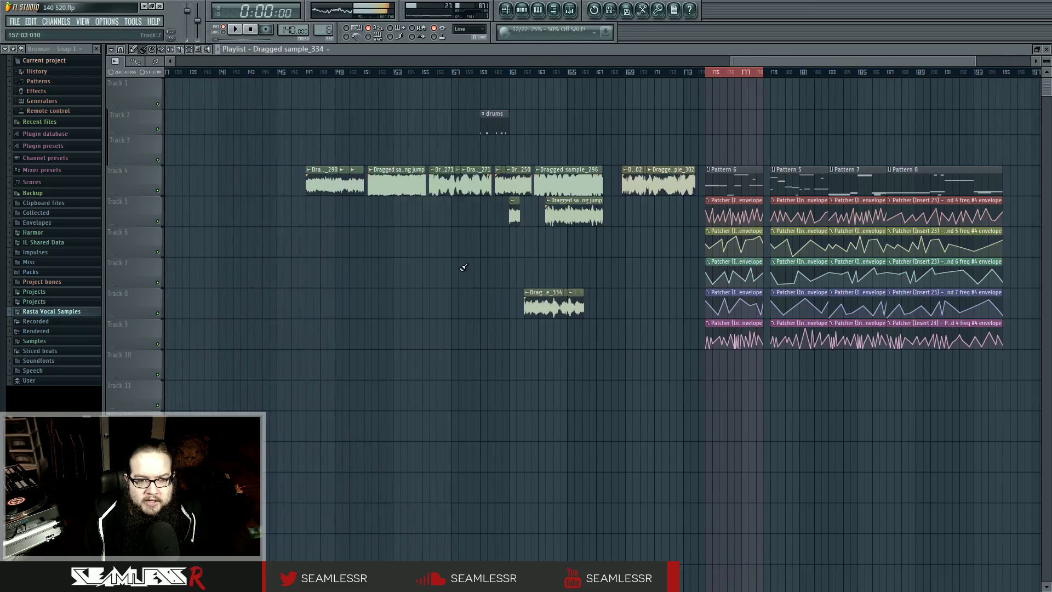
double_click(653, 185)
left_click(250, 29)
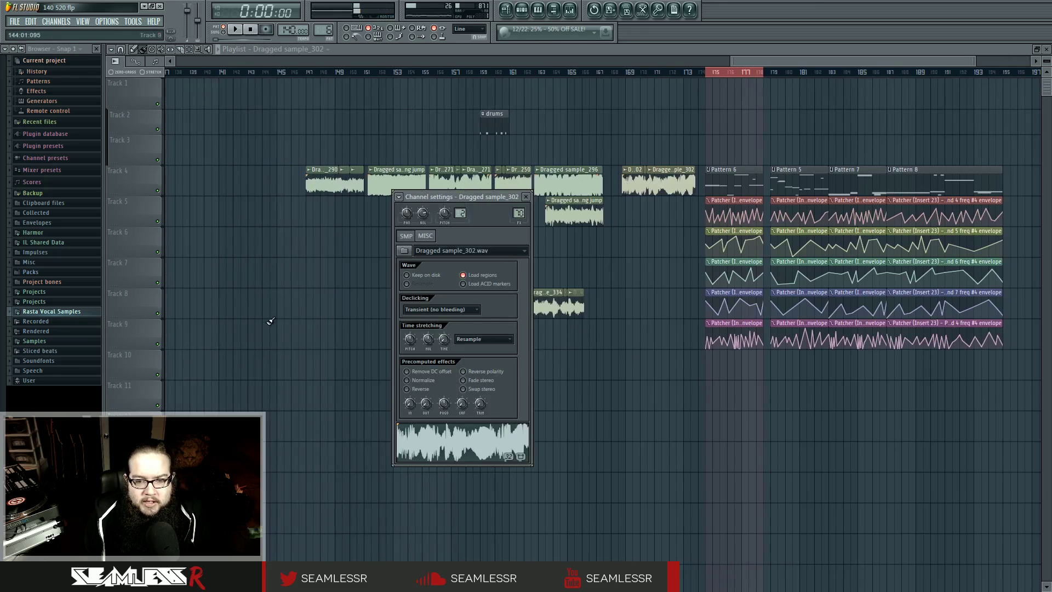
right_click(270, 322)
double_click(515, 214)
left_click(423, 445)
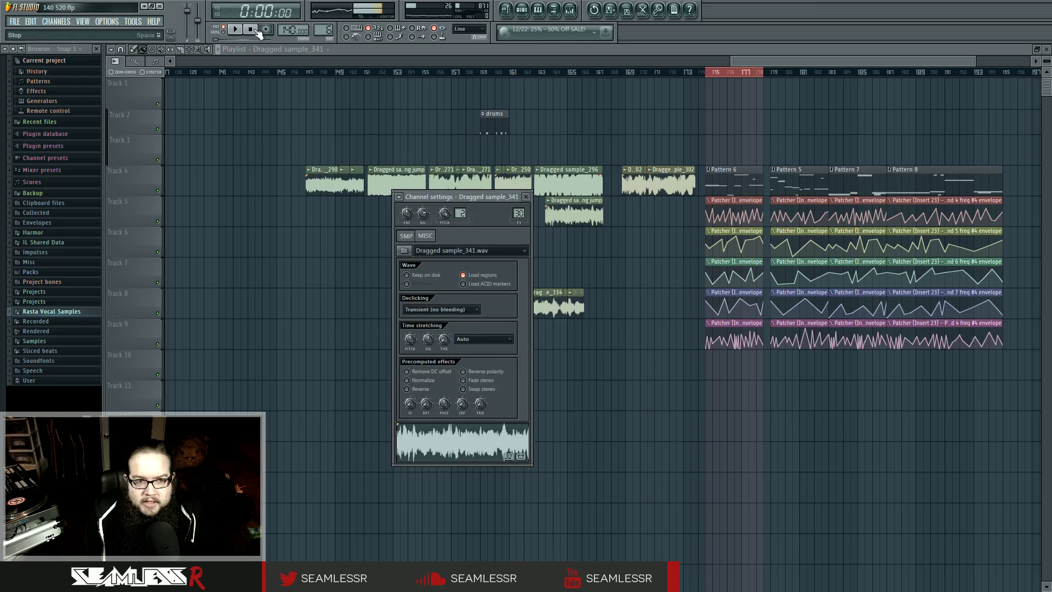
right_click(246, 360)
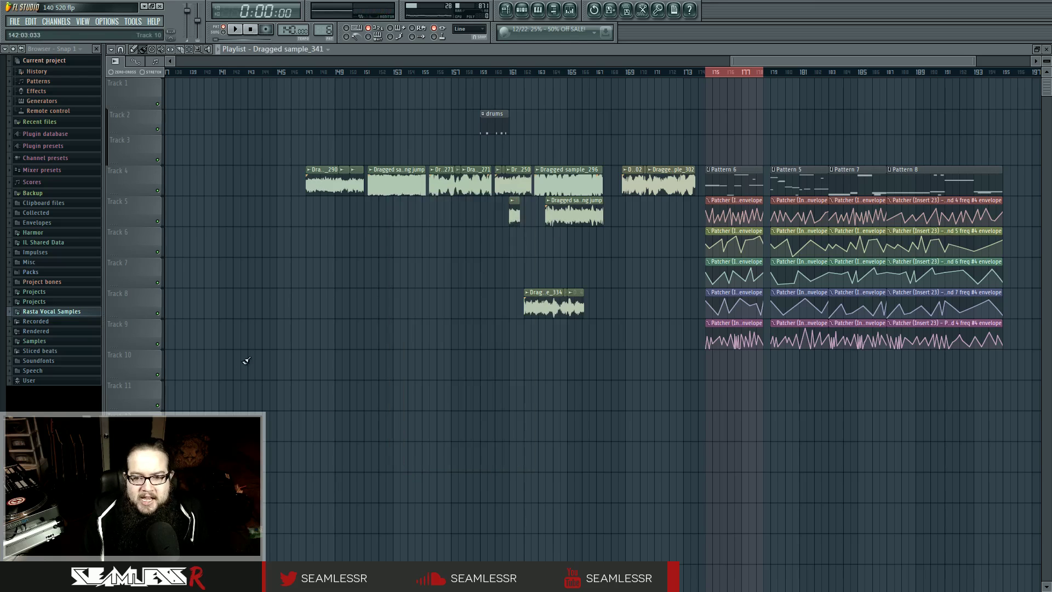
Step: View Pattern 6's notes in the piano roll, and return to the playlist with the playback position at the start of its clip
left_click_drag(534, 364, 601, 410)
scroll(808, 355, "up", 2)
scroll(806, 355, "up", 3)
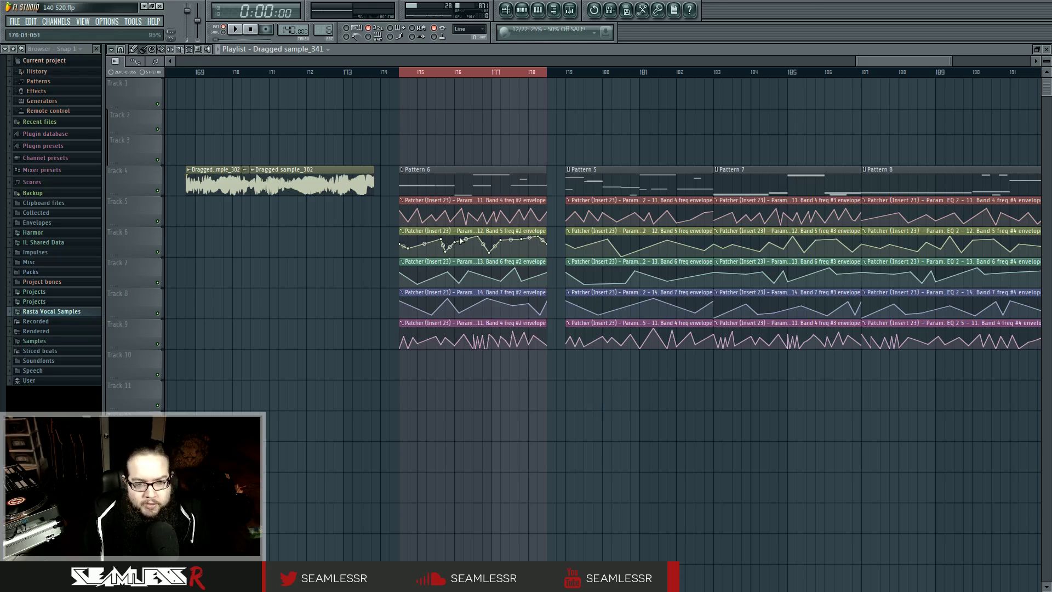
double_click(456, 181)
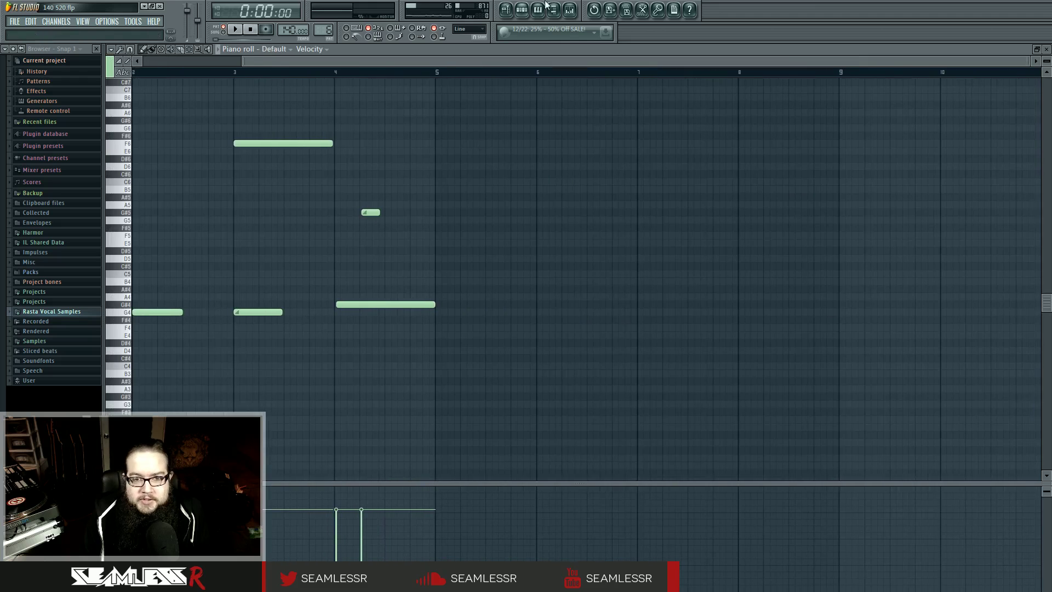
left_click_drag(490, 232, 584, 235)
left_click(506, 9)
left_click(400, 72)
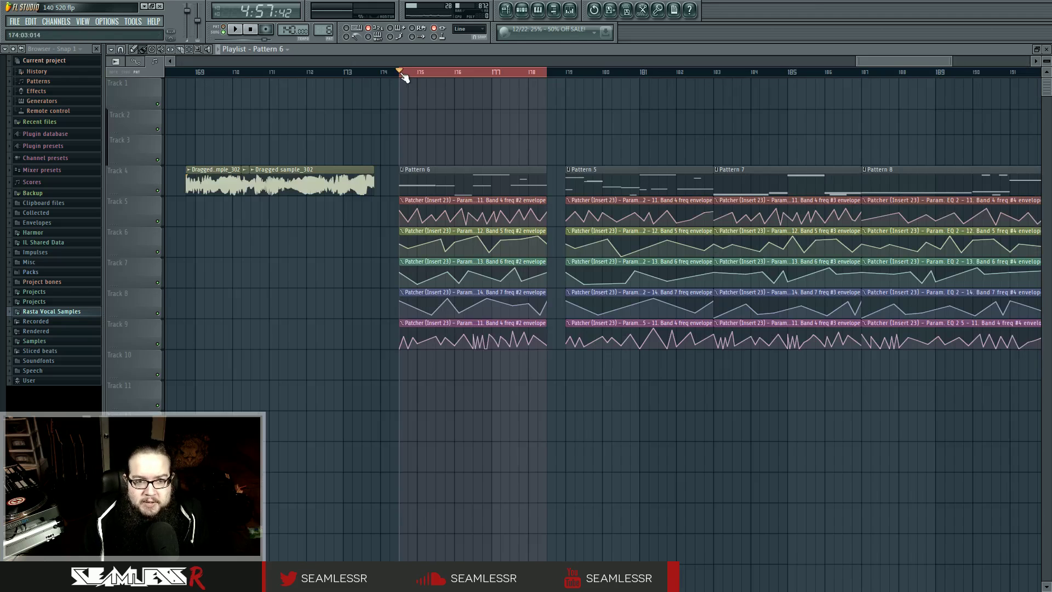
Step: Play Pattern 6 briefly with the mixer open, and open the Patcher effect on Insert 23, moving its window clear of the playlist envelopes
left_click(572, 16)
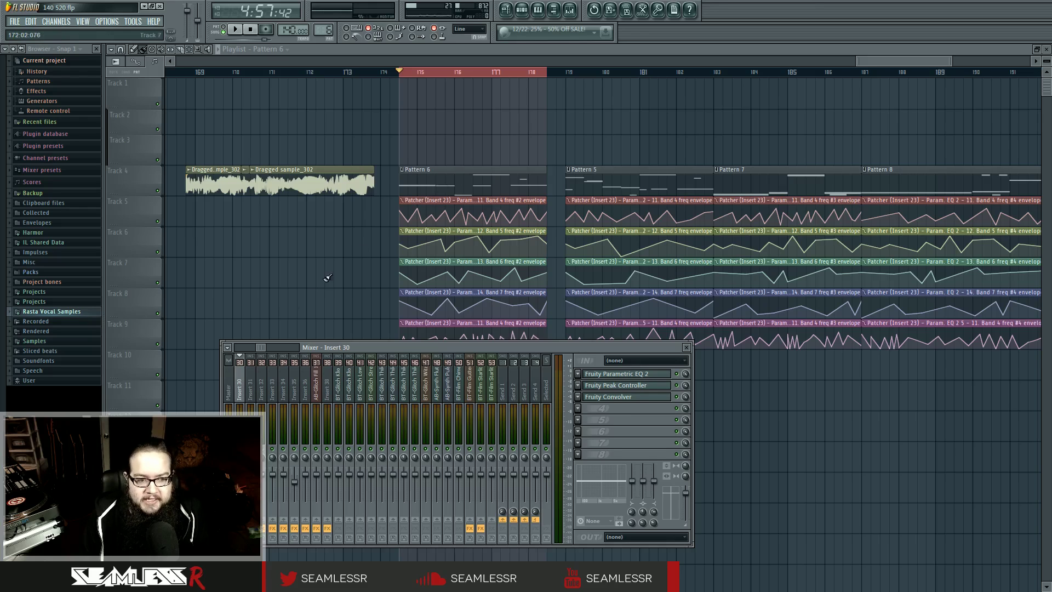
key("space")
key("space")
left_click_drag(261, 349, 241, 352)
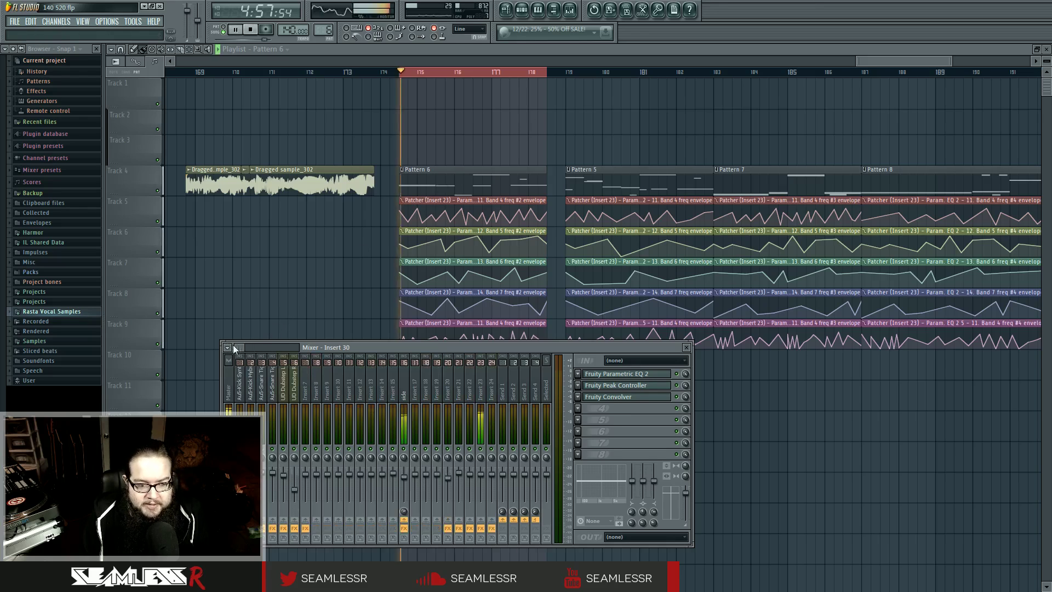
left_click(484, 395)
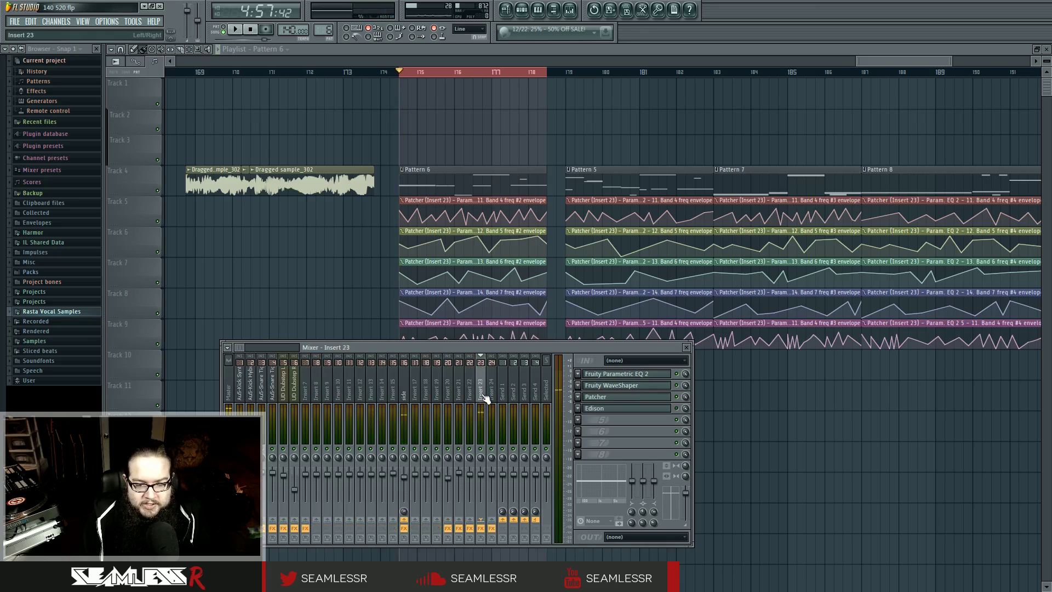
left_click(621, 398)
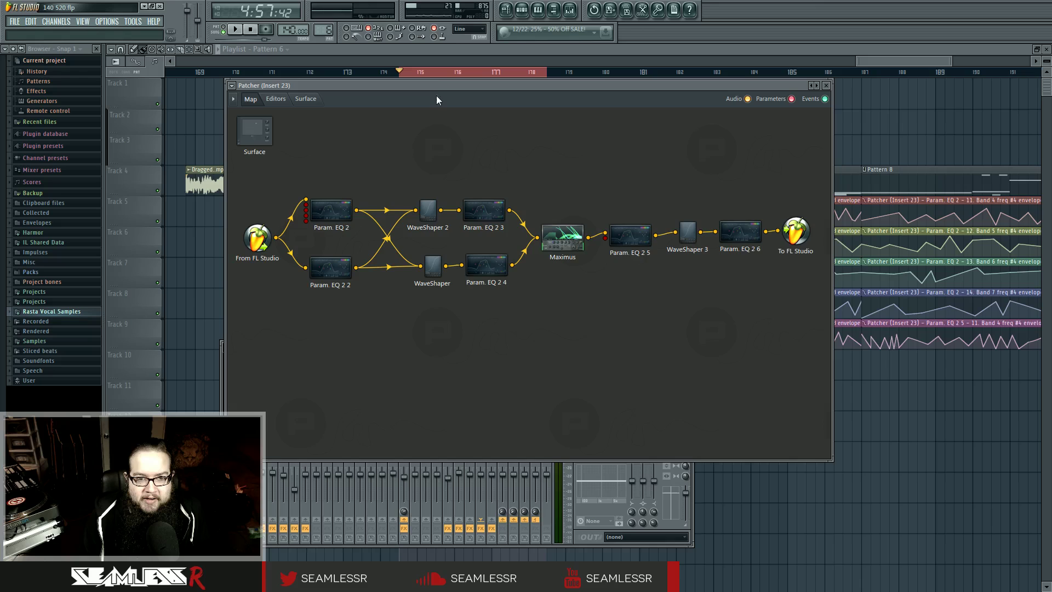
left_click_drag(436, 86, 437, 436)
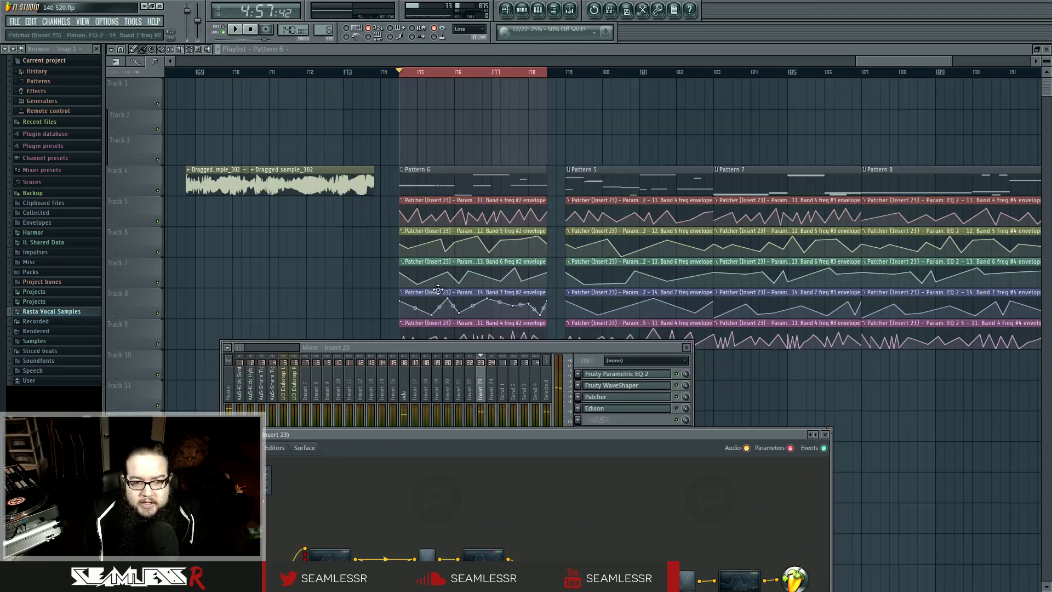
Step: Open Pattern 6's Harmor instrument and play the selected range while checking the mixer's Master track and Harmor's display
left_click(523, 10)
left_click(621, 244)
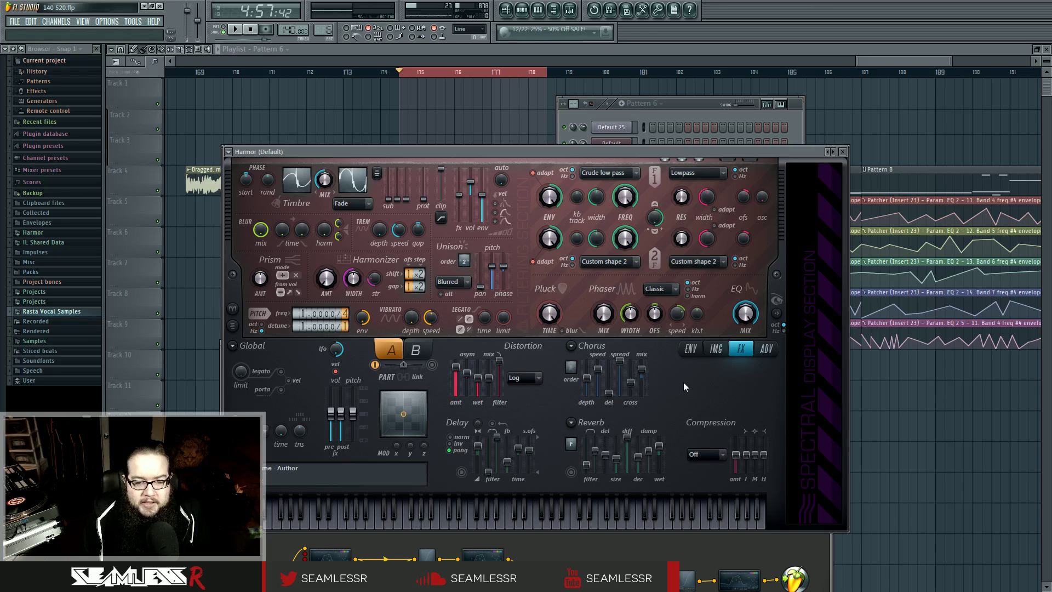
left_click(570, 10)
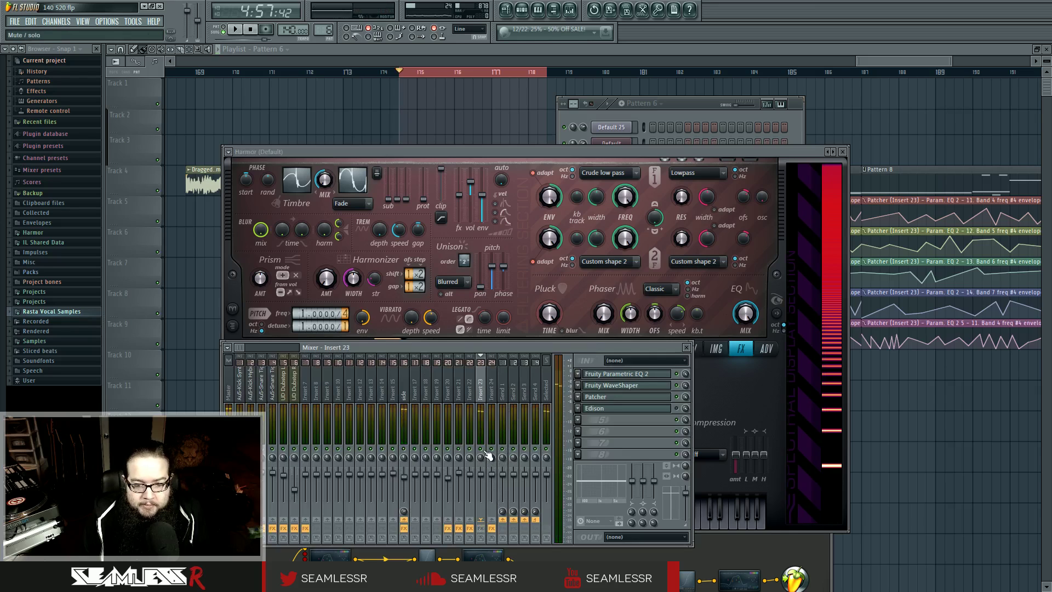
key("space")
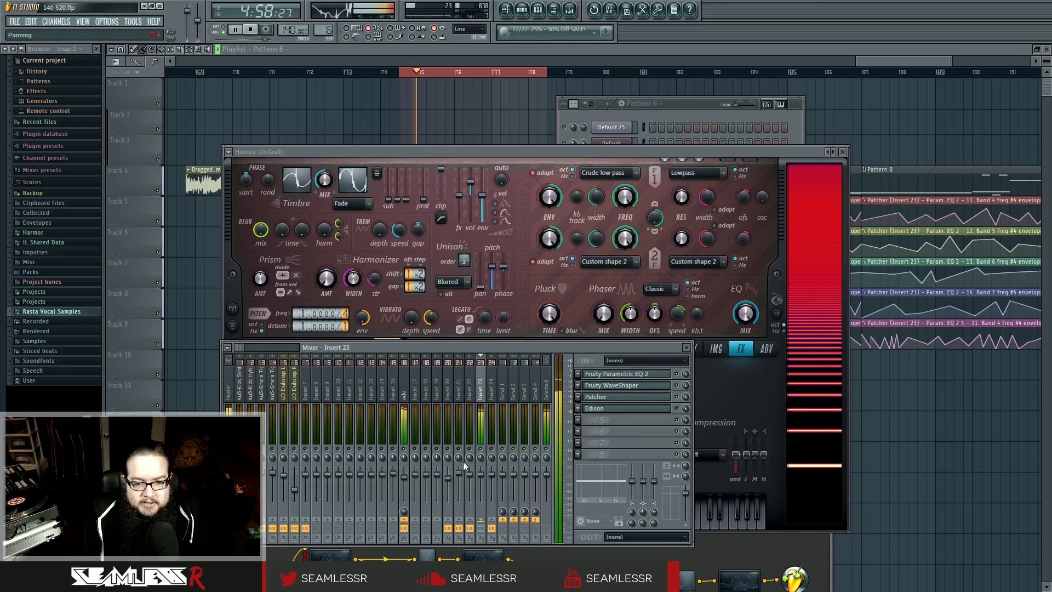
left_click(229, 387)
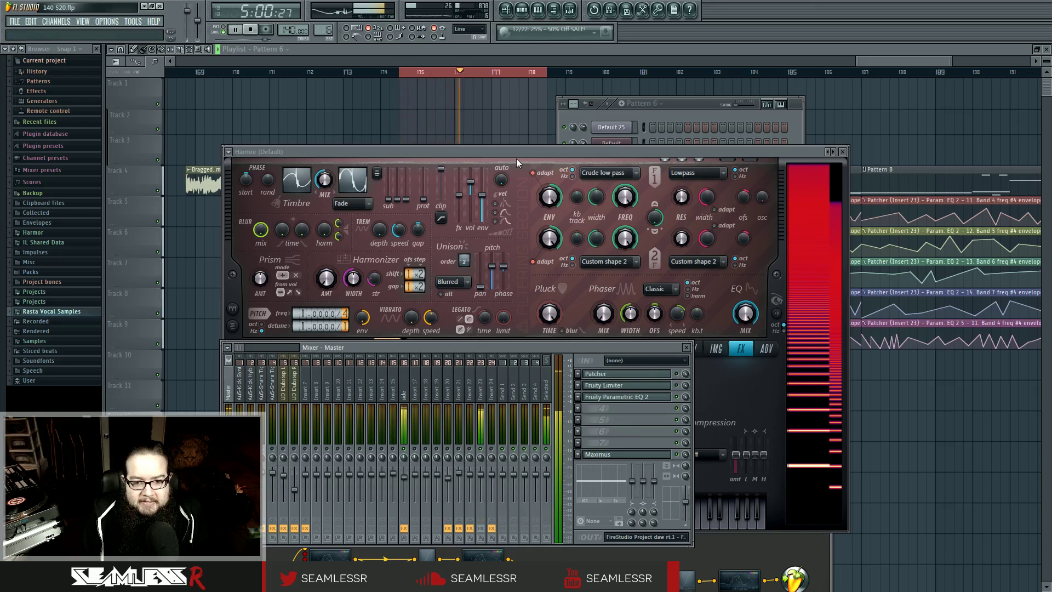
left_click_drag(517, 150, 505, 120)
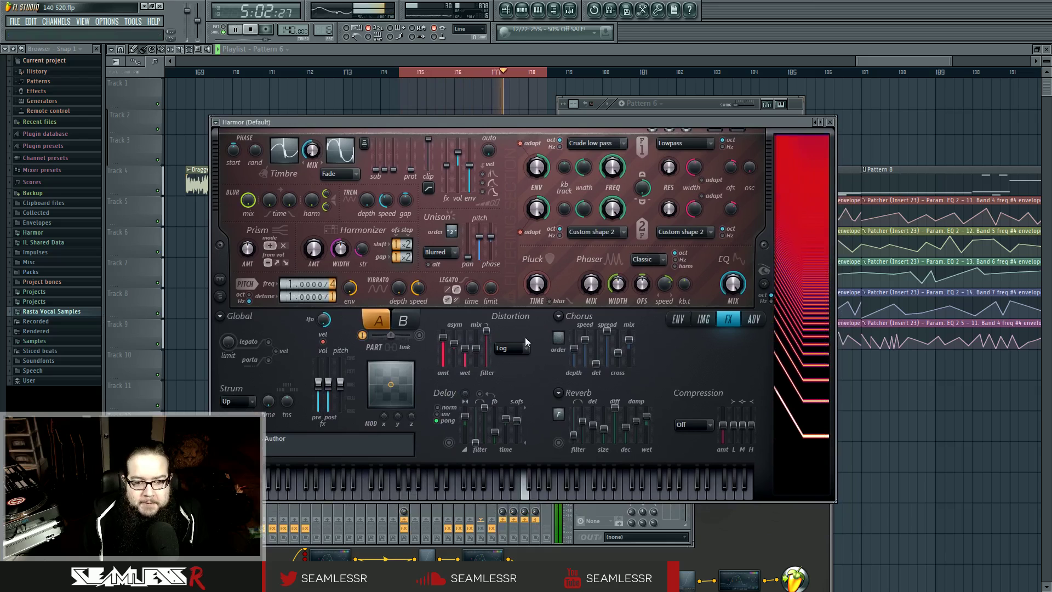
key("space")
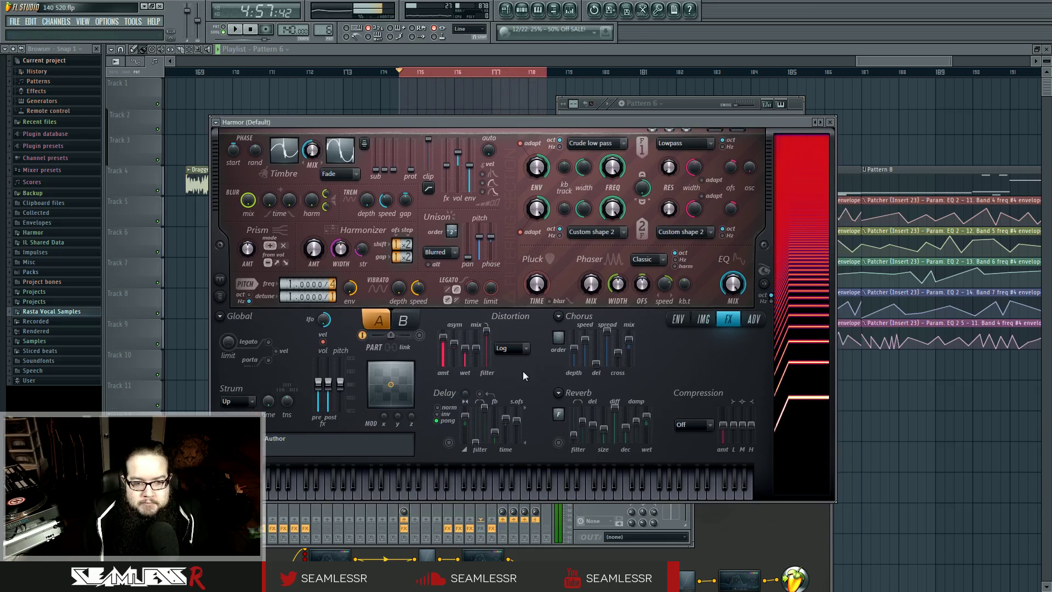
Step: Show Harmor's Harmonic phase envelope over its full length and adjust the tension between points 1 and 2 for a slower wave
left_click(677, 319)
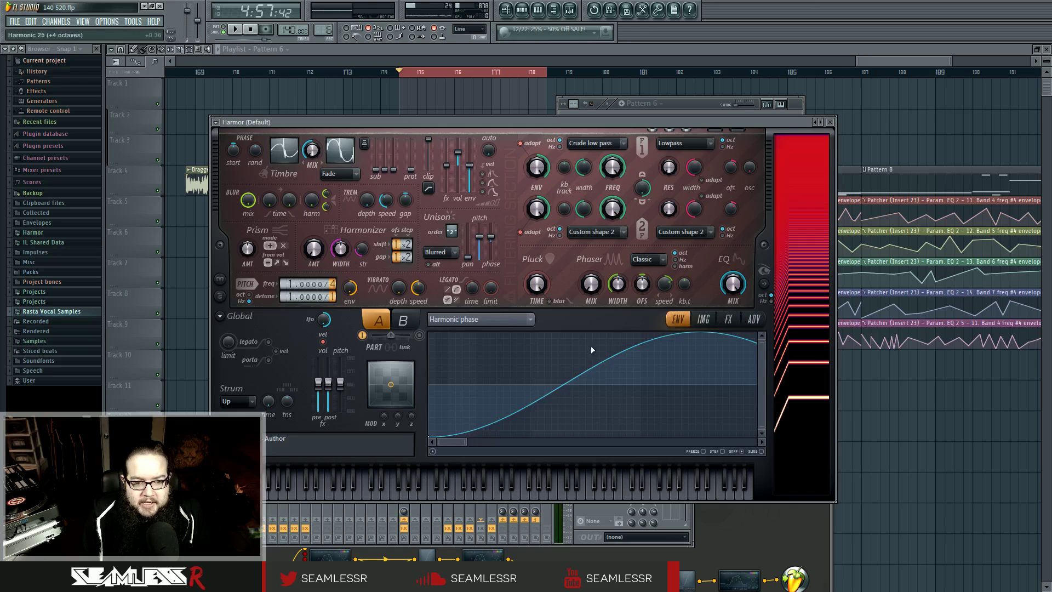
left_click_drag(463, 445, 758, 443)
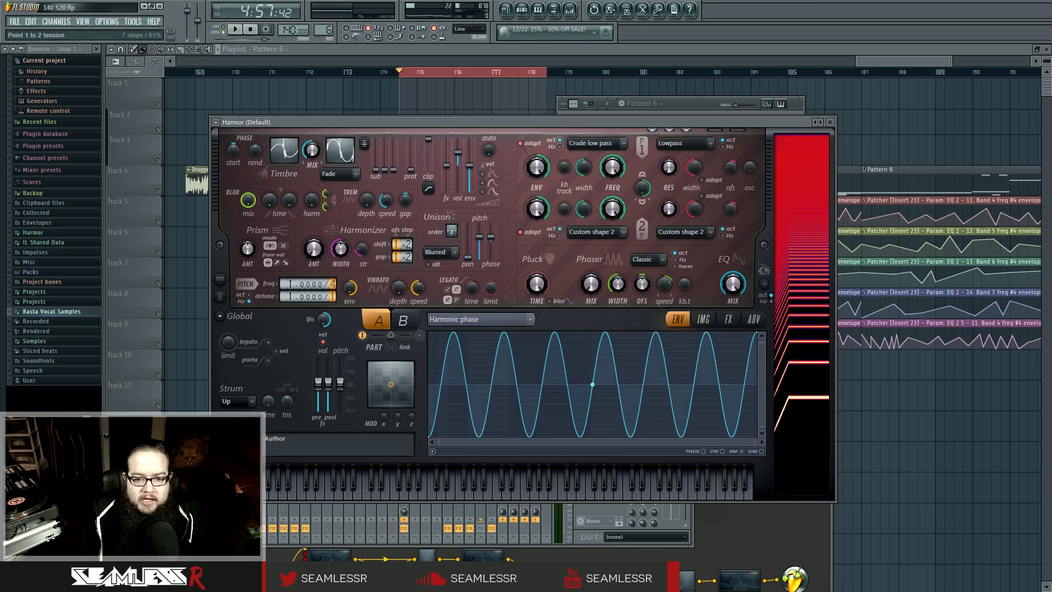
left_click_drag(592, 384, 592, 381)
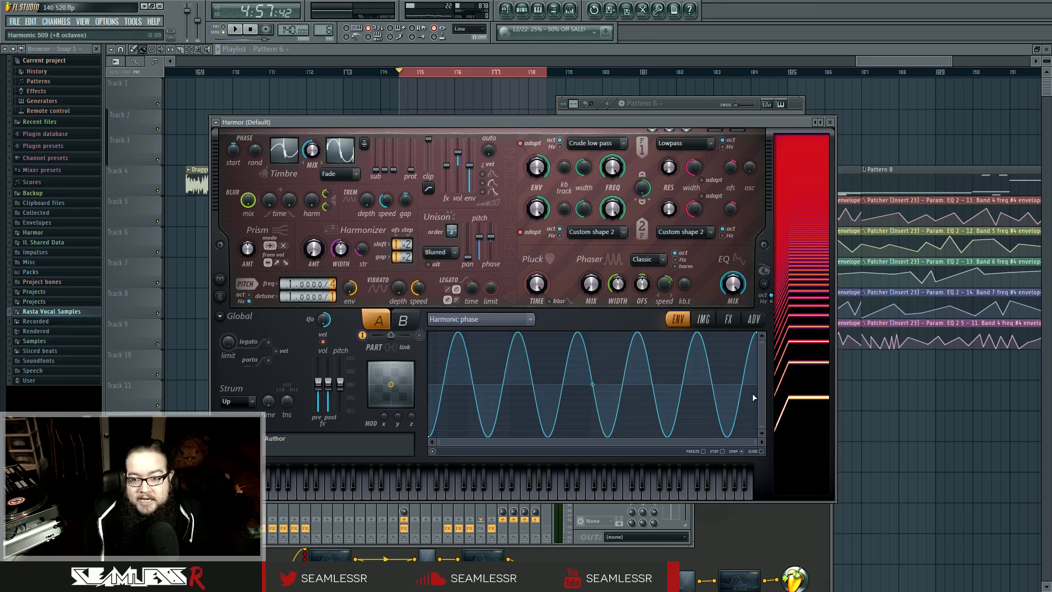
scroll(603, 375, "up", 8)
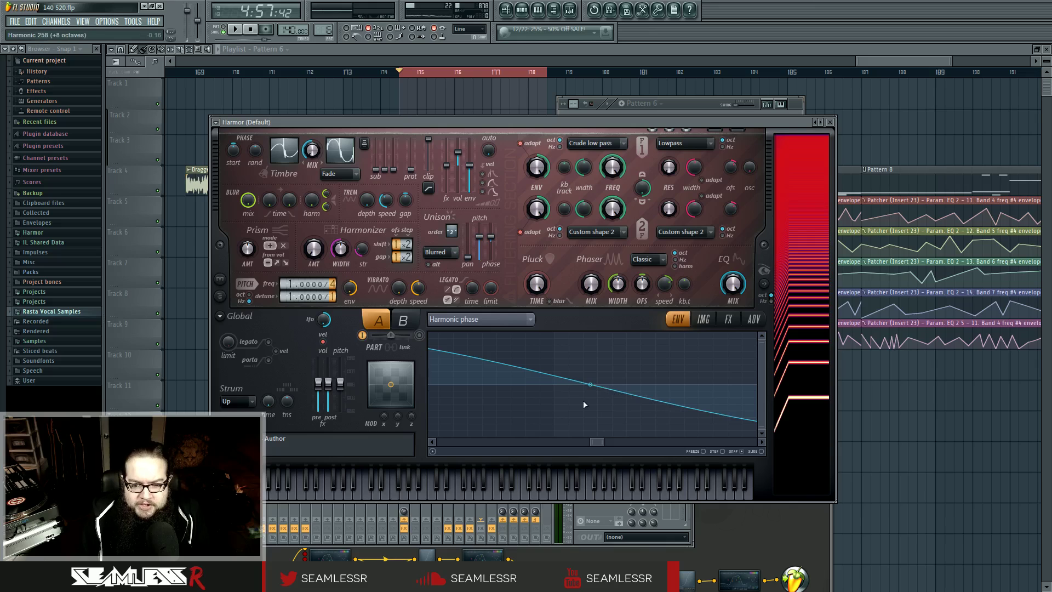
scroll(572, 400, "down", 8)
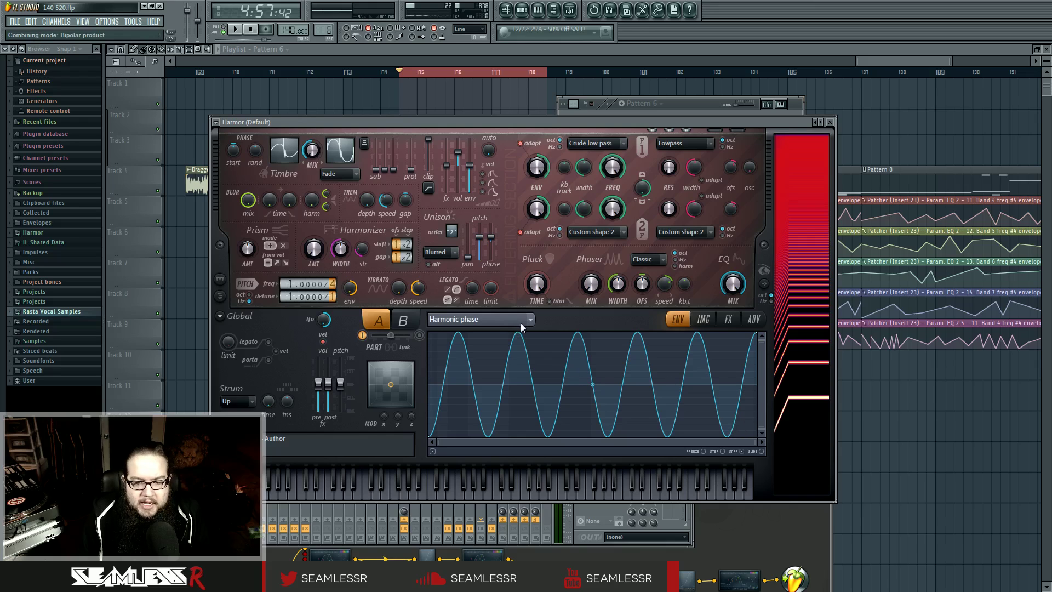
Step: Examine Harmor's Harmonic unison pitch and Local EQ envelopes, and return to its effects settings
left_click(628, 319)
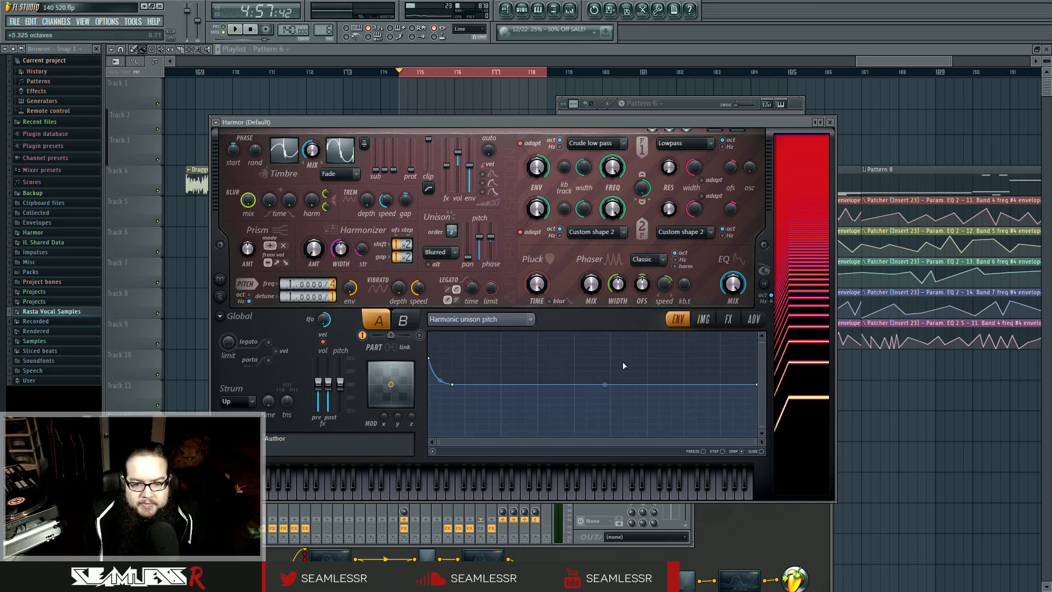
left_click(492, 322)
left_click(636, 323)
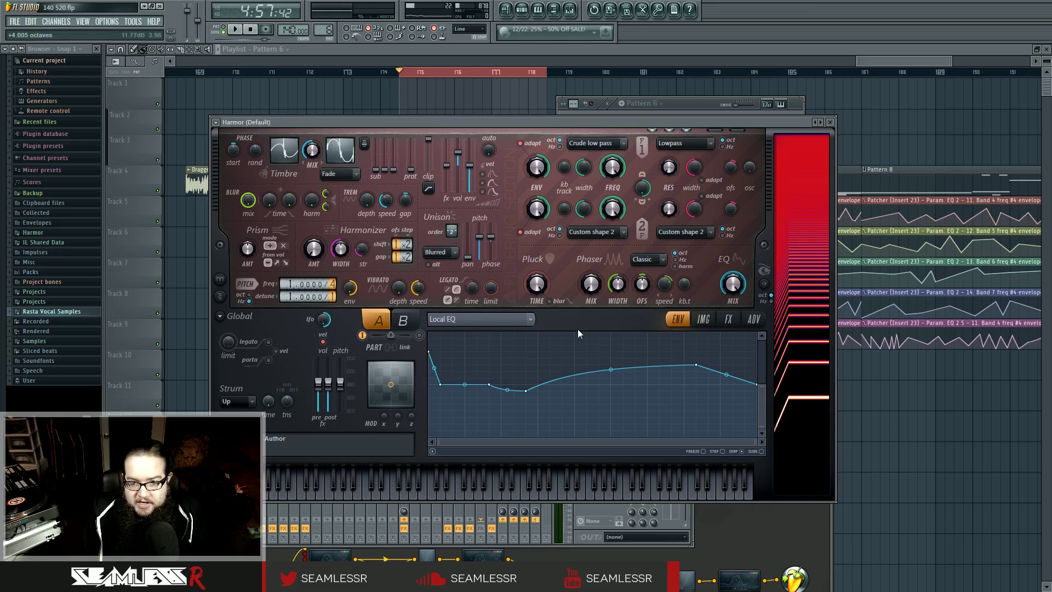
left_click(517, 319)
left_click(666, 323)
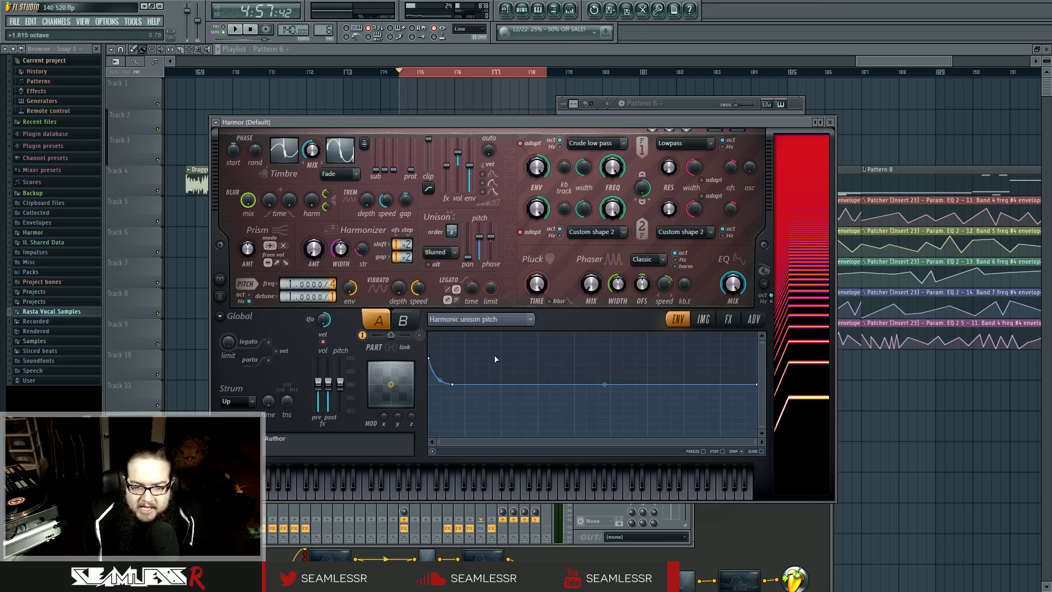
left_click(492, 322)
left_click(636, 323)
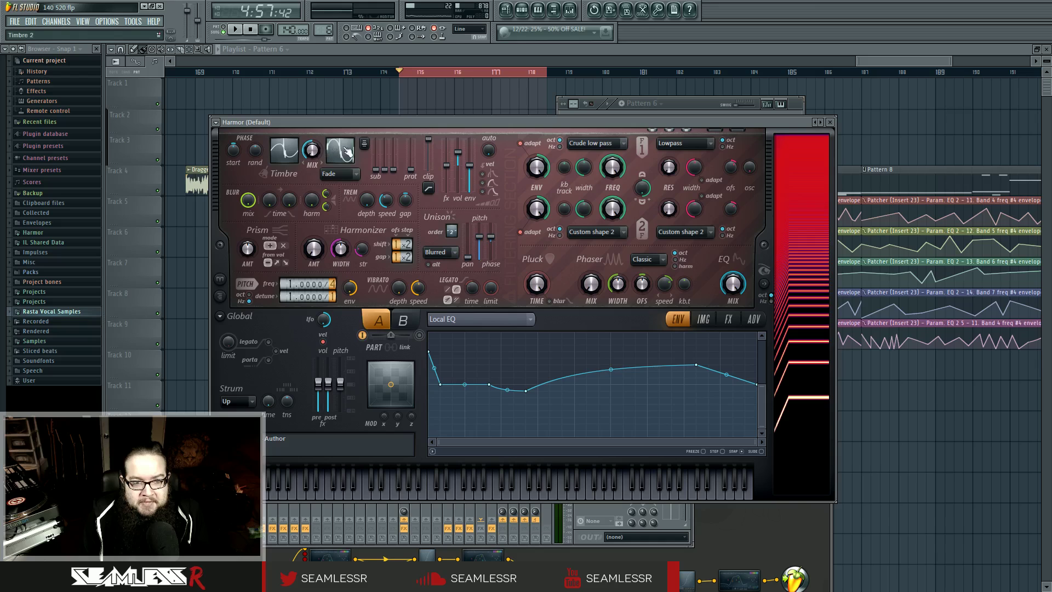
mouse_move(432, 352)
left_mouse_down()
mouse_move(432, 384)
mouse_move(431, 354)
left_mouse_up()
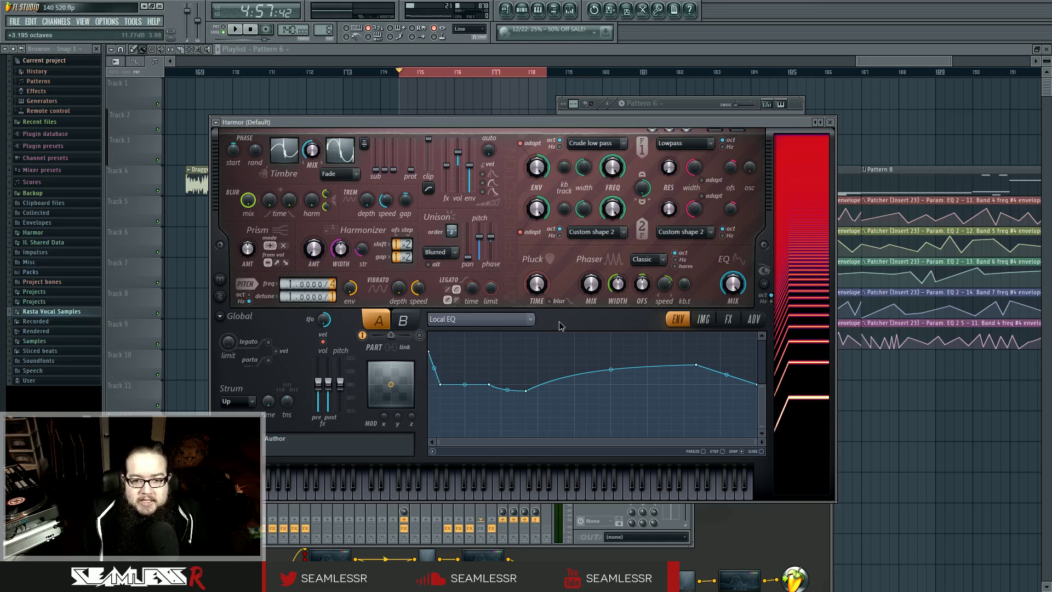
left_click(724, 321)
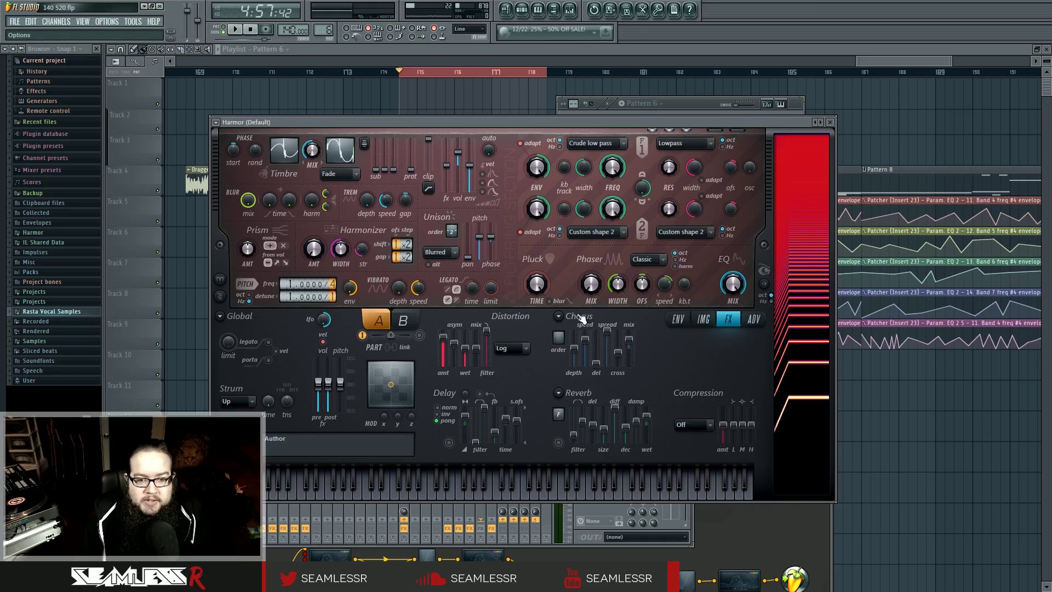
Step: Audition several notes on Harmor's keyboard with the Harmonic unison pitch envelope shown, briefly checking the effects settings before returning to the envelope
left_click(677, 320)
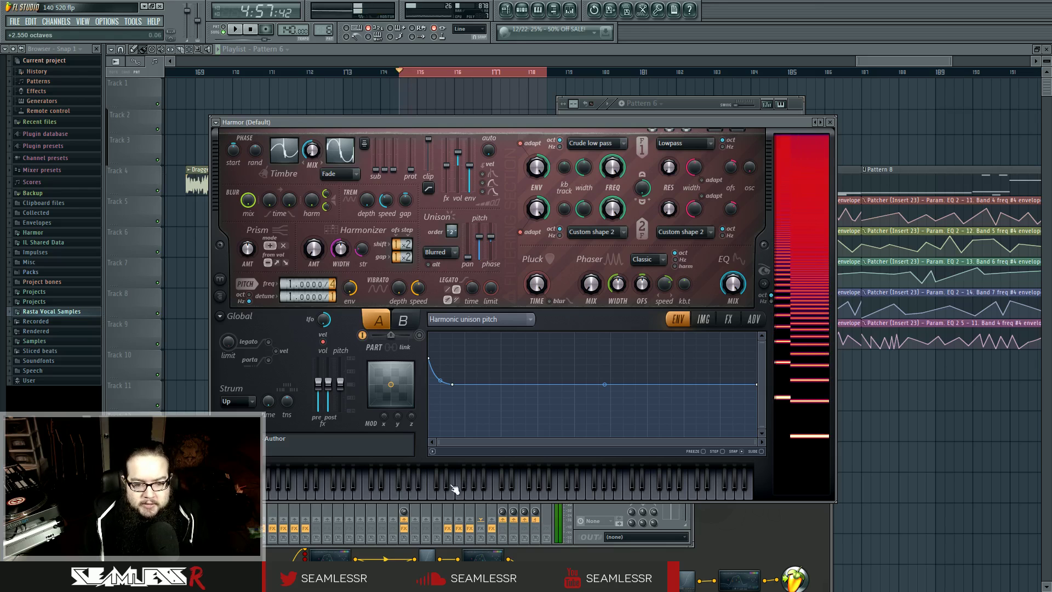
left_click(423, 489)
mouse_move(421, 487)
left_mouse_down()
mouse_move(553, 488)
mouse_move(413, 491)
left_mouse_up()
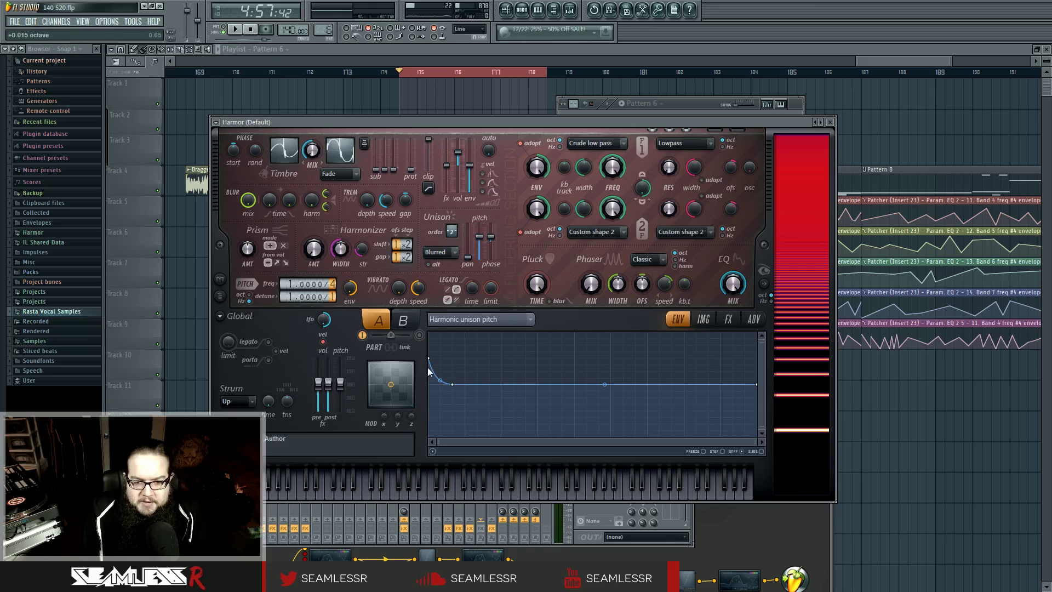
left_click(534, 491)
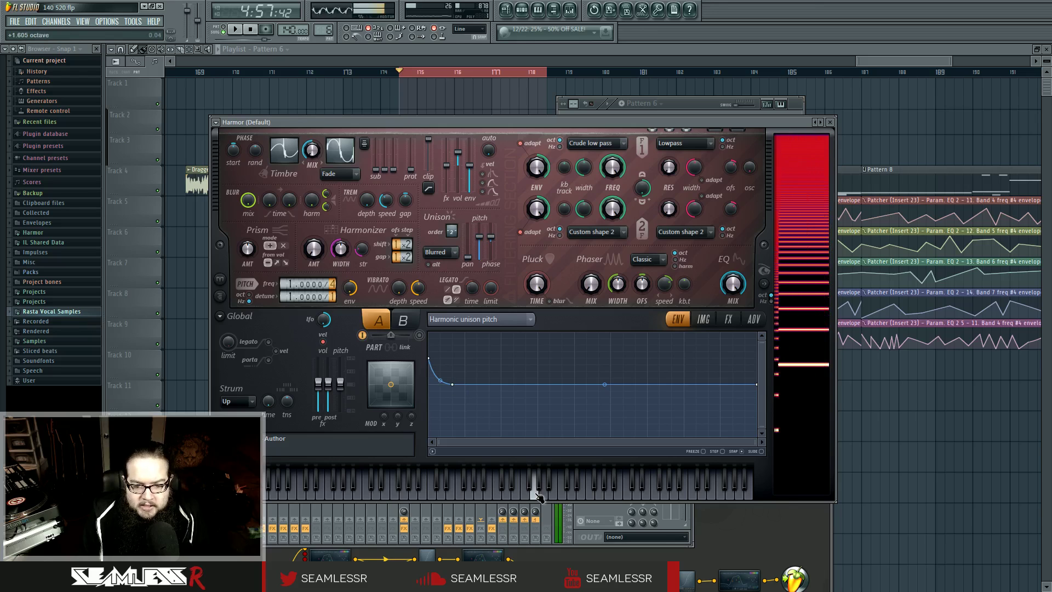
left_click(730, 319)
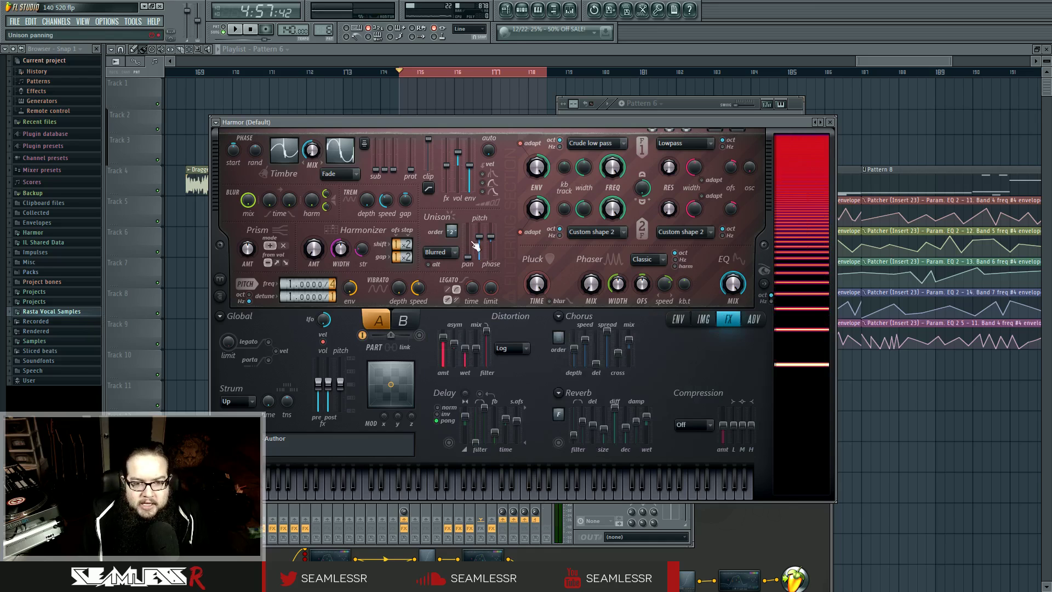
left_click(678, 319)
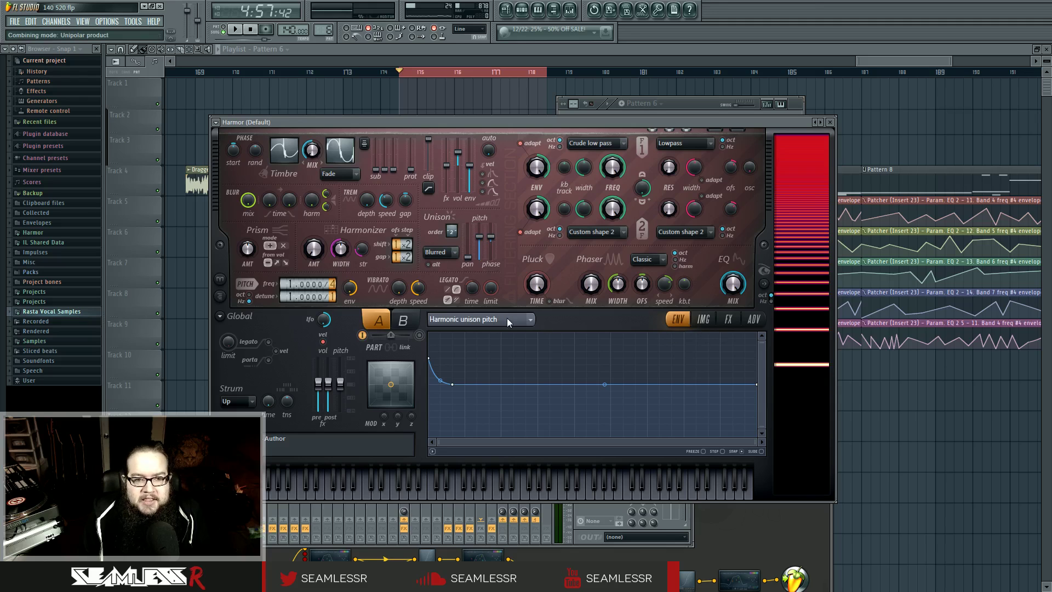
Step: Open the Fruity Parametric EQ 2 on mixer Insert 23 and play the selected range briefly to examine its spectrum
left_click(570, 9)
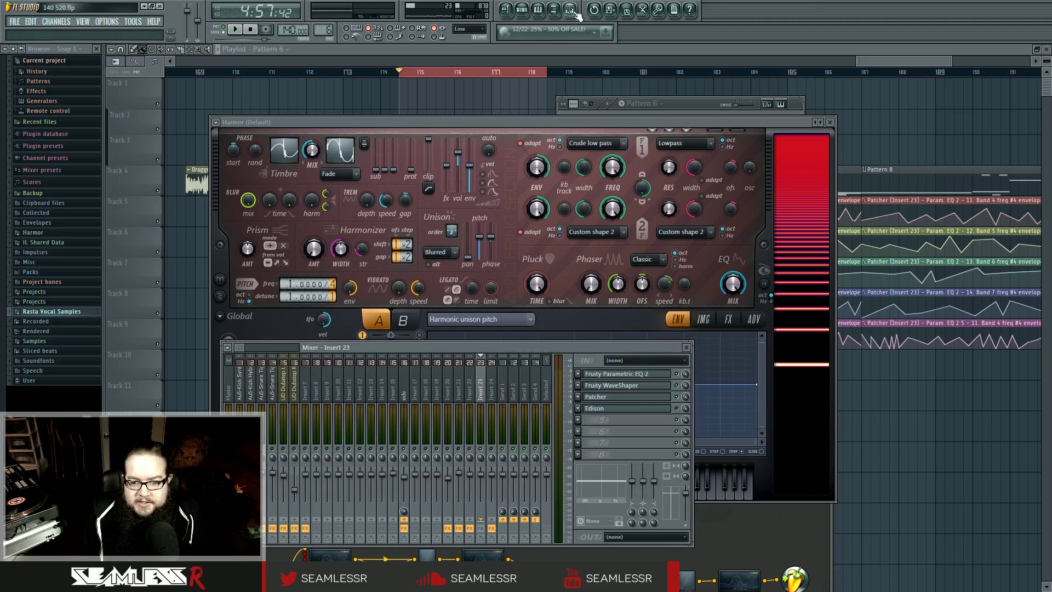
left_click(641, 377)
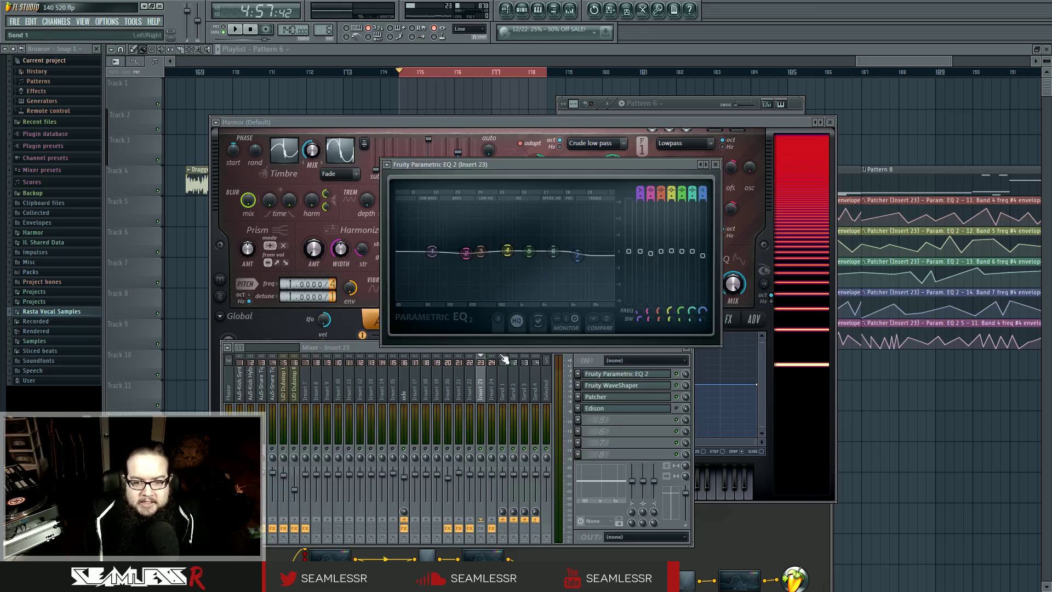
left_click(480, 528)
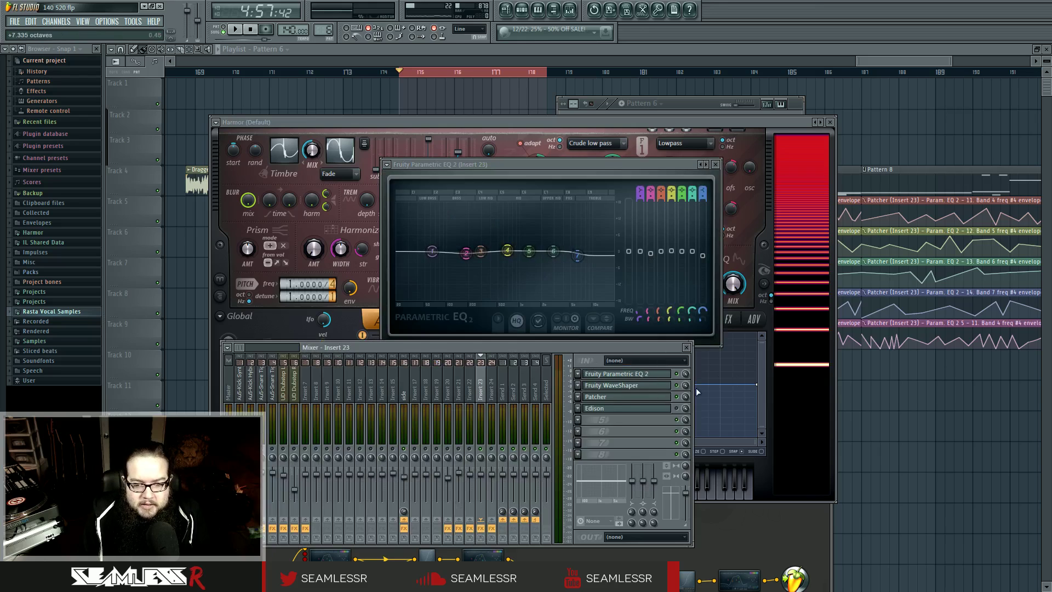
left_click(676, 397)
key("space")
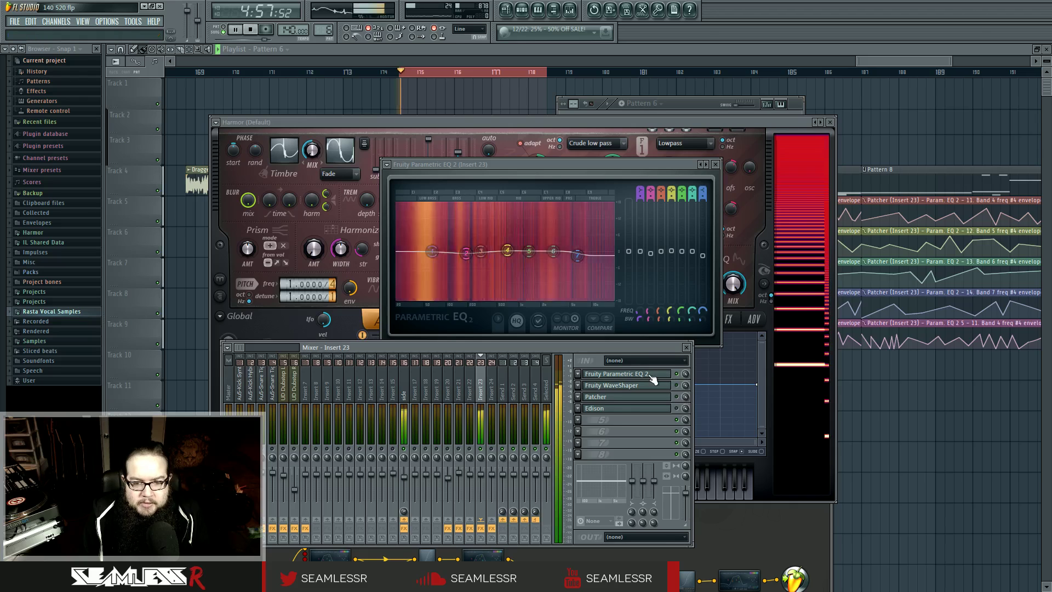
key("space")
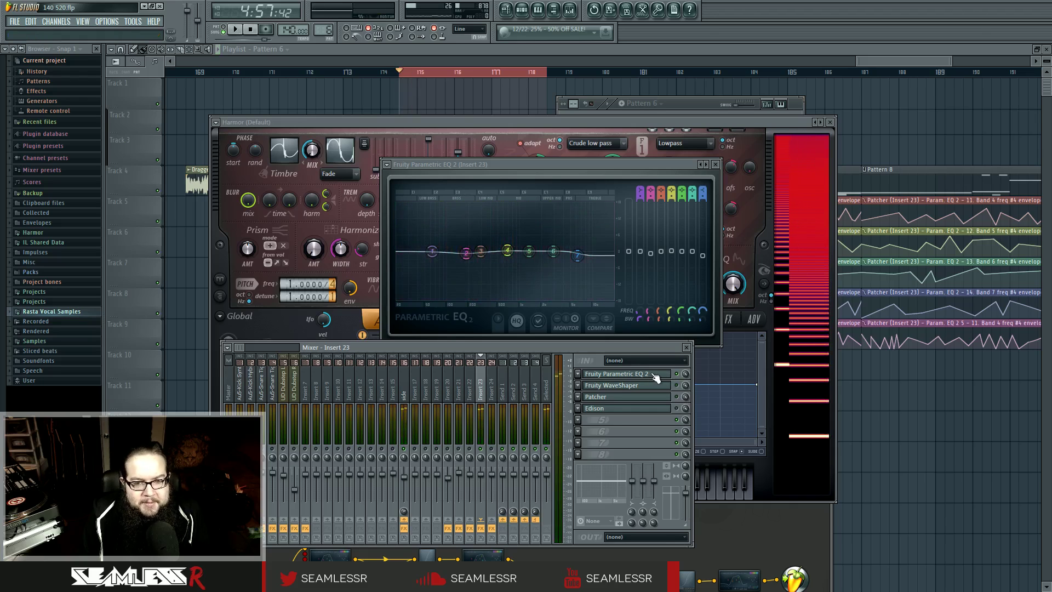
Step: Open the Fruity WaveShaper on Insert 23 and examine its curve while playing the selected range briefly
left_click(664, 385)
key("space")
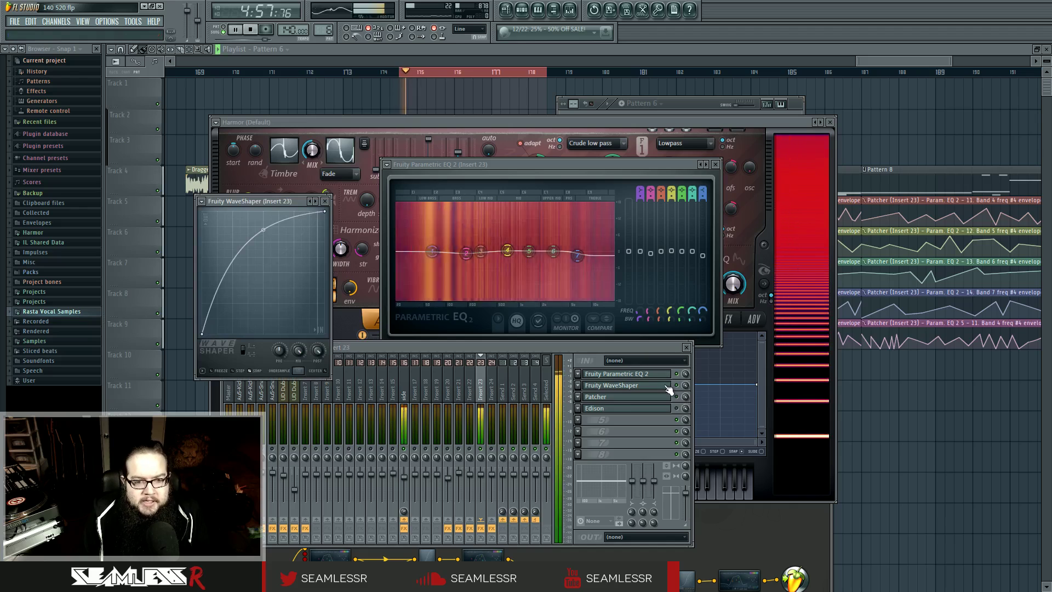
key("space")
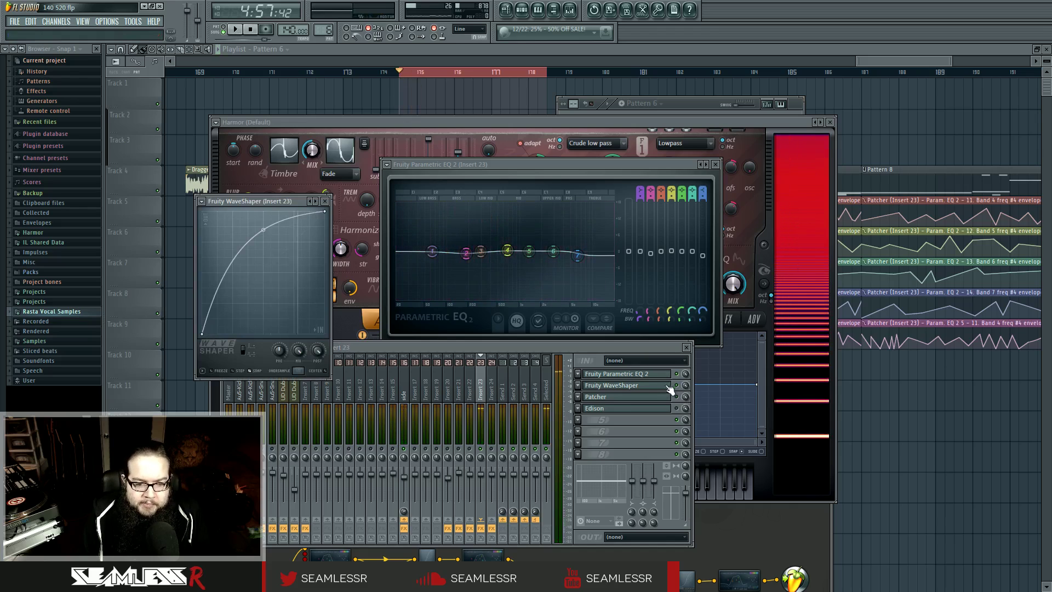
Step: Open Insert 23's Patcher with its whole module map in view, check the Param. EQ 2 2 editor, and return to the map
left_click(663, 397)
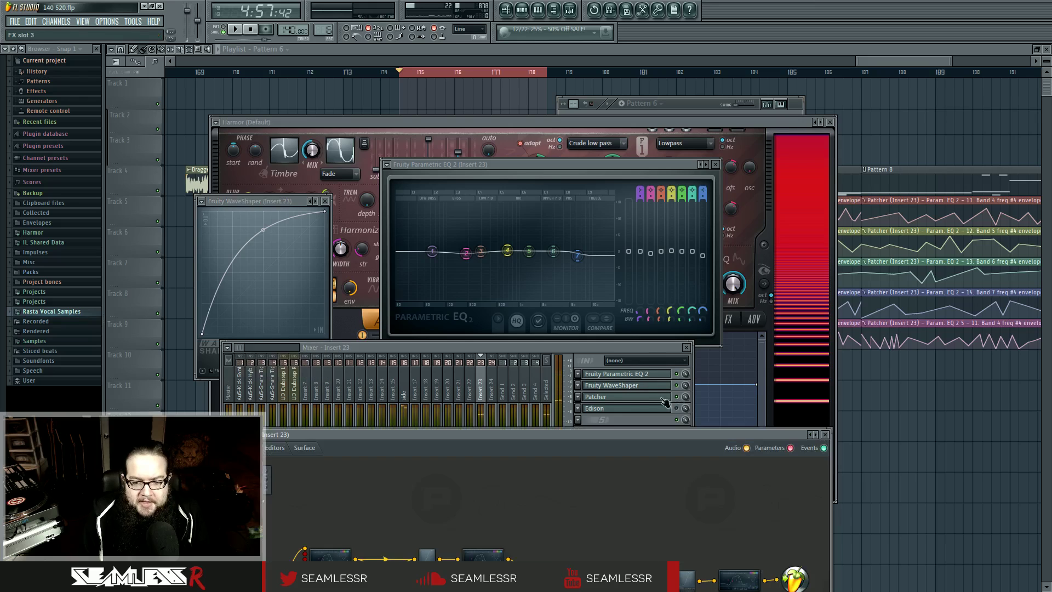
left_click_drag(514, 435, 520, 187)
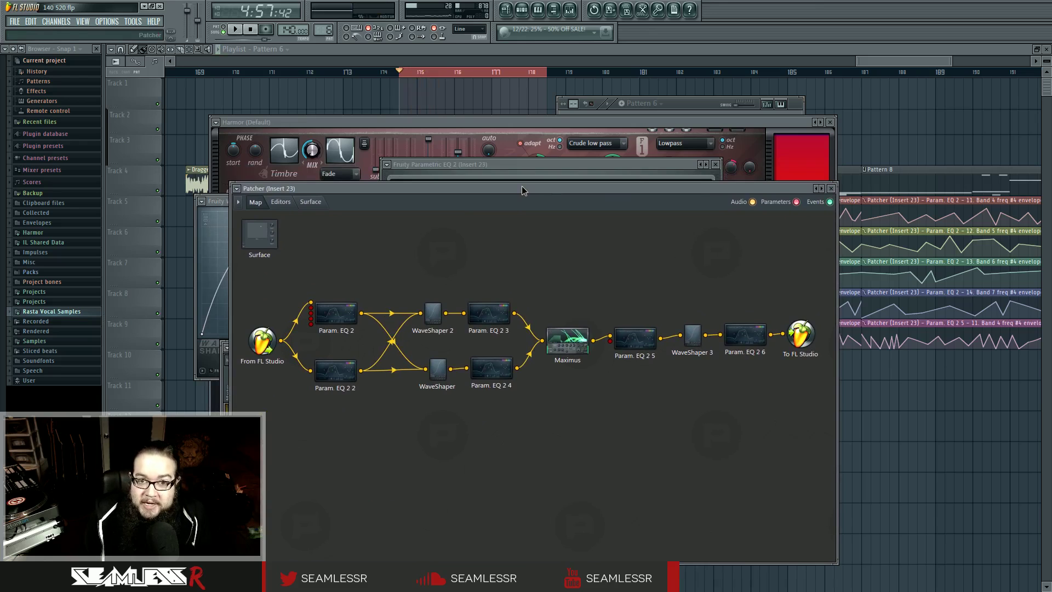
left_click_drag(523, 190, 525, 187)
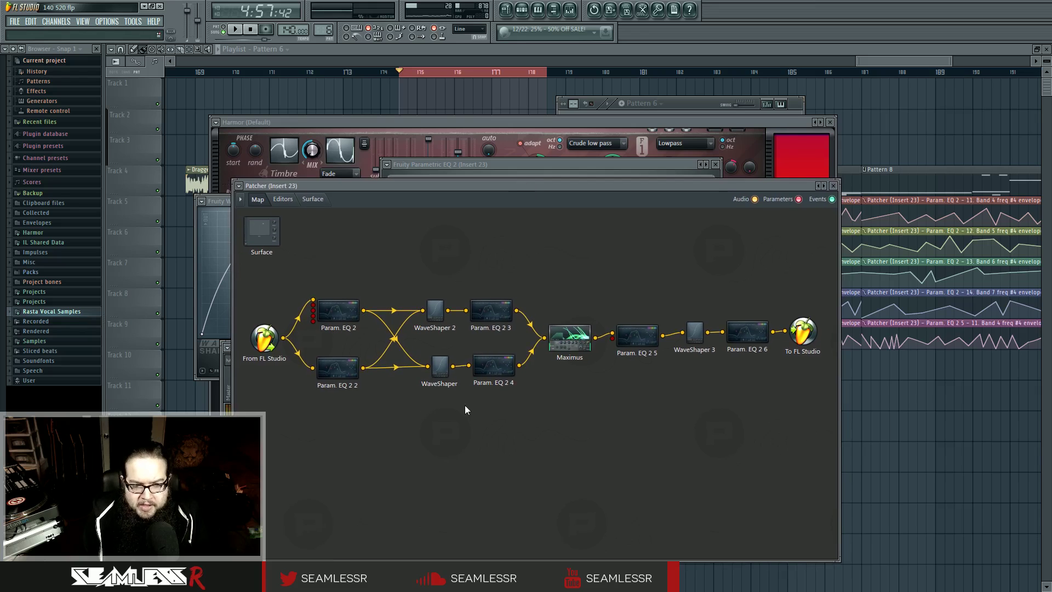
double_click(335, 366)
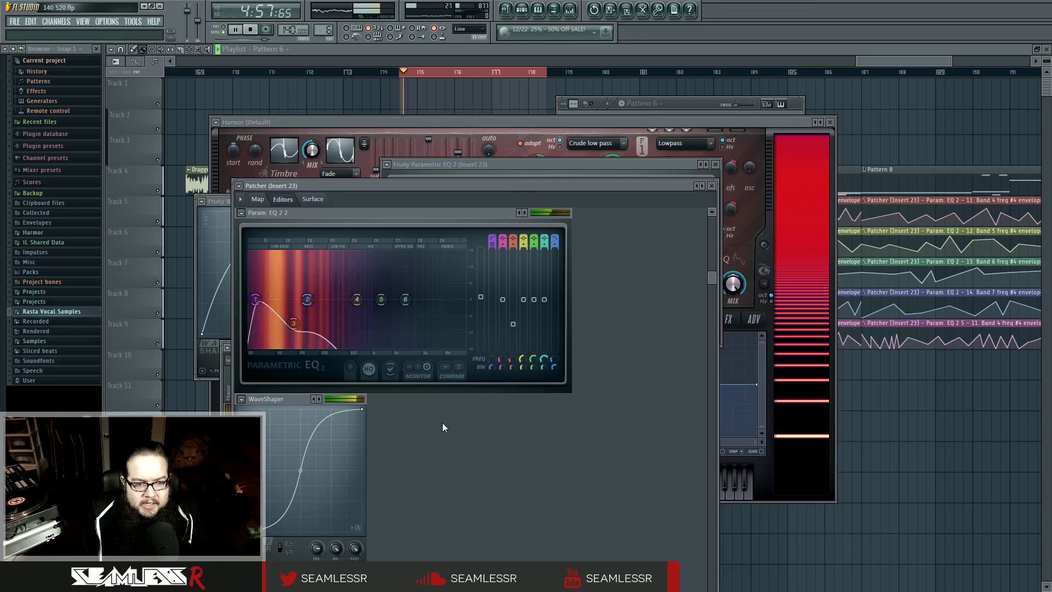
left_click(257, 200)
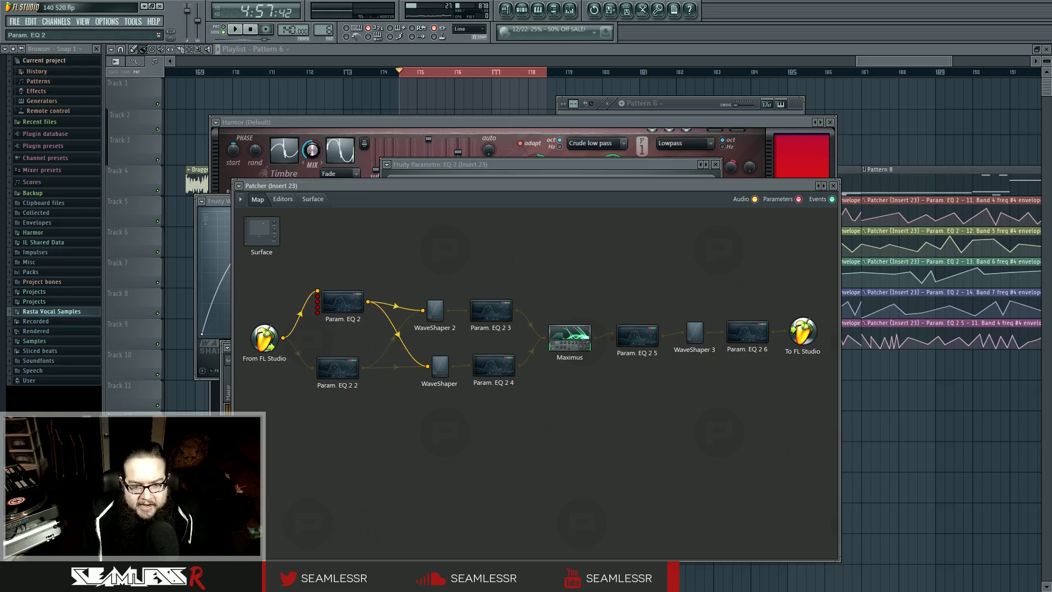
Step: Open the Param. EQ 2 editor in Patcher and play the selected range to watch its automated bands move
double_click(338, 315)
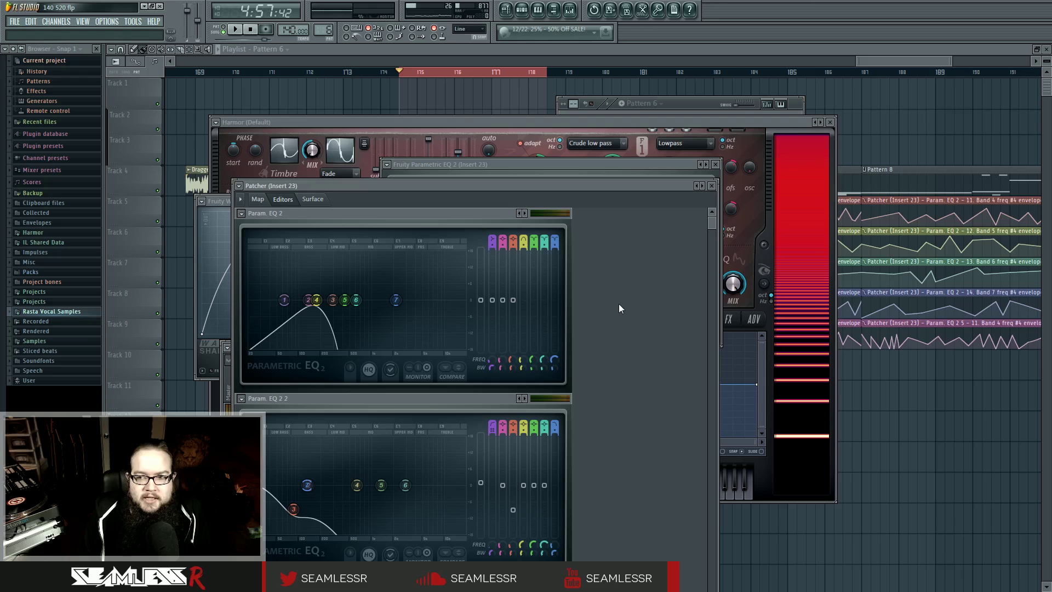
key("space")
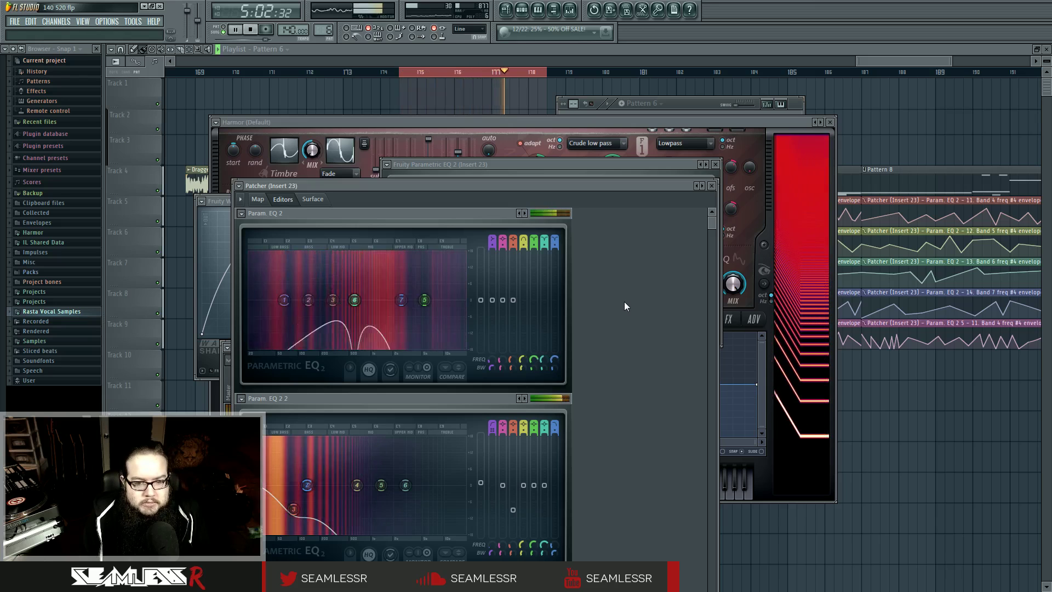
key("space")
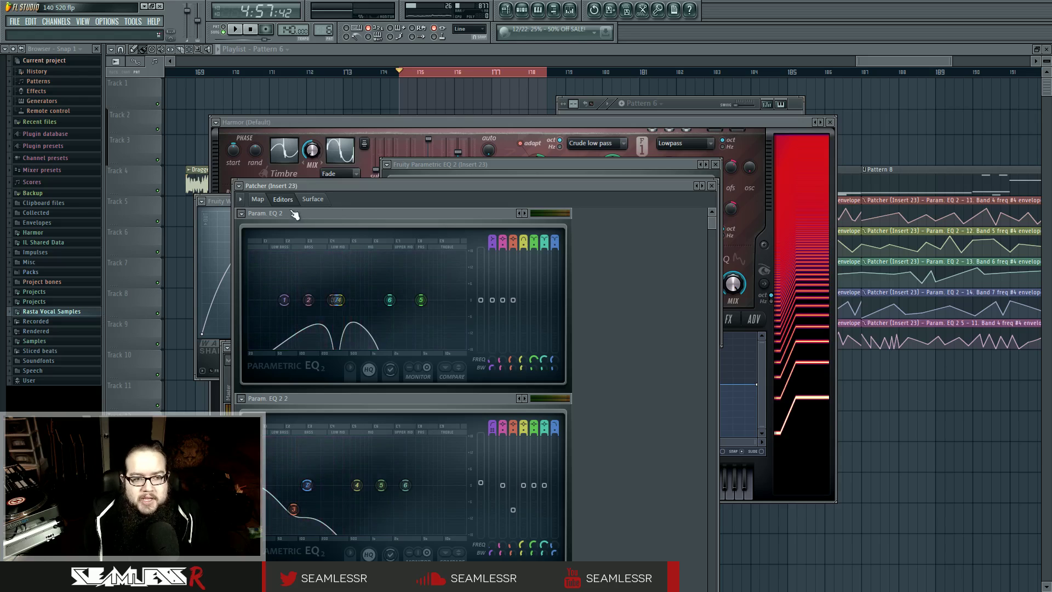
Step: Bring the playlist to the front and enlarge the Patcher envelope clips beneath Pattern 6 for closer inspection
left_click(446, 47)
scroll(491, 294, "up", 3)
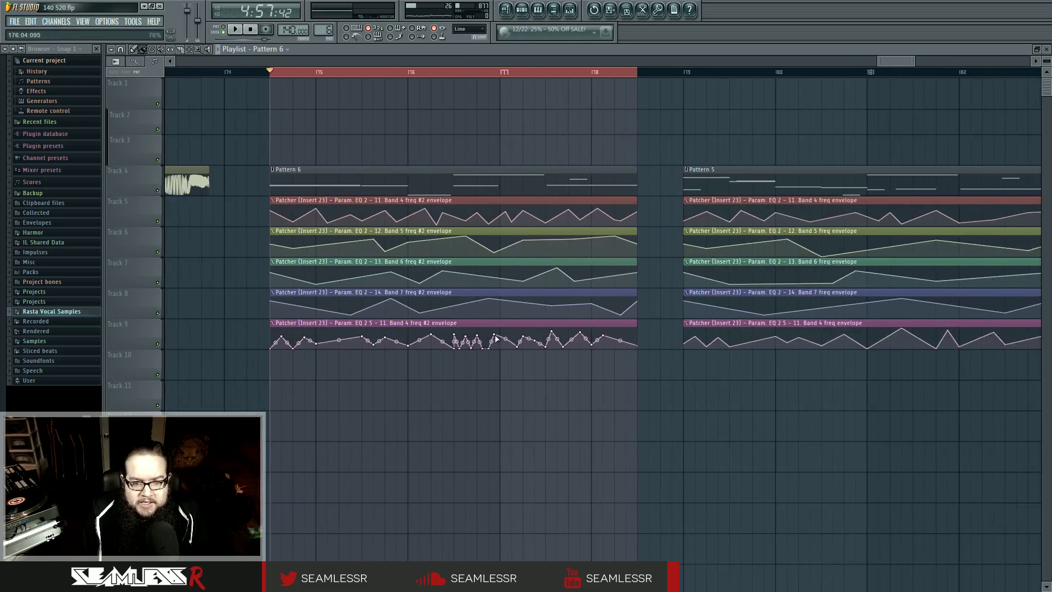
scroll(488, 399, "left", 1)
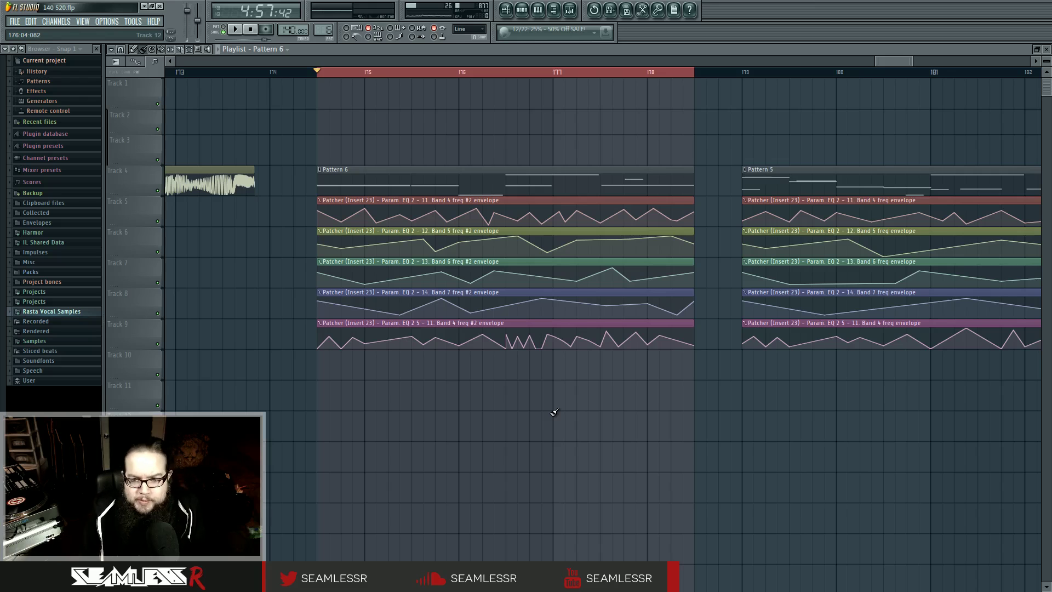
scroll(554, 412, "up", 2)
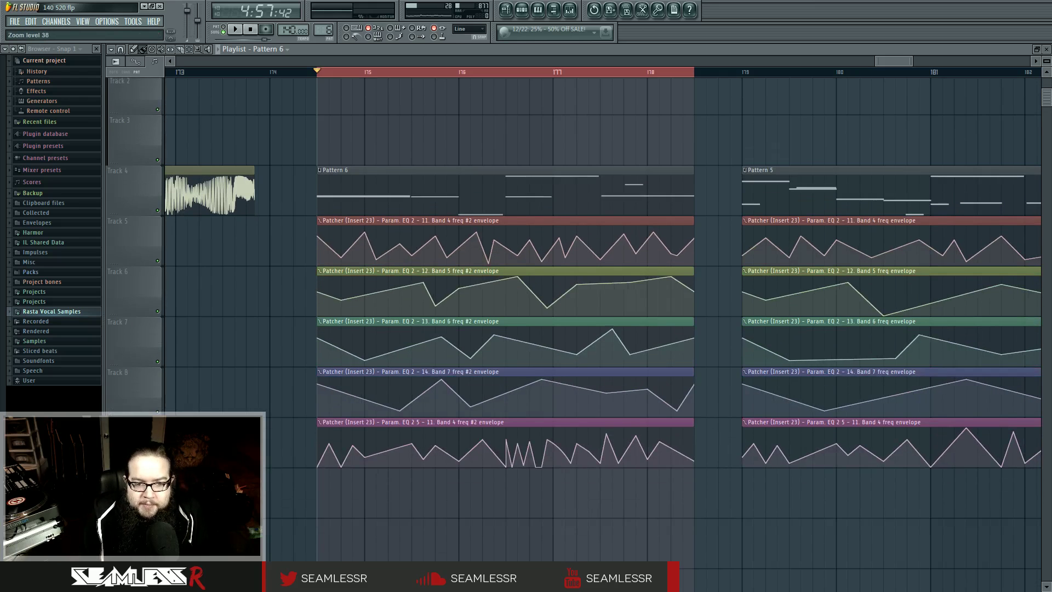
scroll(554, 356, "up", 1)
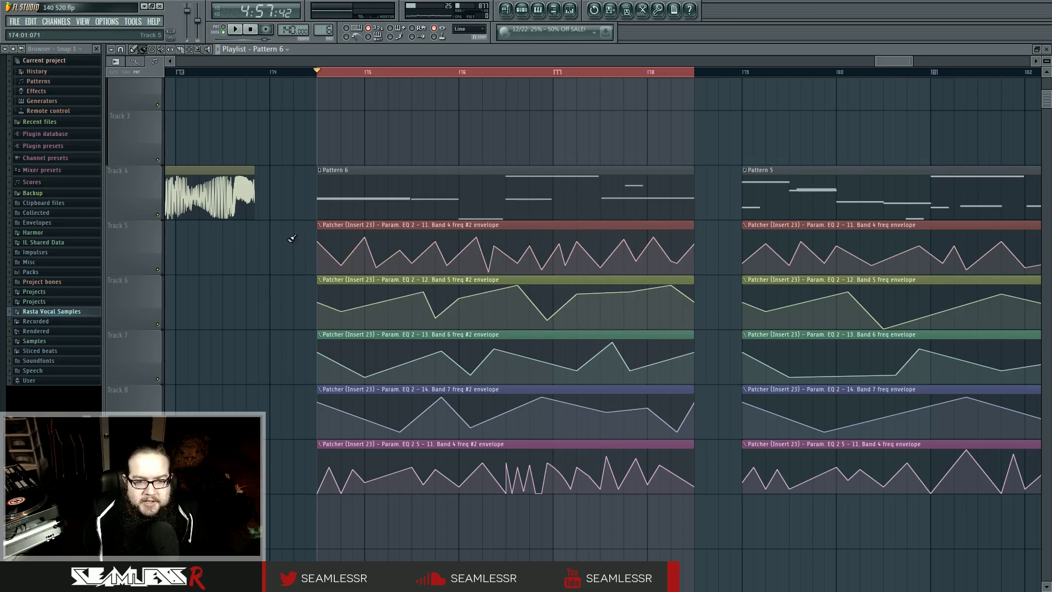
Step: Point out Pattern 6's Patcher envelope clips for Param. EQ 2 bands 4 to 7 and Param. EQ 2 5 by repeatedly selecting and deselecting them
left_click_drag(292, 237, 695, 269)
left_click_drag(710, 405, 610, 272)
key("ctrl+d")
left_click_drag(277, 477, 707, 518)
left_click_drag(276, 278, 715, 404)
left_click_drag(285, 260, 698, 399)
key("ctrl+d")
left_click_drag(293, 260, 706, 261)
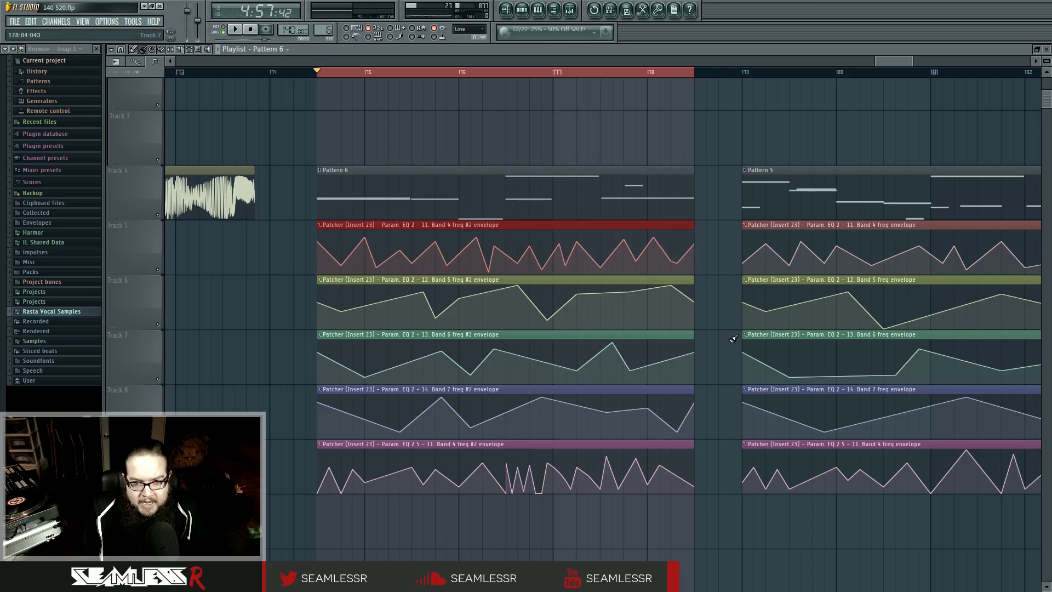
left_click_drag(710, 414, 312, 319)
left_click(270, 321, "ctrl")
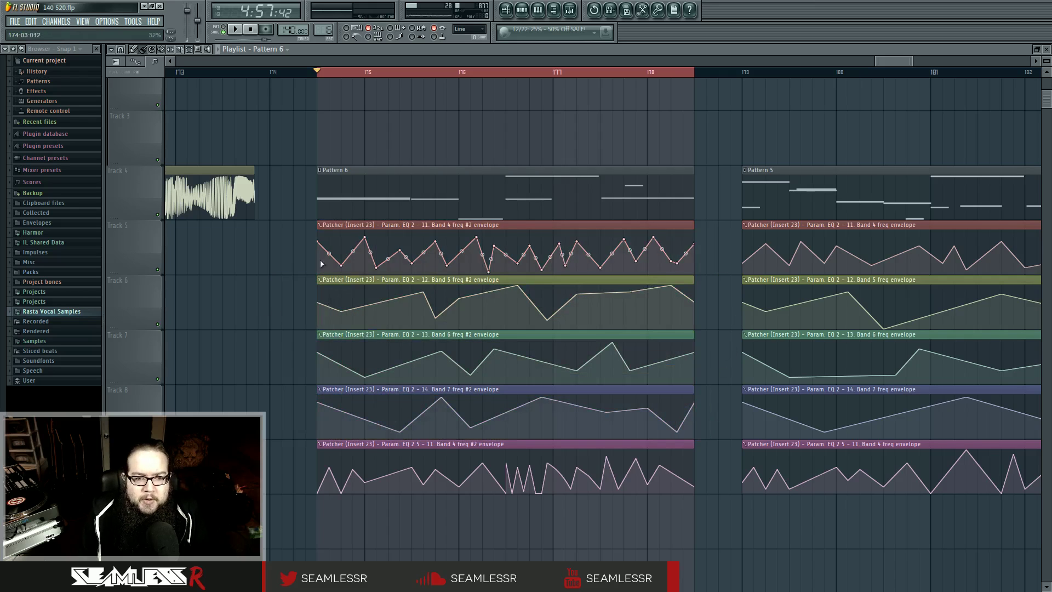
left_click_drag(322, 263, 712, 265)
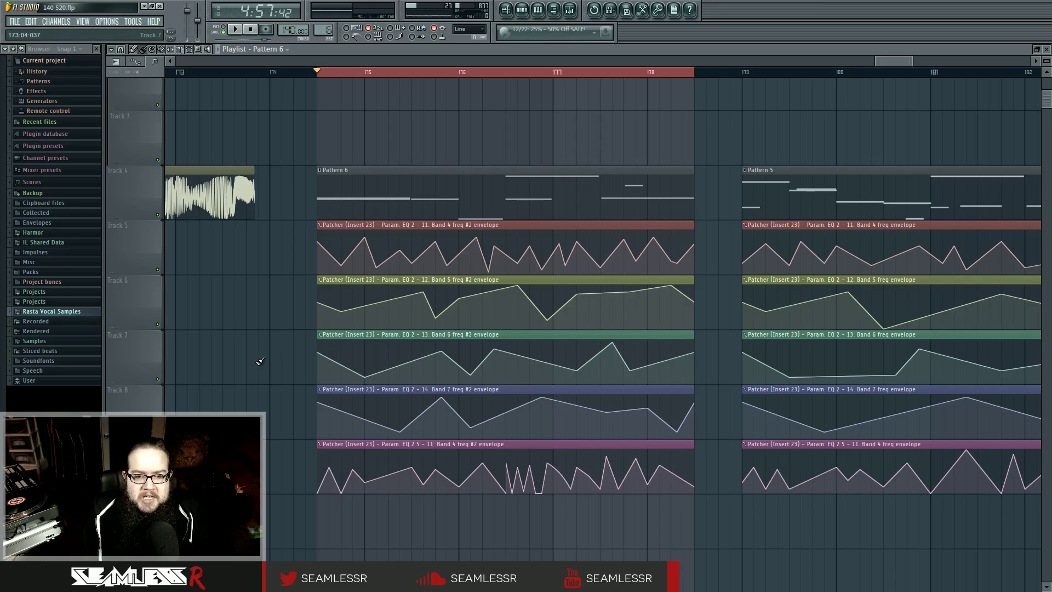
left_click_drag(294, 221, 542, 389)
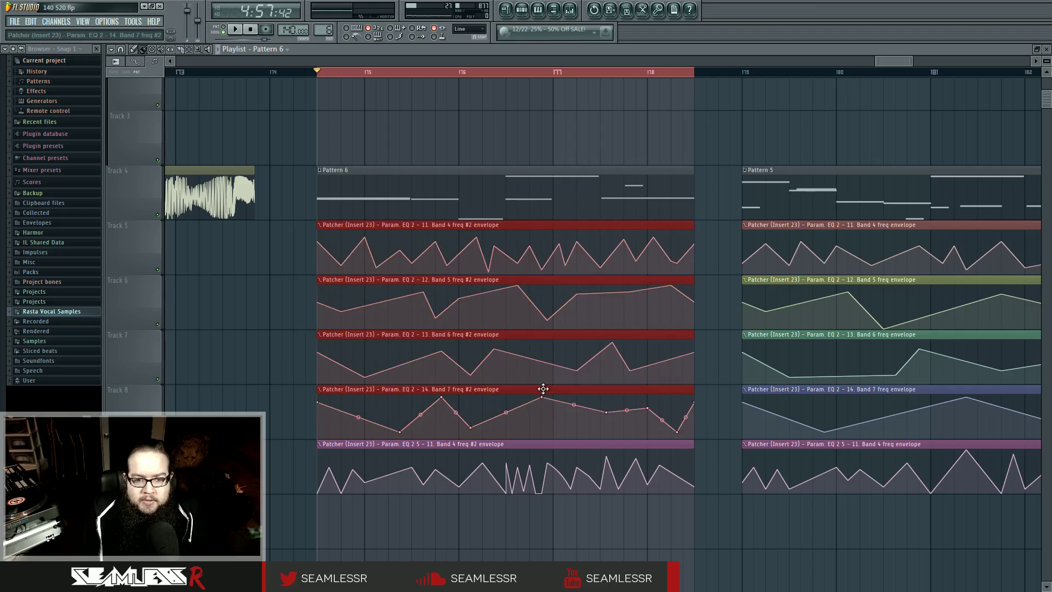
left_click(283, 344)
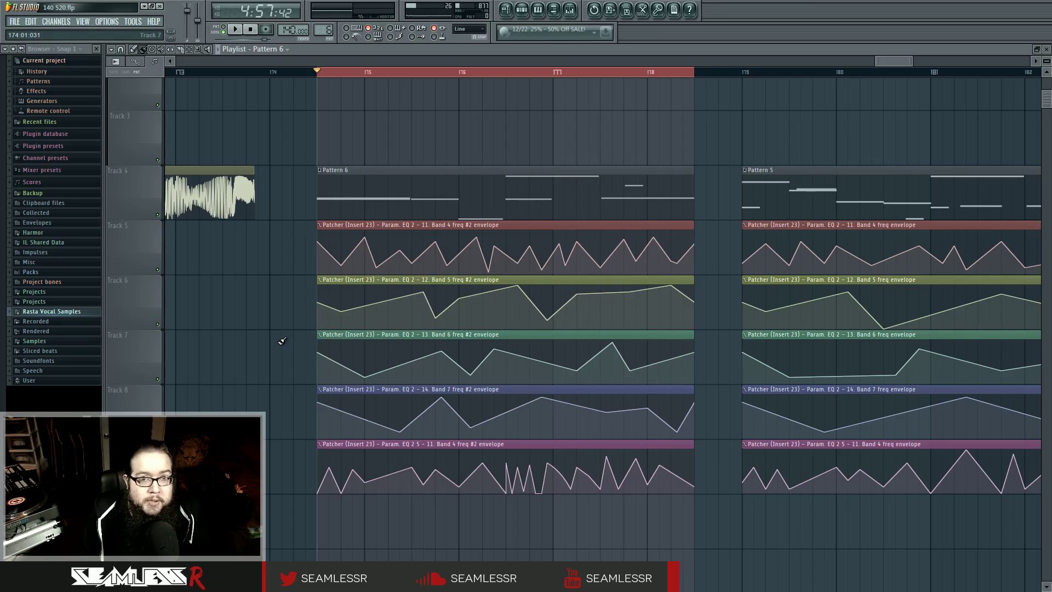
left_click_drag(297, 278, 482, 431)
left_click(278, 380)
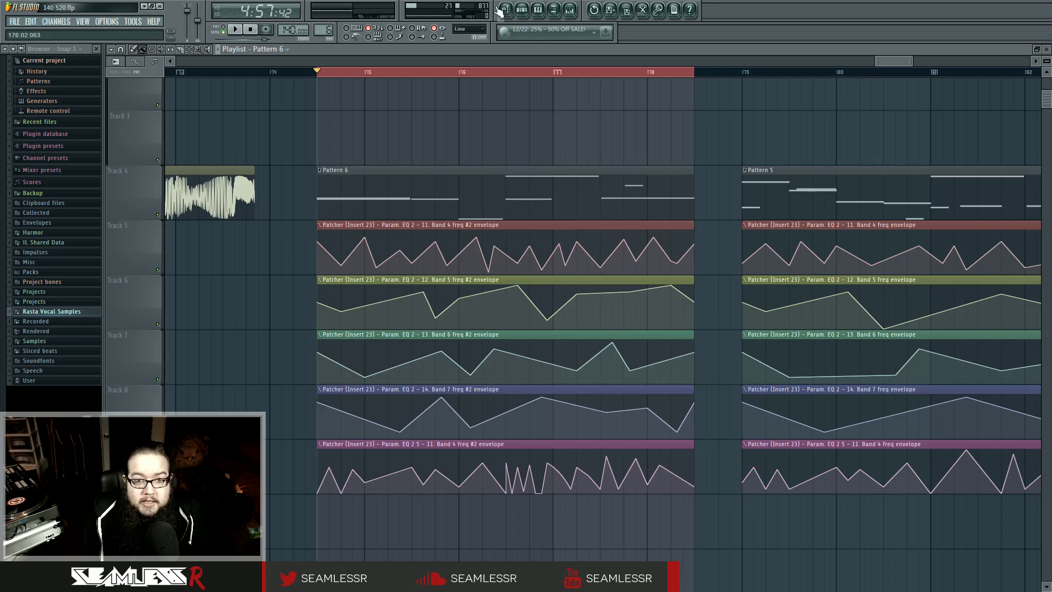
Step: Reopen Pattern 6's Harmor instrument and the Patcher effect on mixer Insert 23
left_click(521, 9)
left_click(619, 245)
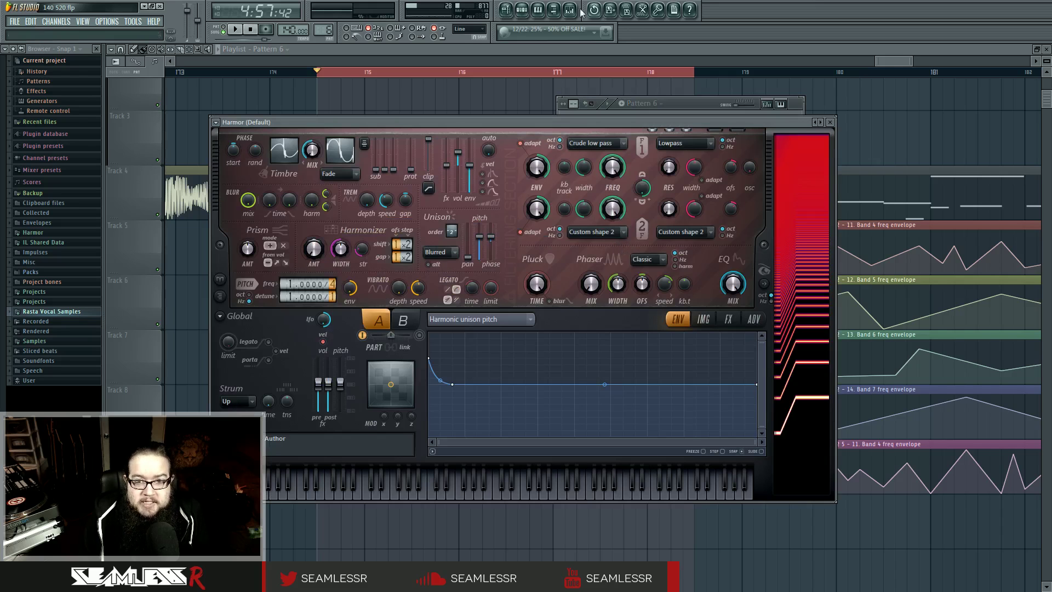
key("F9")
left_click(608, 396)
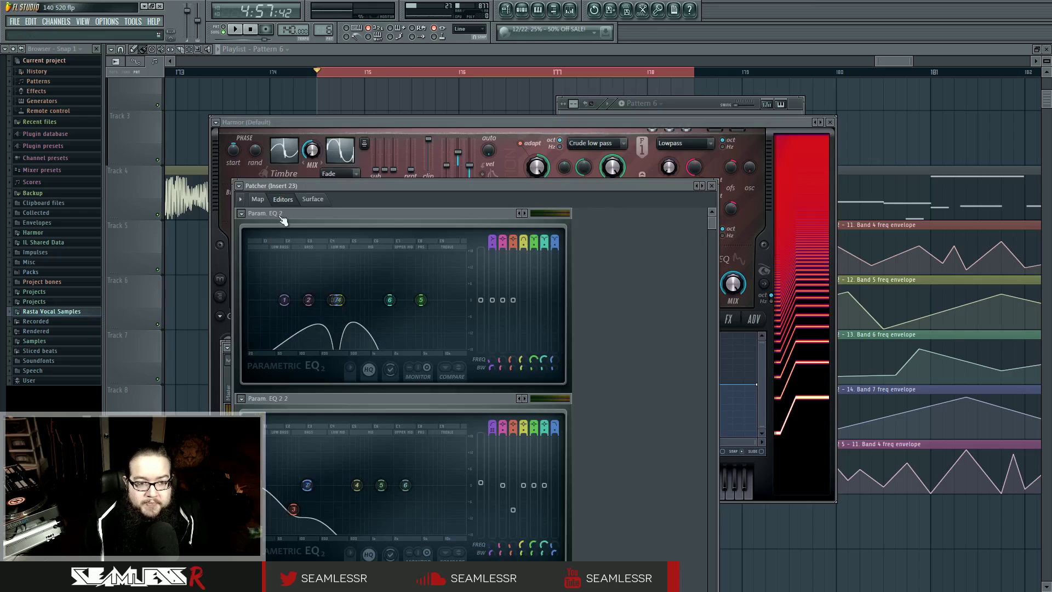
Step: Examine the WaveShaper and WaveShaper 2 curves in Patcher's editors and return to the module map
left_click_drag(343, 300, 342, 322)
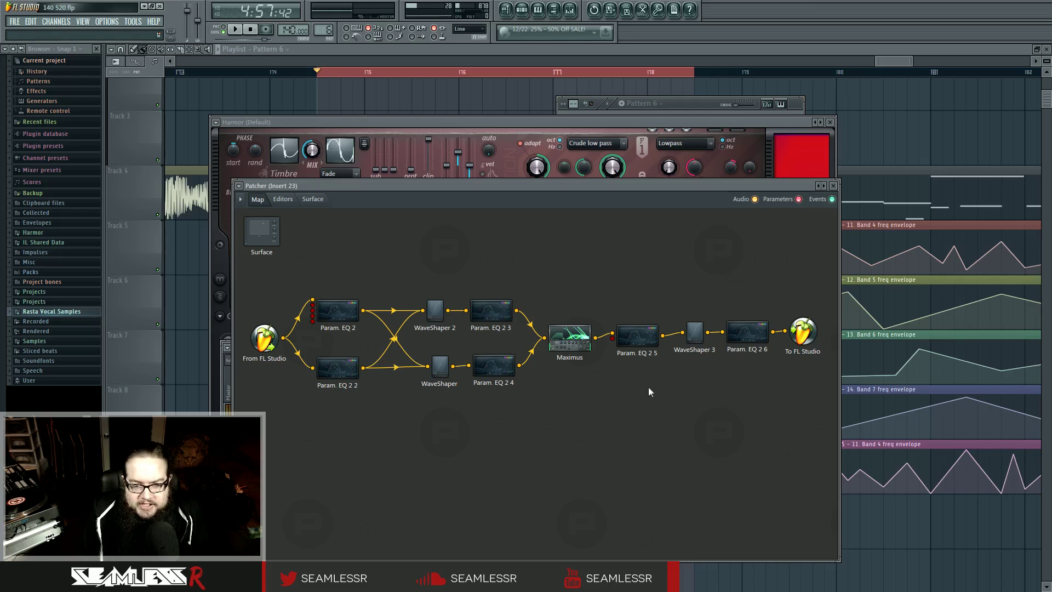
double_click(442, 368)
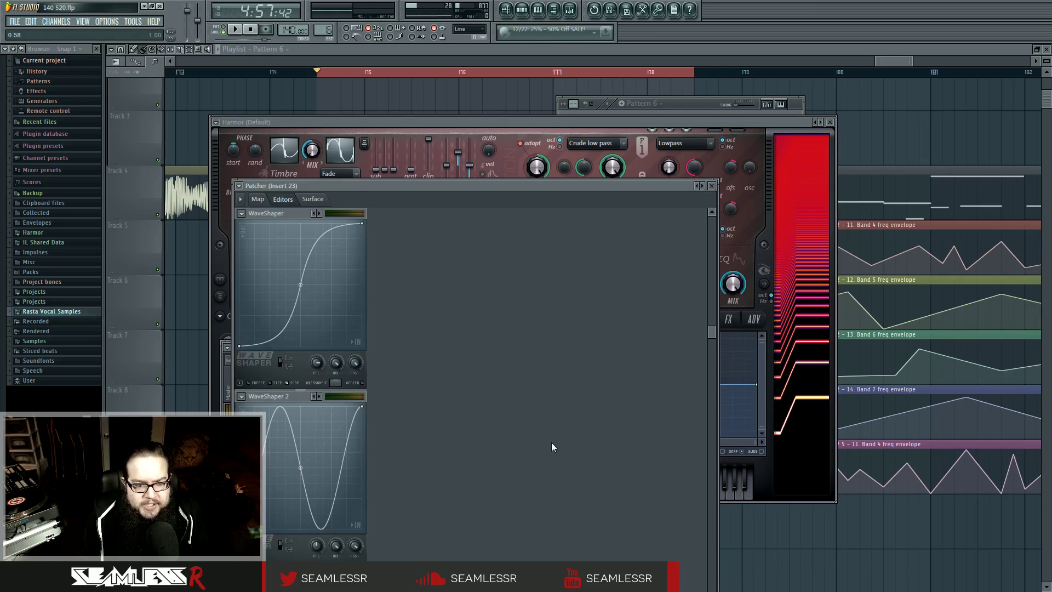
left_click(260, 200)
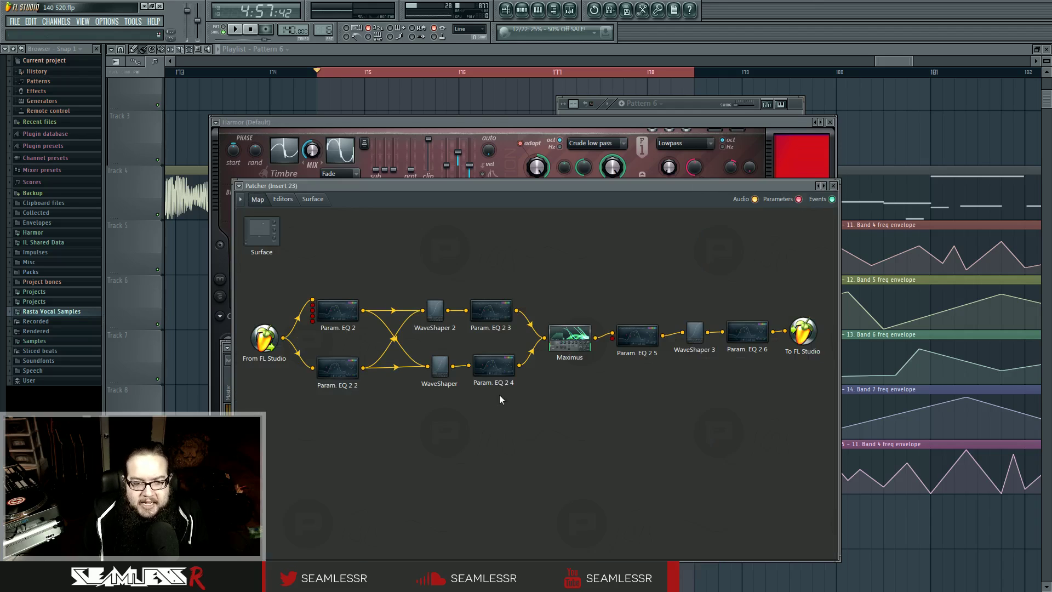
Step: Examine the Param. EQ 2 3 and Param. EQ 2 4 curves in Patcher, and play back the sound from the module map
double_click(492, 313)
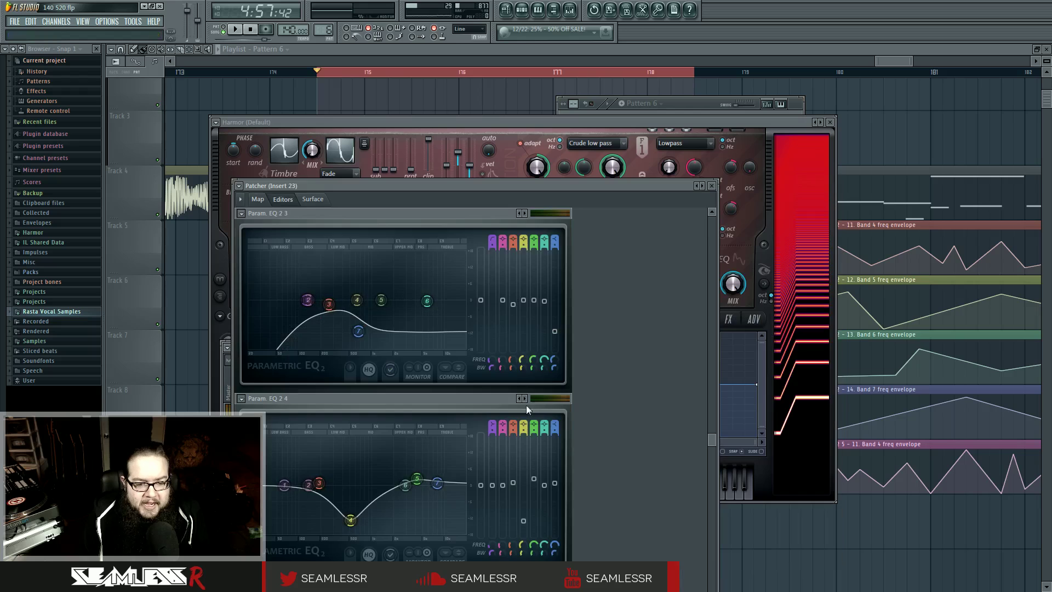
left_click(258, 199)
double_click(504, 370)
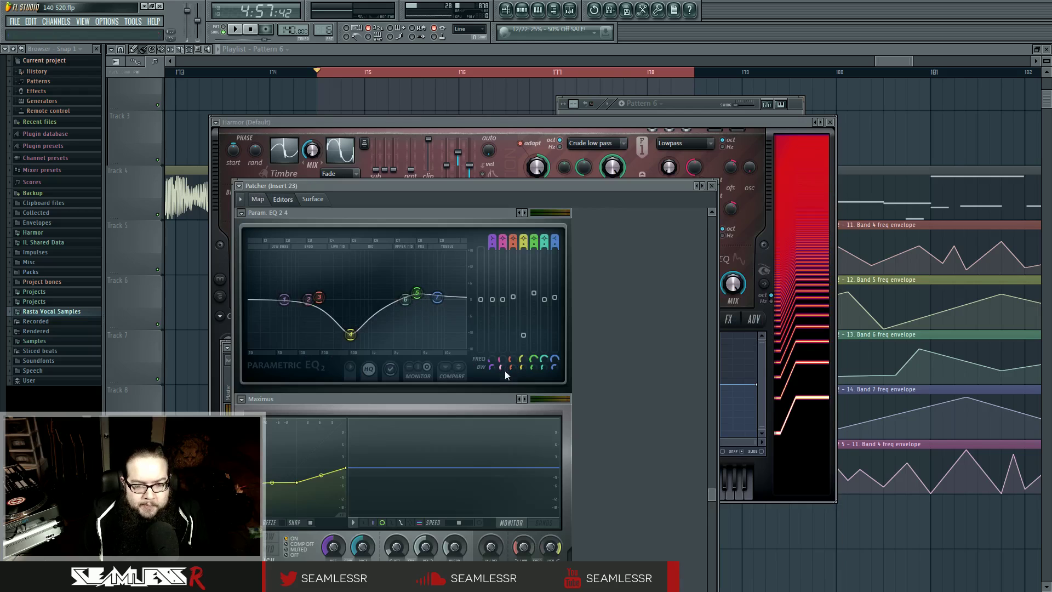
left_click(258, 199)
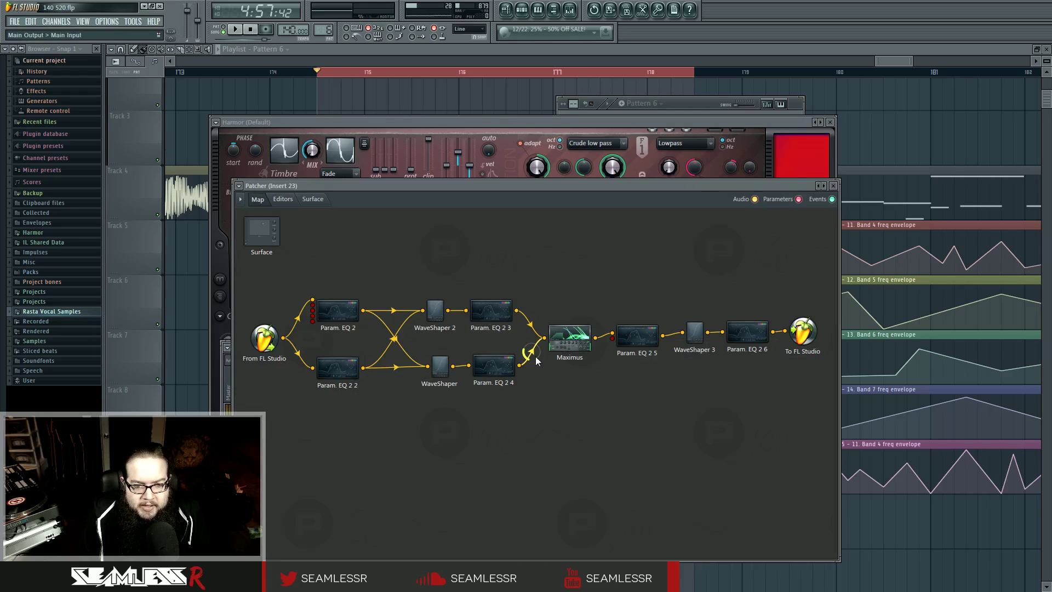
key("space")
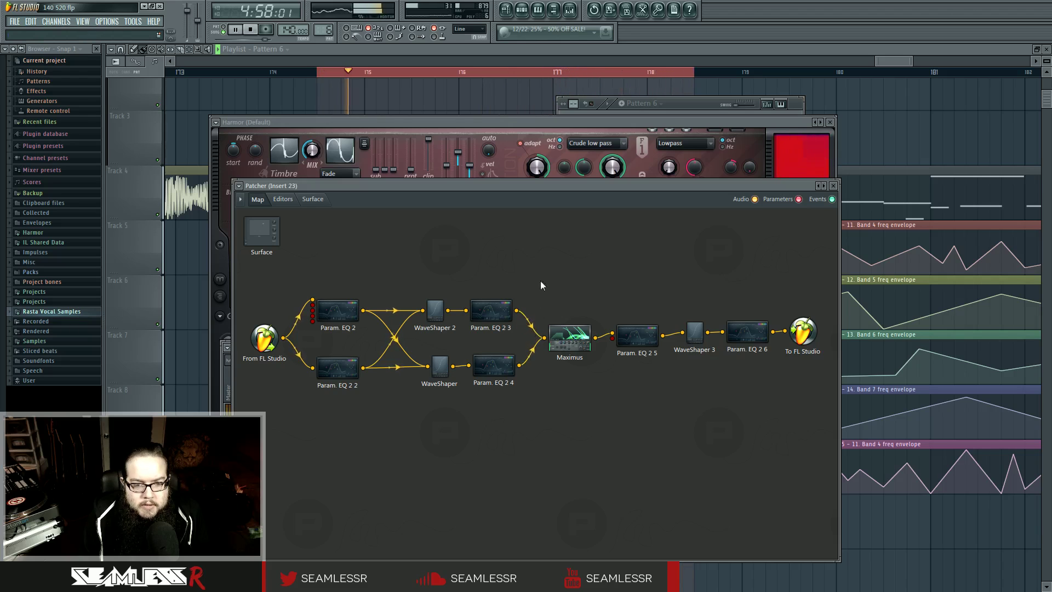
key("space")
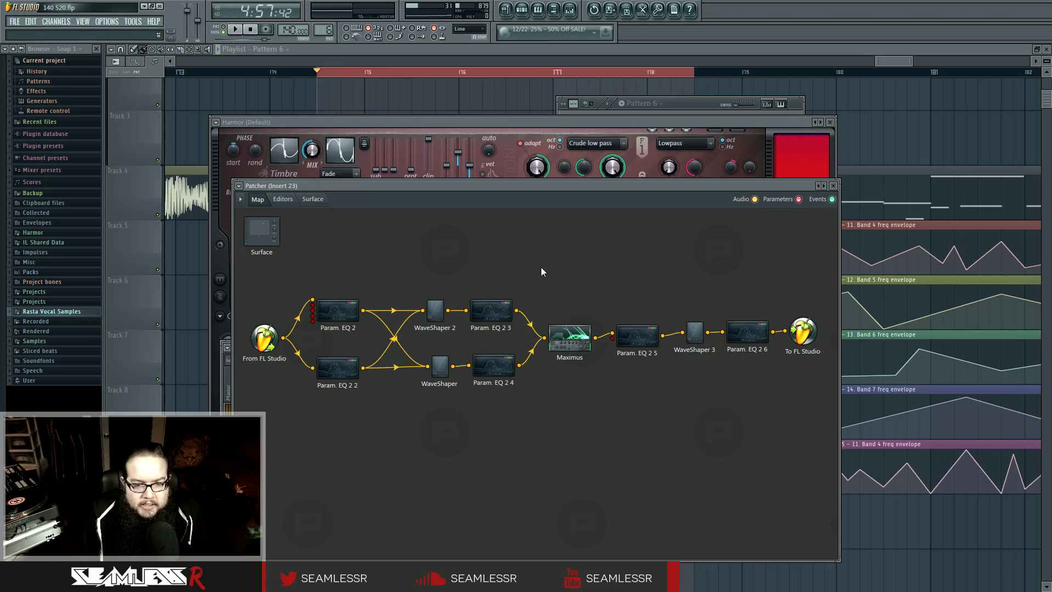
Step: Align WaveShaper and Param. EQ 2 4 beneath their counterparts on the Patcher map, and review Param. EQ 2 3's curve
left_click_drag(439, 364, 435, 363)
left_click_drag(507, 367, 505, 368)
double_click(496, 316)
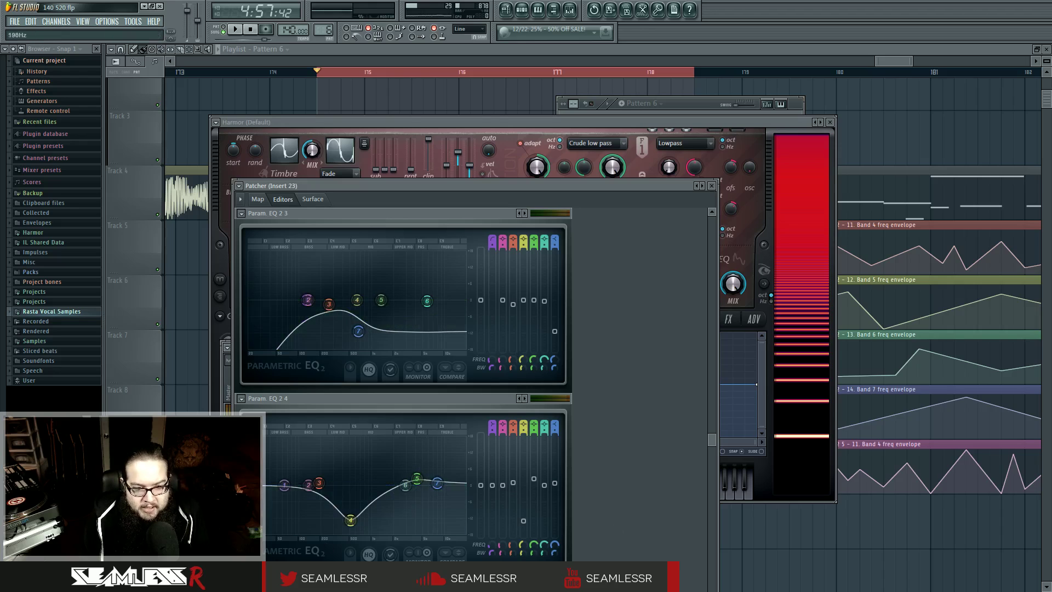
left_click(262, 200)
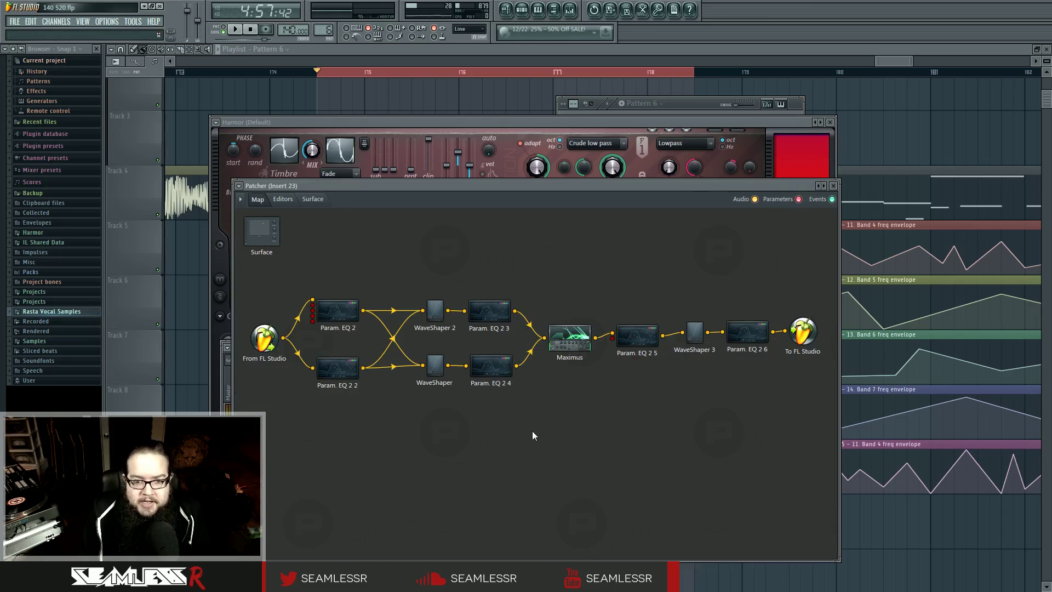
Step: Examine the Low band's compression curve in Maximus and return to the module map
double_click(569, 337)
left_click(271, 354)
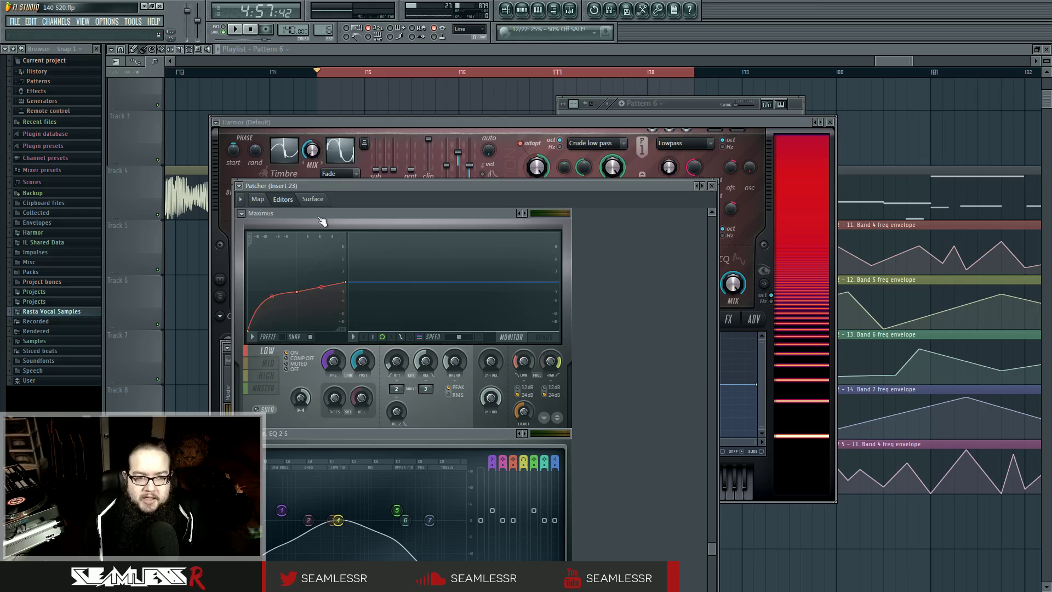
left_click(258, 200)
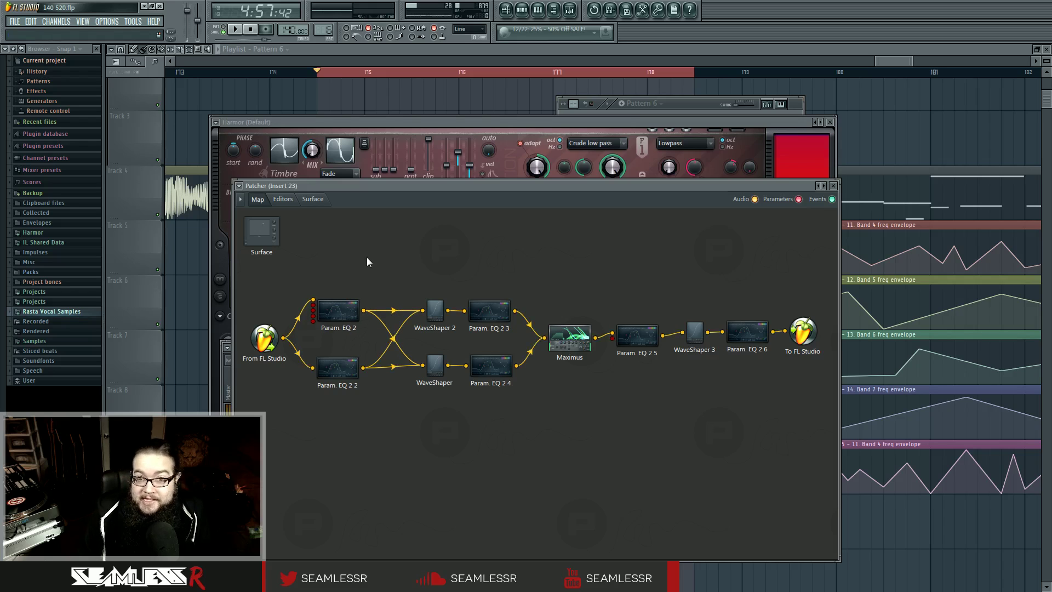
Step: Play the loop while watching Param. EQ 2's automated bands move, and return to the module map
double_click(338, 310)
key("space")
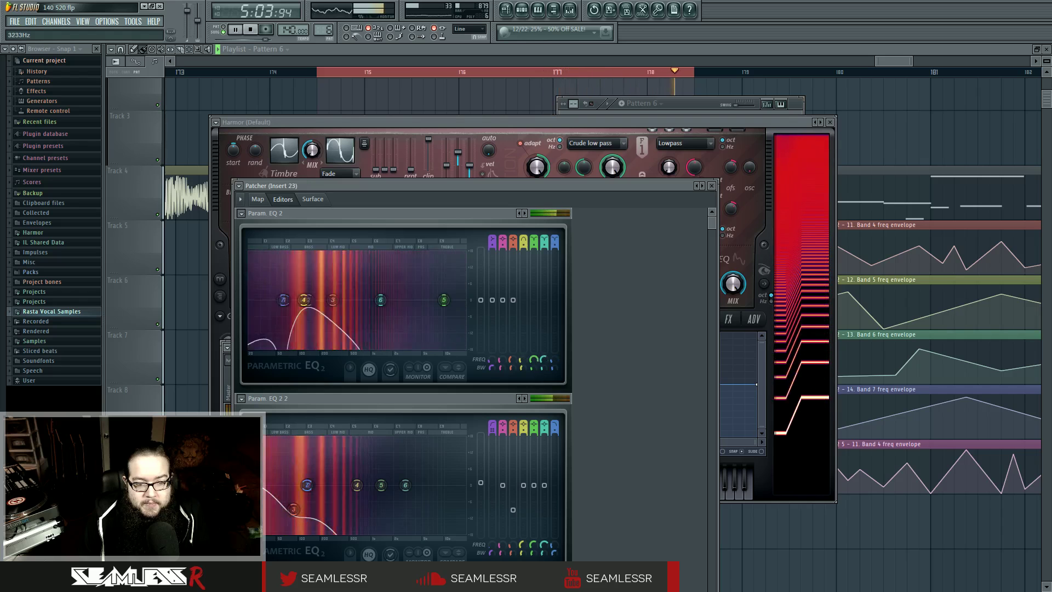
key("space")
left_click(258, 199)
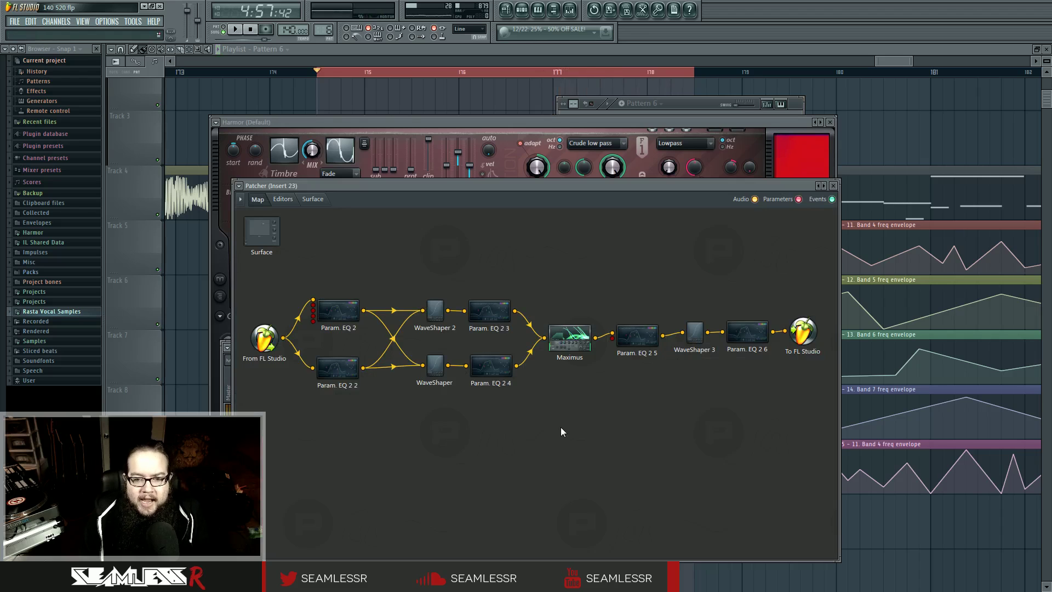
Step: Switch the Maximus display to its frequency bands and nudge the Maximus module slightly on the Patcher map
double_click(563, 344)
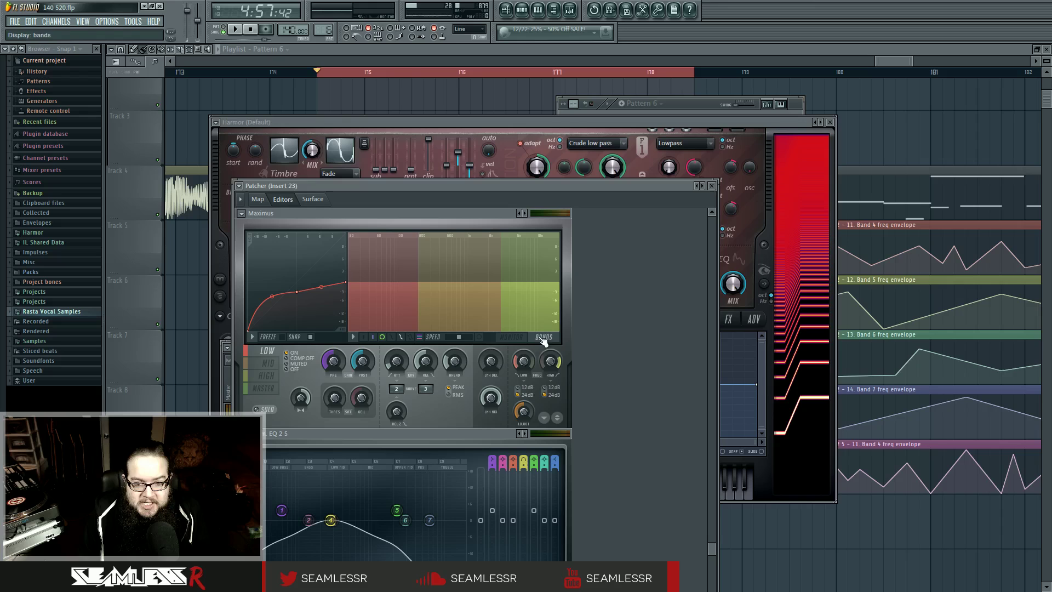
left_click(480, 336)
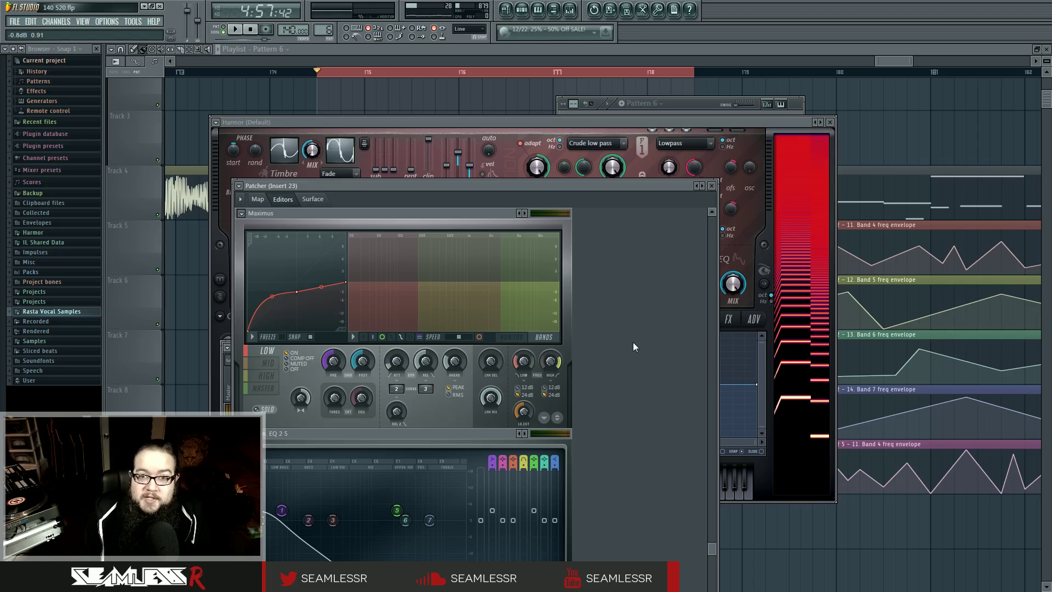
left_click(257, 199)
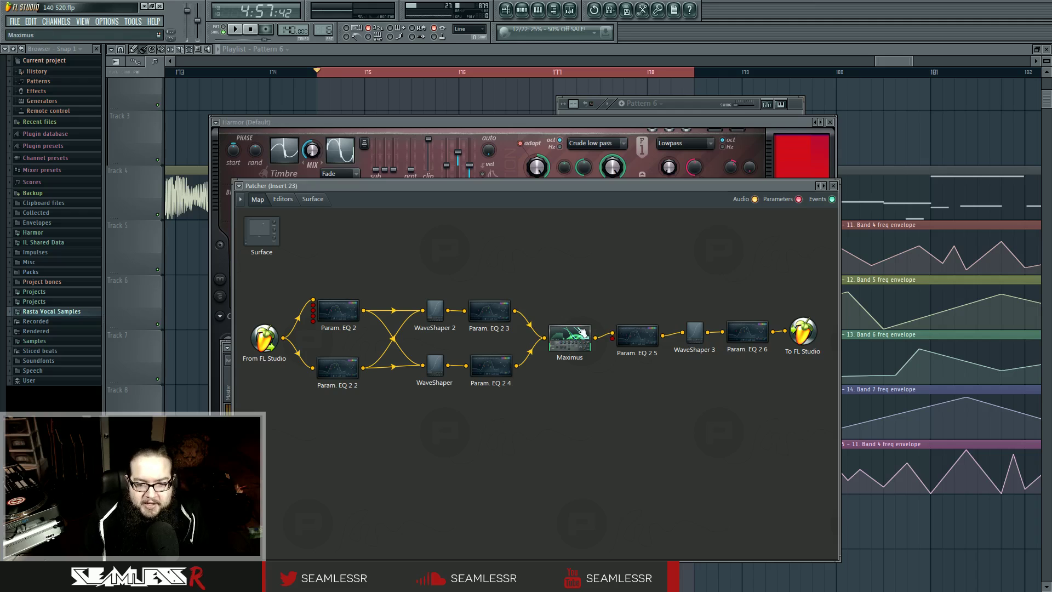
left_click_drag(579, 330, 577, 331)
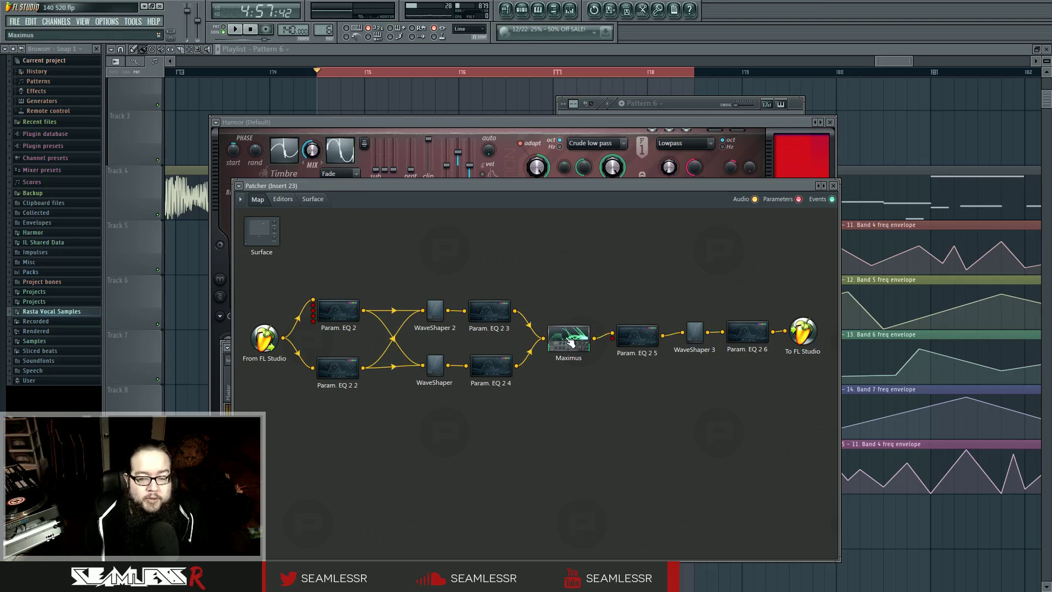
Step: Briefly play the loop while watching Param. EQ 2 5's automated band 4, and return to the module map
left_click(633, 336)
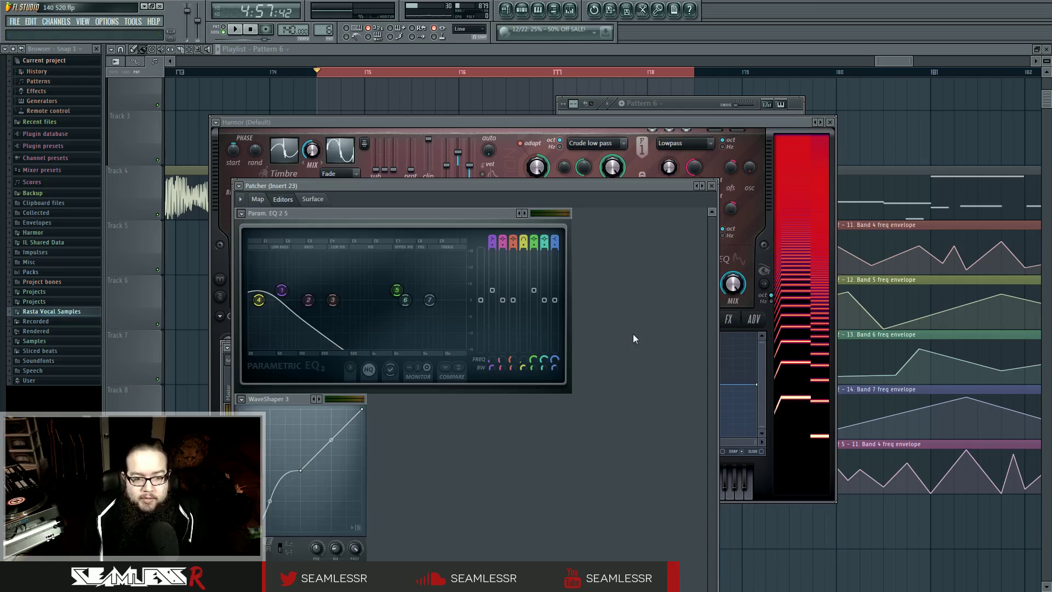
key("space")
key("space")
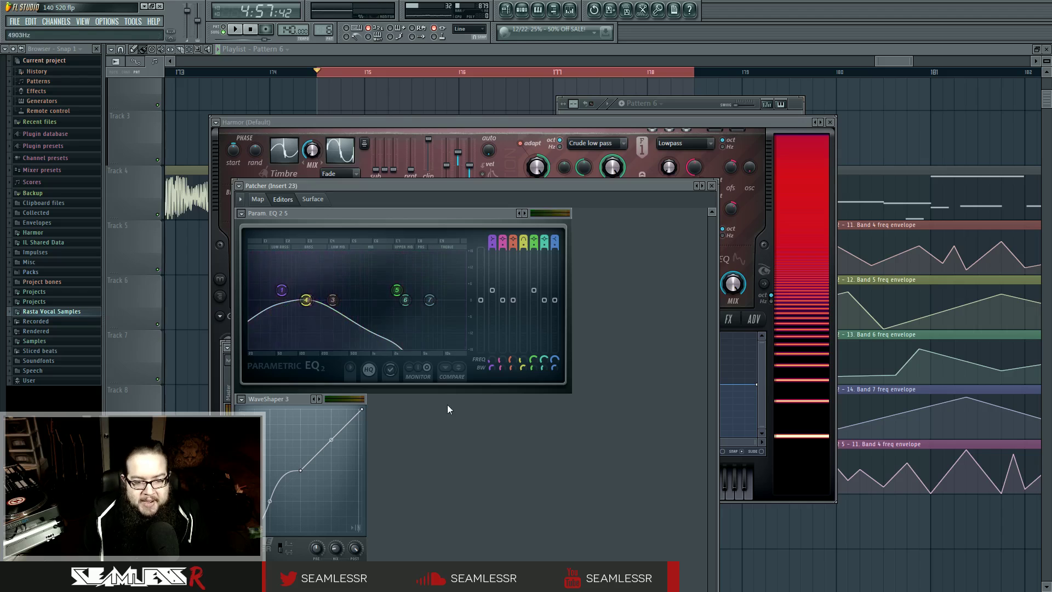
left_click(257, 199)
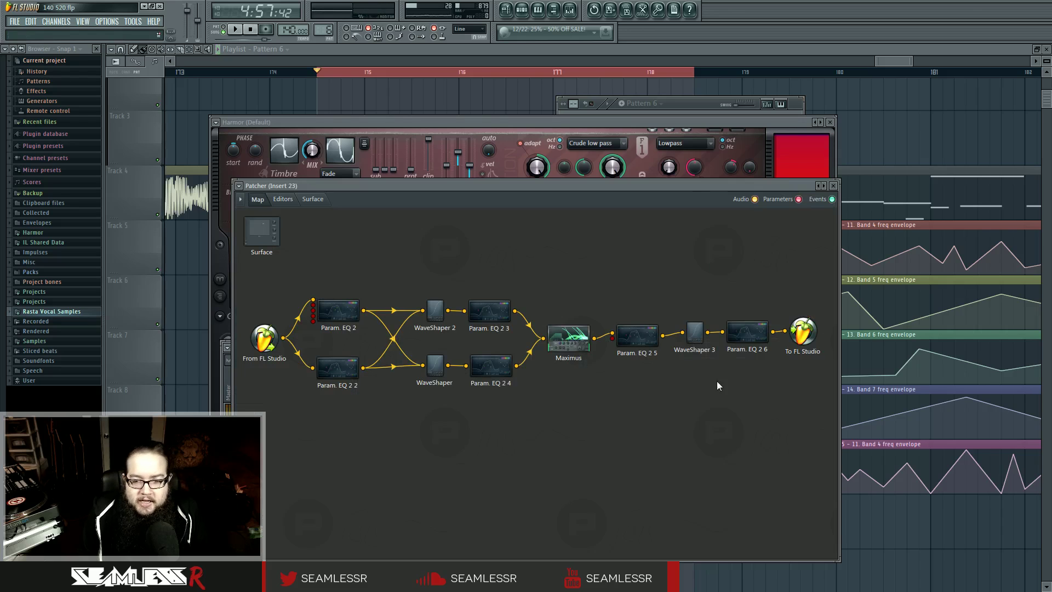
Step: Examine the WaveShaper 3 curve and Param. EQ 2 6 in Patcher's editors, and return to the module map
left_click(694, 342)
left_click(258, 200)
left_click(748, 333)
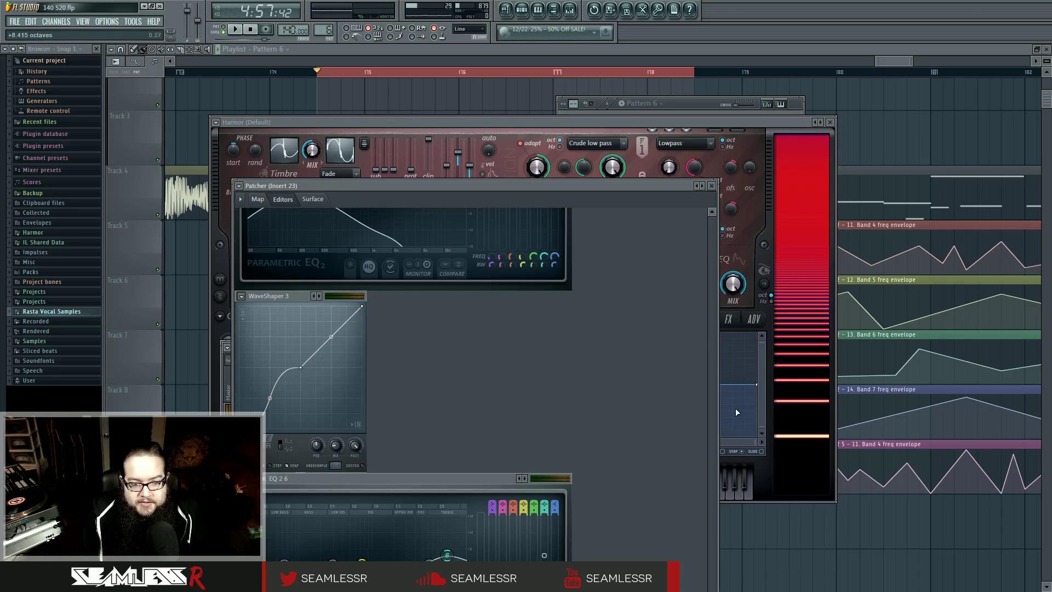
left_click(258, 199)
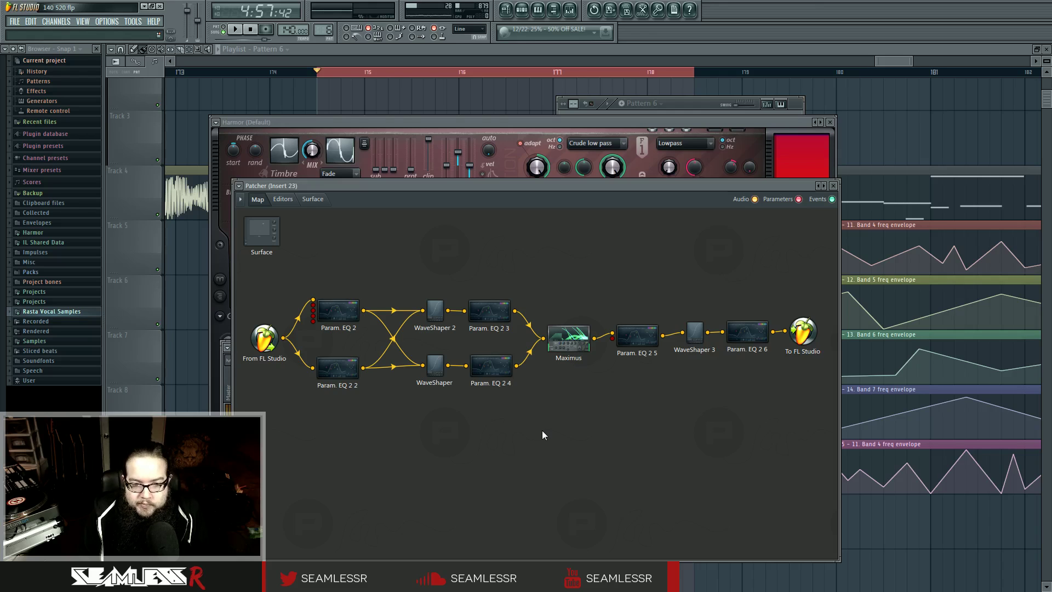
Step: Bring Harmor forward for a final look, and close both the Harmor and Patcher windows
left_click_drag(506, 122, 505, 131)
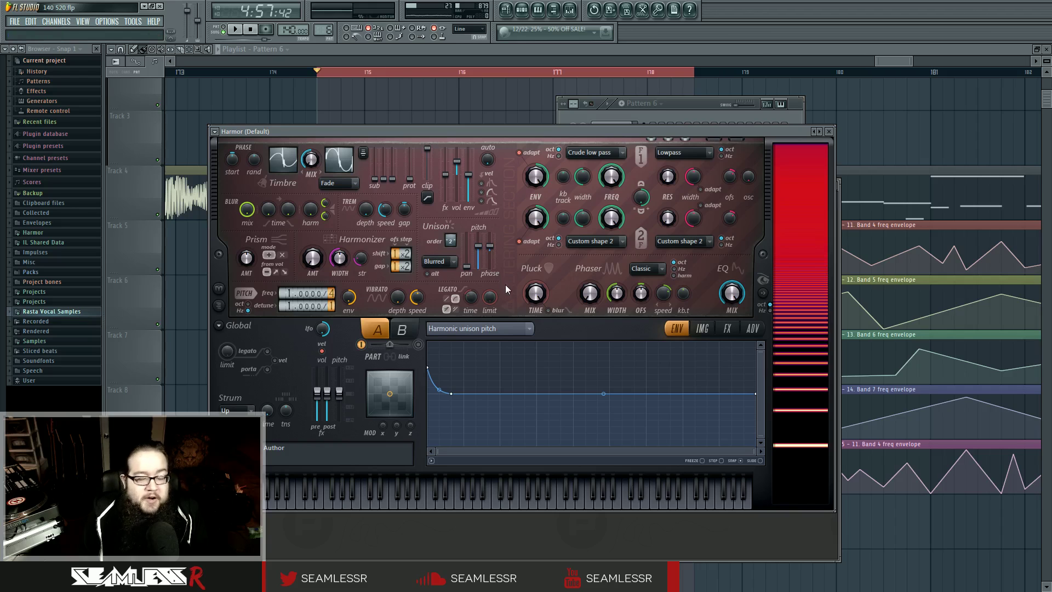
left_click(828, 131)
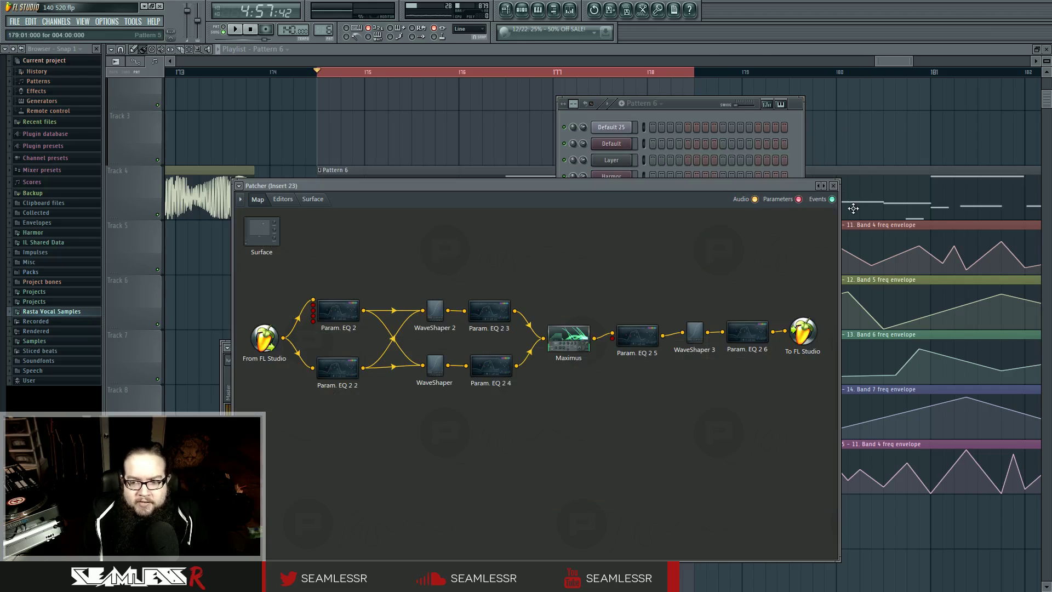
left_click(834, 186)
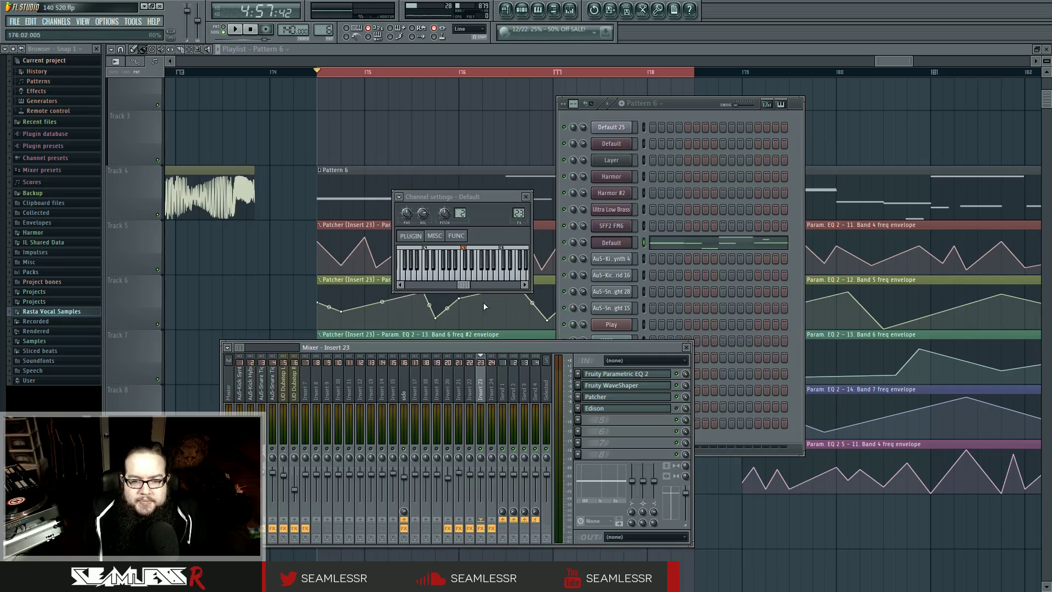
Step: Open Edison on mixer Insert 23 and play part of its recorded audio
left_click(652, 409)
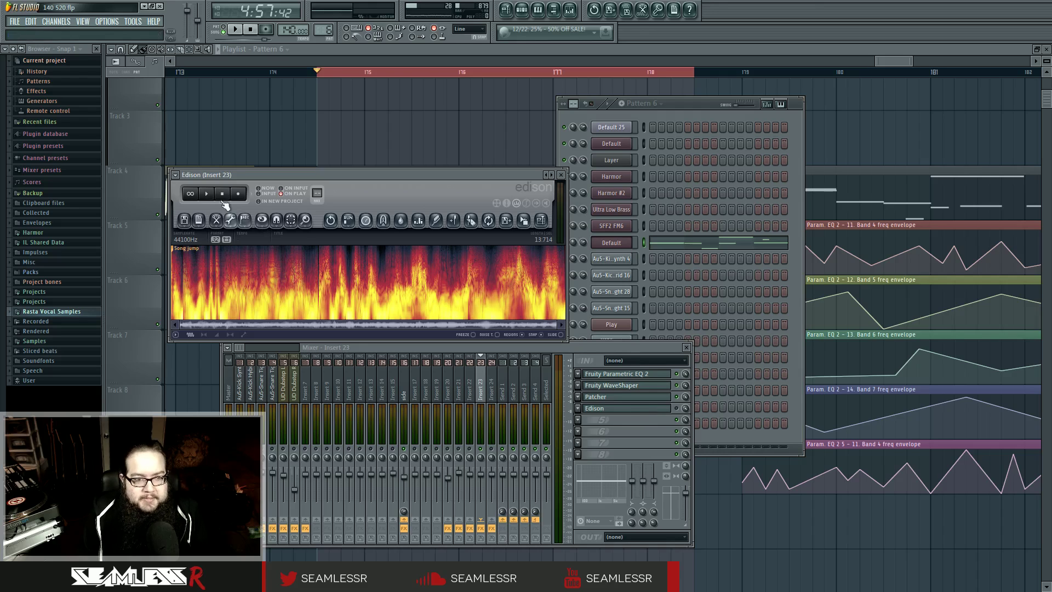
left_click(206, 194)
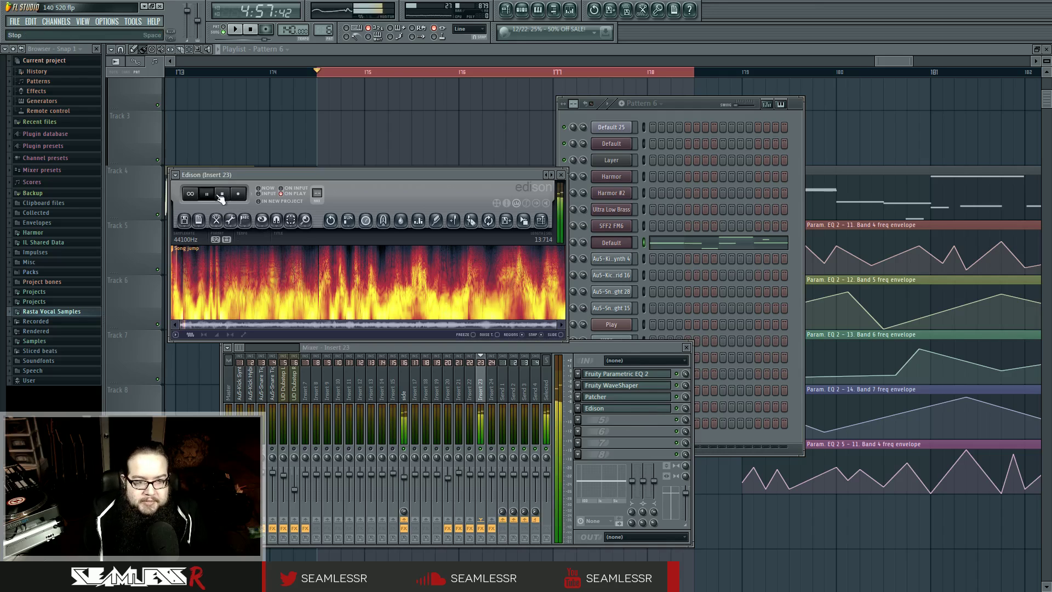
left_click(223, 195)
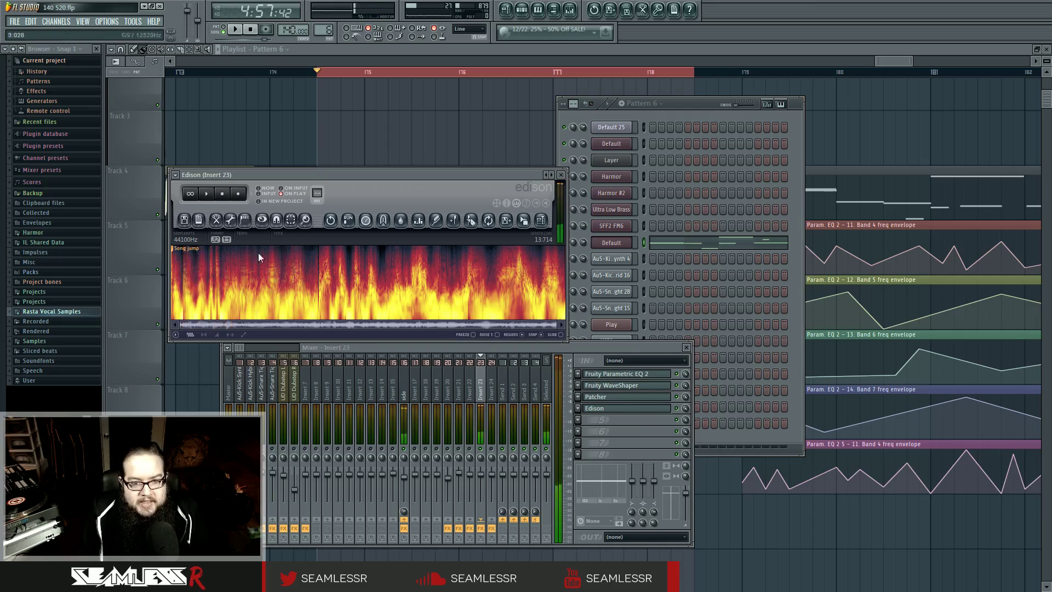
Step: Bring the playlist to the front and audition the Dragged sample_341 clip on Track 5 through its channel settings
left_click(735, 526)
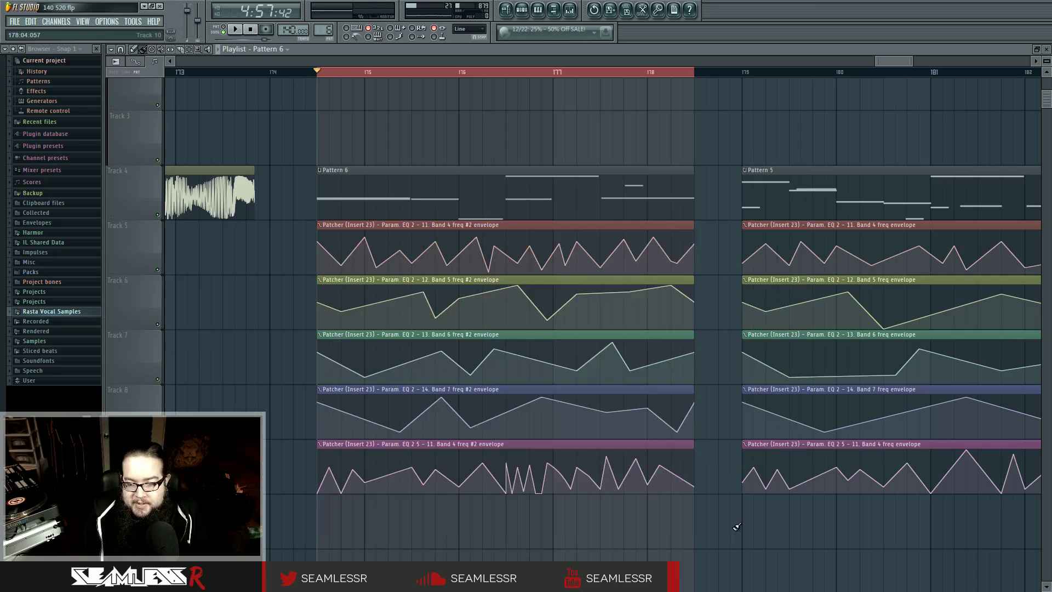
scroll(735, 521, "down", 3)
left_click(431, 240)
double_click(431, 241)
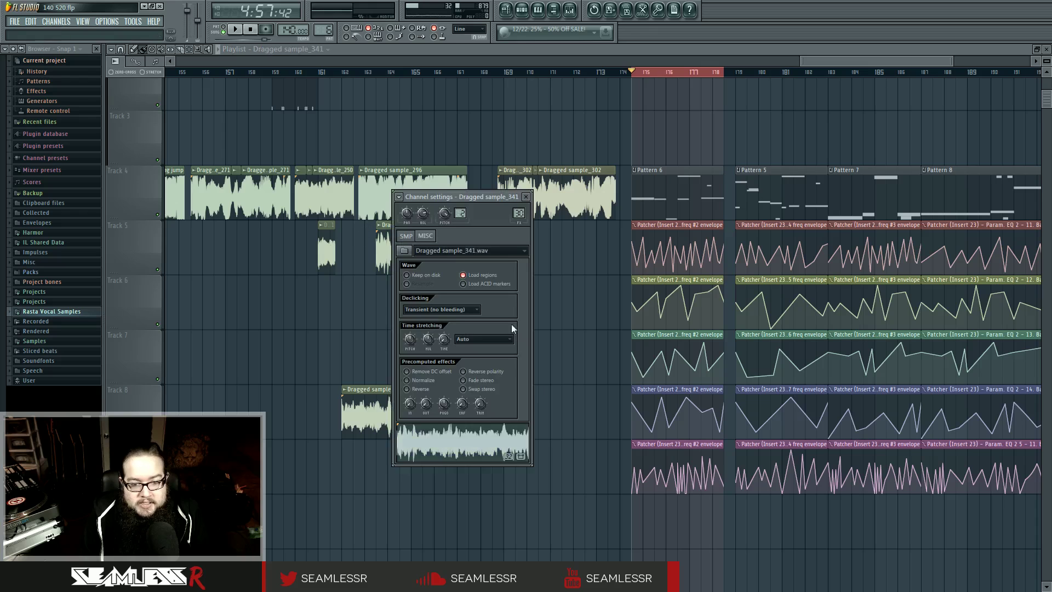
left_click(515, 212)
right_click(563, 305)
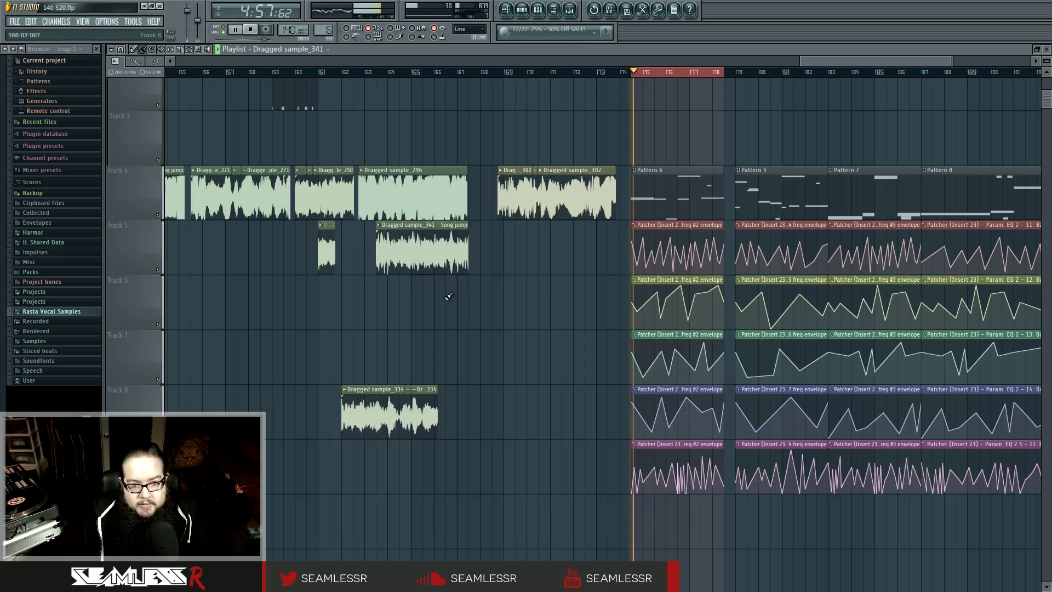
double_click(424, 259)
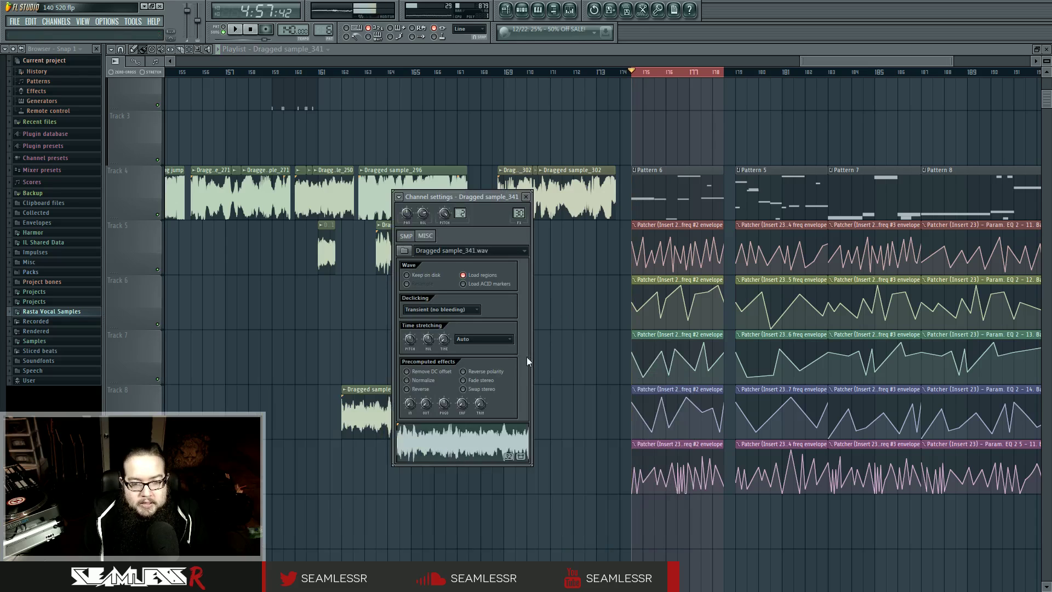
right_click(578, 341)
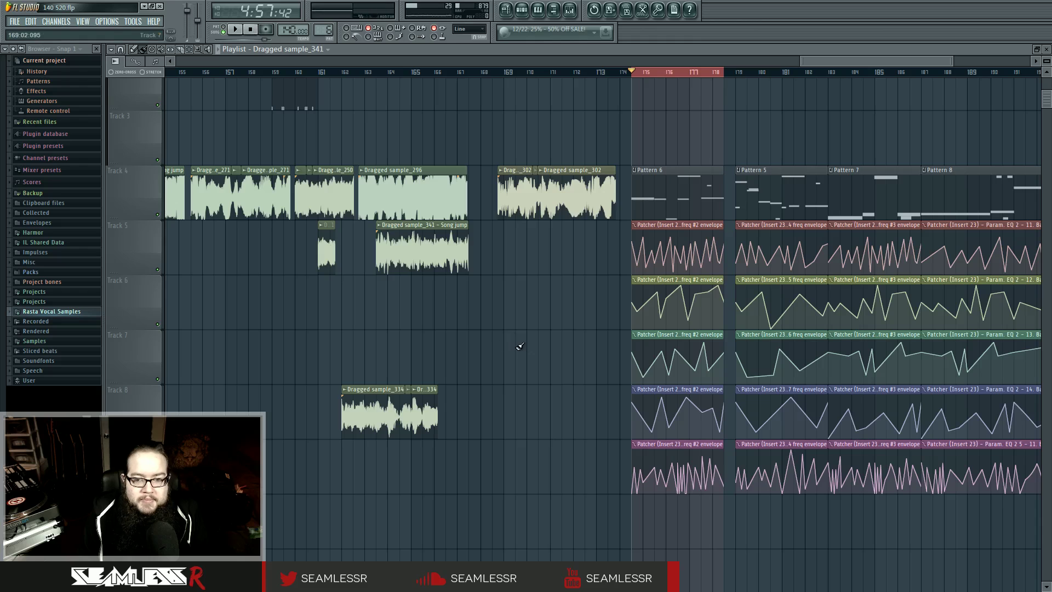
Step: Audition the Dragged sample_290, Dragged sample_286 and Dragged sample_271 clips on Track 4 through their channel settings
scroll(526, 344, "down", 2)
left_click_drag(526, 328, 511, 410)
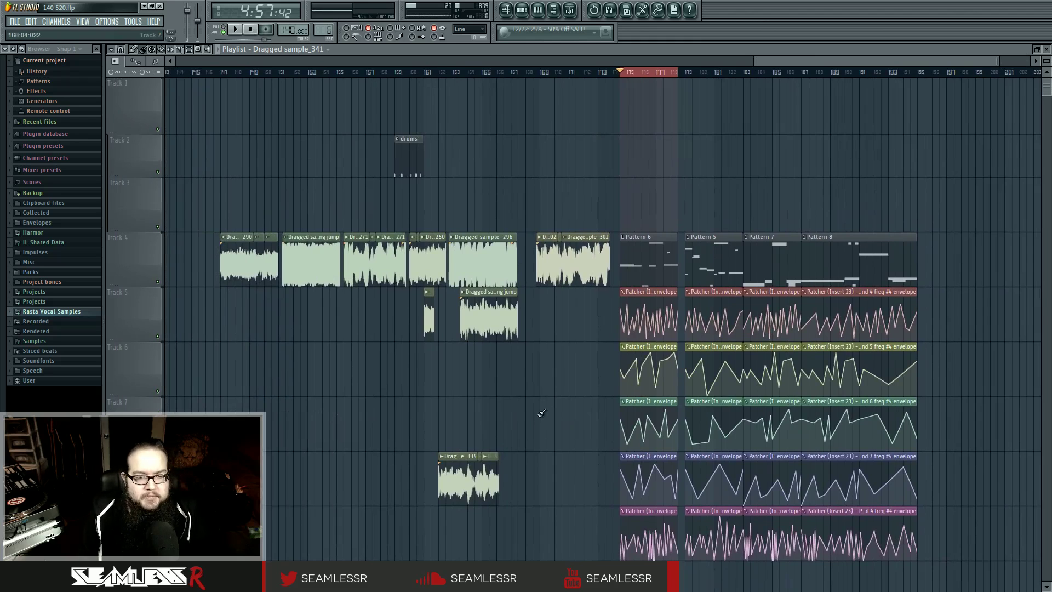
double_click(236, 251)
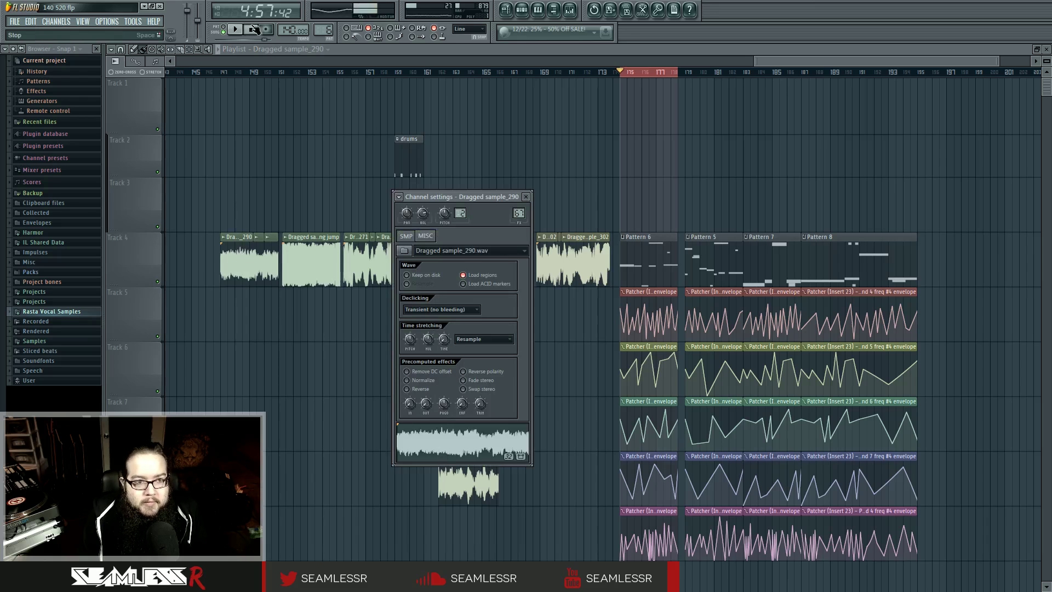
left_click(306, 268)
double_click(306, 268)
left_click(447, 443)
left_click(251, 31)
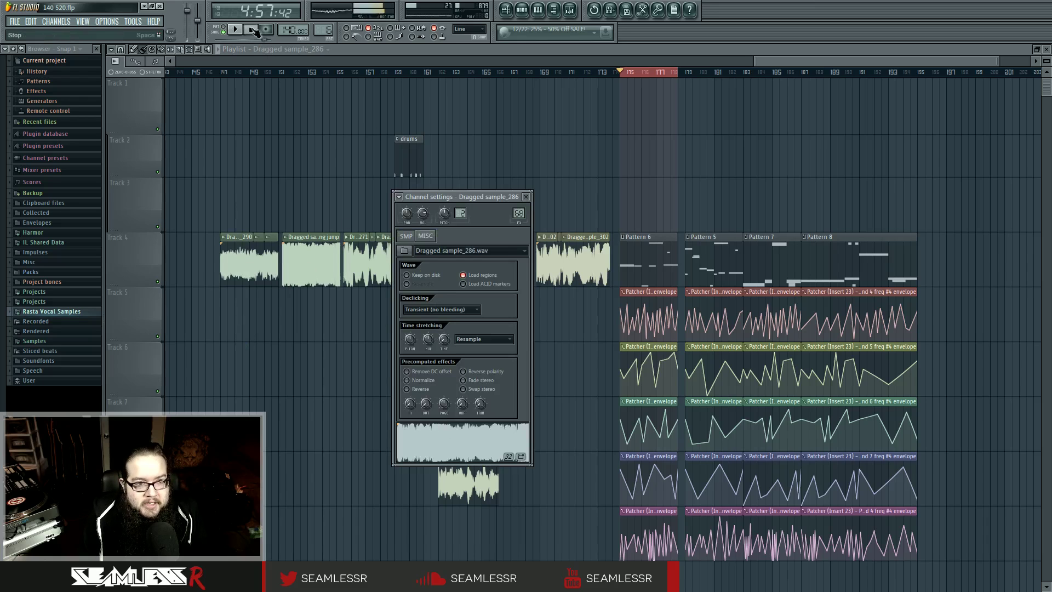
left_click(256, 50)
double_click(353, 271)
left_click(432, 436)
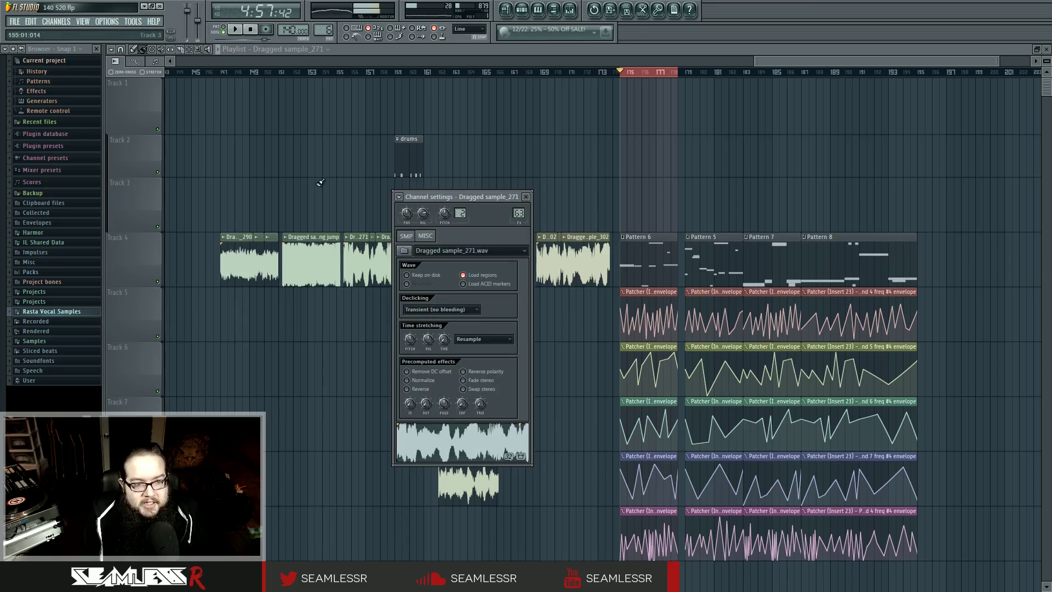
Step: Audition the Dragged sample_250 and Dragged sample_296 clips on Track 4 through their channel settings, and close the settings
left_click(250, 30)
right_click(302, 329)
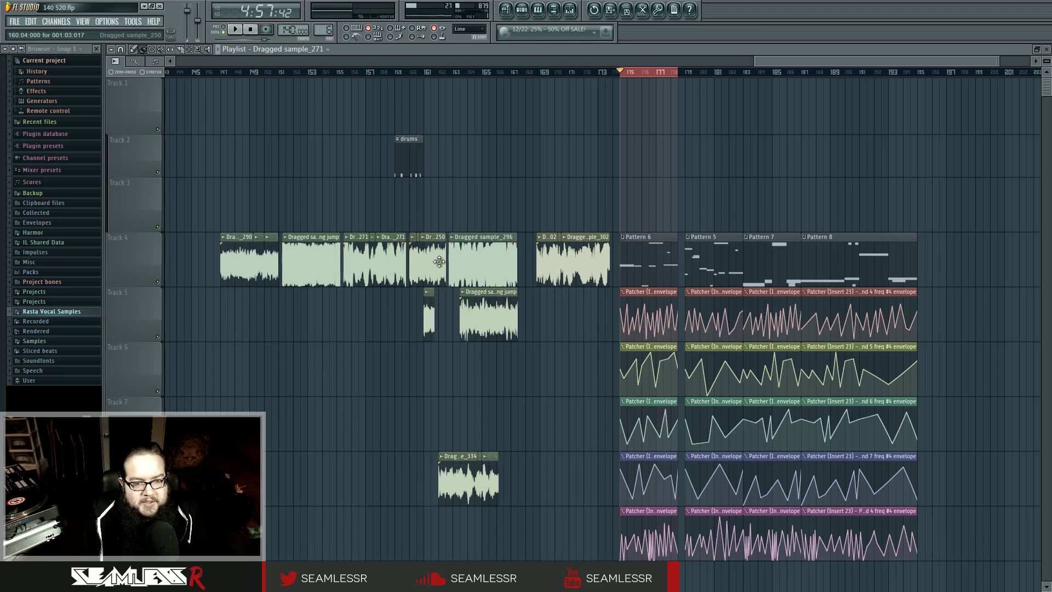
double_click(433, 260)
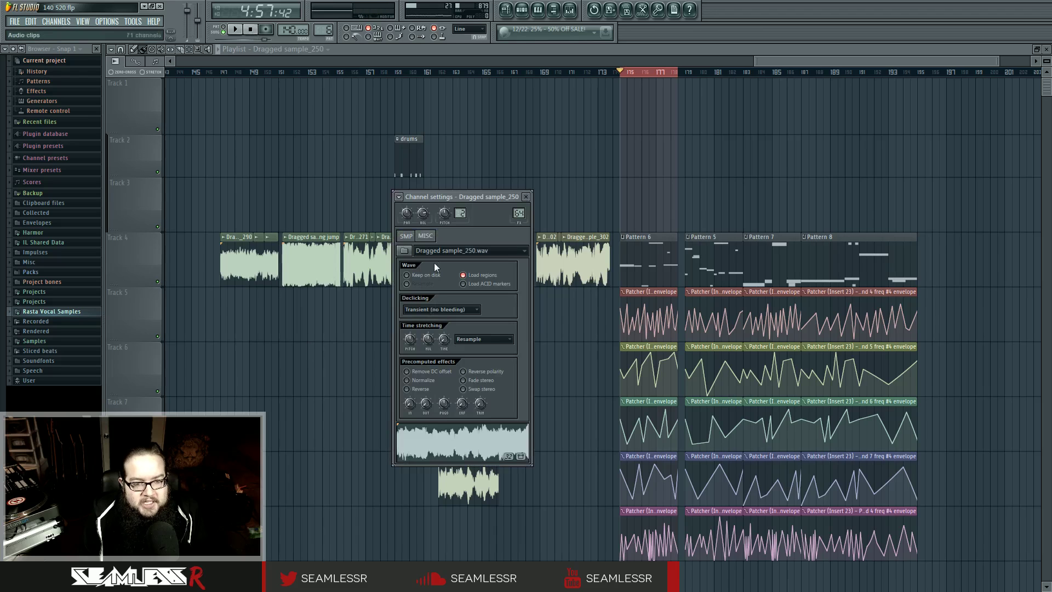
left_click(250, 30)
left_click(490, 269)
double_click(490, 270)
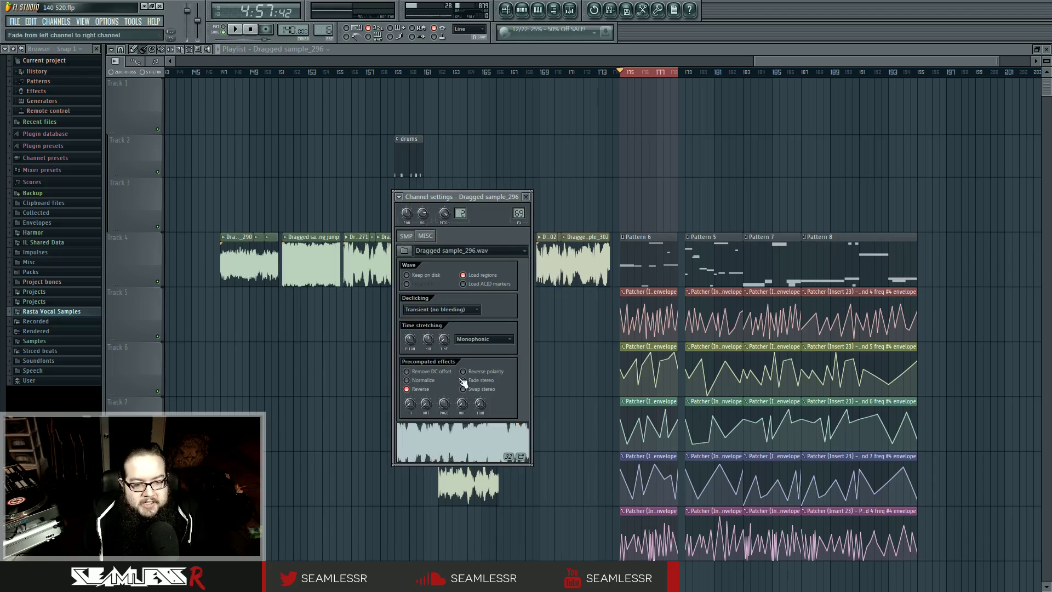
right_click(290, 352)
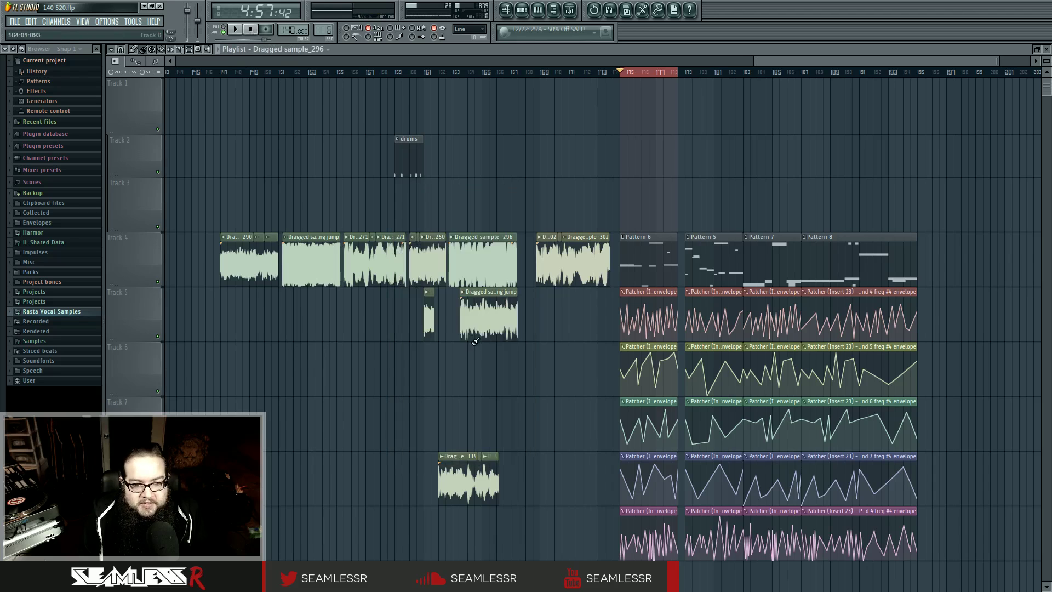
Step: Audition the Dragged sample_341 clip on Track 5 and the Dragged sample_302 clip on Track 4 through their channel settings
double_click(479, 327)
left_click(485, 454)
left_click(256, 54)
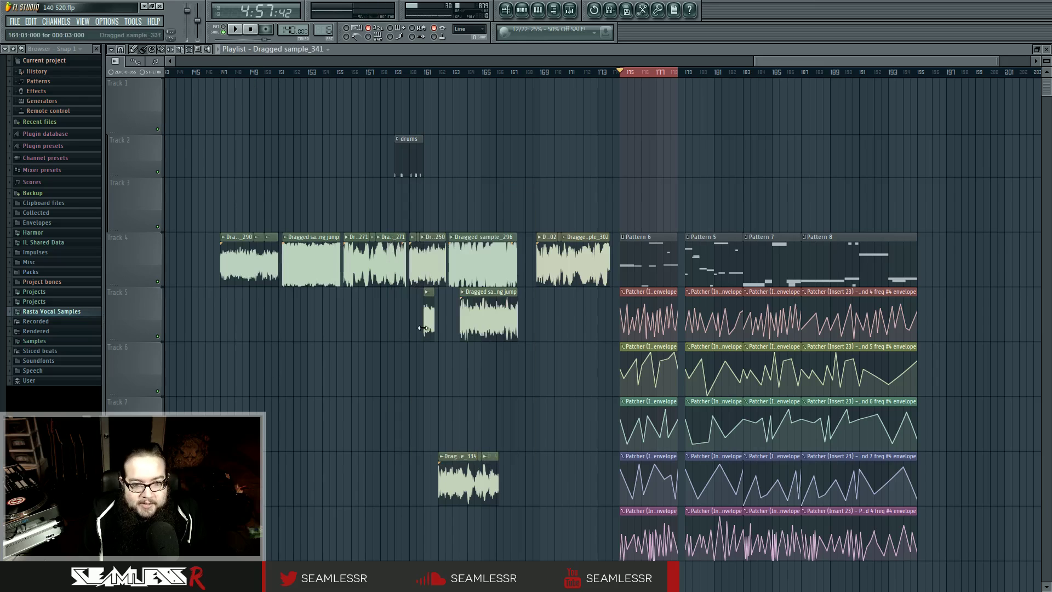
double_click(546, 262)
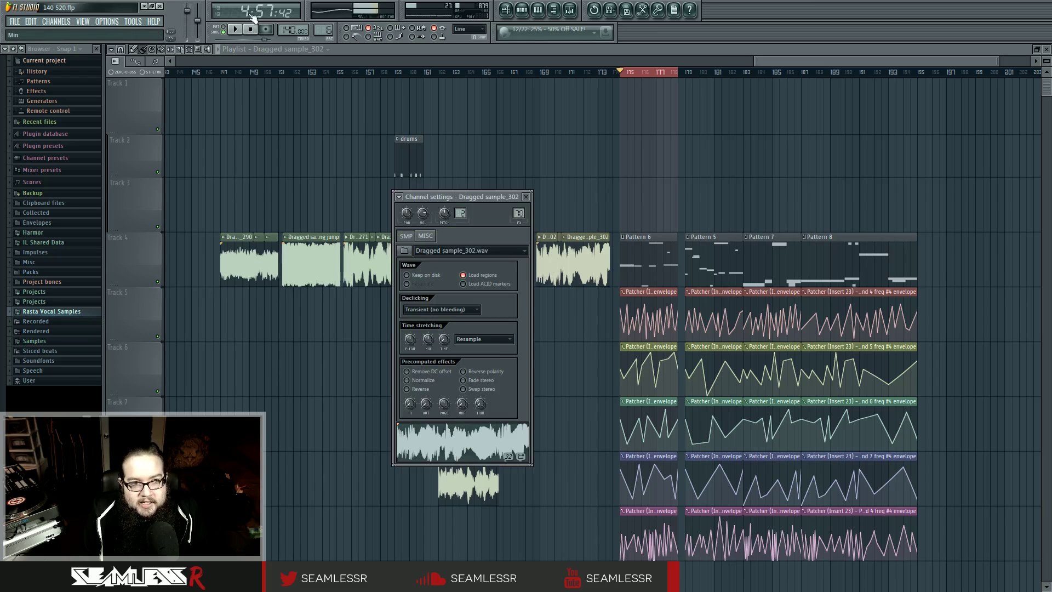
left_click(252, 30)
right_click(271, 395)
Step: Open the channel settings of the Dragged sample_334 clip on Track 8, play its waveform and close the settings
double_click(455, 470)
left_click(468, 444)
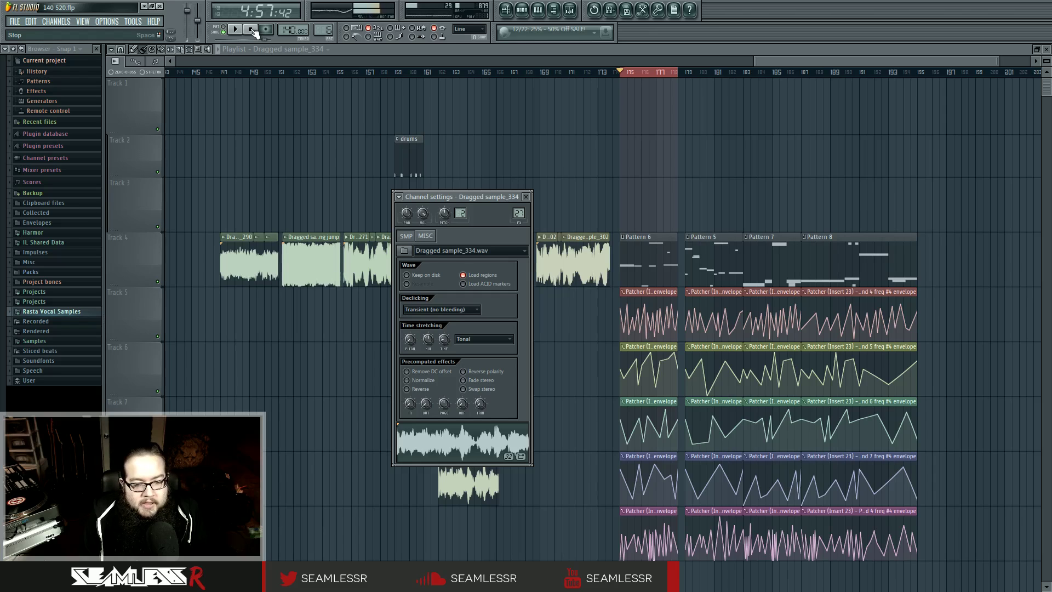
left_click(251, 30)
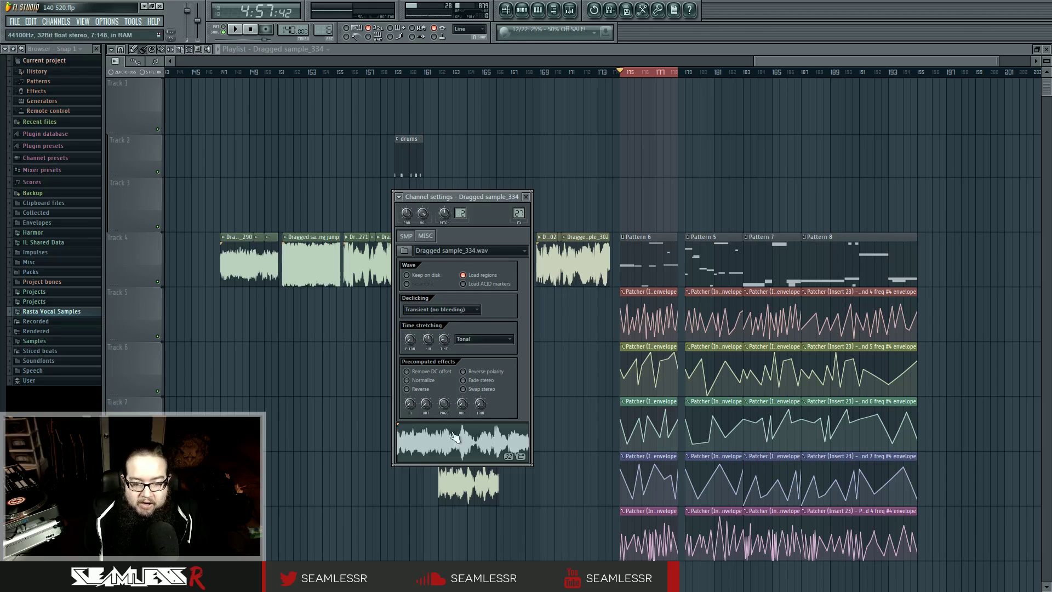
key("Escape")
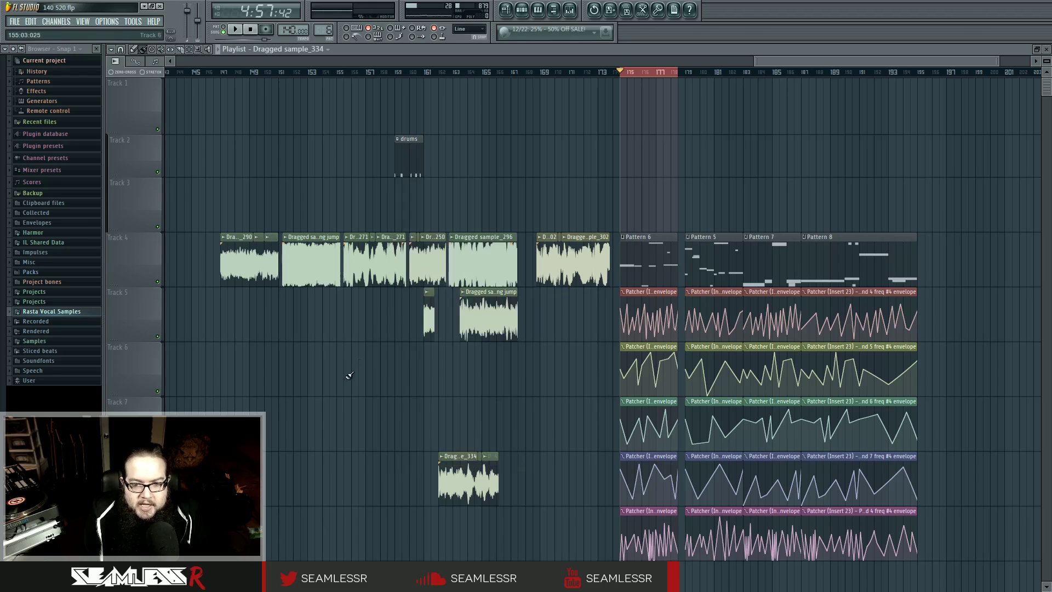
Step: Select Pattern 5 together with the Patcher envelope clips stacked beneath it, and clear the selection
scroll(594, 382, "right", 4)
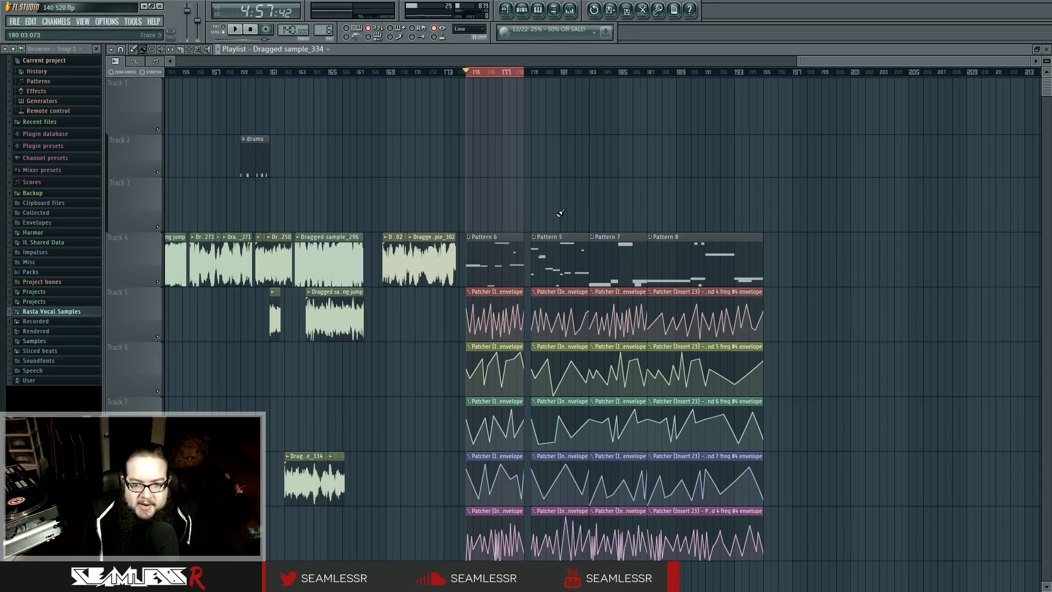
left_click_drag(558, 215, 551, 478)
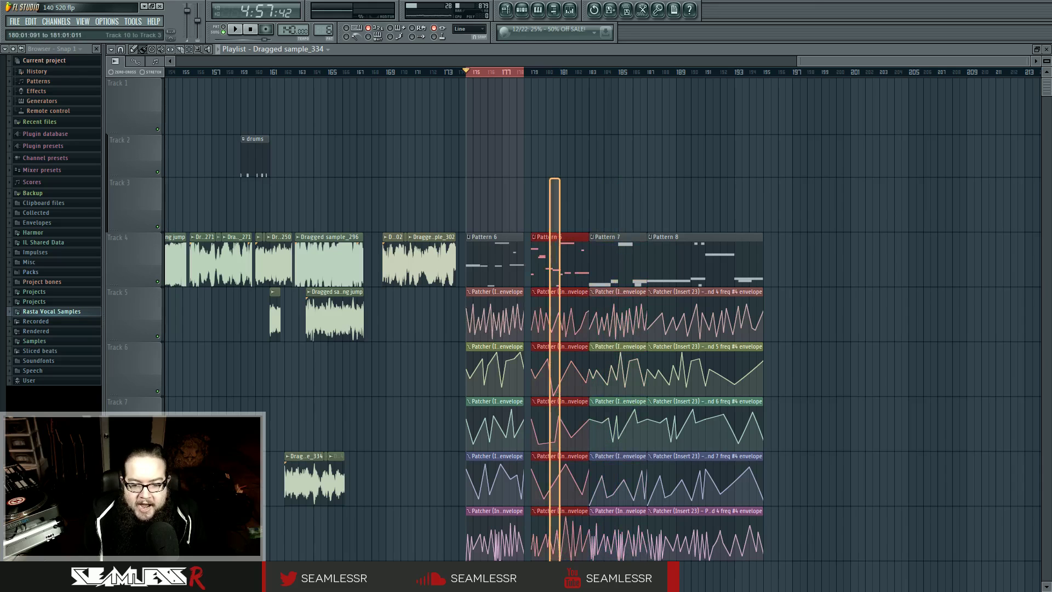
left_click(587, 138)
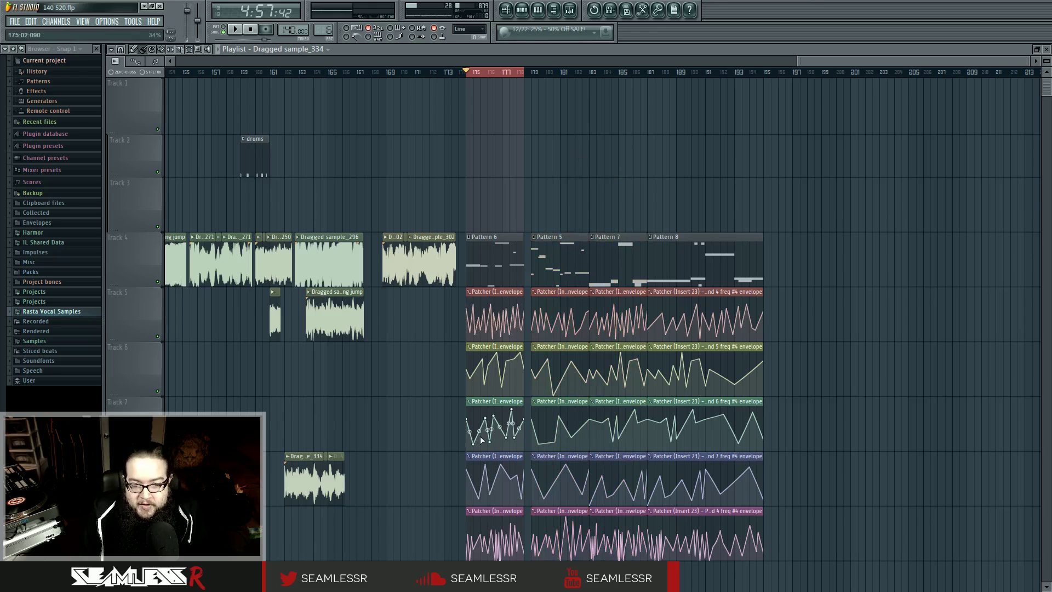
left_click(490, 241)
left_click(550, 191)
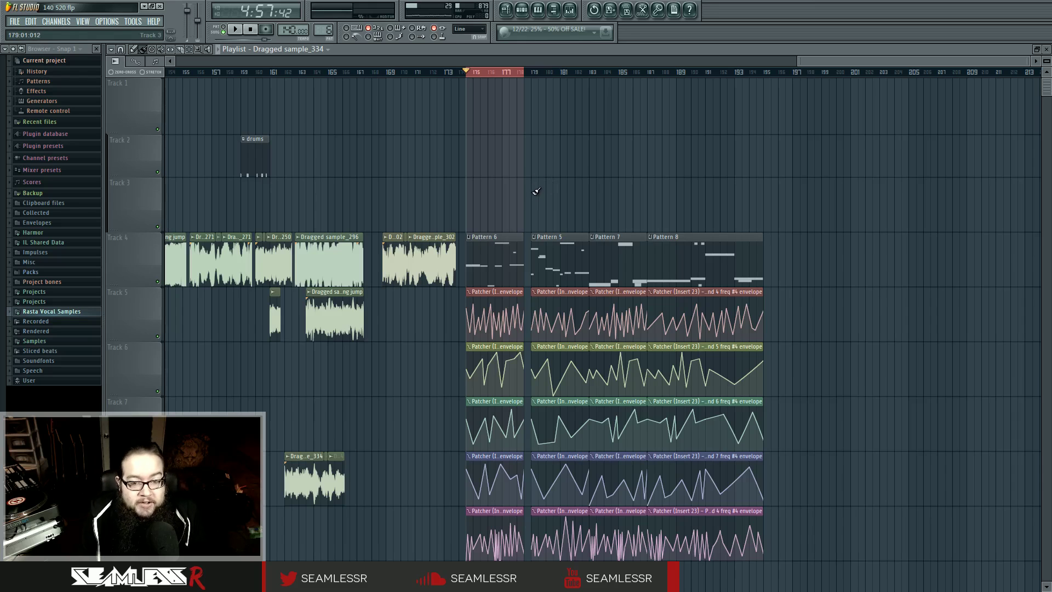
Step: Play Pattern 5 with its Patcher envelopes from bar 179, and stop playback near the start of Pattern 7
left_click_drag(542, 195, 582, 540)
left_click(530, 70)
key("space")
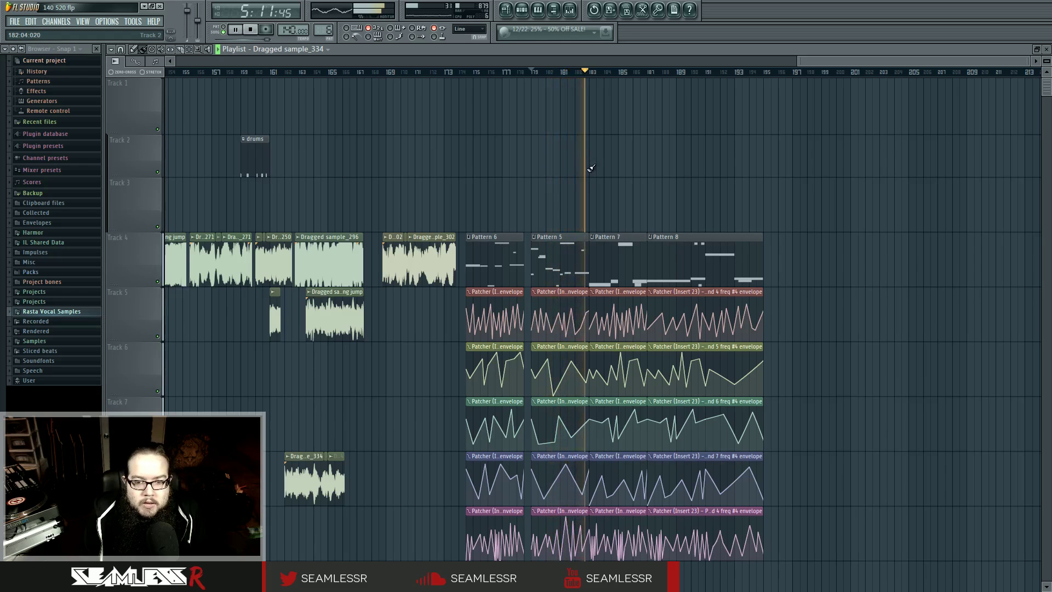
key("space")
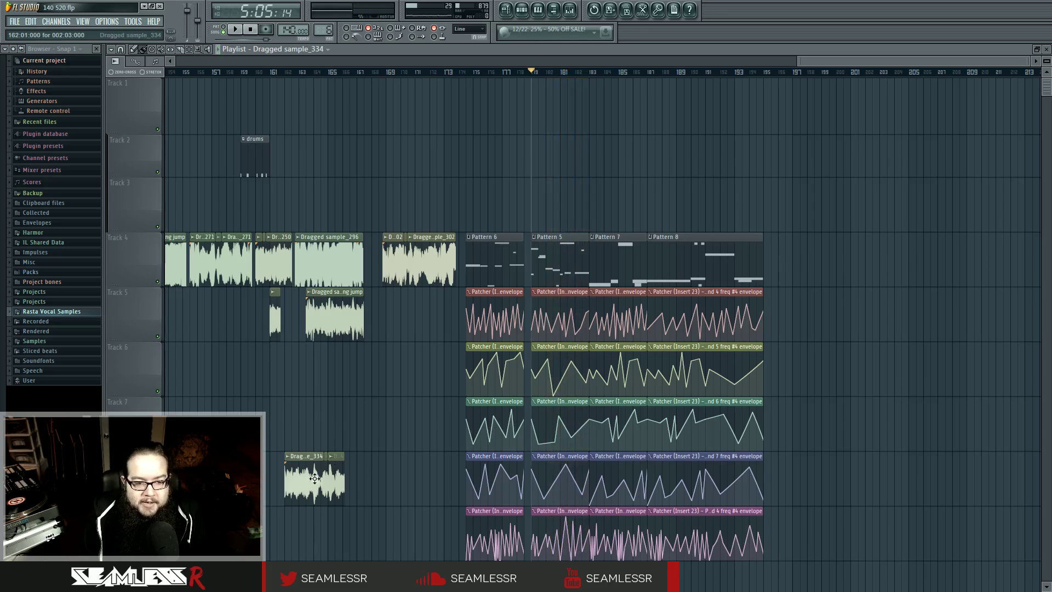
Step: Replay Dragged sample_334 from its Track 8 clip to compare it with Pattern 5, and close its channel settings
double_click(313, 456)
left_click(461, 434)
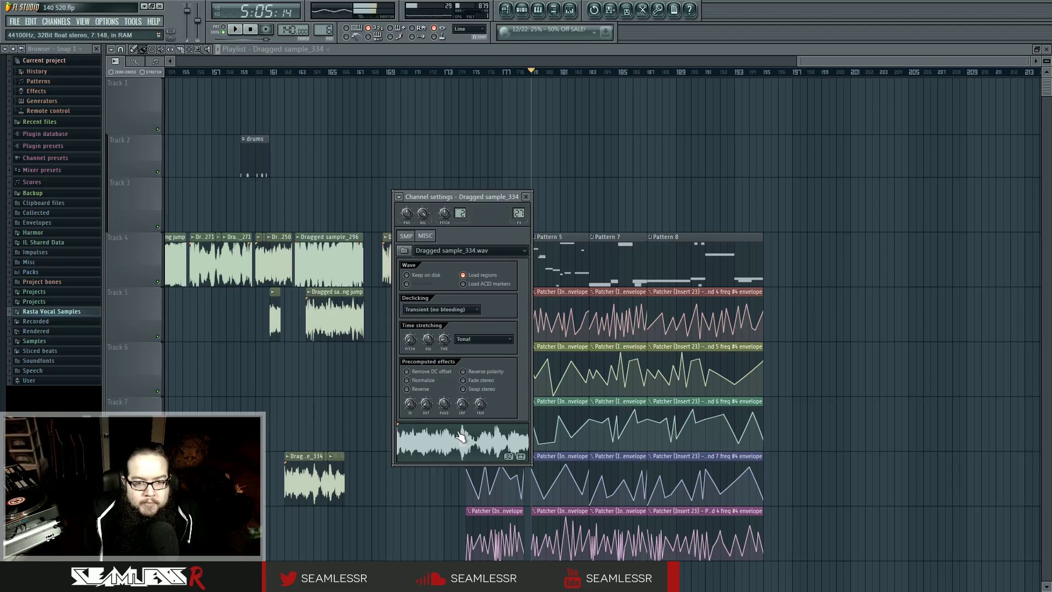
left_click(525, 196)
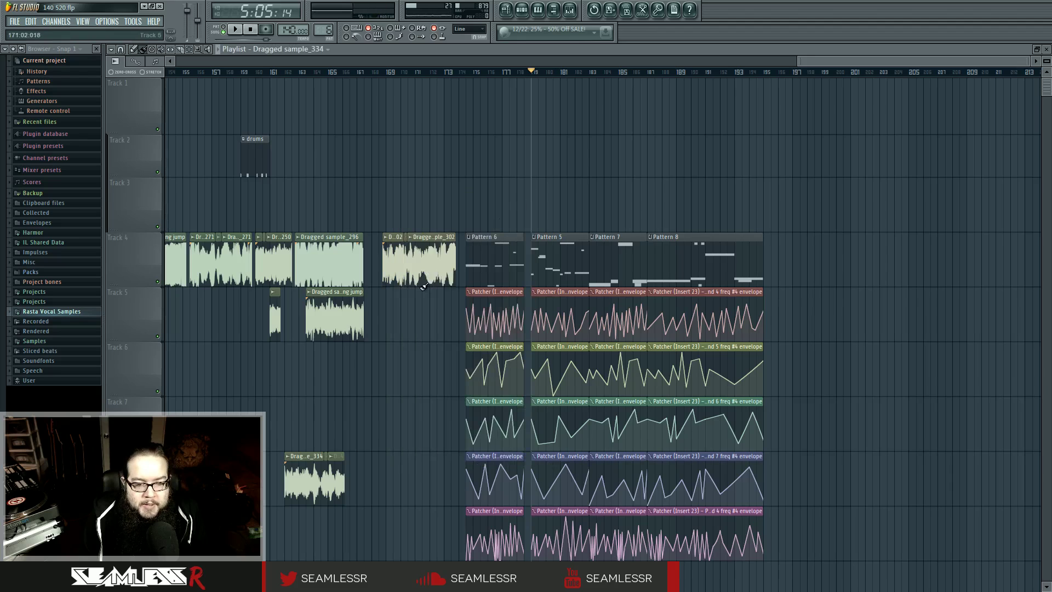
Step: Go to the drop at bar 37 and audition the first Dragged sample_334 clips on Tracks 4 and 5
left_click_drag(311, 405, 567, 401)
left_click_drag(399, 405, 699, 409)
scroll(700, 409, "down", 3)
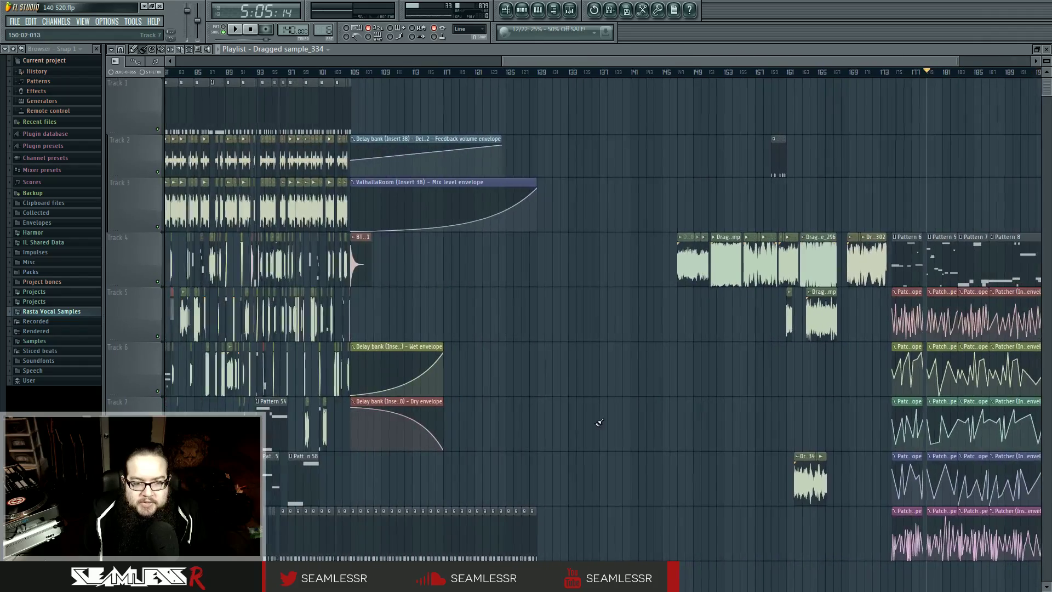
left_click_drag(596, 422, 933, 412)
left_click_drag(567, 431, 856, 494)
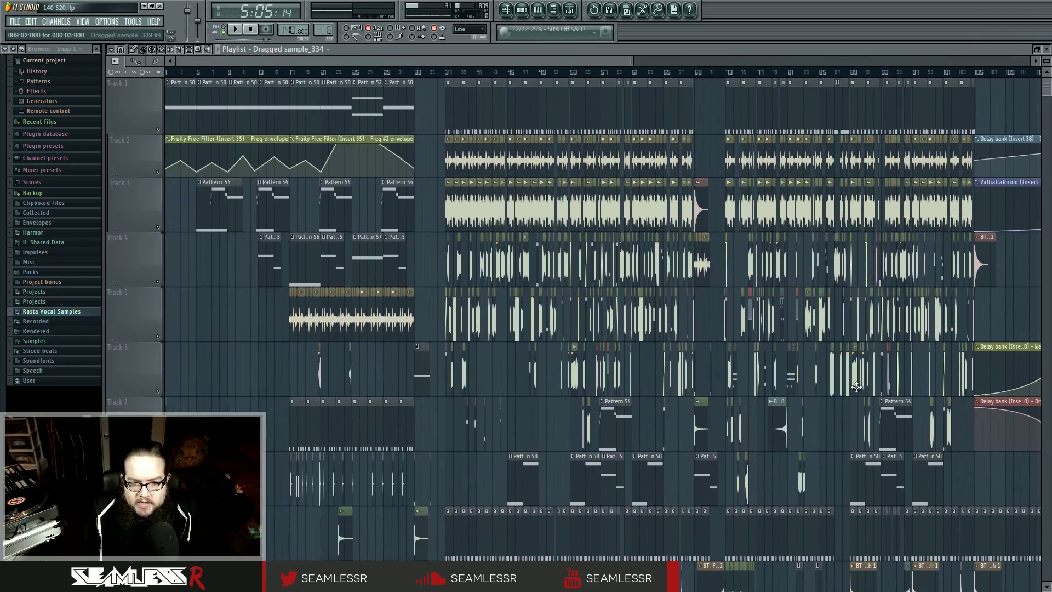
left_click_drag(848, 386, 788, 464)
scroll(352, 427, "up", 10)
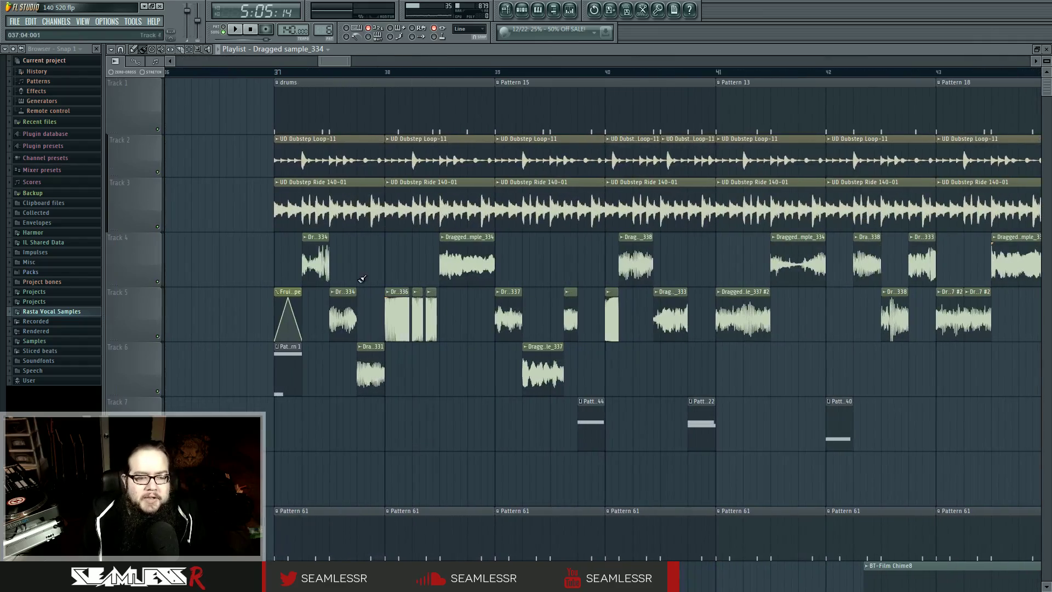
double_click(319, 257)
left_click(446, 448)
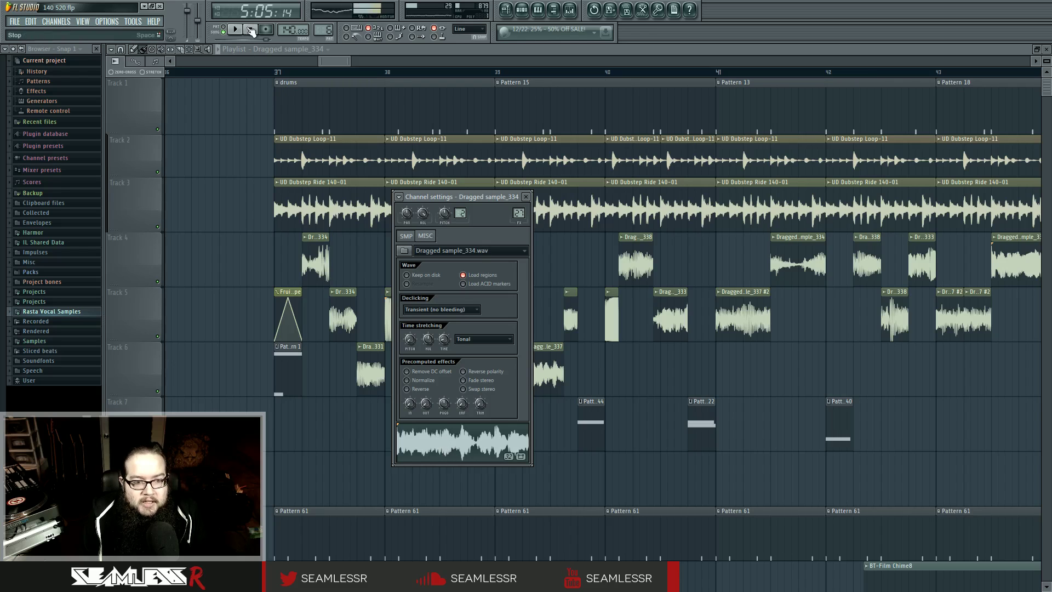
double_click(341, 326)
left_click(450, 454)
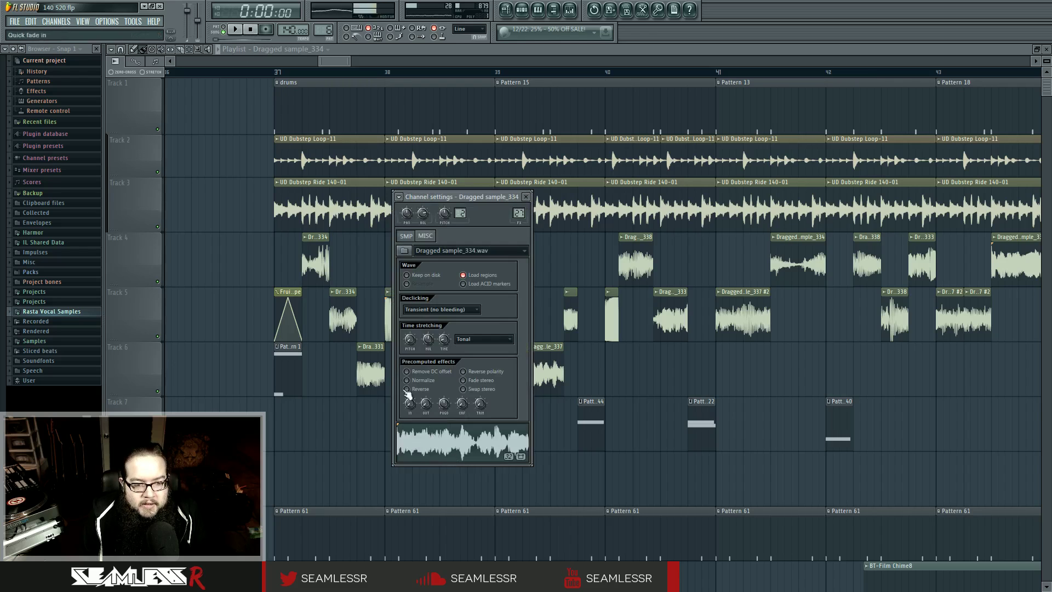
Step: Audition the reversed Dragged sample_331 clip on Track 6 through its channel settings, and close the settings
left_click(375, 369)
double_click(375, 369)
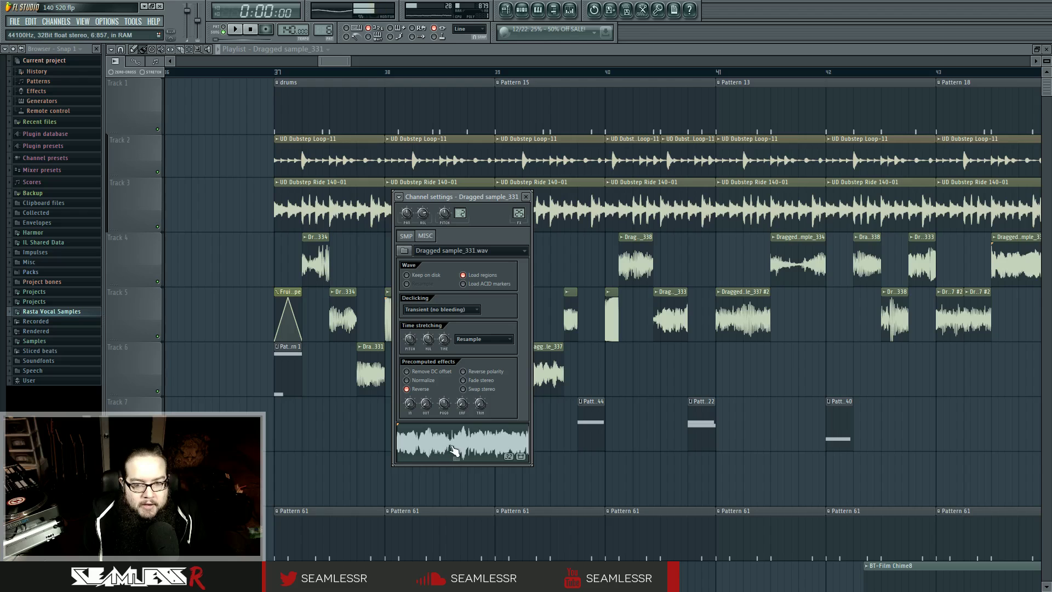
right_click(372, 440)
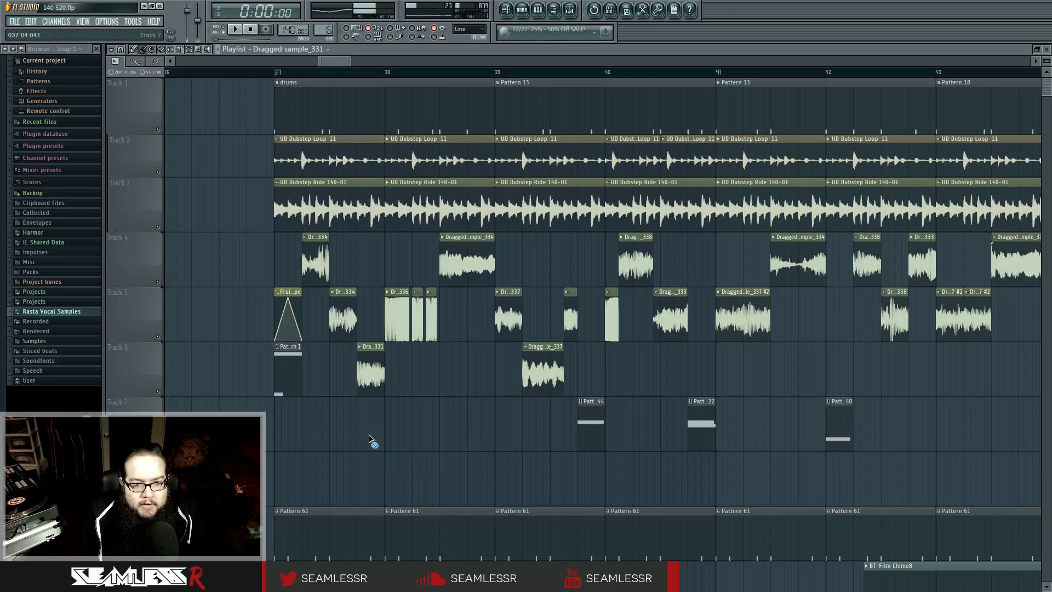
double_click(373, 372)
right_click(361, 455)
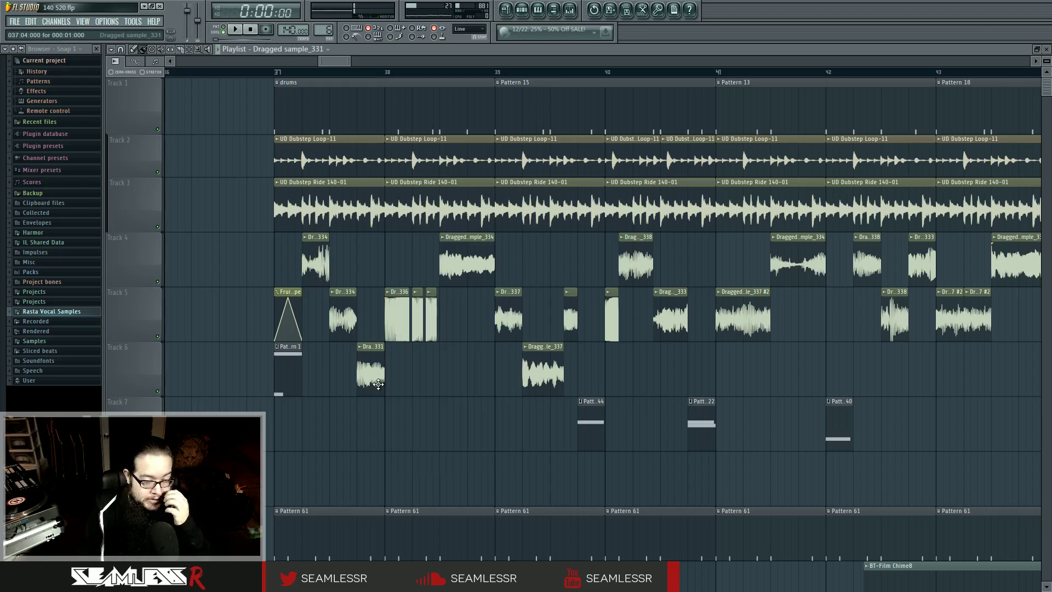
Step: Audition the Dragged sample_336 clip on Track 5 at bar 38 through its channel settings, and close the settings
scroll(420, 386, "down", 3)
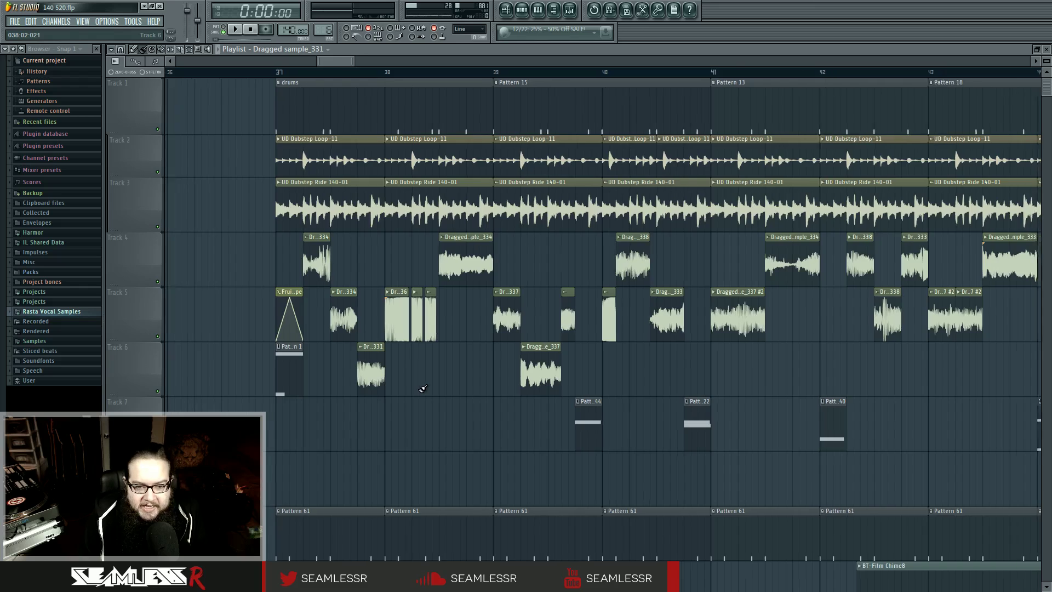
double_click(359, 315)
right_click(387, 357)
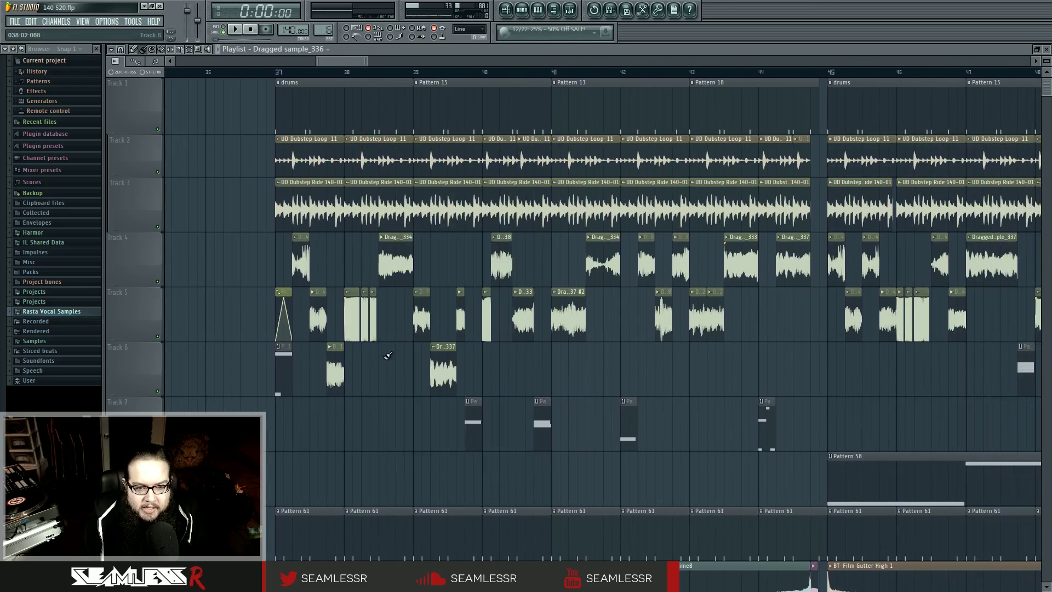
double_click(355, 304)
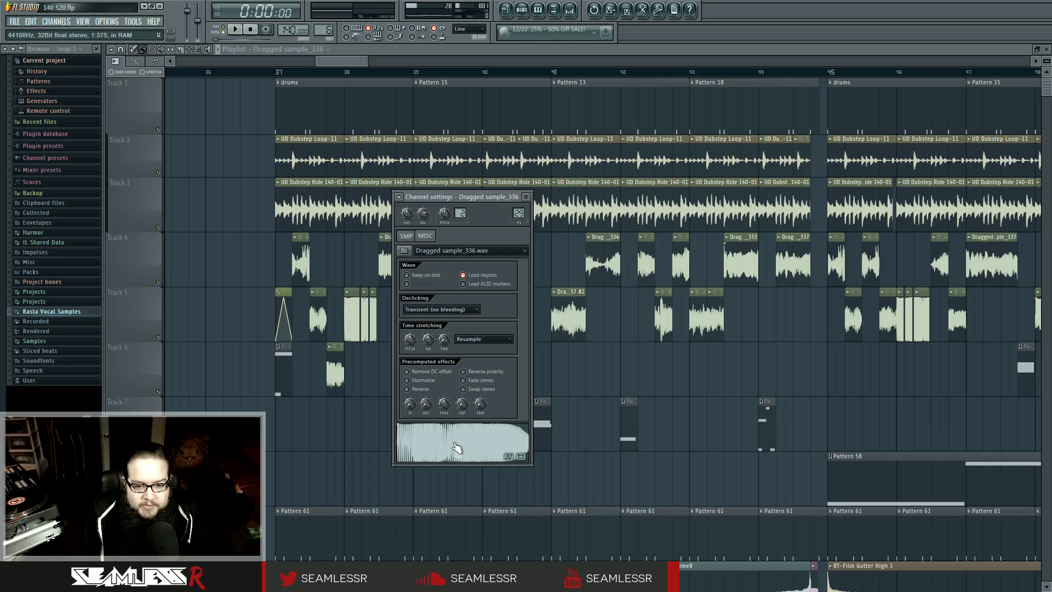
right_click(367, 433)
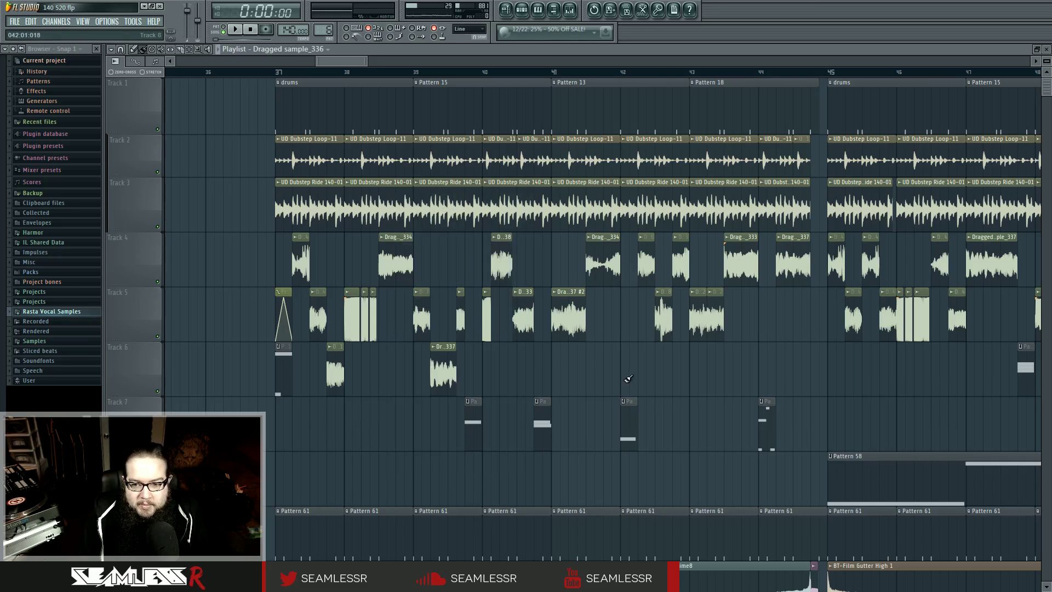
Step: Reduce the playlist's track height and play the drop arrangement from bar 39, where Pattern 15 begins
scroll(627, 379, "down", 5)
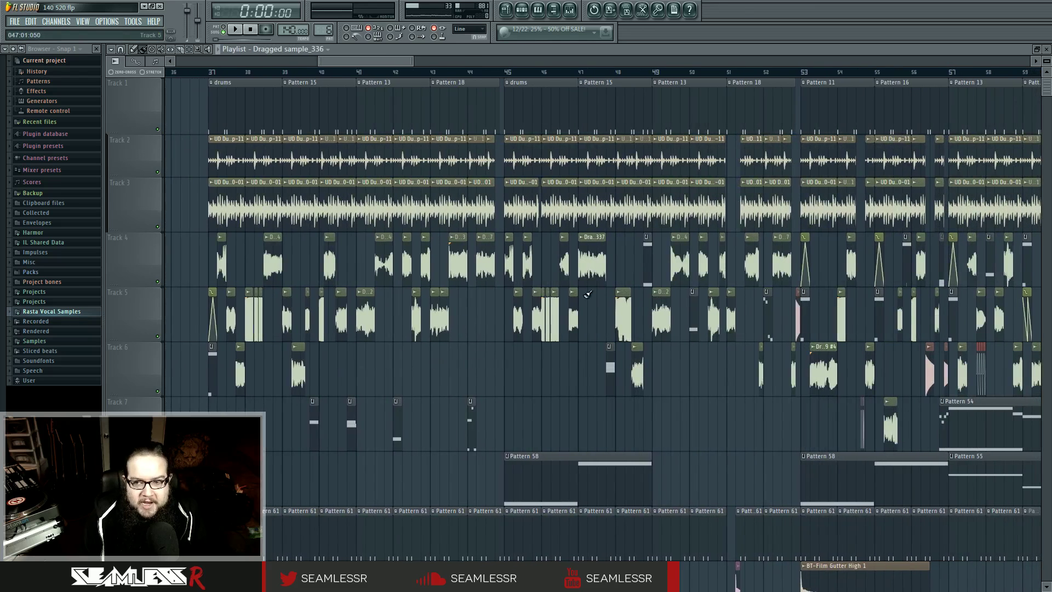
left_click_drag(1048, 75, 1047, 71)
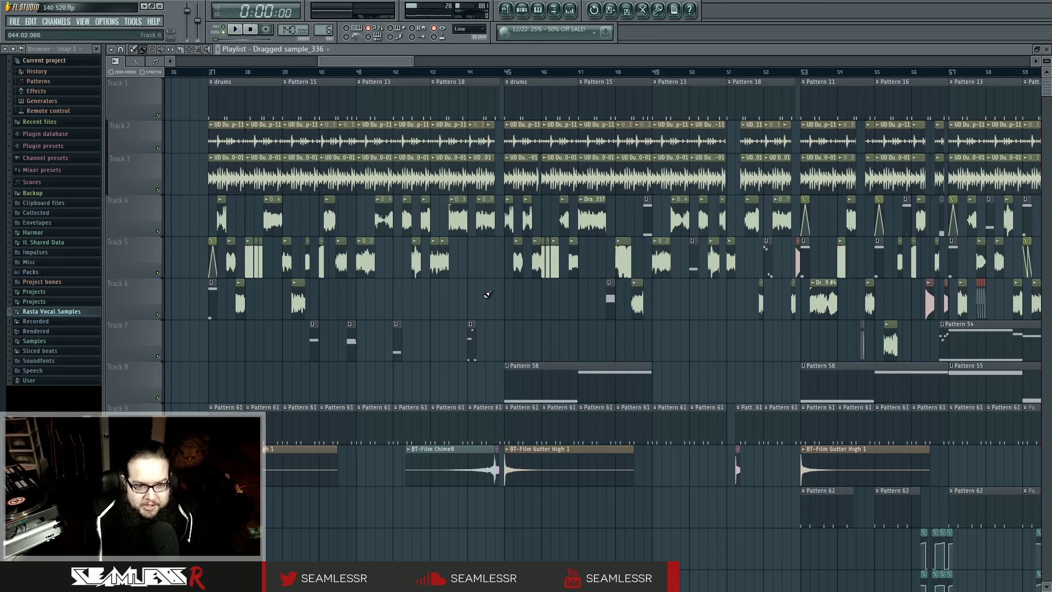
scroll(488, 294, "up", 3)
scroll(391, 296, "up", 3)
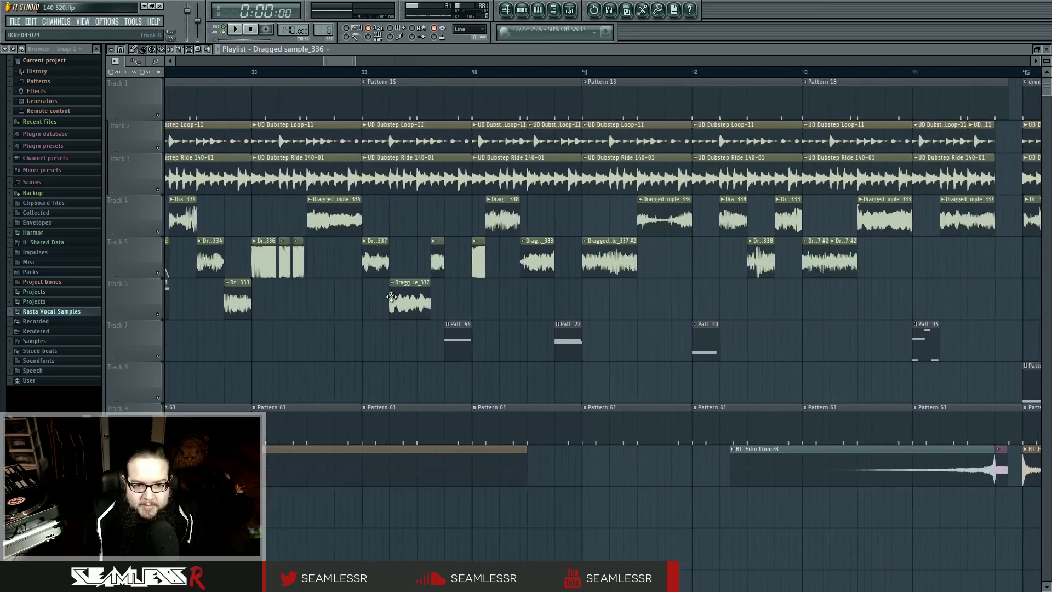
scroll(401, 279, "left", 2)
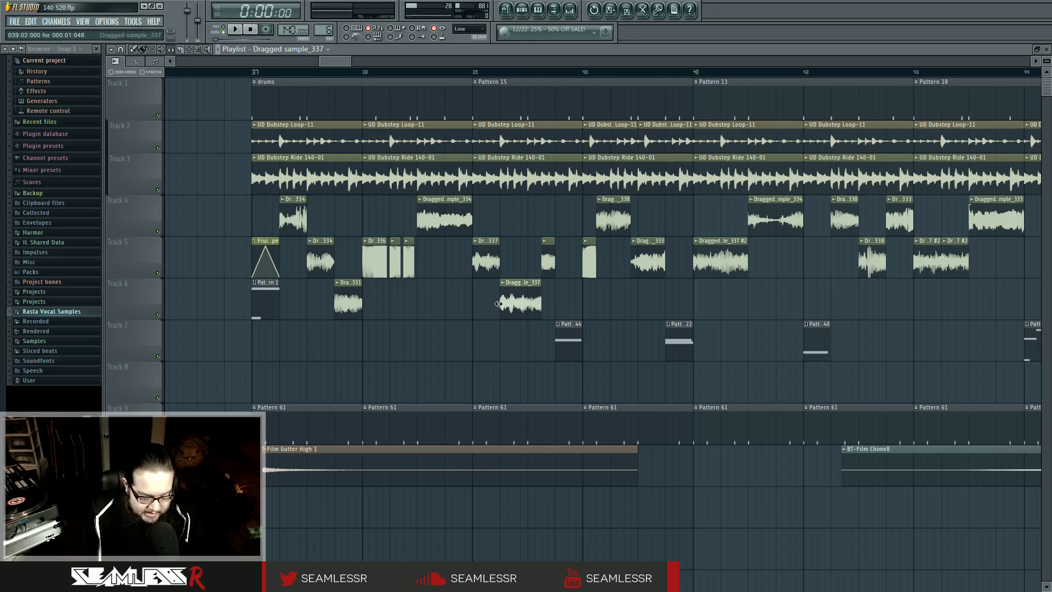
left_click(473, 72)
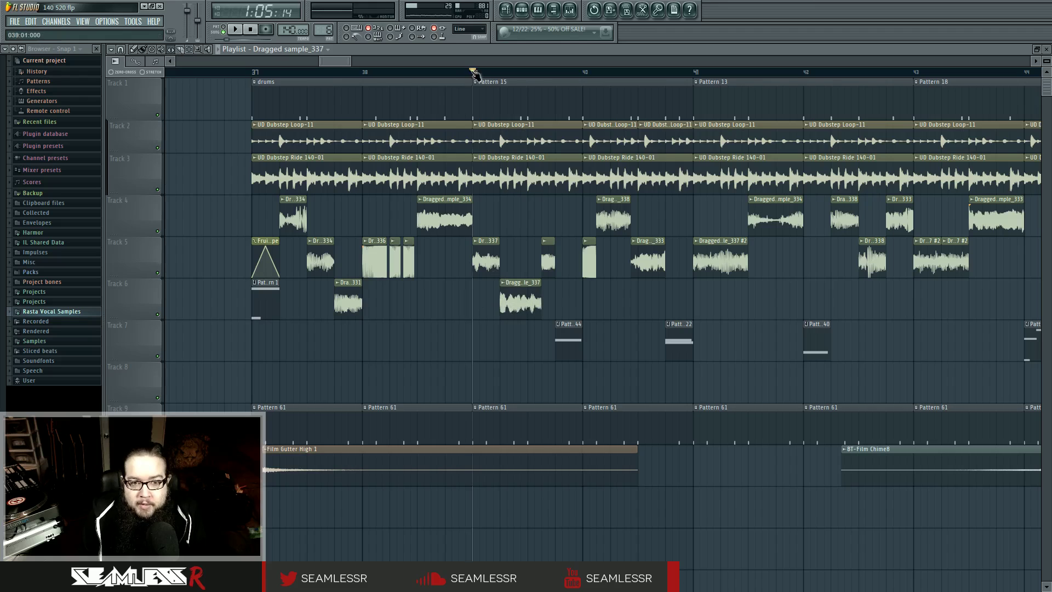
key("space")
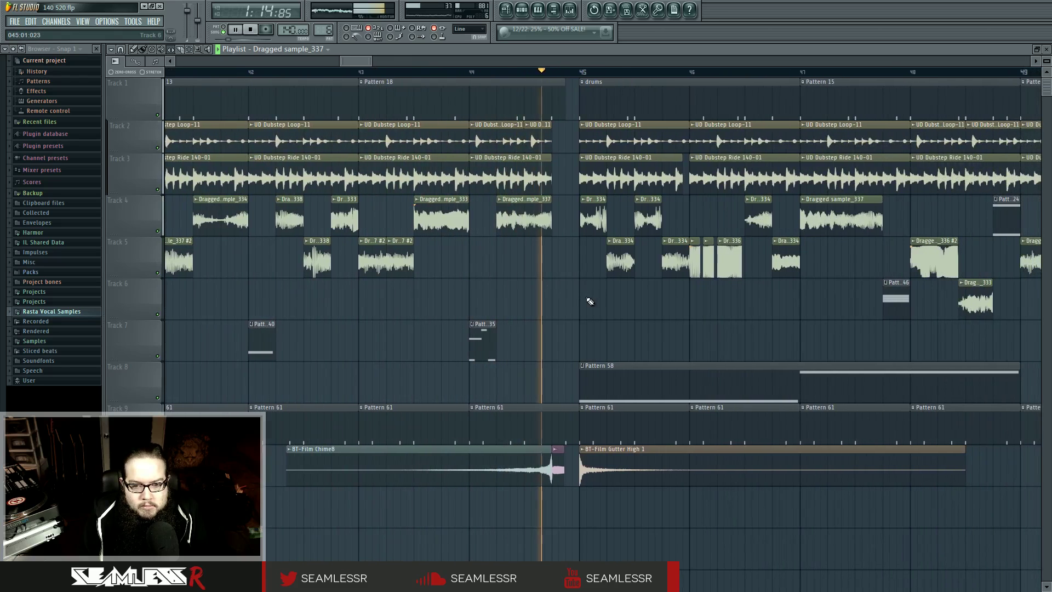
Step: Stop playback, zoom out, and audition the Pattern 18 turnaround from bar 51 and from earlier start points in bar 50
key("space")
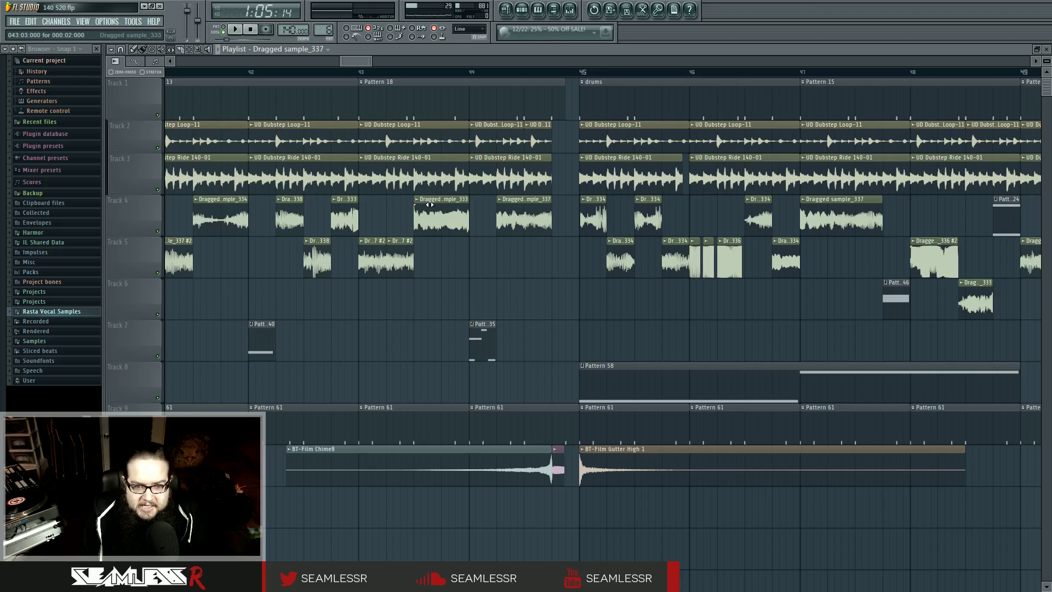
left_click(415, 72)
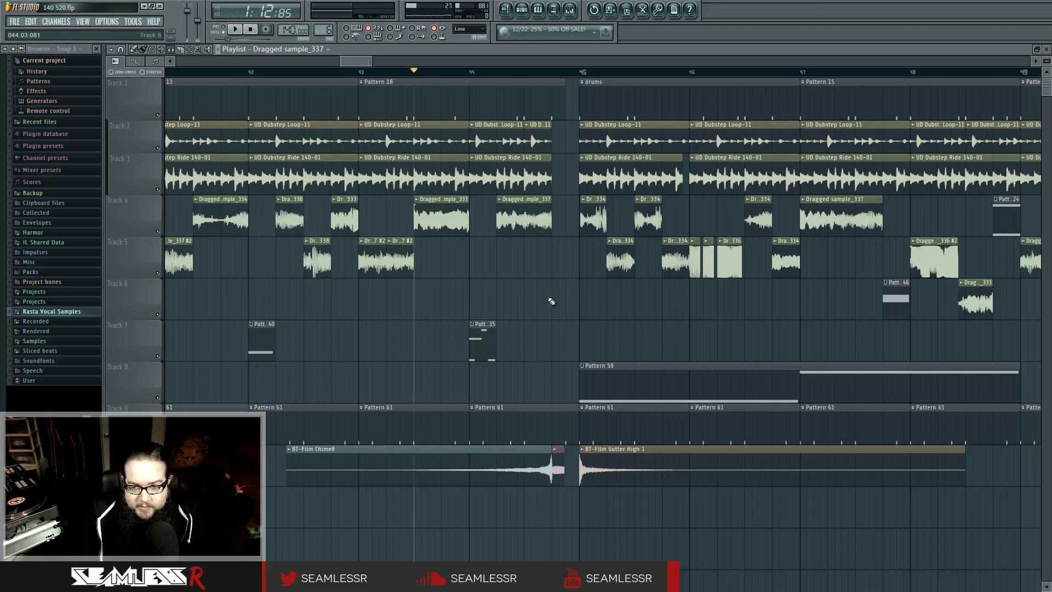
scroll(552, 302, "down", 6)
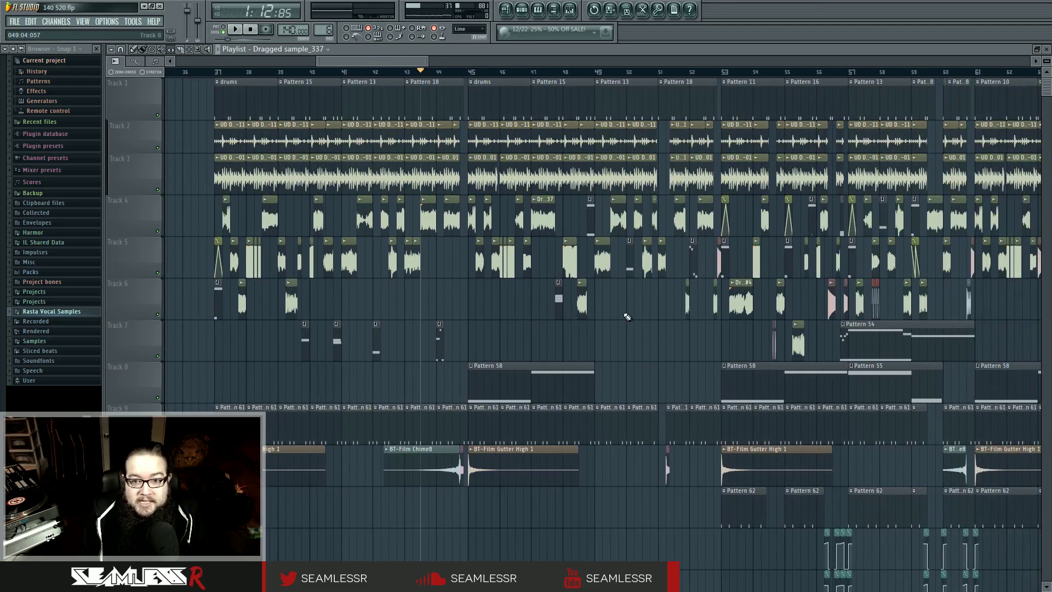
left_click(666, 72)
key("space")
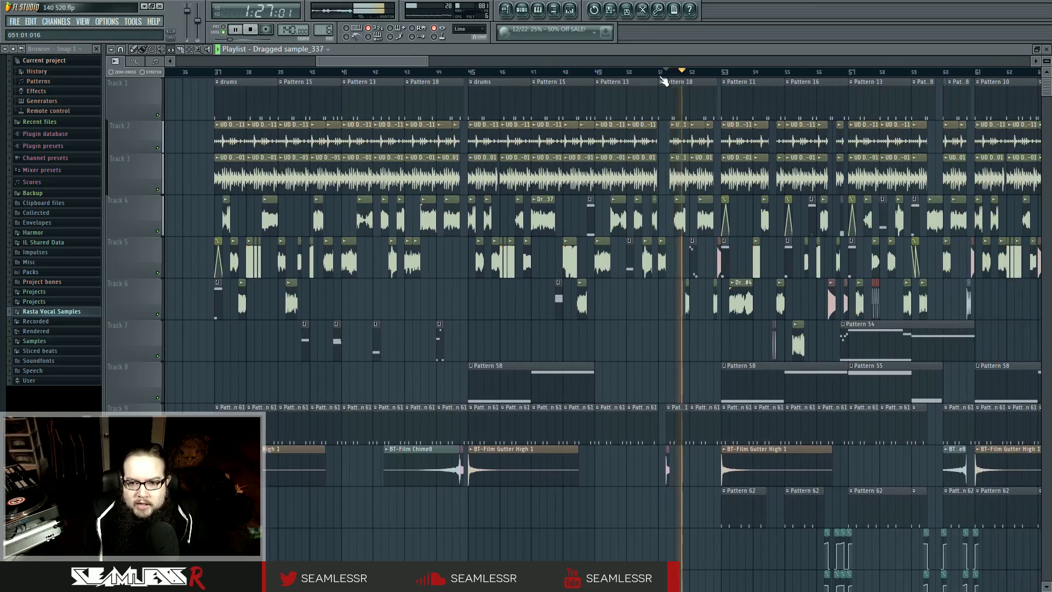
left_click(650, 73)
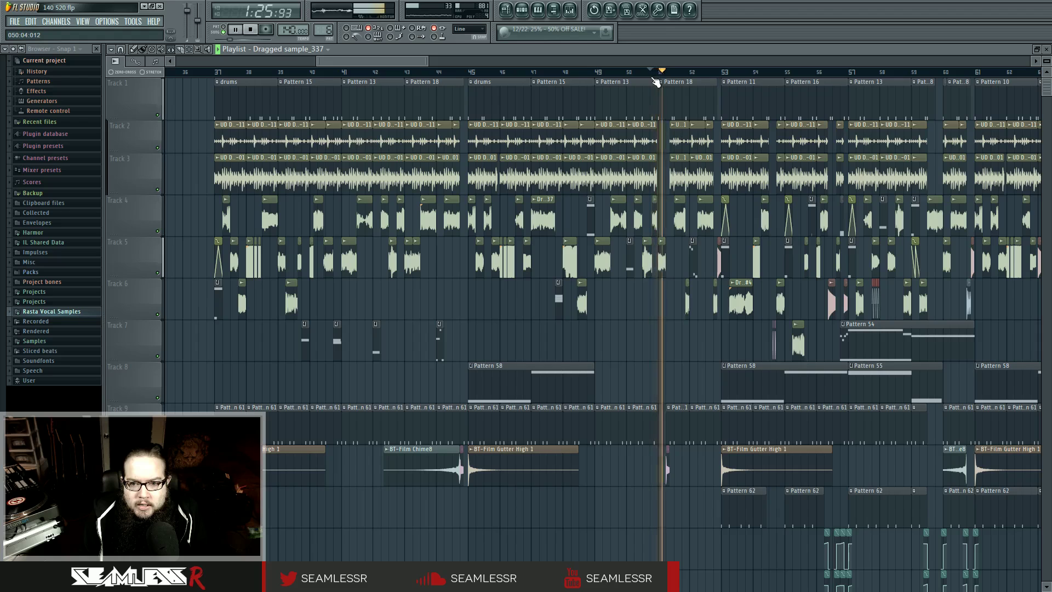
left_click(626, 72)
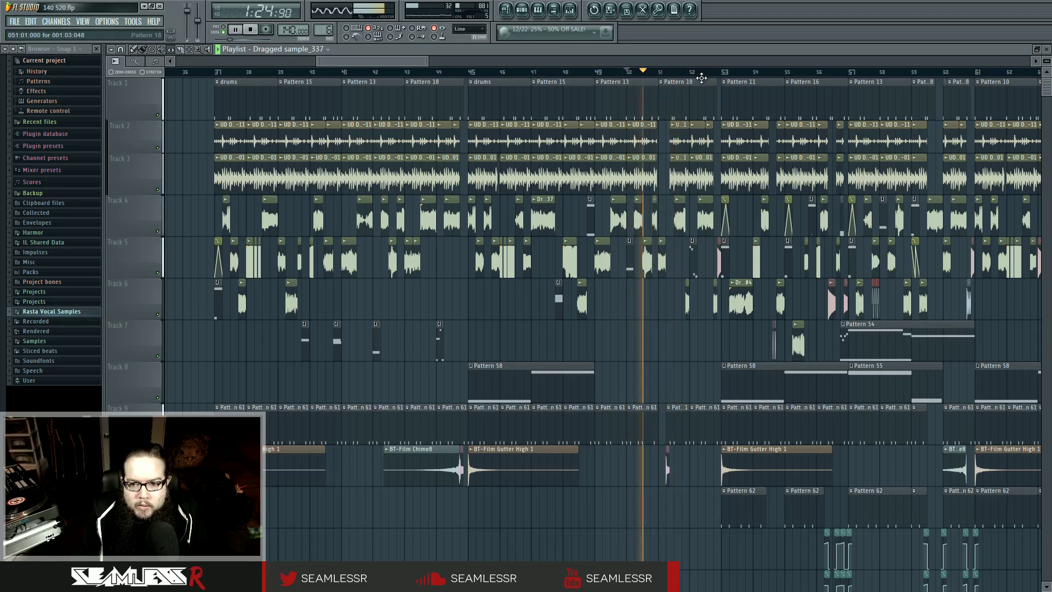
key("space")
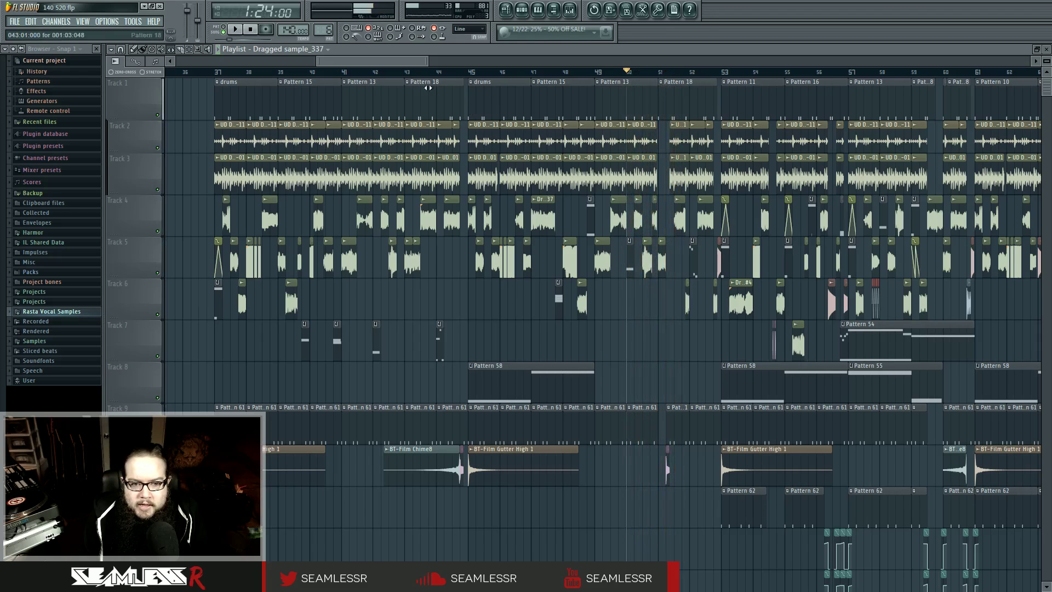
Step: Play the arrangement from the middle of bar 43, where the Dragged sample_333 clip begins, and stop playback
left_click(420, 72)
key("space")
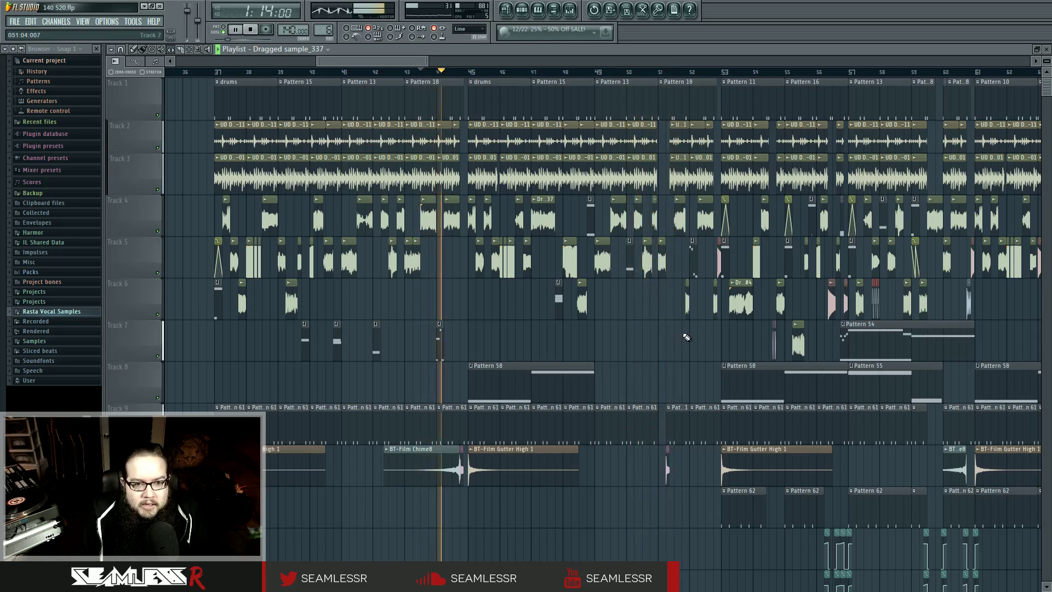
scroll(440, 307, "up", 3)
key("space")
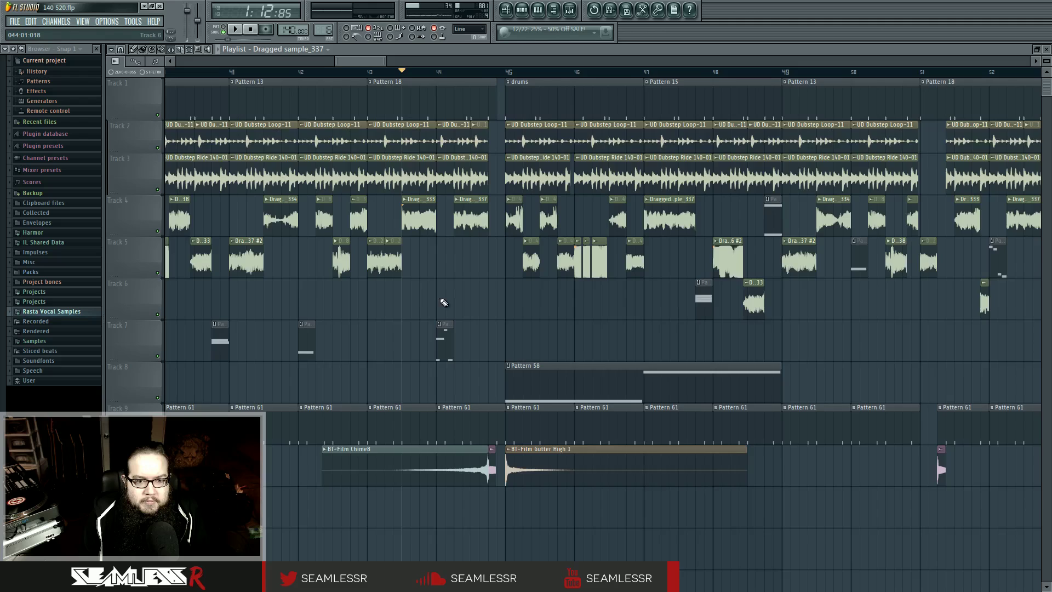
Step: Audition the Dragged sample_333 clip on Track 4 at bar 43 through its channel settings, and close the settings
scroll(408, 246, "up", 3)
double_click(414, 200)
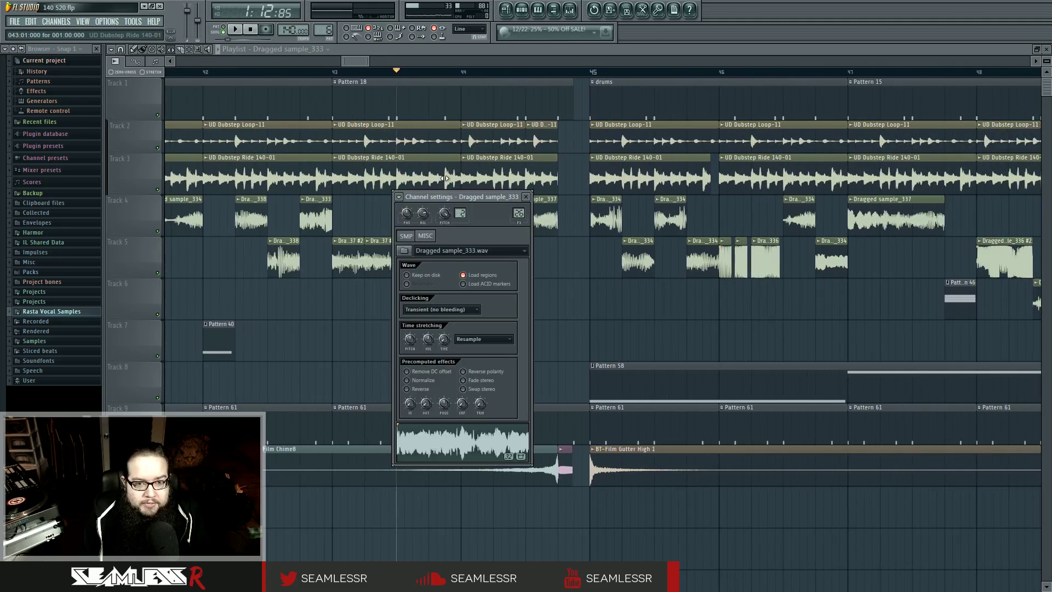
left_click_drag(448, 198, 717, 213)
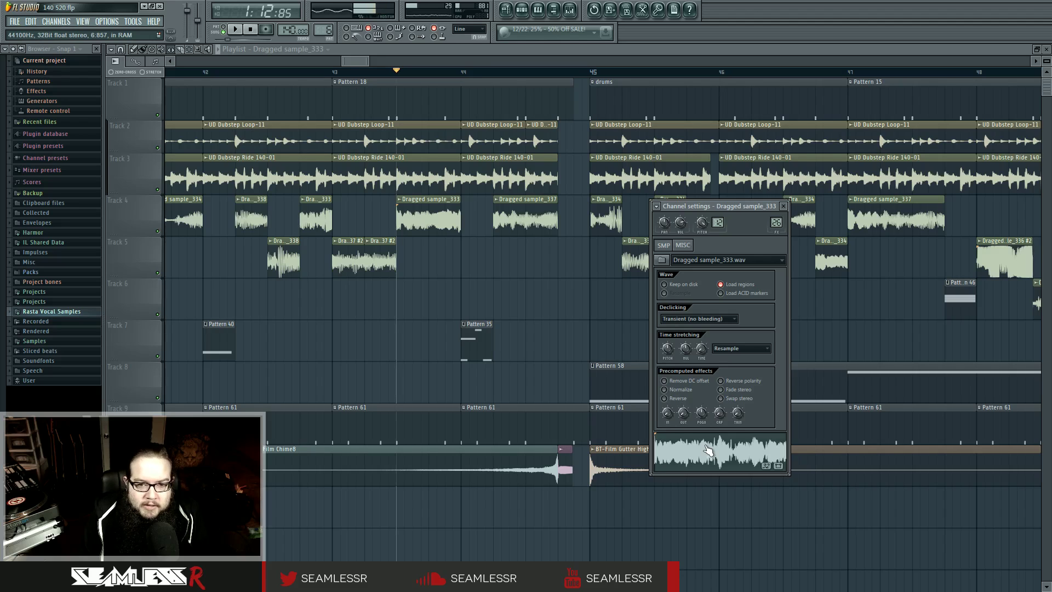
key("Escape")
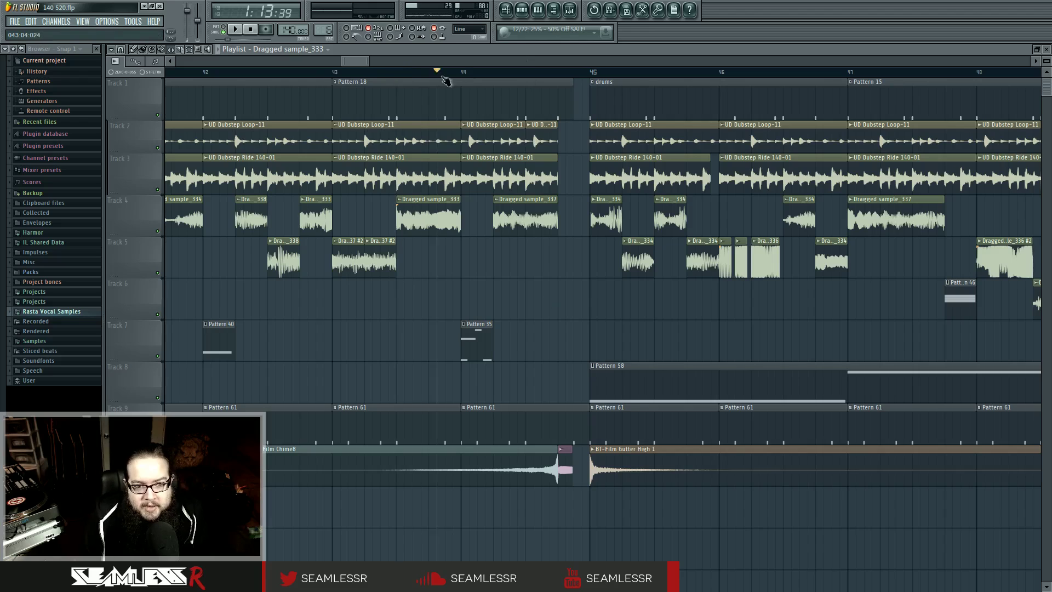
Step: Play on to bar 48 and compare the Dragged sample_336 #2 clip with the Dragged sample_336 clip on Track 5 through their channel settings
key("space")
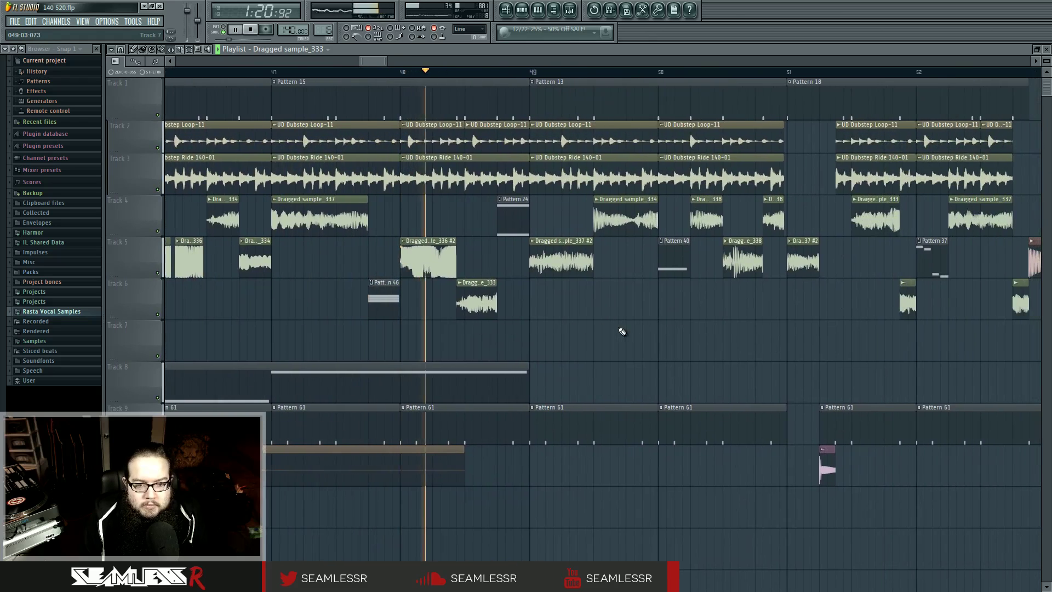
double_click(421, 256)
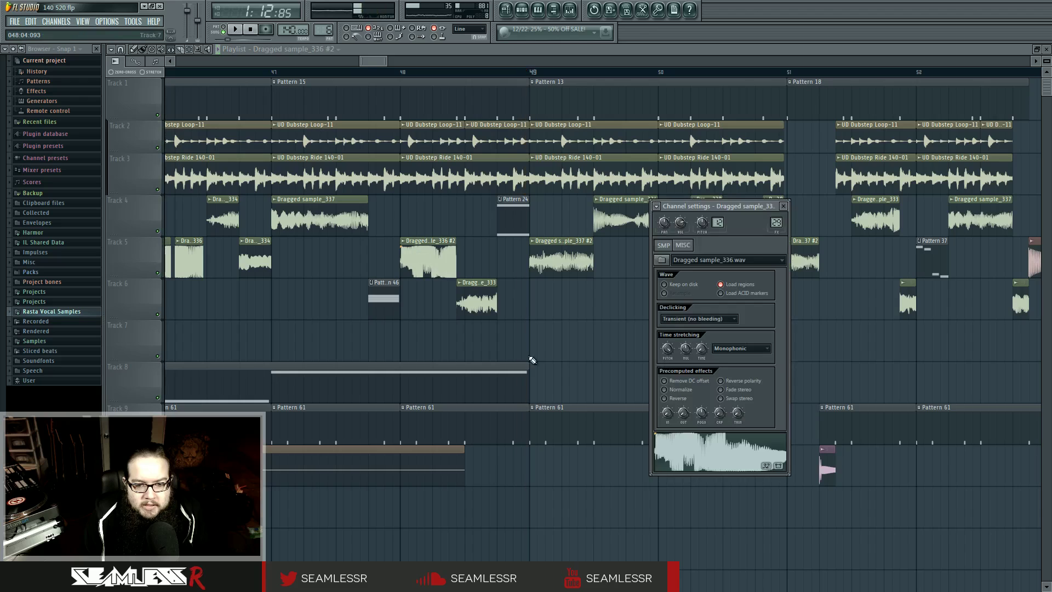
left_click(709, 461)
double_click(192, 264)
left_click(711, 464)
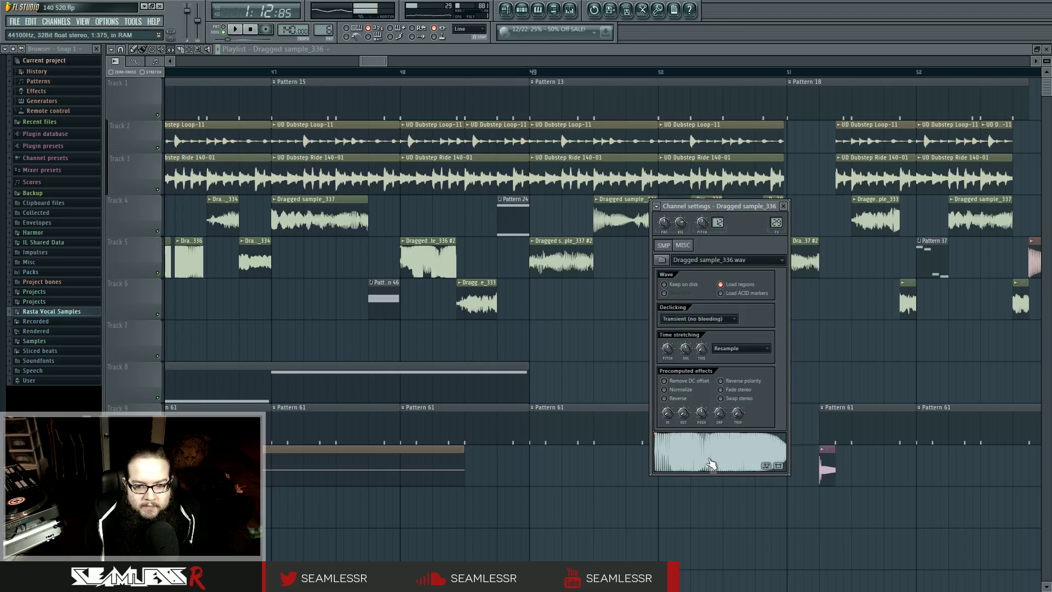
double_click(425, 259)
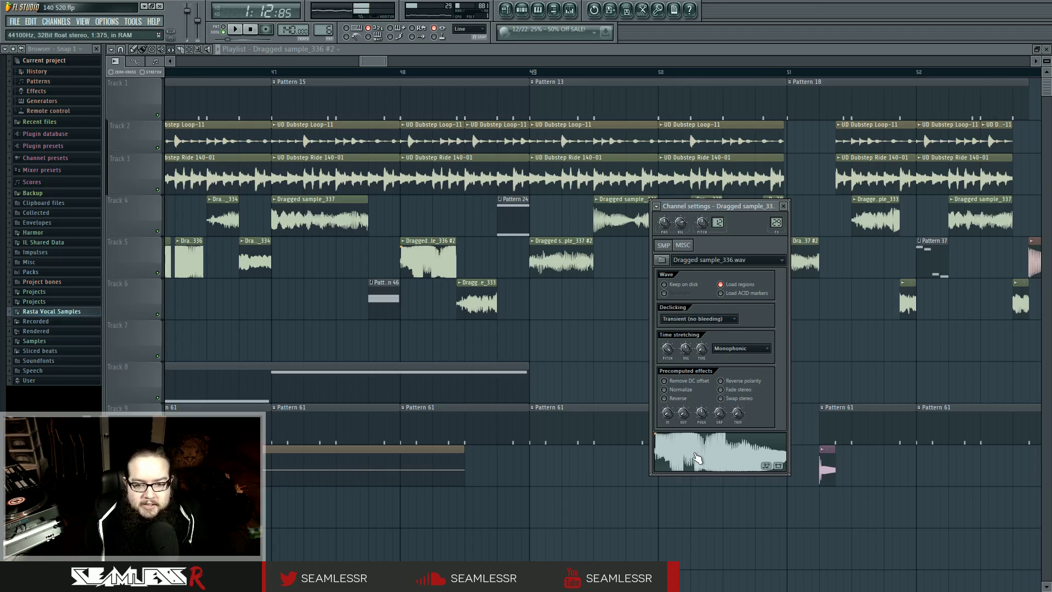
right_click(551, 329)
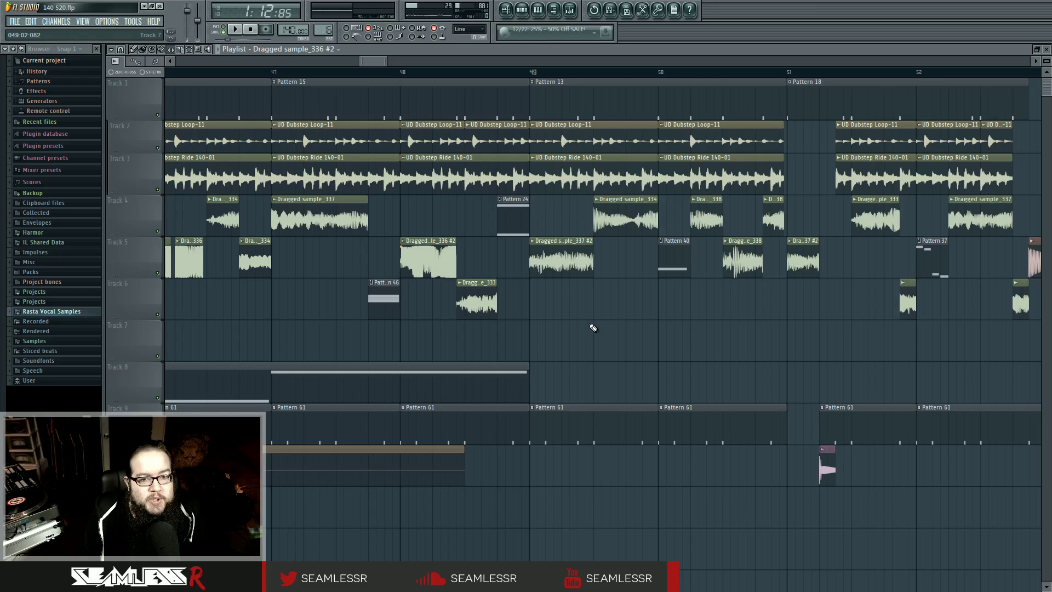
Step: Audition the Dragged sample_336 clip on Track 5 at bar 46 again and return to the drop's start
scroll(600, 322, "down", 5)
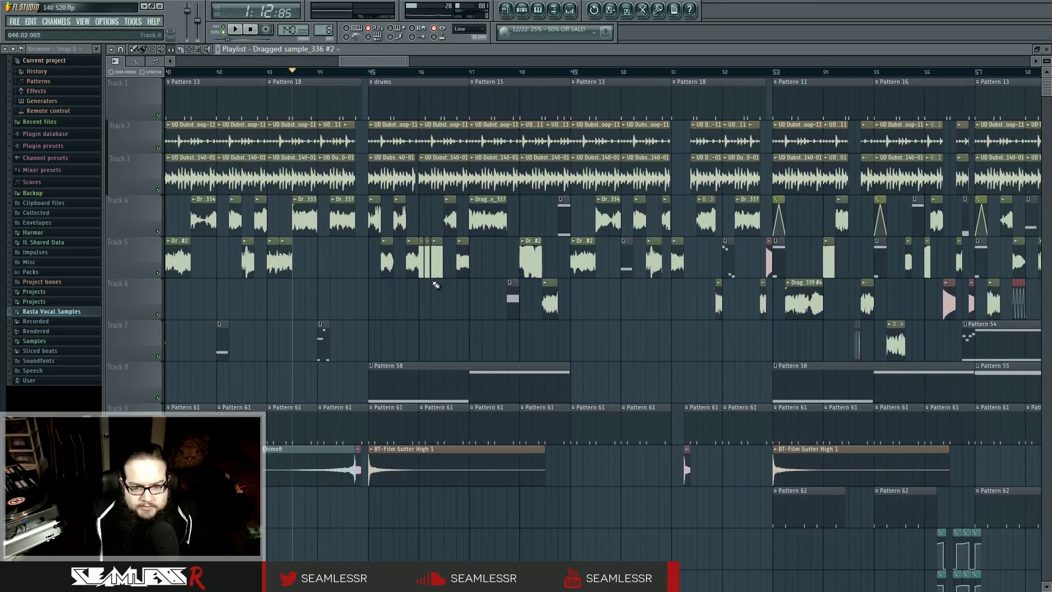
double_click(435, 262)
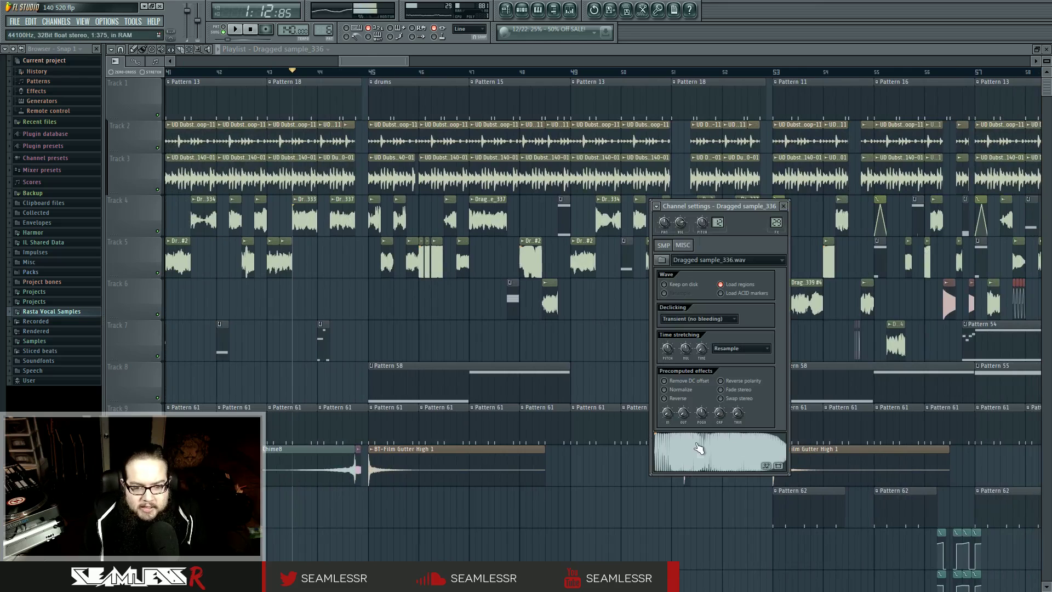
left_click_drag(524, 334, 858, 359)
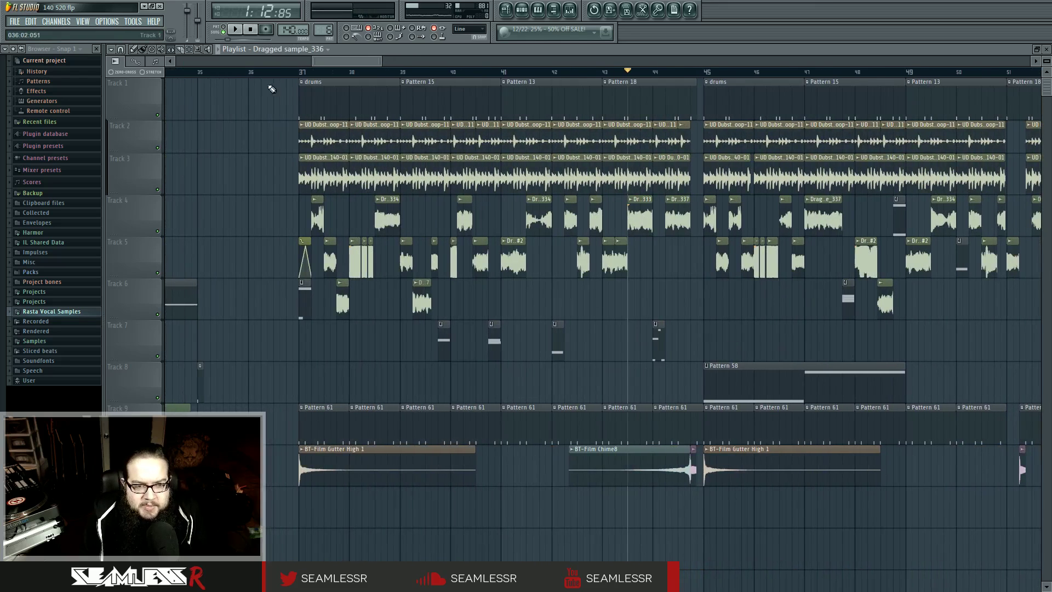
Step: Place the playhead at bar 37, view Pattern 1's notes in the piano roll, and show its channels over the playlist
left_click(299, 72)
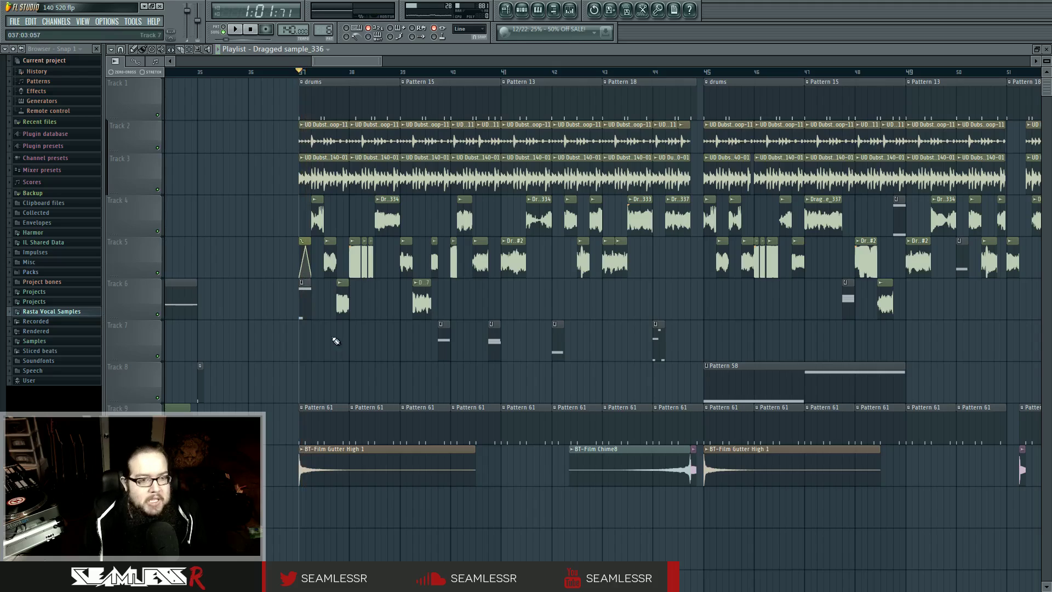
scroll(323, 355, "up", 8)
double_click(278, 294)
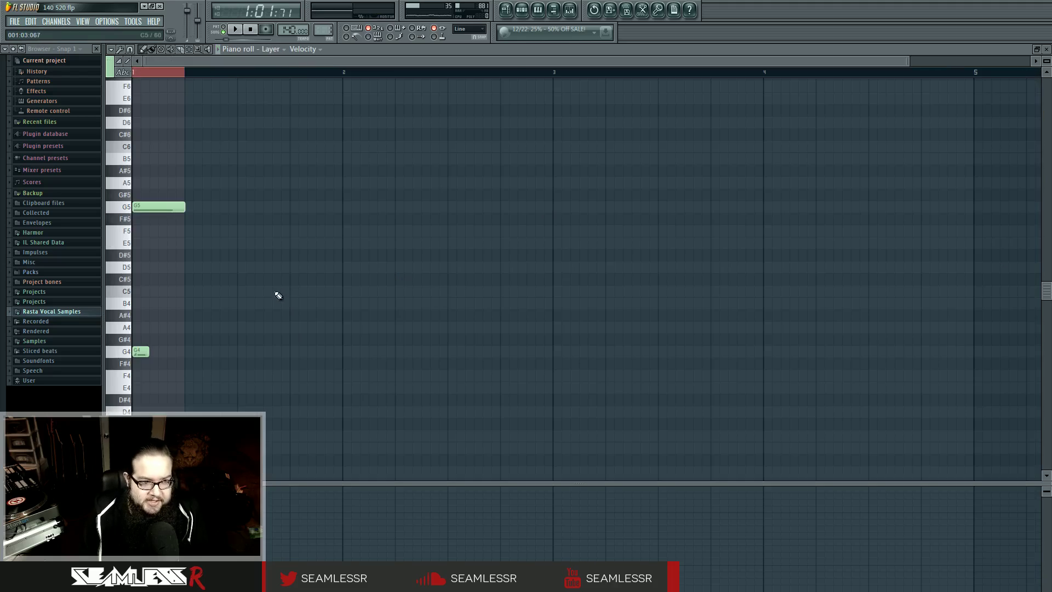
left_click(523, 11)
left_click(523, 11)
left_click(523, 11)
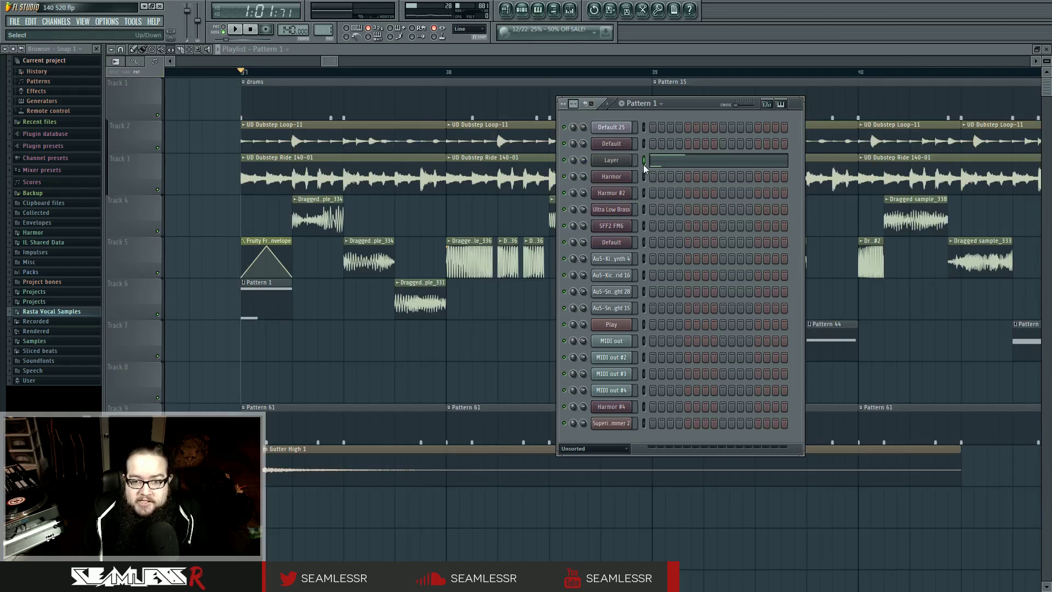
Step: Inspect the settings of Pattern 1's Layer channel and the Harmor channel Default, and show the latter's mixer track, Insert 21
left_click(625, 163)
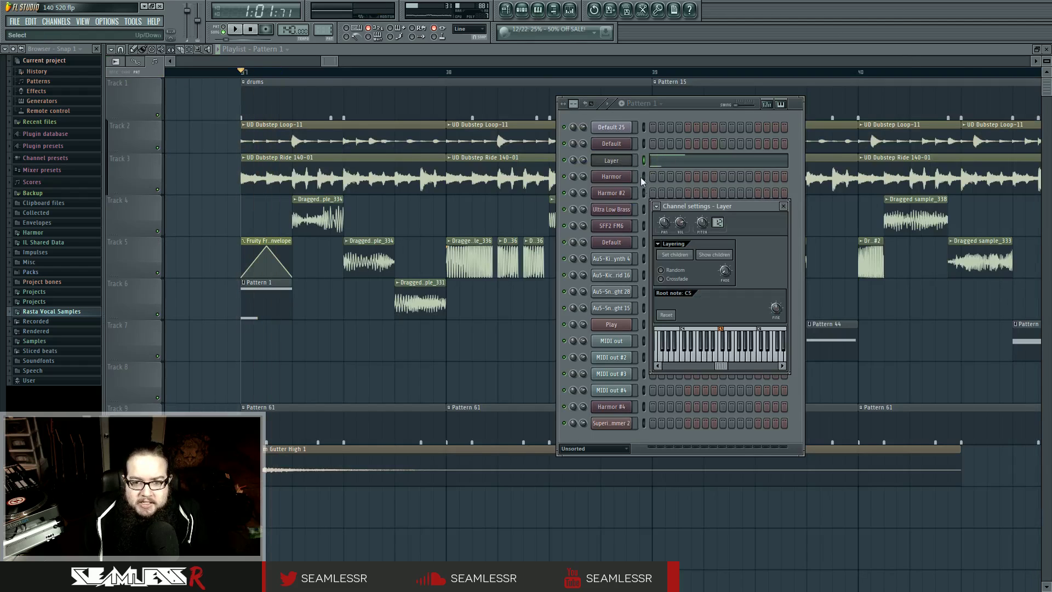
left_click(570, 11)
left_click(620, 143)
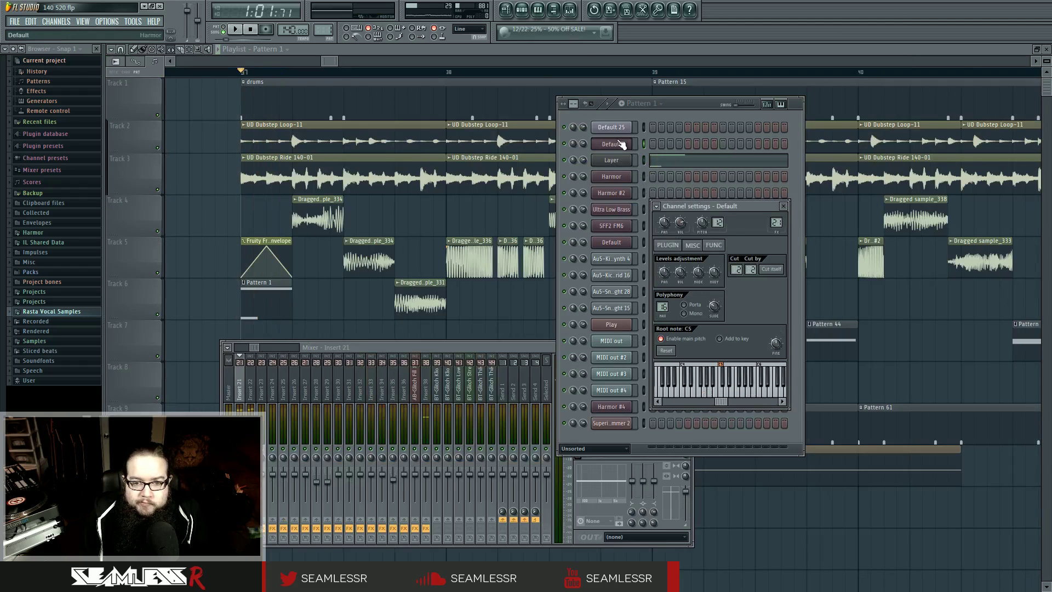
left_click(442, 348)
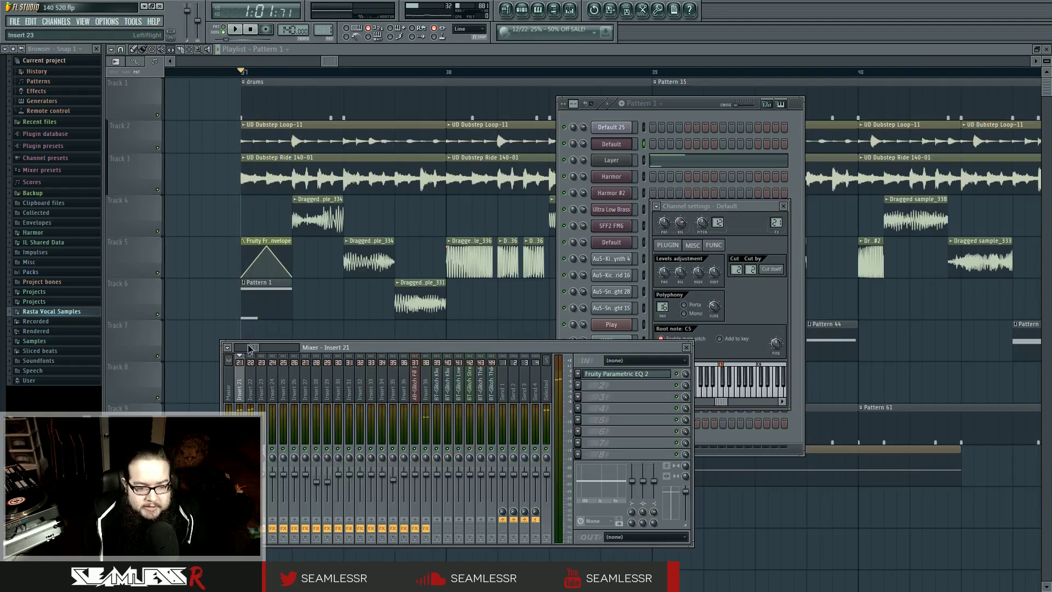
left_click_drag(249, 349, 244, 347)
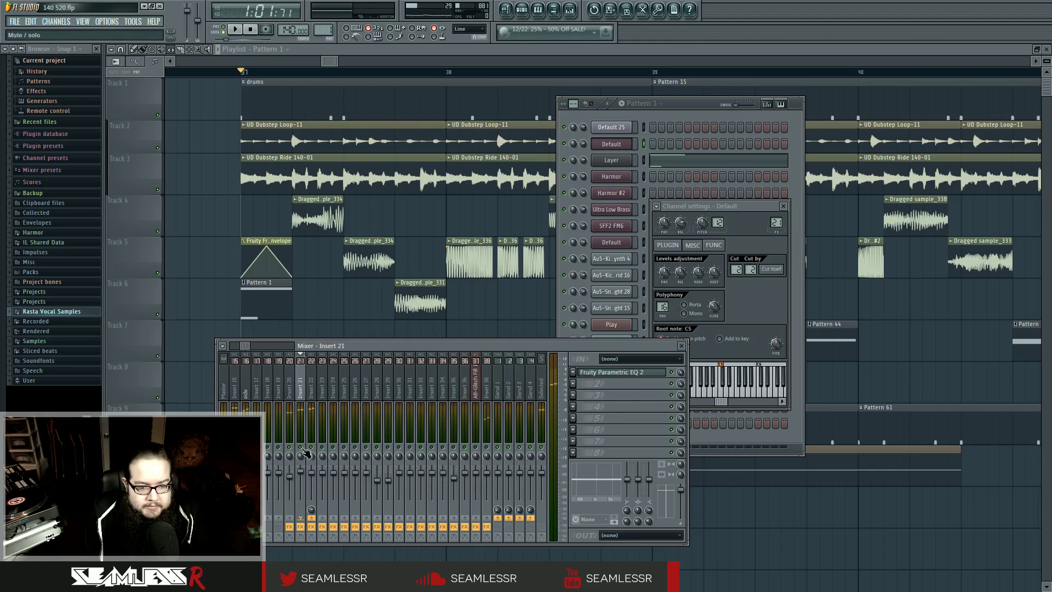
Step: Repeatedly play and stop the Pattern 1 sound at bar 37 to check its layers on mixer Inserts 20 to 22
key("space")
key("space")
key("space")
key("space")
key("space")
key("space")
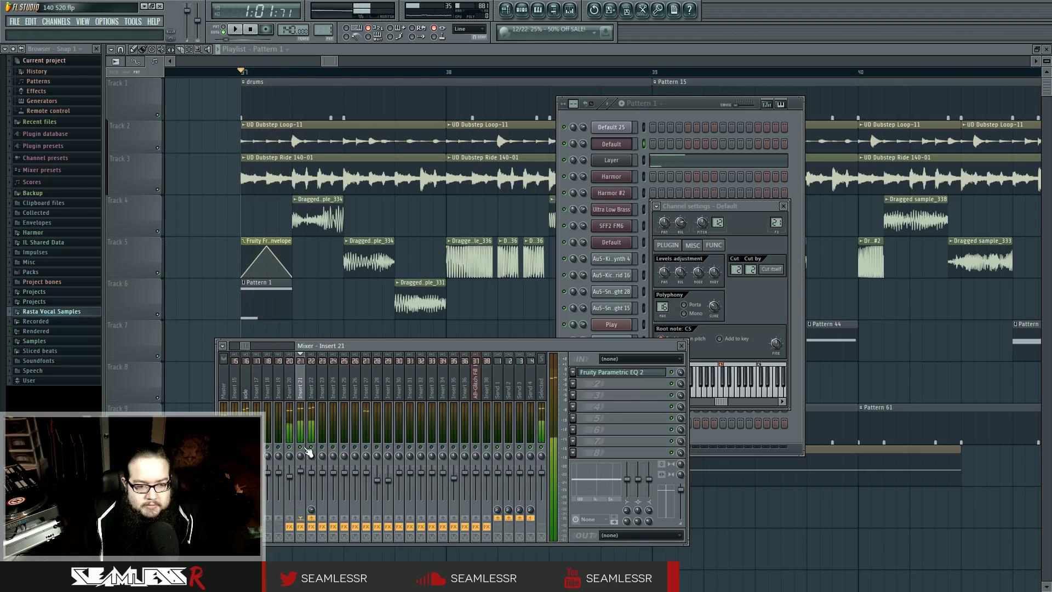
key("space")
key("space")
key("space")
key("space")
key("space")
key("space")
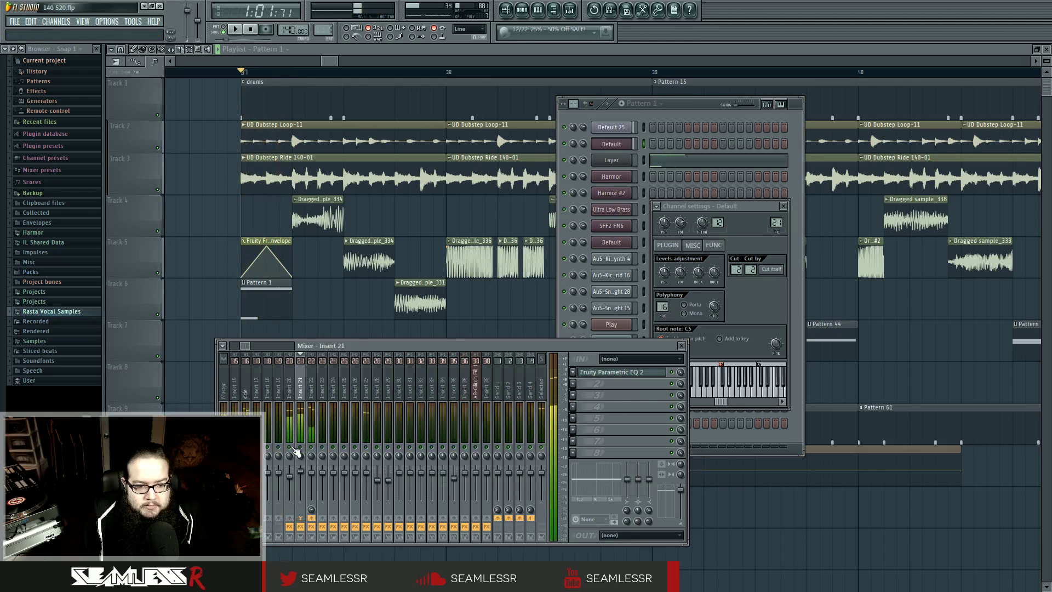
key("space")
key("space")
key("space")
key("space")
key("space")
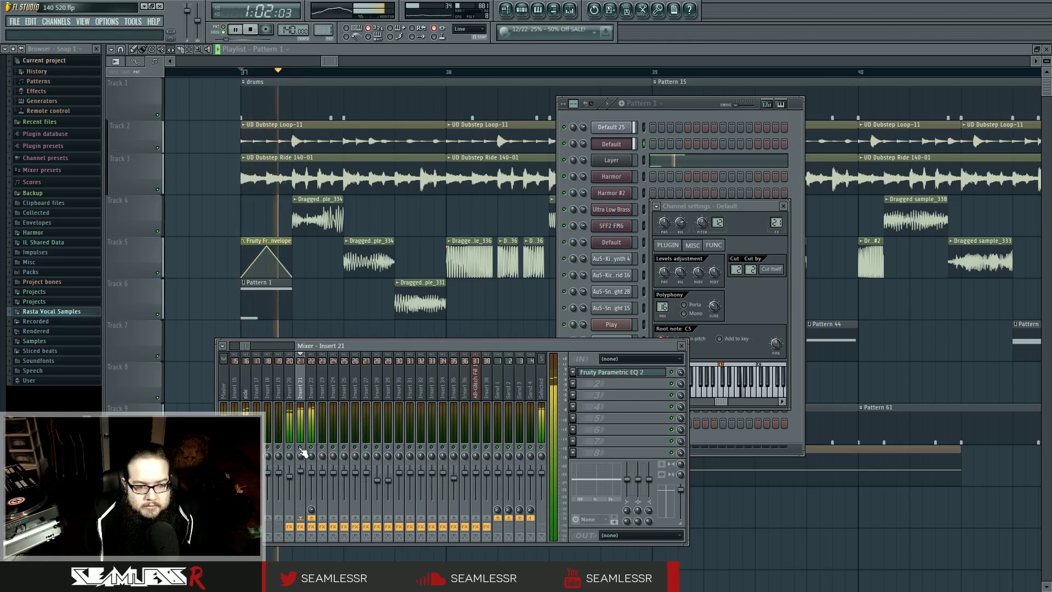
key("space")
Step: Audition the Default 25 channel, open its Sytrus plugin, and inspect the oscillator settings of operators 1 and 2
left_click(625, 128)
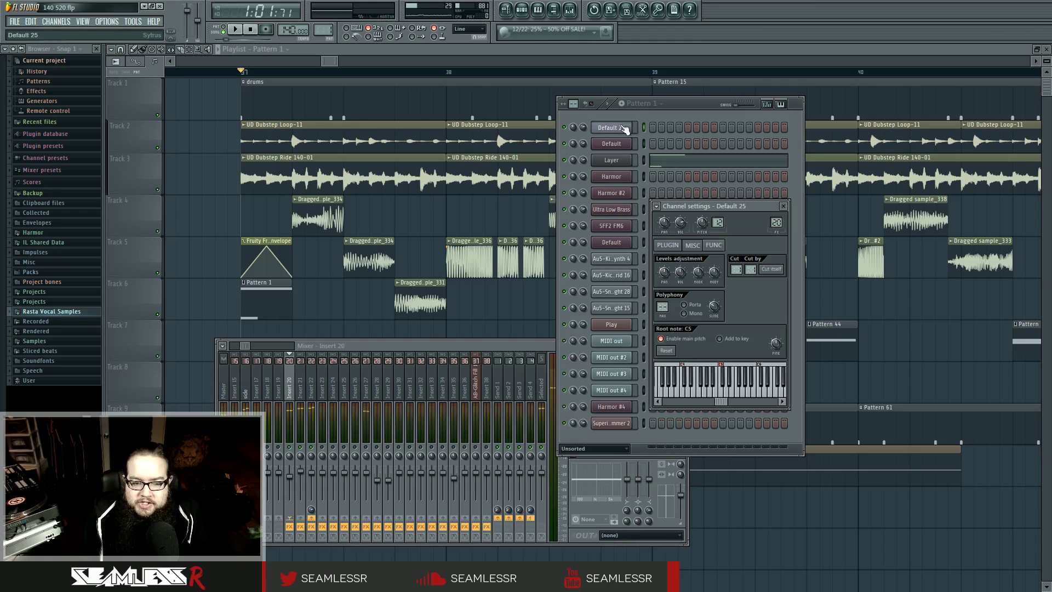
key("space")
key("space")
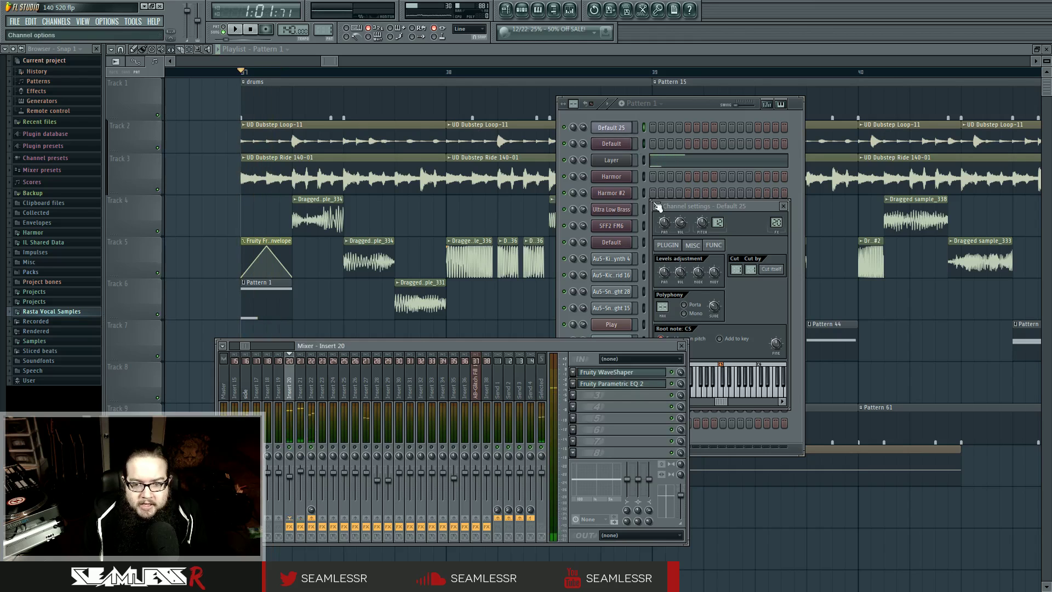
left_click(668, 245)
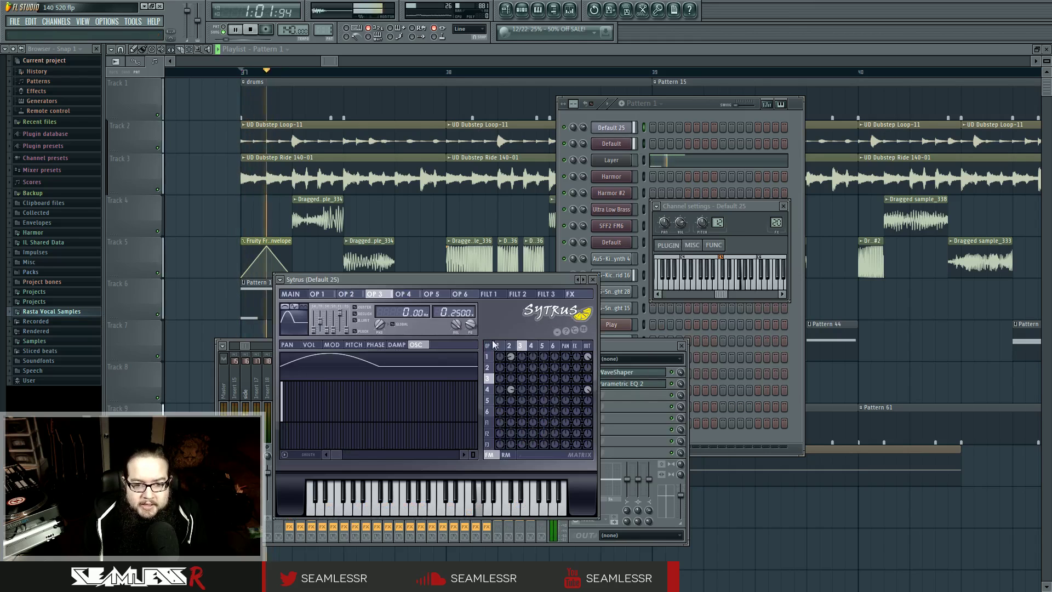
left_click(496, 357)
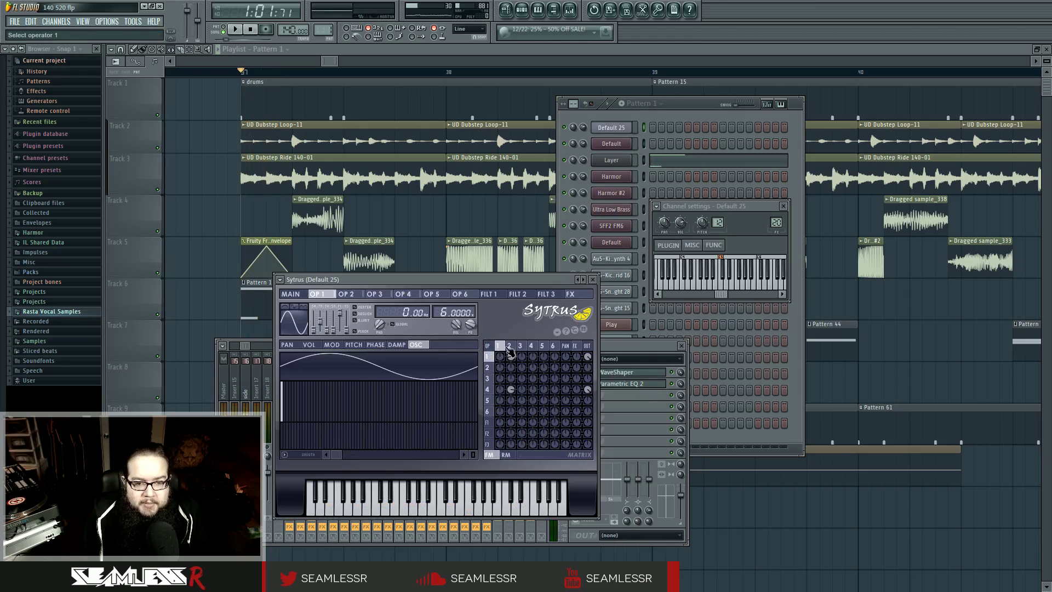
left_click(508, 348)
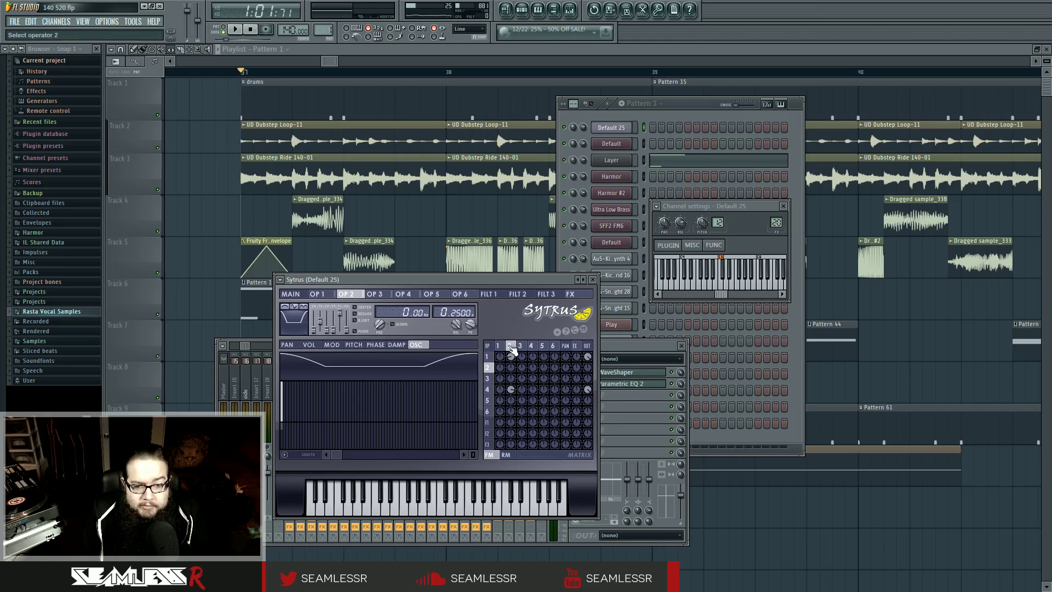
Step: Compare Sytrus's frequency and ring modulation matrices and inspect the oscillators of operators 1, 2 and 4
left_click(506, 455)
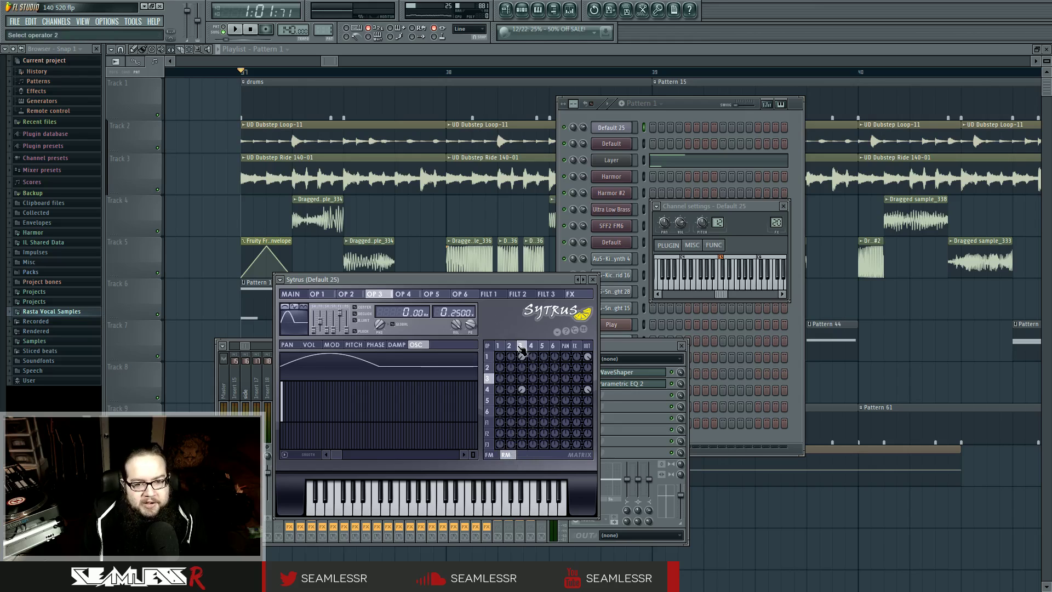
left_click(491, 455)
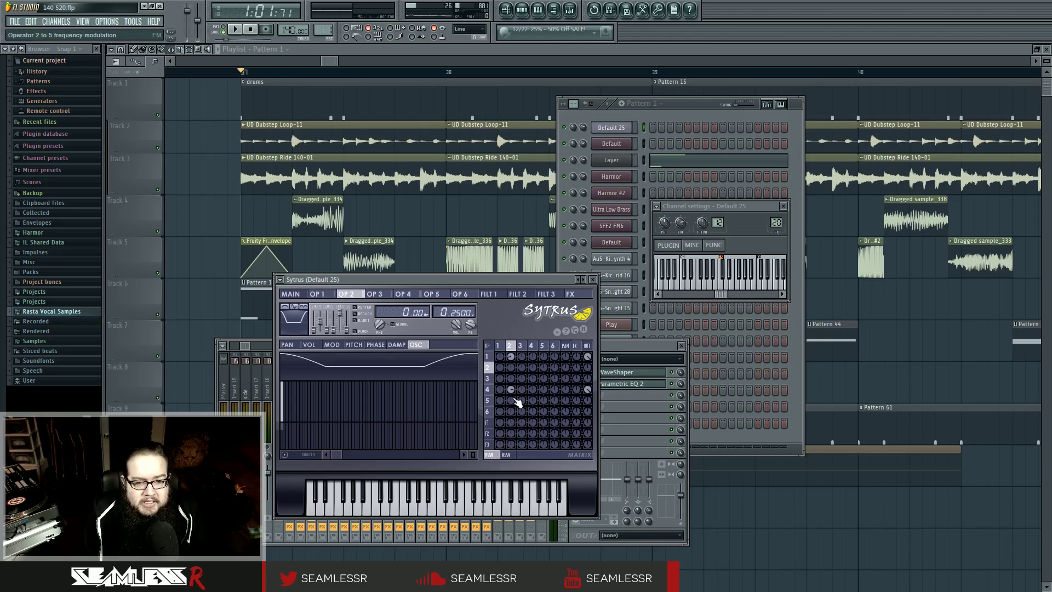
left_click(504, 345)
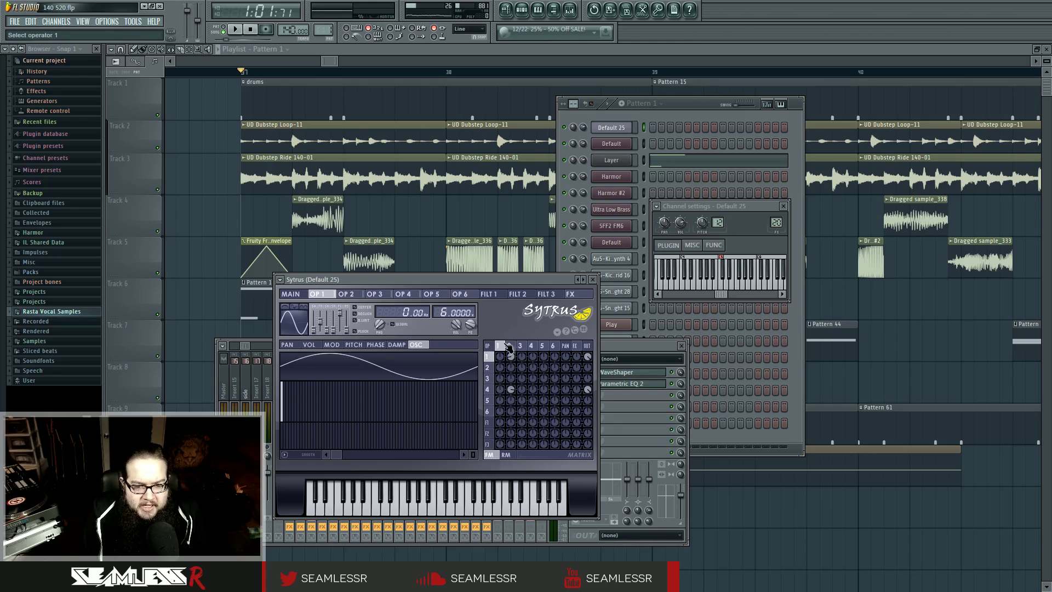
left_click(510, 346)
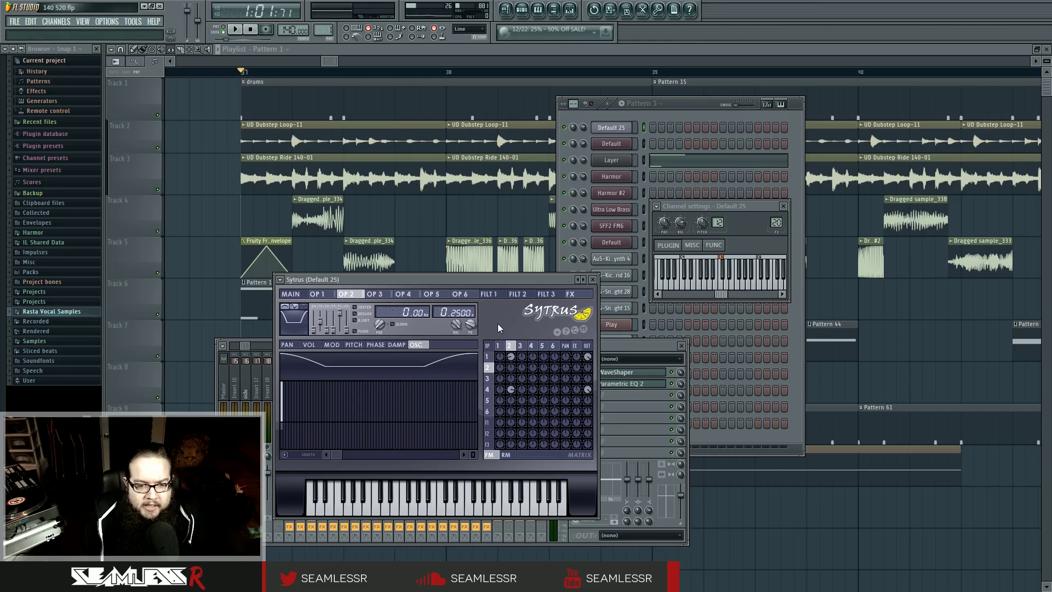
left_click(489, 389)
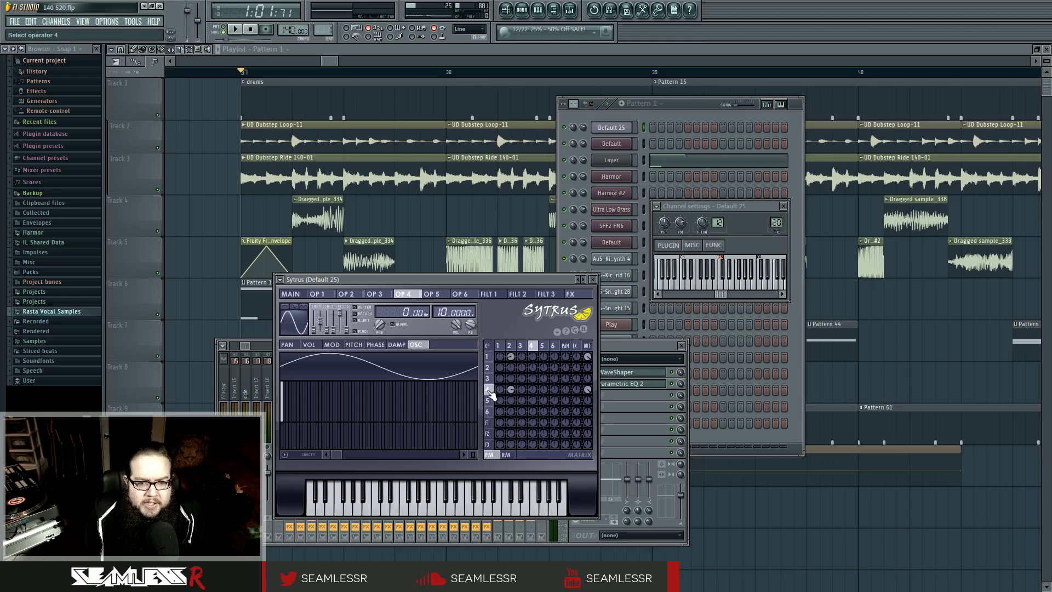
left_click(508, 456)
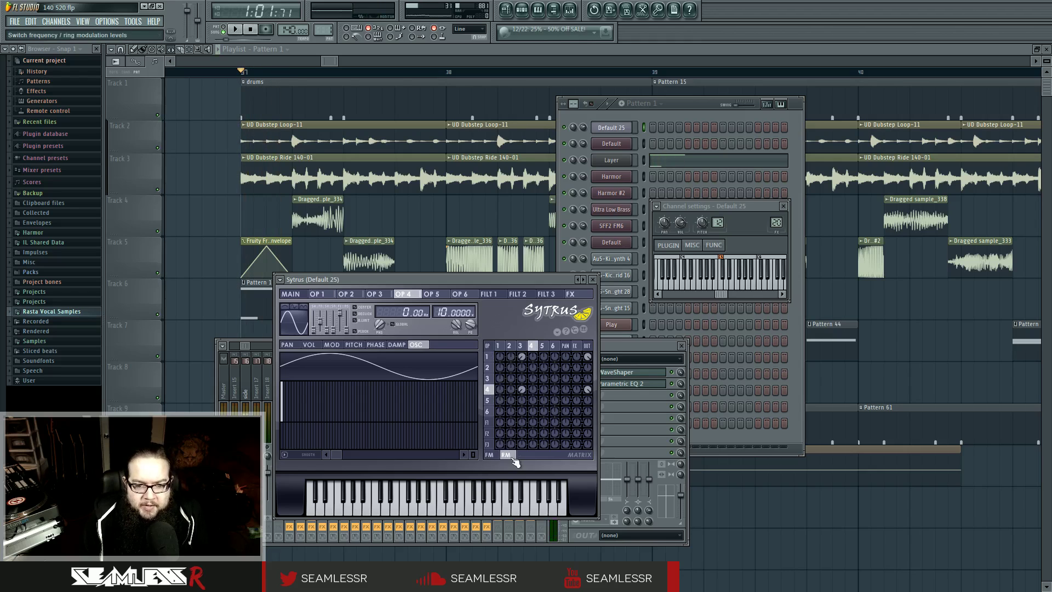
Step: Compare the oscillator waveforms of operators 2 and 3 against the ring modulation matrix in Sytrus
left_click(525, 346)
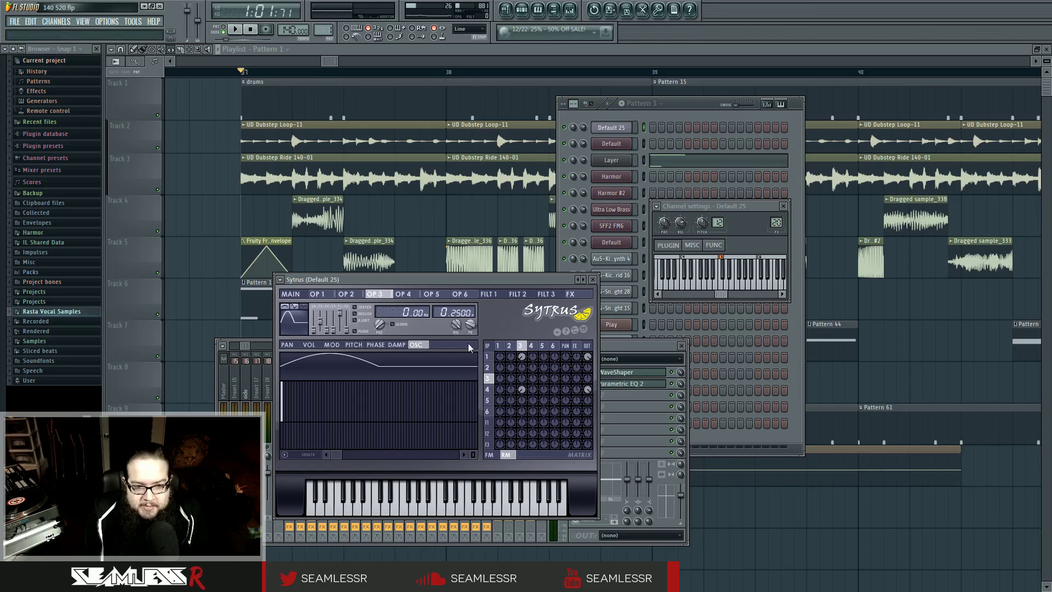
left_click(510, 346)
left_click(520, 347)
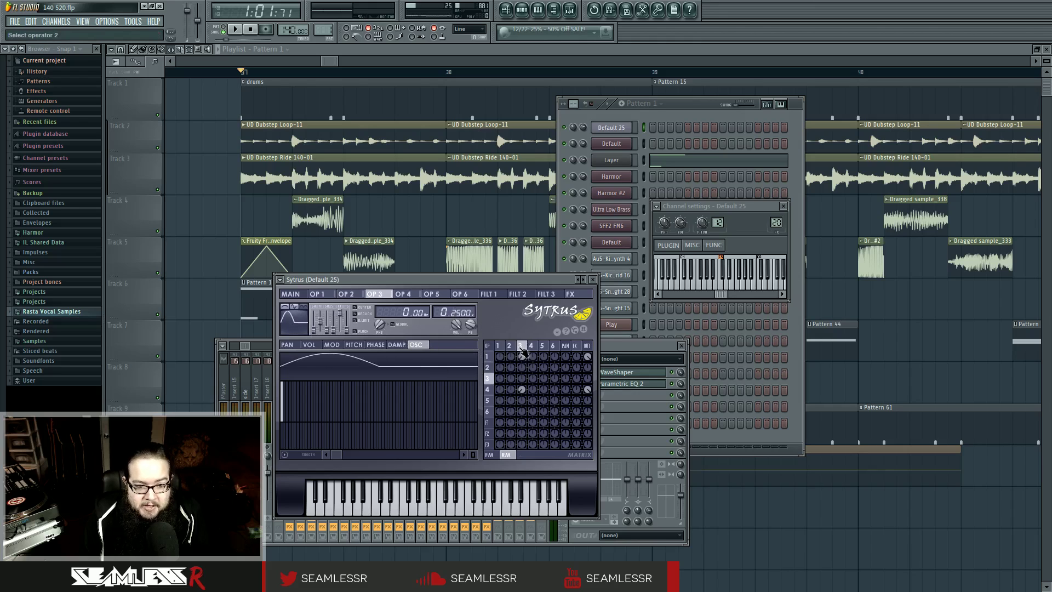
left_click(512, 346)
left_click(521, 347)
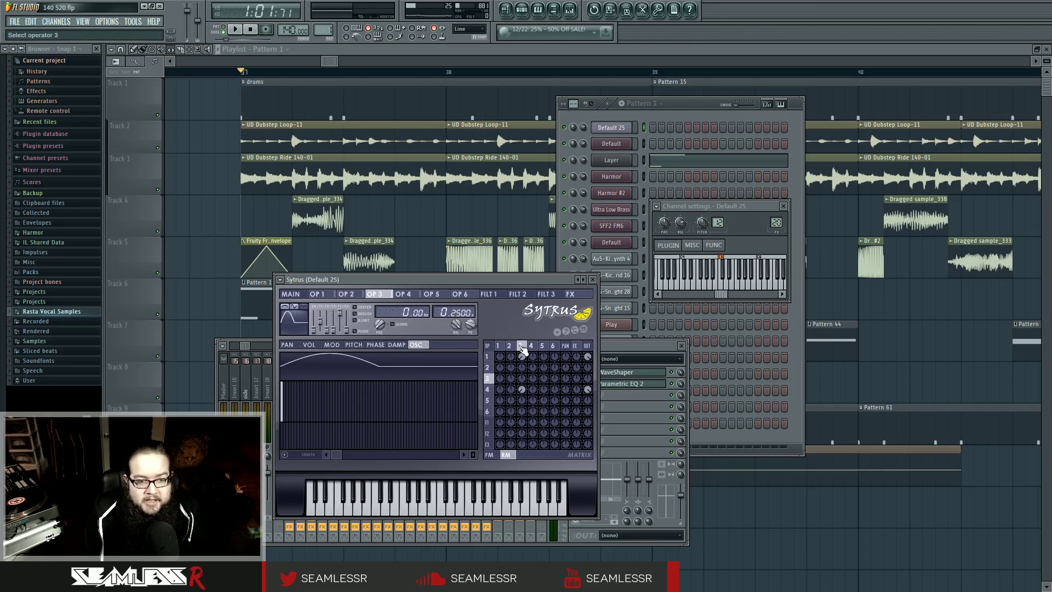
left_click(510, 346)
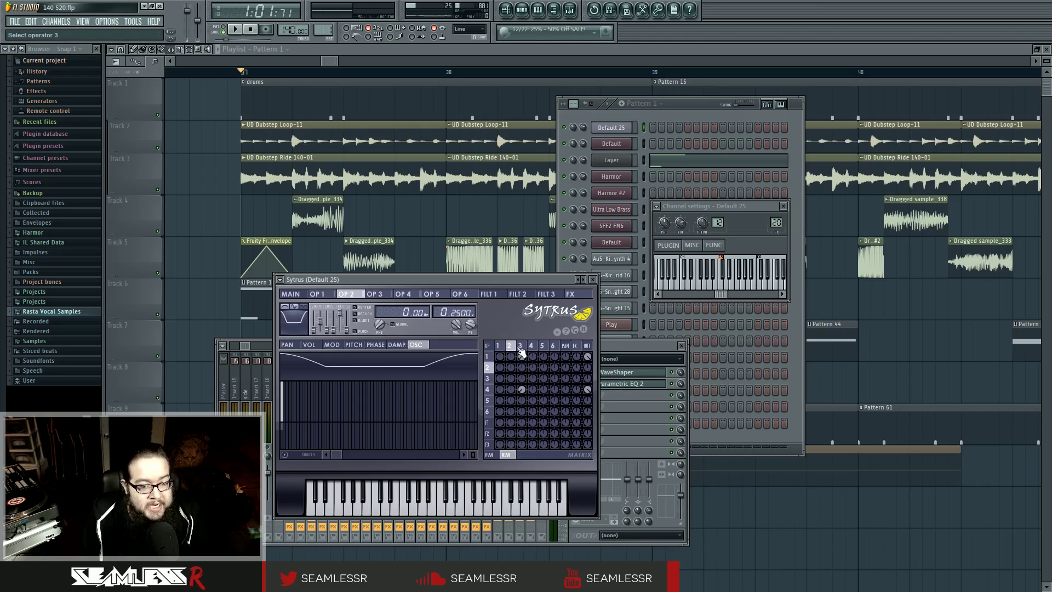
left_click(521, 346)
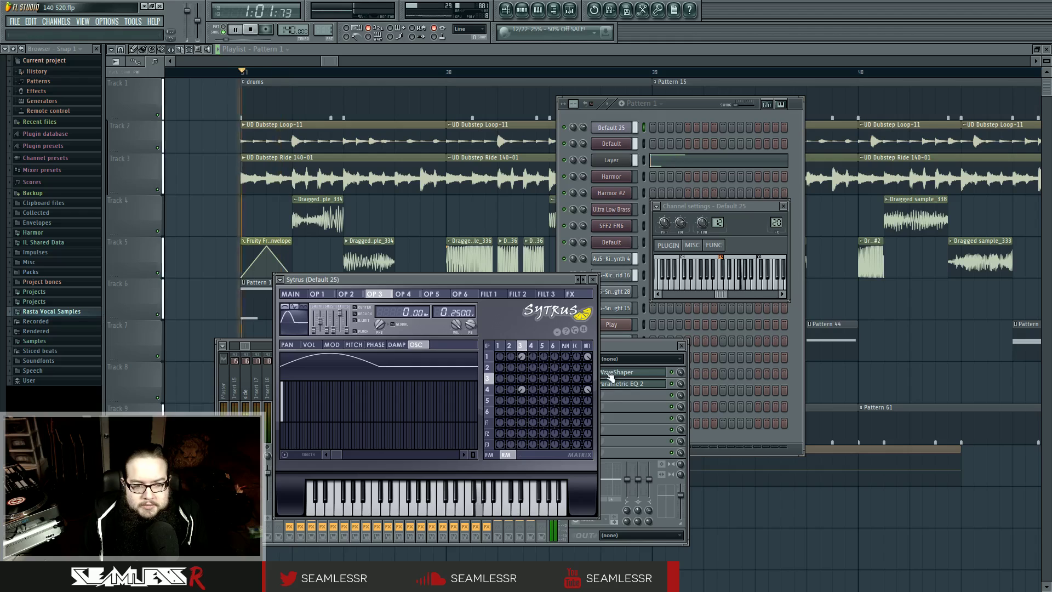
Step: Check the Fruity WaveShaper and Fruity Parametric EQ 2 effects on mixer Insert 20 while auditioning the Pattern 1 sound
left_click(614, 415)
left_click(619, 372)
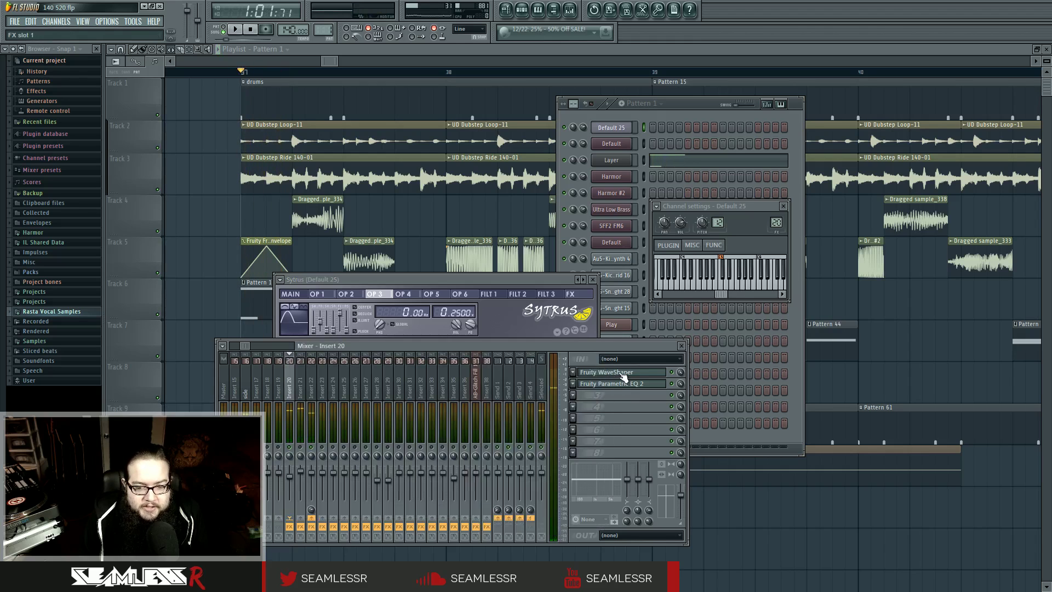
left_click(627, 406)
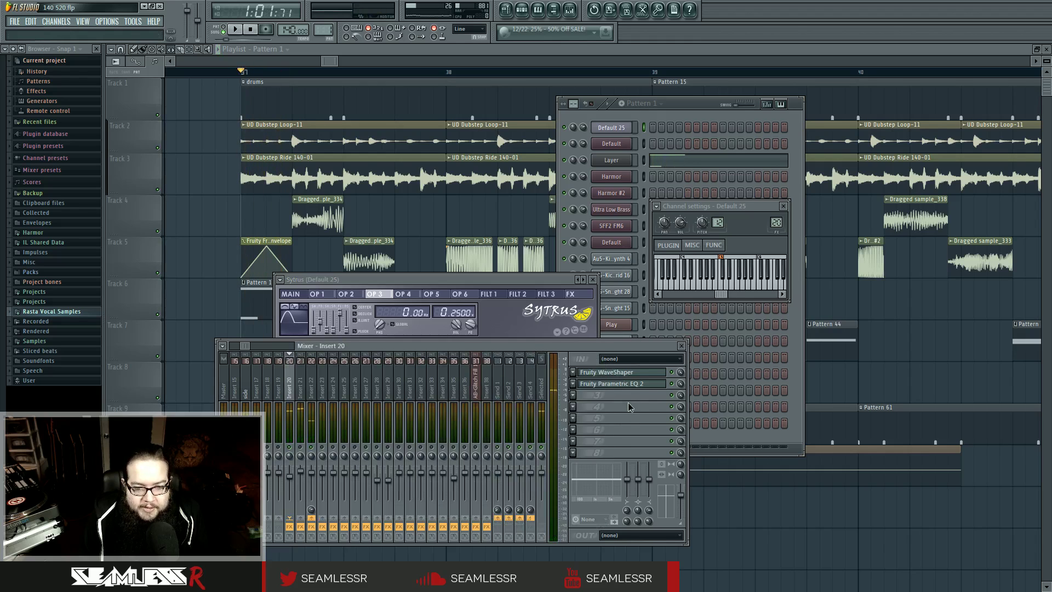
left_click(634, 387)
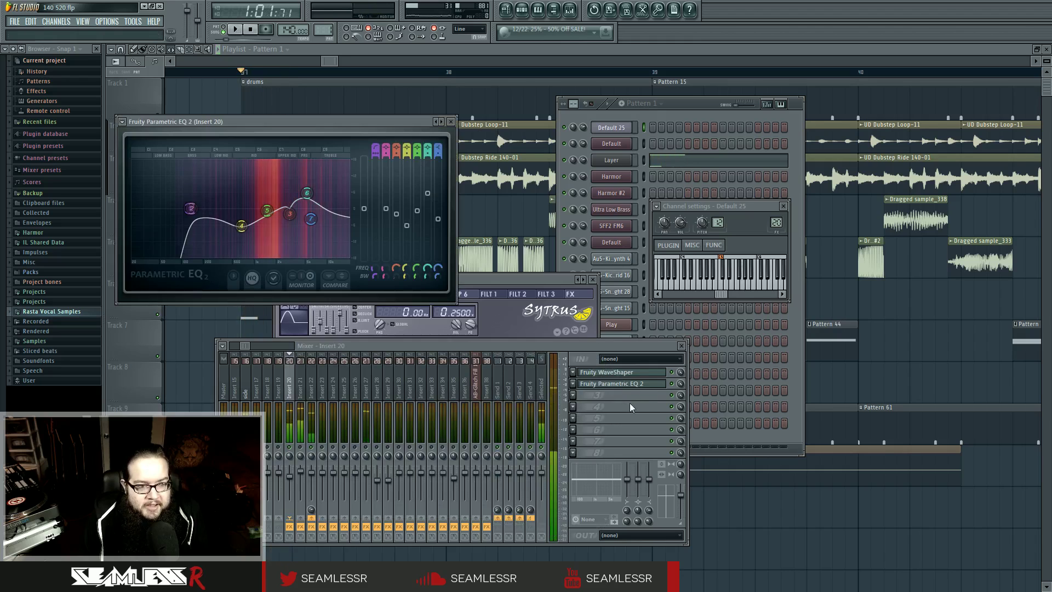
left_click(629, 406)
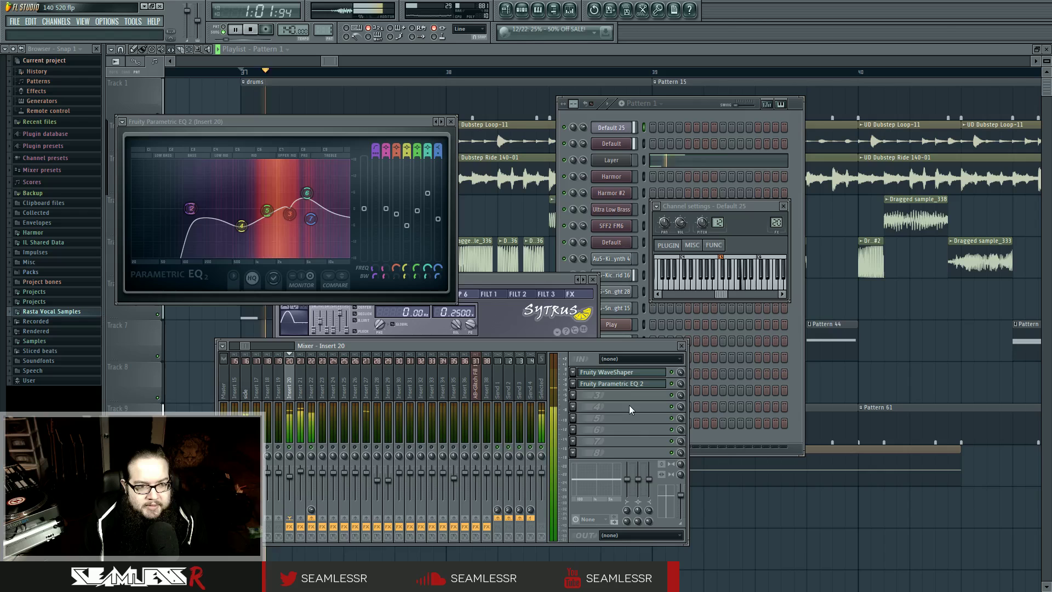
mouse_move(189, 208)
left_mouse_down()
mouse_move(137, 208)
mouse_move(191, 208)
left_mouse_up()
left_click(634, 412)
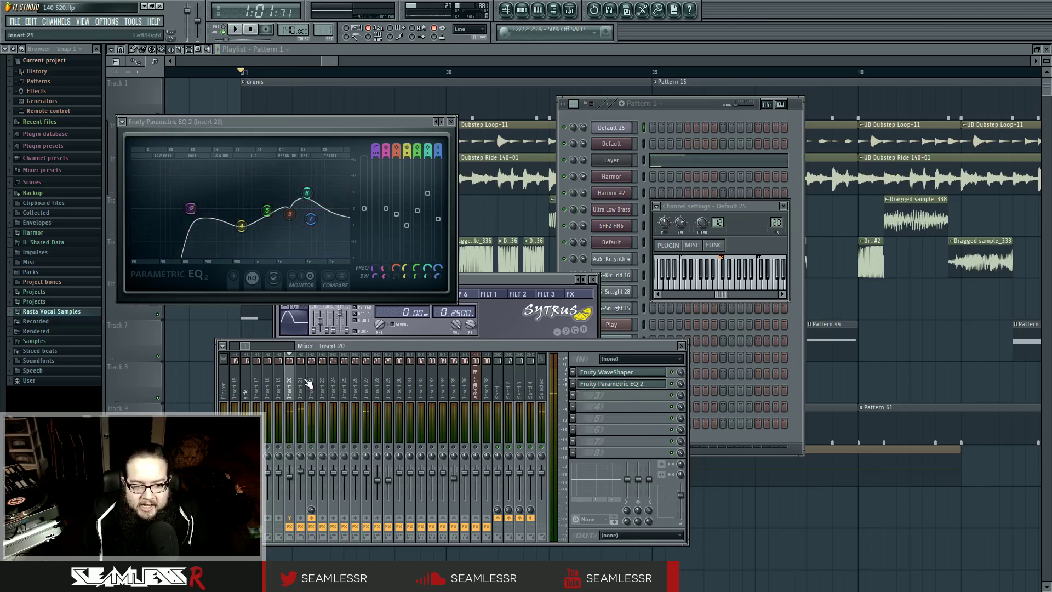
Step: Select mixer Insert 21, audition the sound, and open the Harmor plugin of the channel Default
left_click(302, 454)
key("space")
key("space")
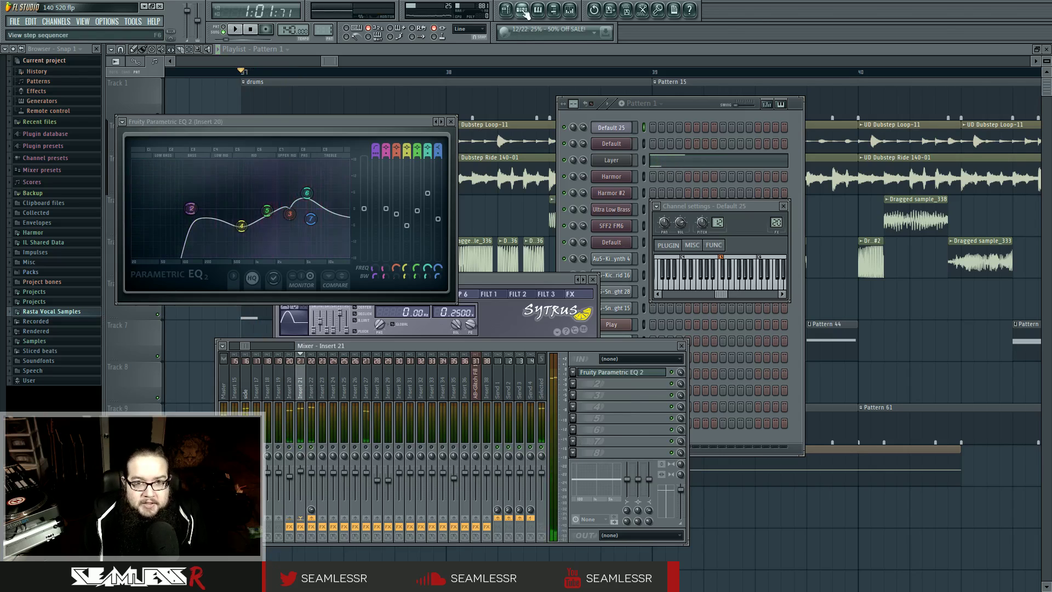
left_click(522, 10)
key("space")
key("space")
left_click(611, 176)
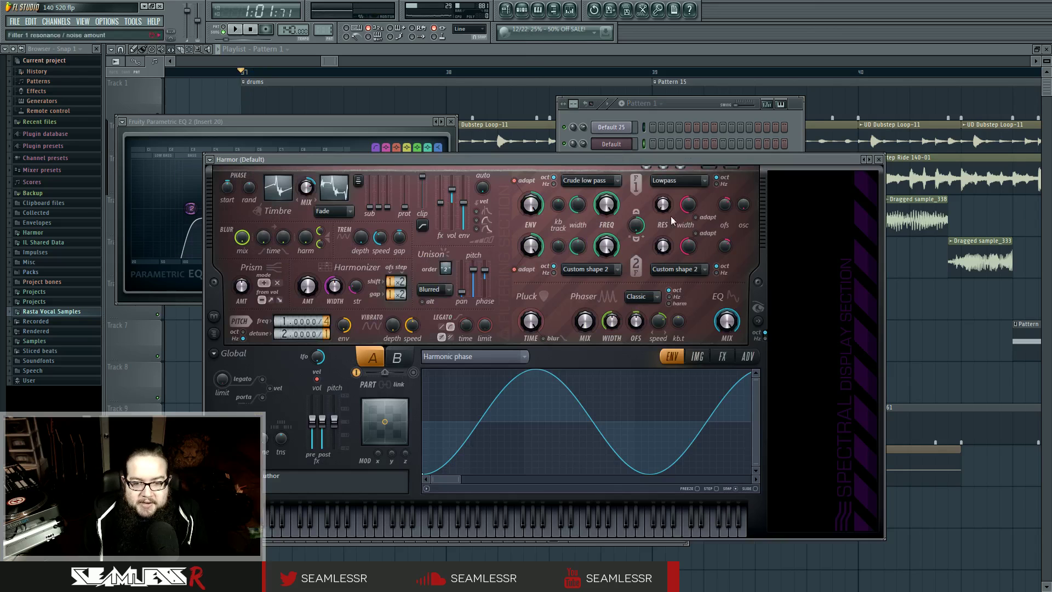
left_click_drag(539, 162, 518, 168)
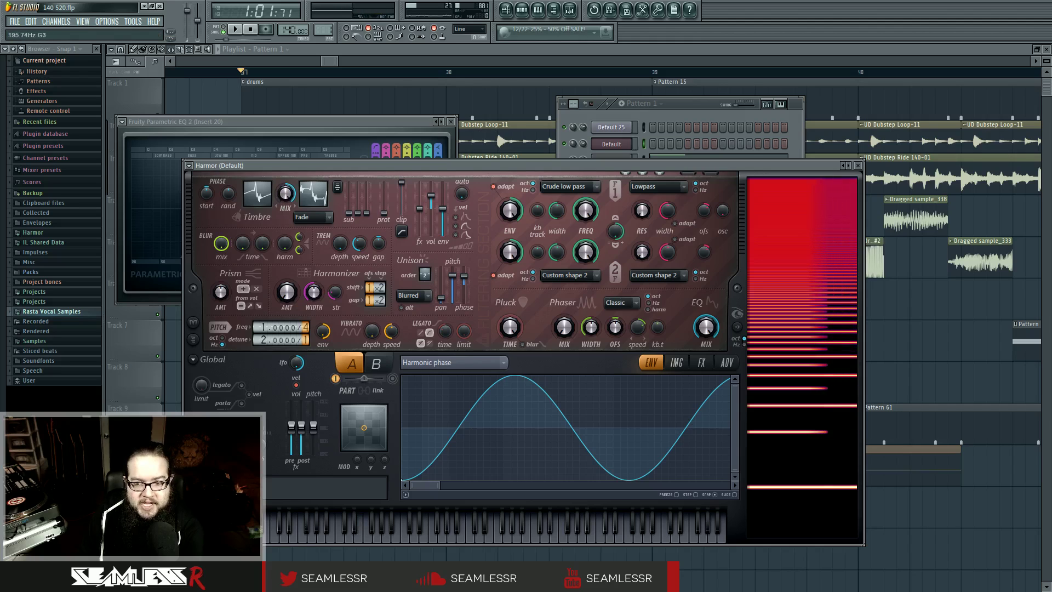
Step: Examine Harmor's Timbre 2 harmonic level graph, timbre mix and harmonic detune settings
left_click(312, 195)
left_click_drag(436, 481, 416, 484)
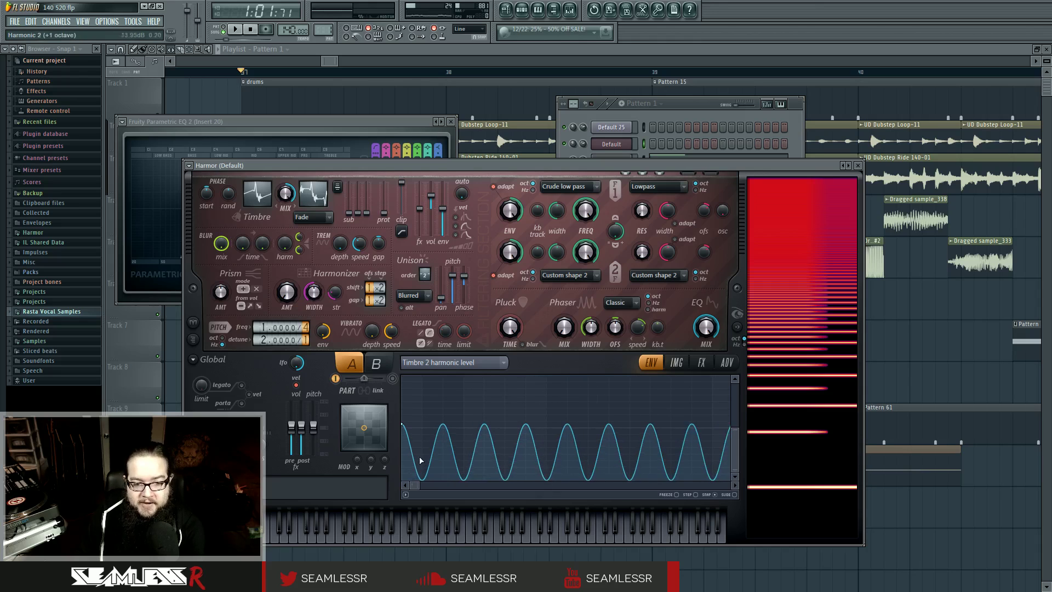
left_click_drag(416, 484, 741, 497)
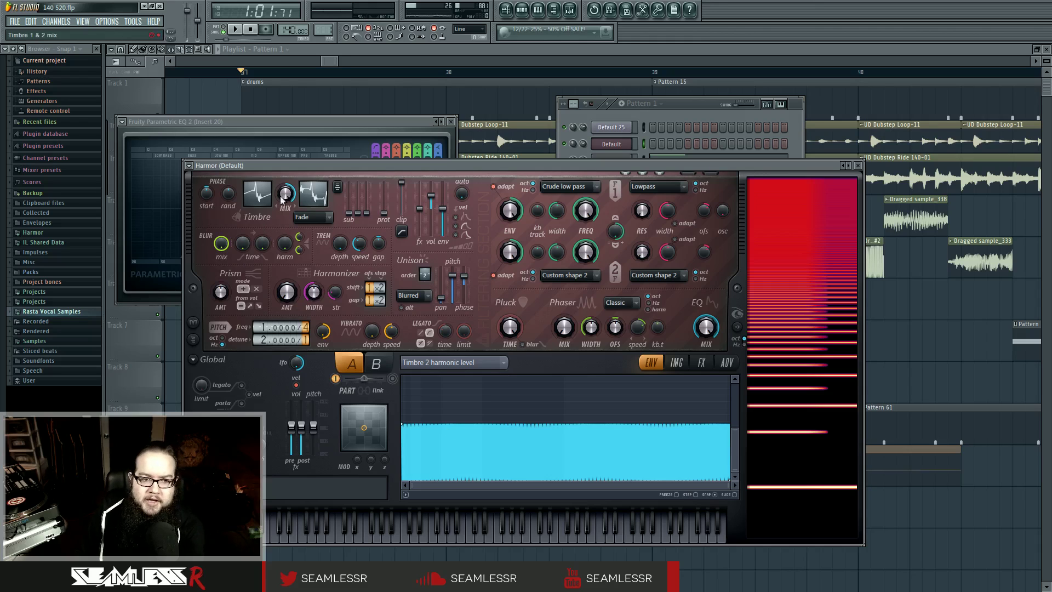
left_click_drag(284, 192, 285, 246)
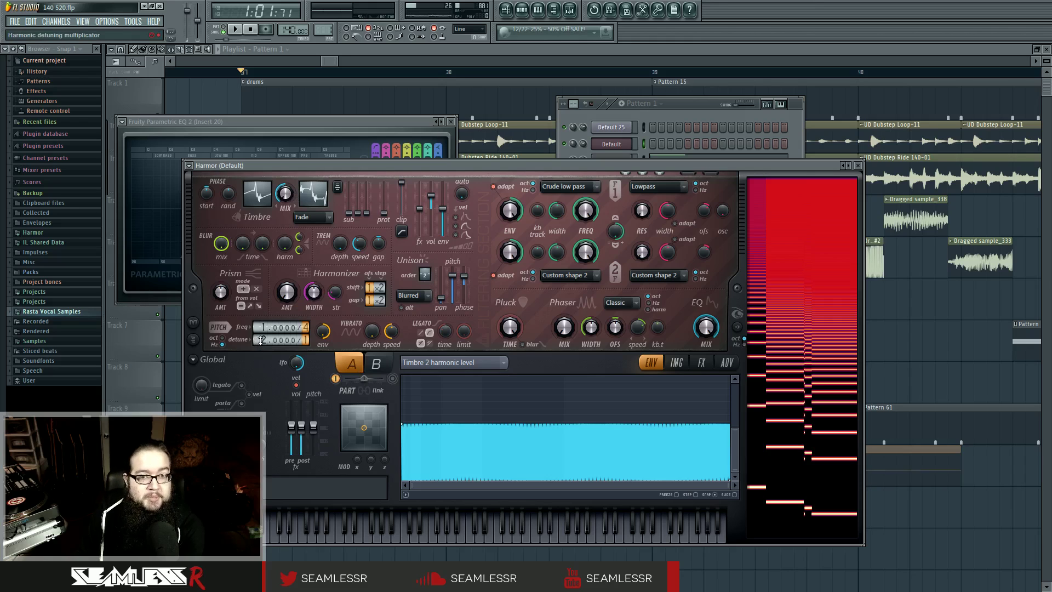
left_click_drag(261, 340, 261, 323)
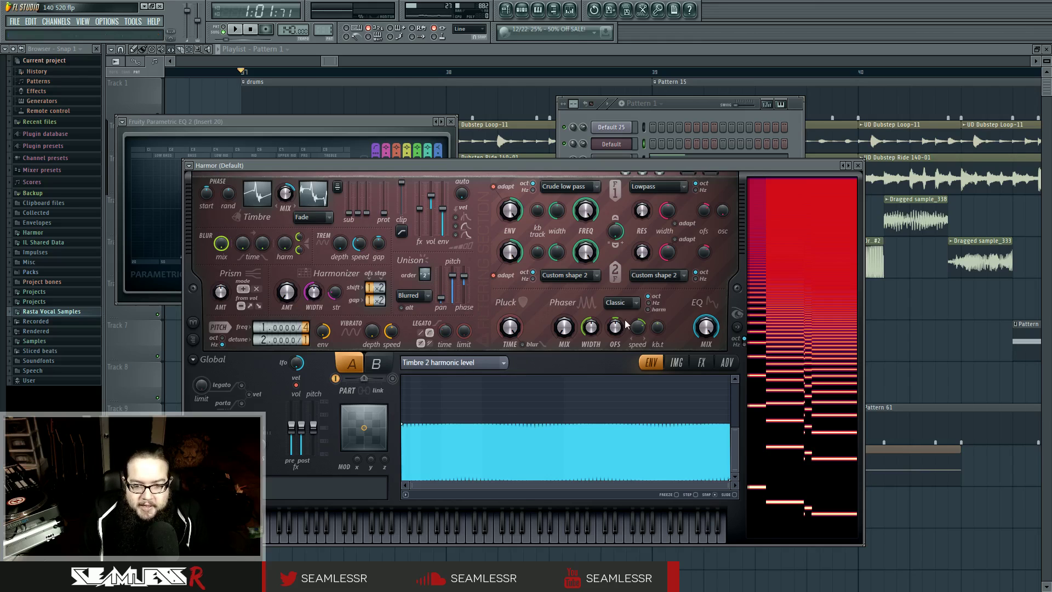
Step: Inspect Harmor's harmonic unison pitch, Local EQ and harmonic phase graphs
scroll(626, 311, "down", 1)
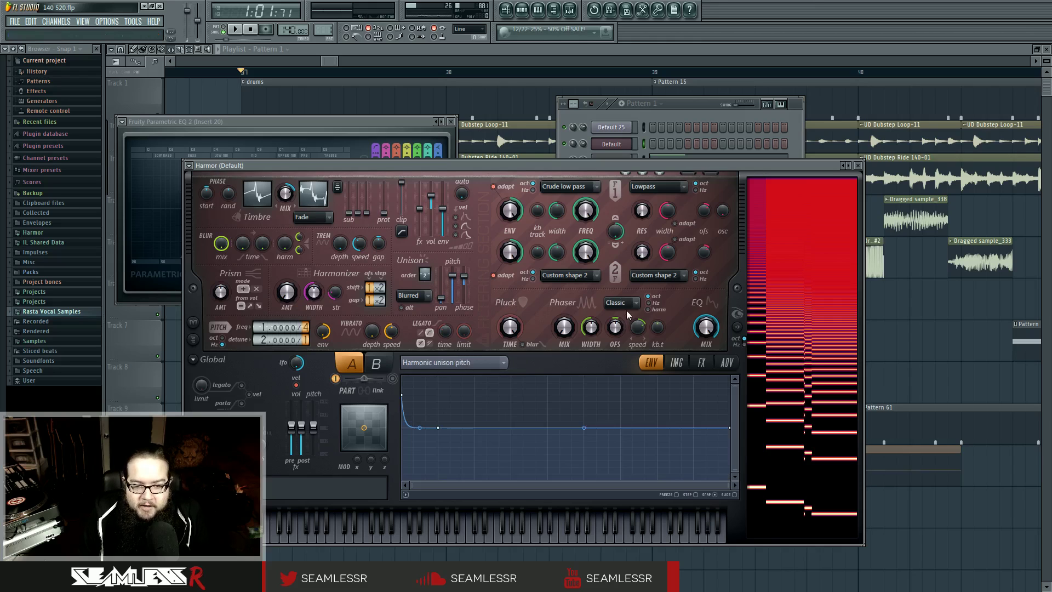
left_click(489, 363)
left_click(631, 252)
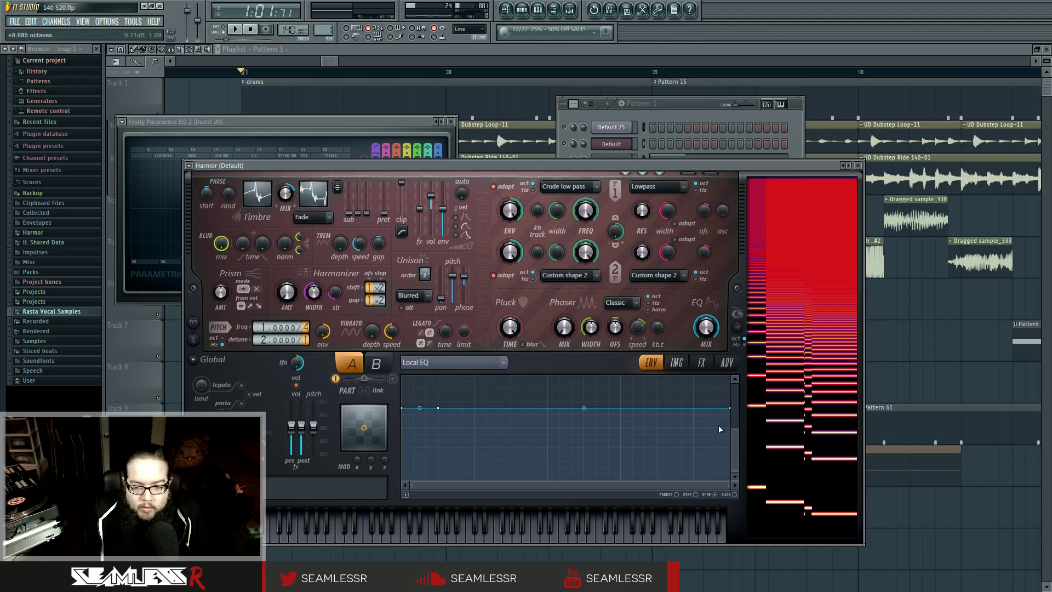
left_click_drag(735, 427, 740, 360)
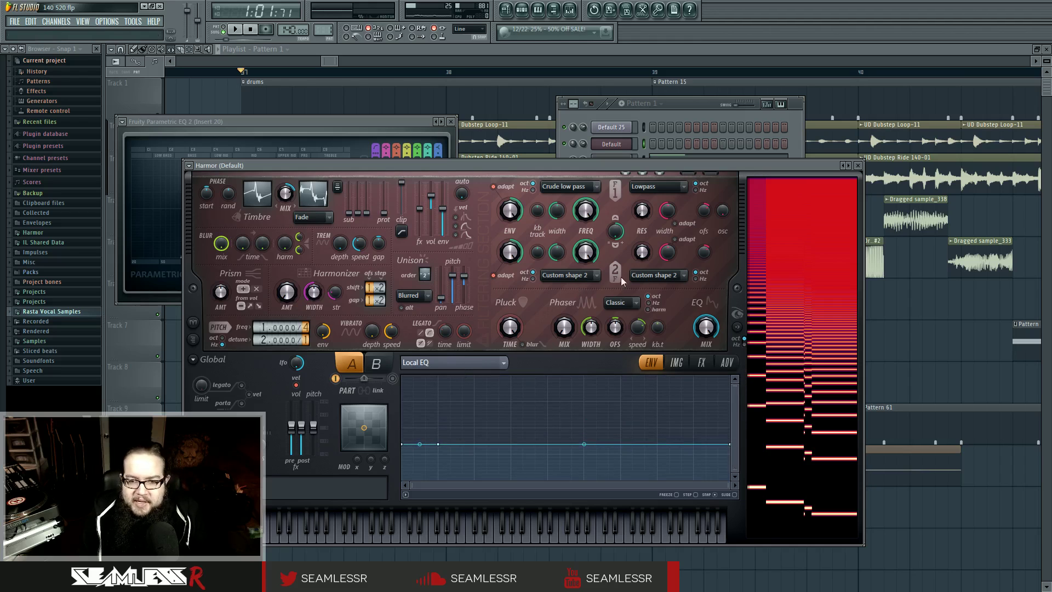
left_click(639, 246)
left_click_drag(442, 486, 783, 485)
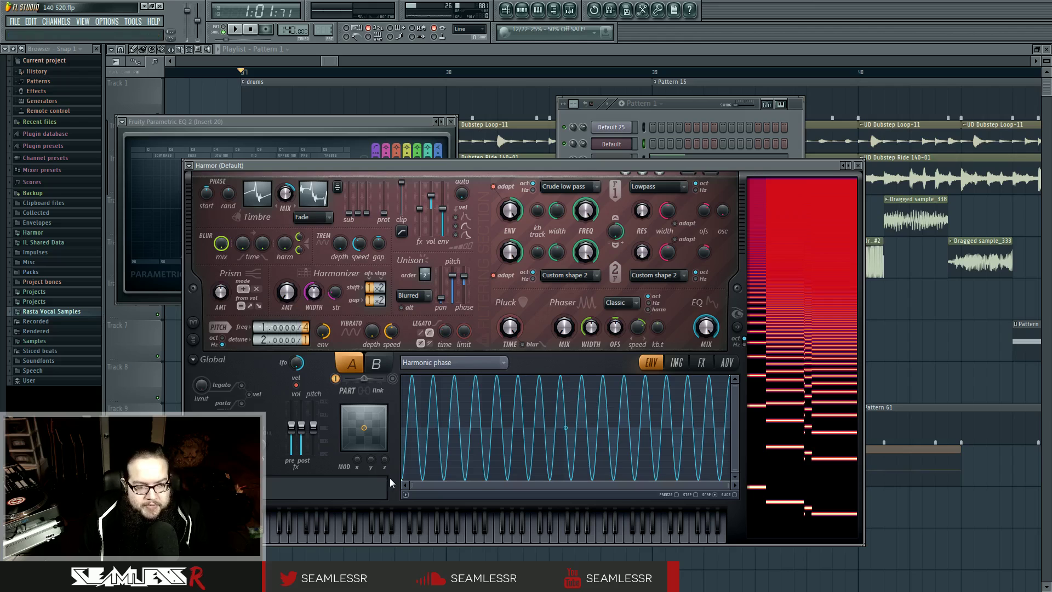
Step: Audition the Harmor sound, bring back the channels and mixer, and view the Fruity Parametric EQ 2 on Insert 21
key("space")
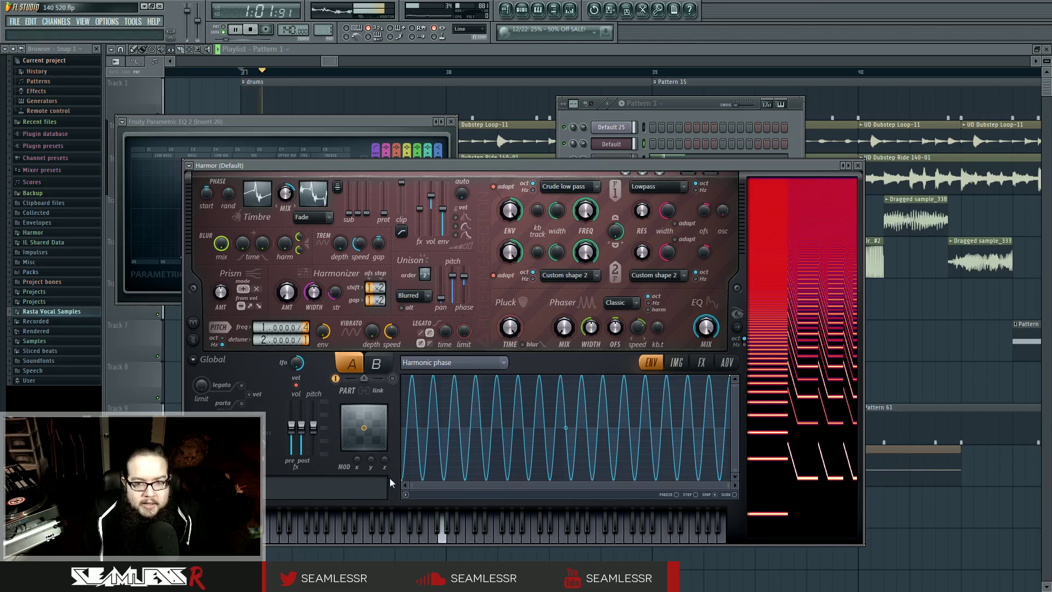
key("space")
left_click(715, 105)
left_click(574, 9)
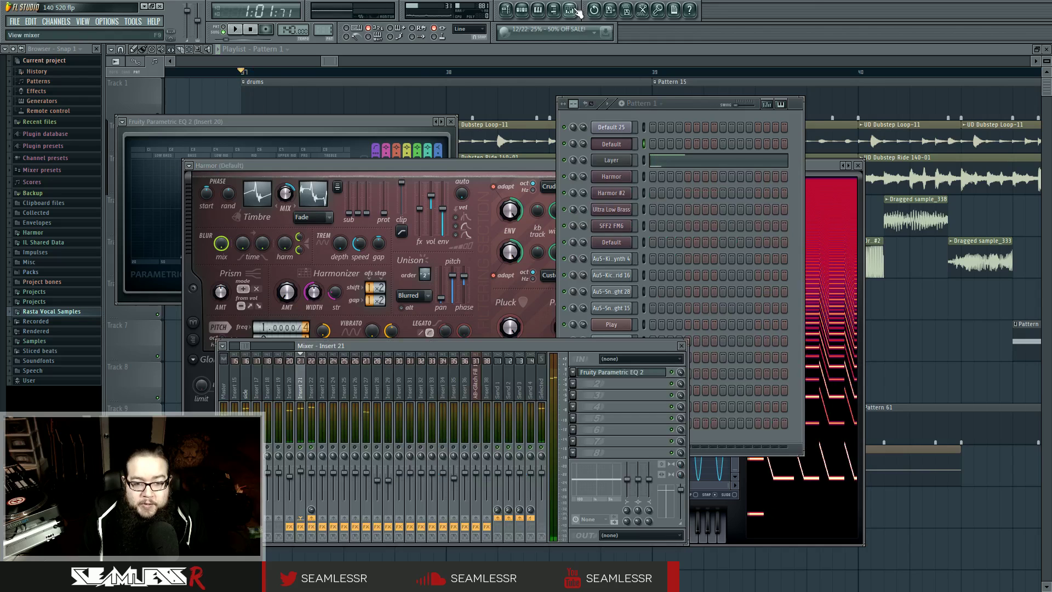
left_click(610, 372)
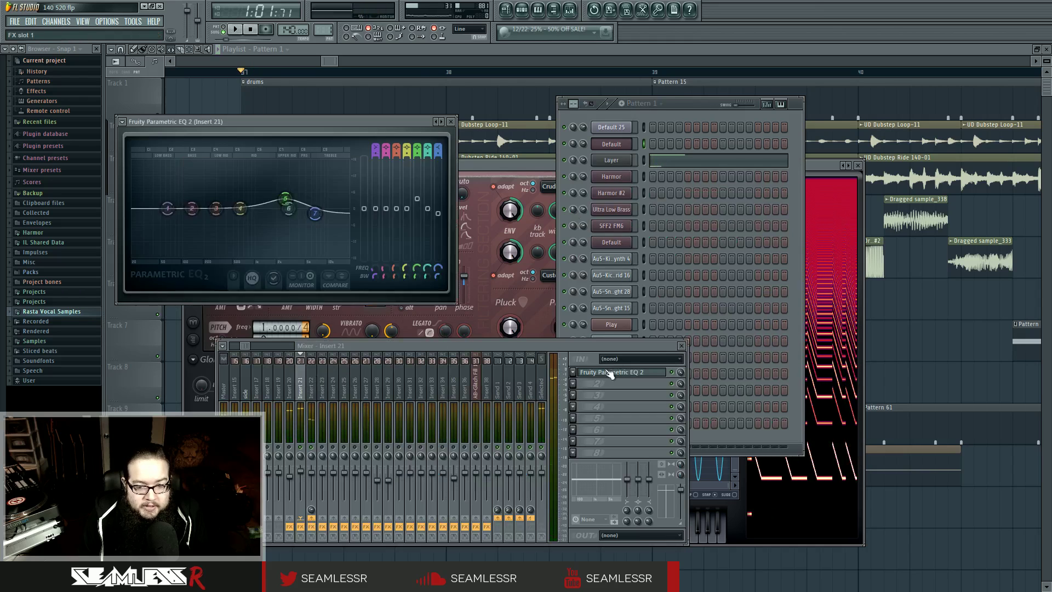
left_click(608, 371)
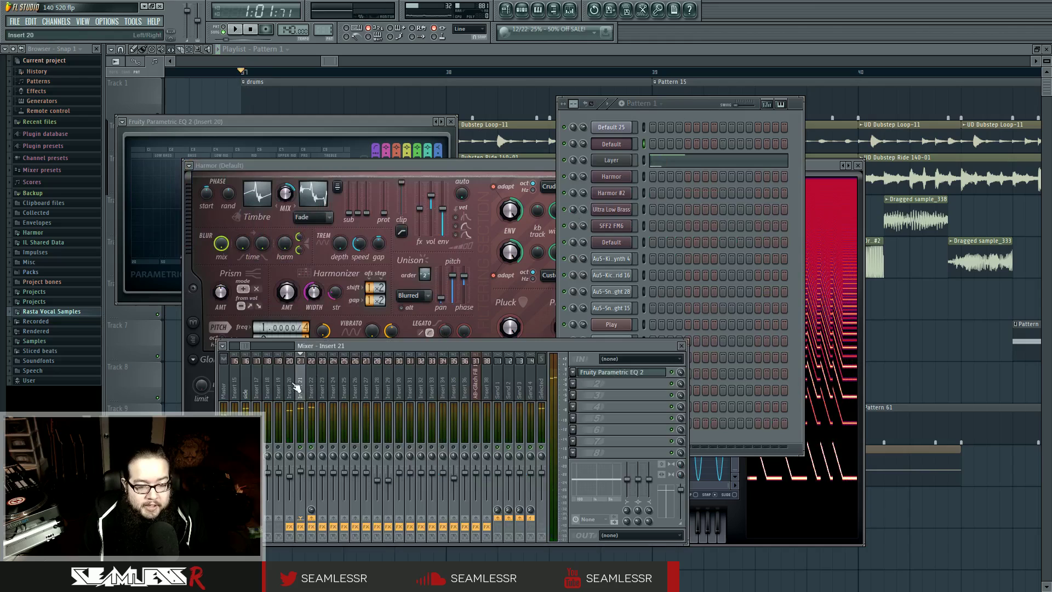
Step: Show the Pattern 1 clip and its Fruity Free Filter envelope up close in the playlist, with the effects on mixer Insert 22
left_click(412, 164)
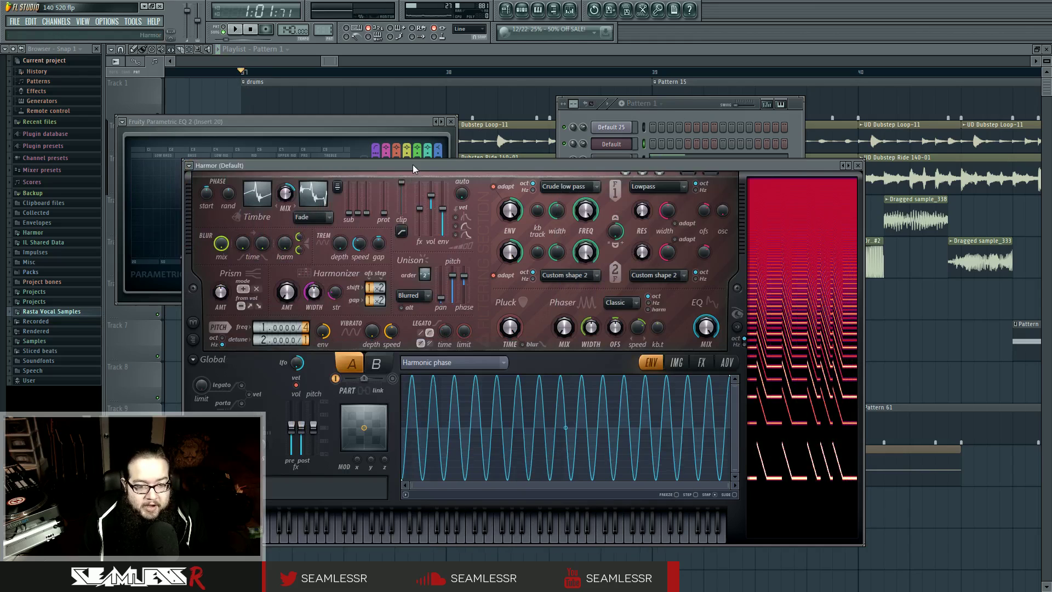
left_click(332, 60)
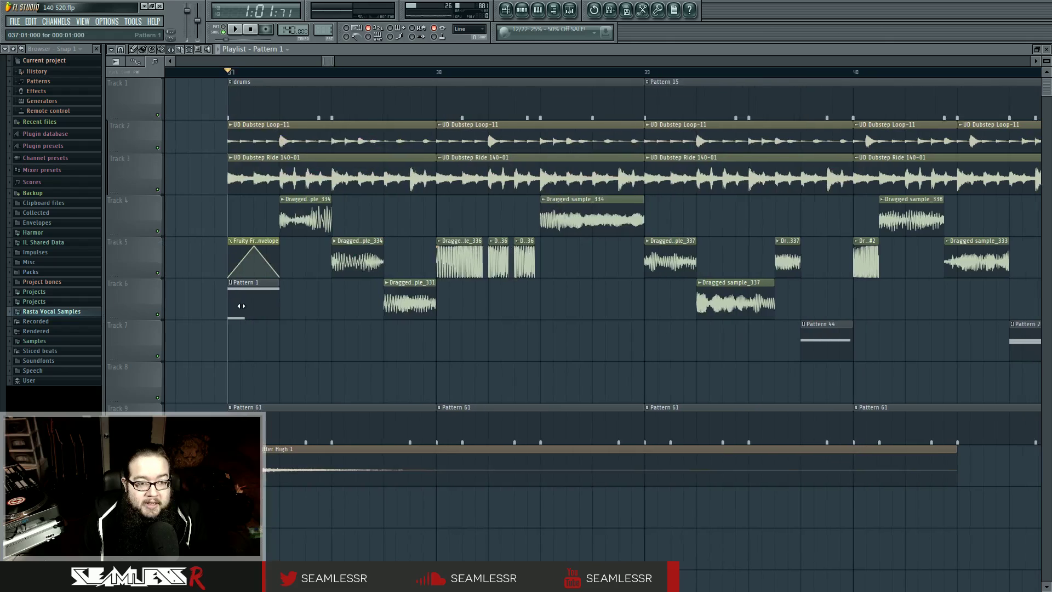
scroll(242, 305, "up", 4)
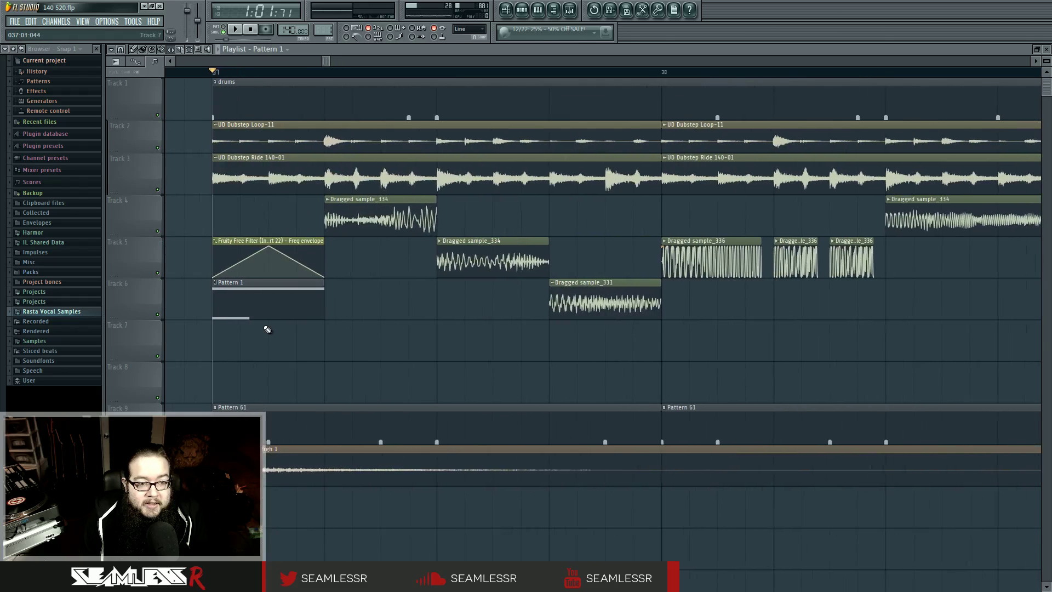
left_click(570, 9)
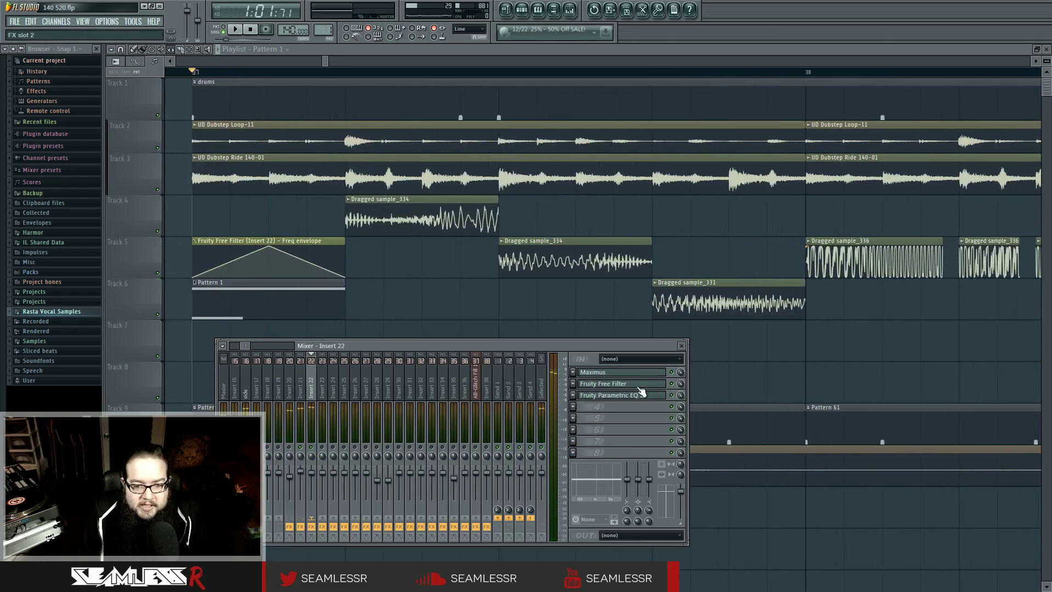
Step: Examine the Maximus, Fruity Free Filter and Fruity Parametric EQ 2 on mixer Insert 22 during playback
left_click(644, 373)
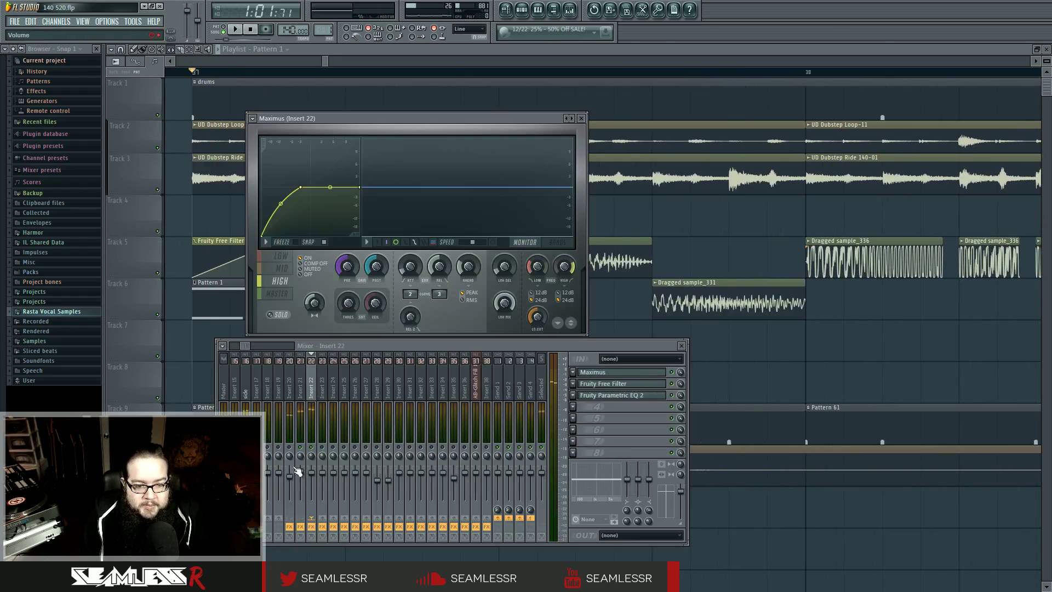
left_click(289, 448)
left_click(634, 384)
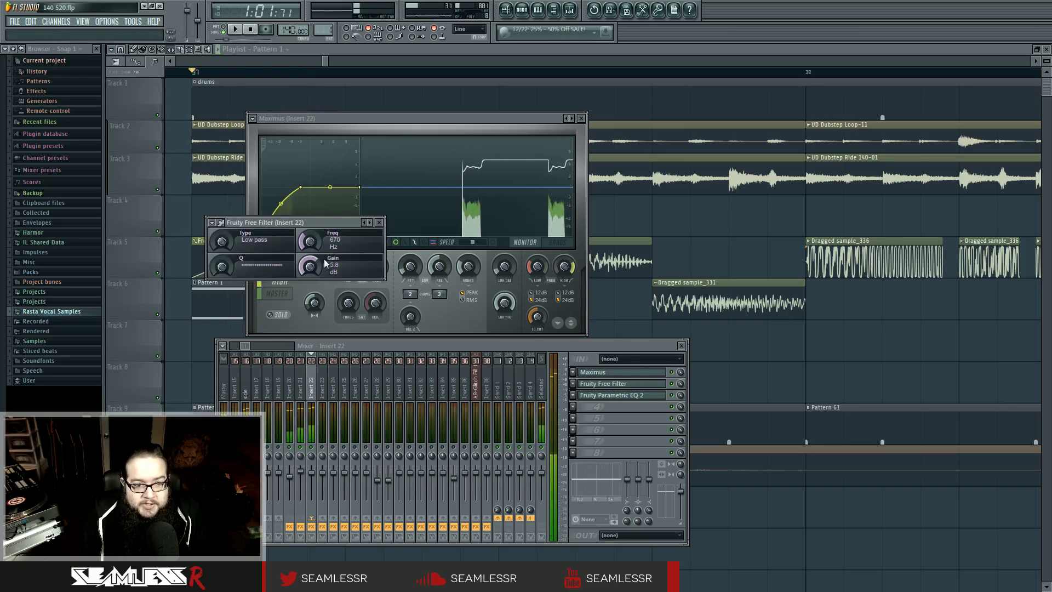
left_click(635, 395)
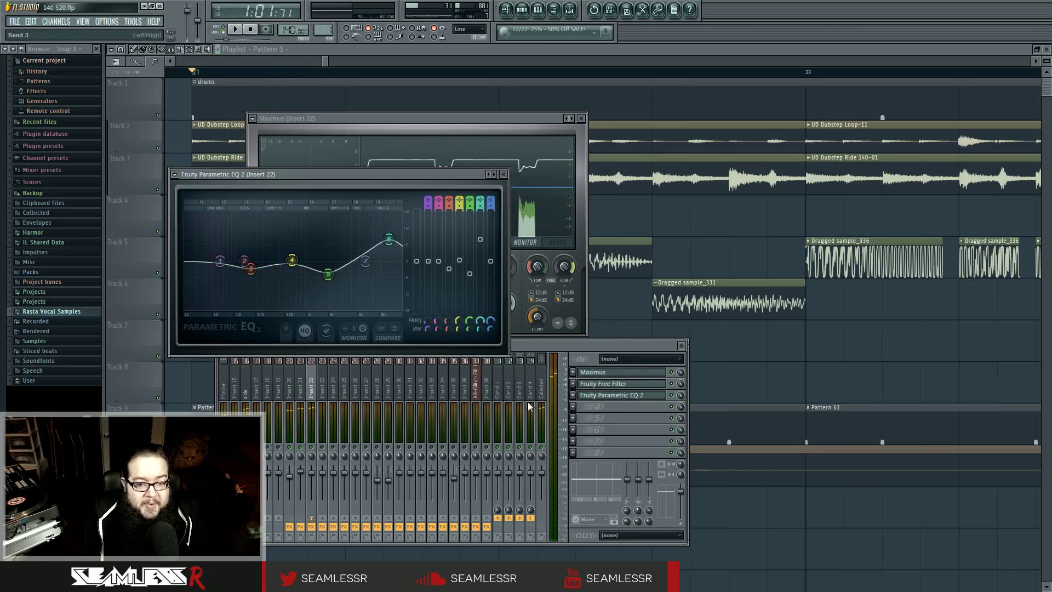
right_click(311, 447)
key("space")
key("space")
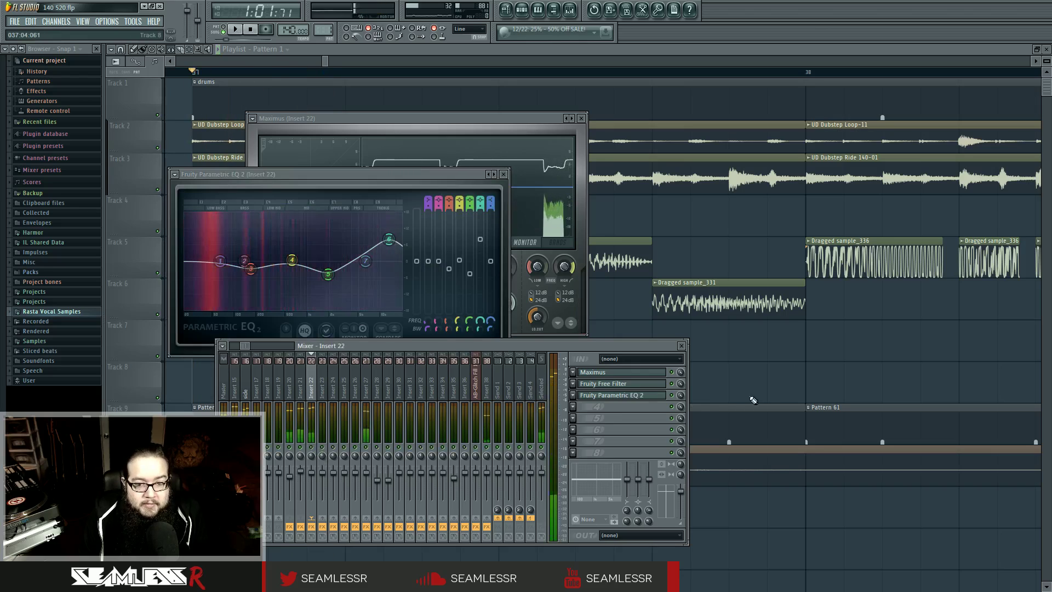
Step: Hide the mixer and effect windows, and audition the arrangement from bar 53 and from bar 59
right_click(750, 398)
scroll(731, 371, "down", 4)
left_click_drag(890, 343, 407, 363)
scroll(407, 363, "down", 4)
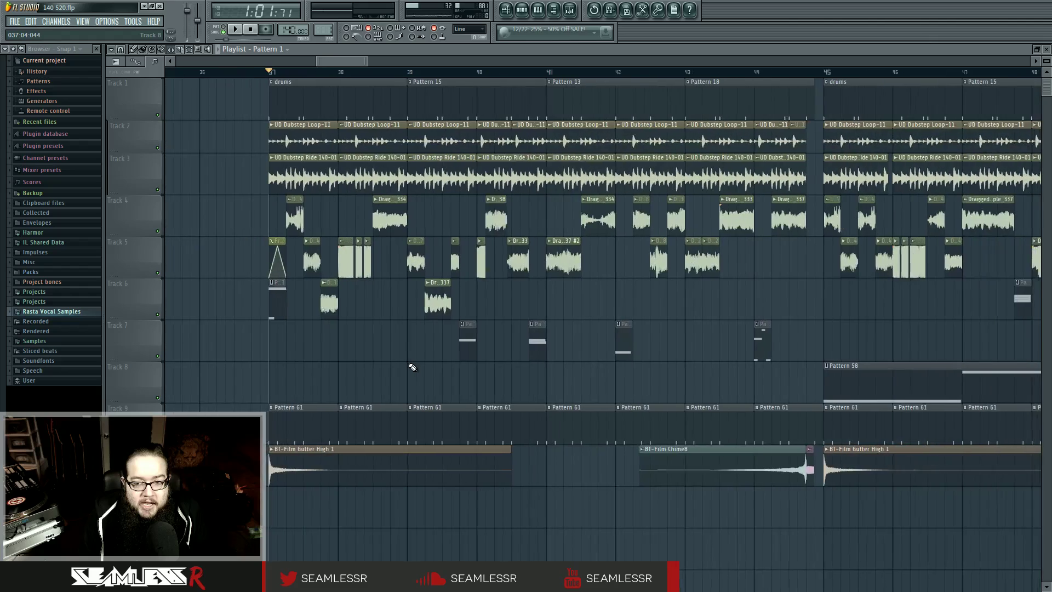
left_click(925, 76)
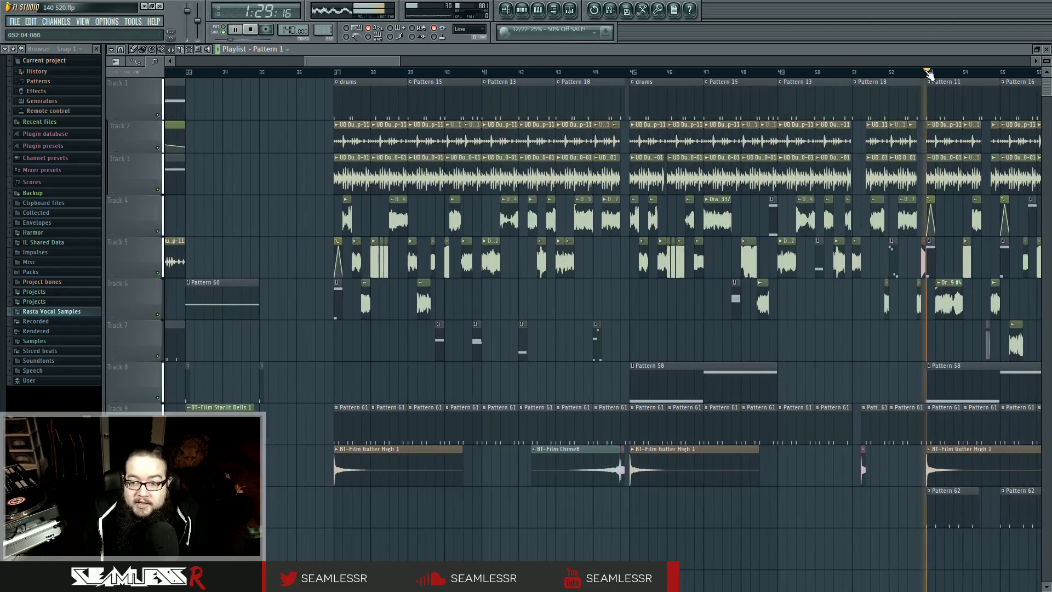
key("space")
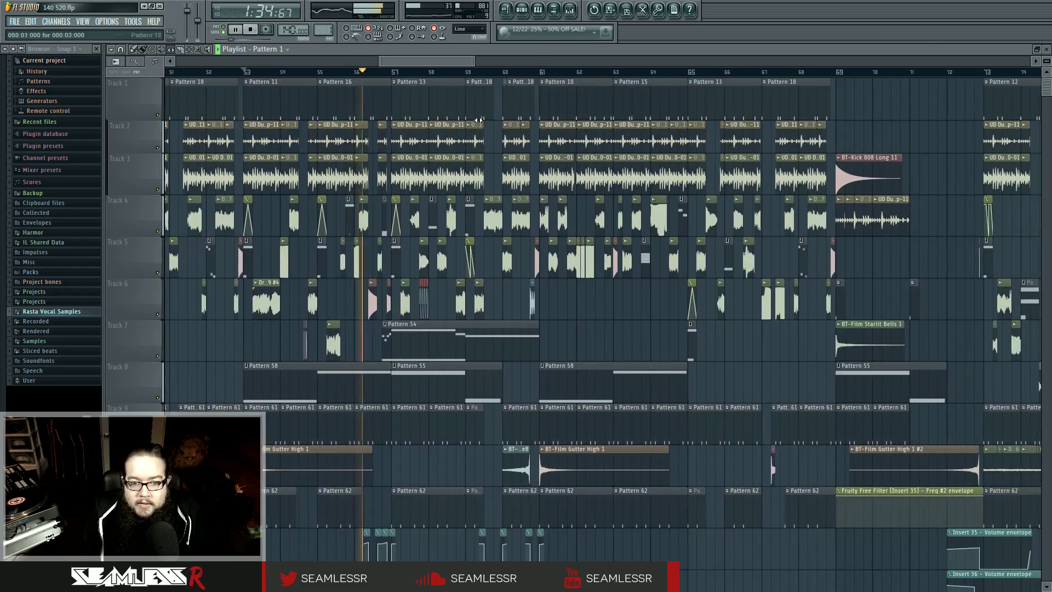
left_click(467, 73)
left_click(468, 73)
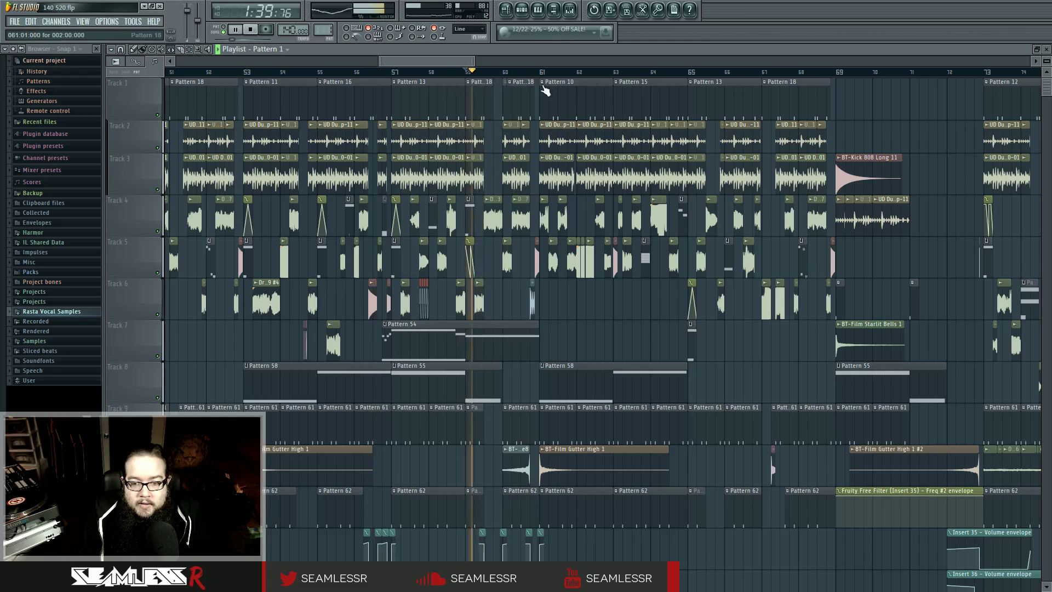
Step: Audition further sections of the arrangement from about bars 65, 77 and 89, and stop playback
left_click(681, 73)
left_click_drag(747, 251, 475, 252)
left_click(572, 73)
left_click_drag(765, 277, 471, 277)
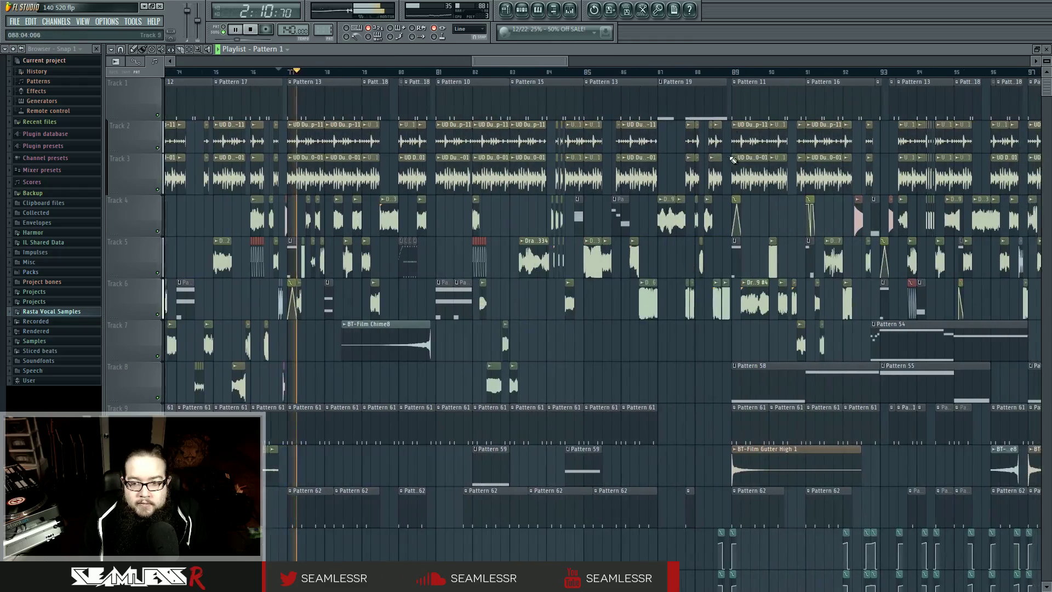
left_click(731, 73)
key("space")
Step: Return to the first drop at bar 37 and audition the second short pattern clip on Track 7
left_click_drag(411, 350, 739, 307)
left_click_drag(411, 301, 645, 321)
scroll(627, 317, "up", 3)
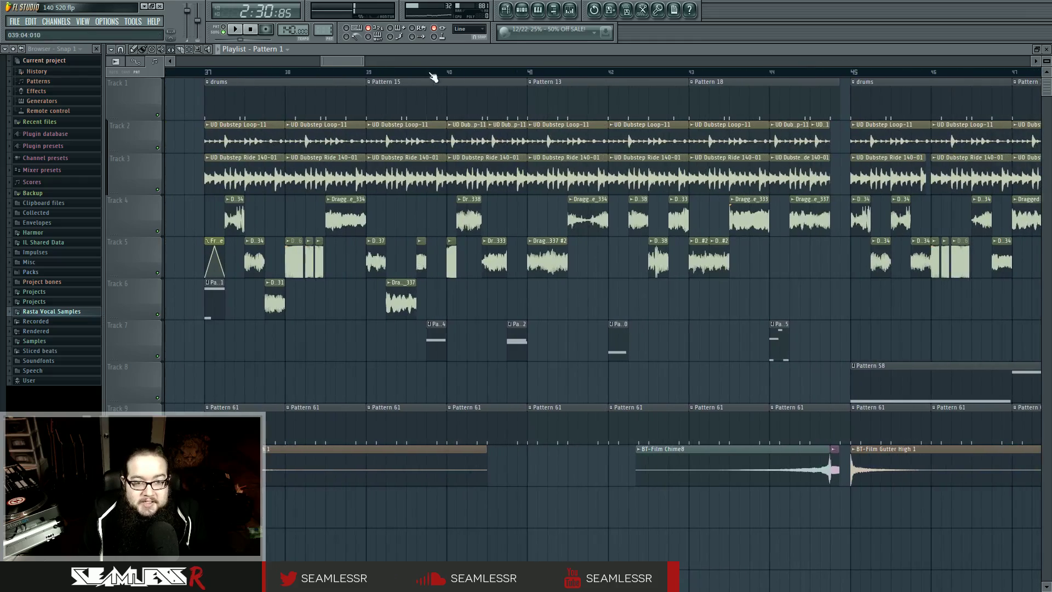
key("space")
left_click(507, 71)
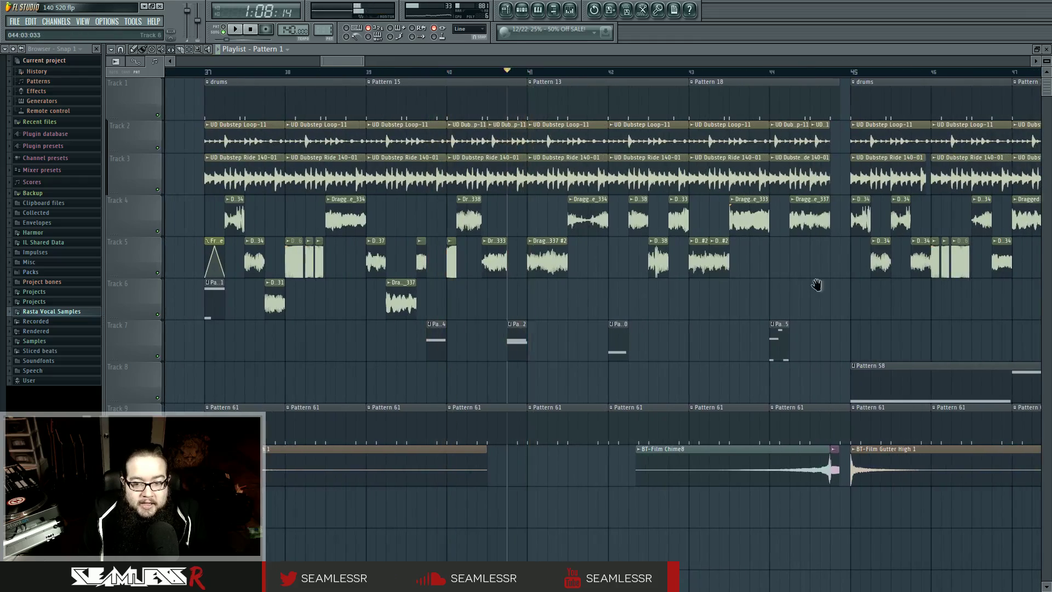
Step: Audition the sliced samples and pattern clips from bar 84, and stop playback
left_click_drag(817, 284, 511, 320)
scroll(509, 321, "down", 5)
left_click_drag(811, 293, 518, 293)
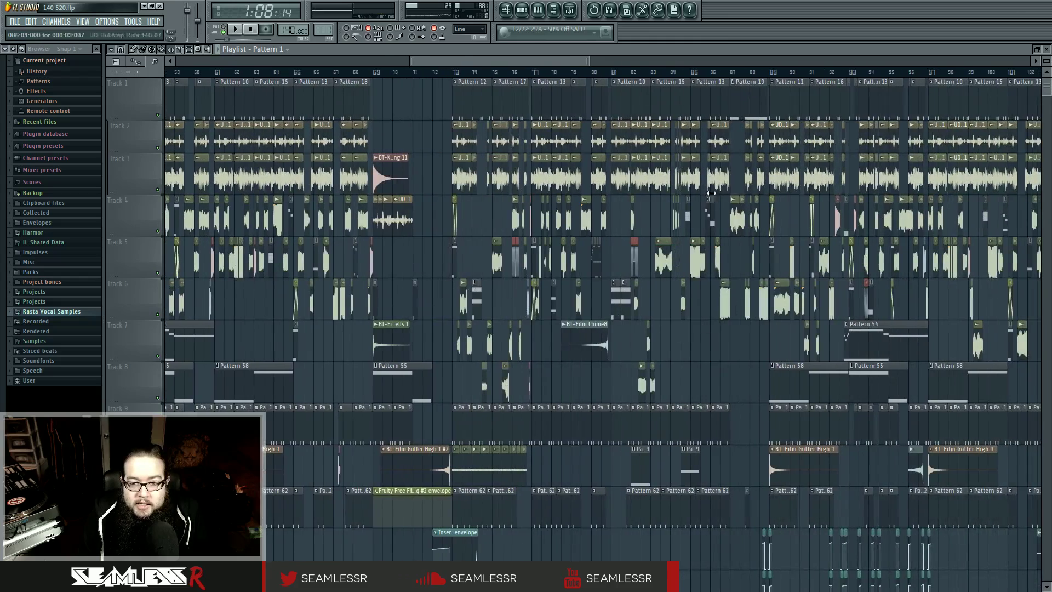
scroll(711, 193, "up", 6)
left_click(549, 71)
key("space")
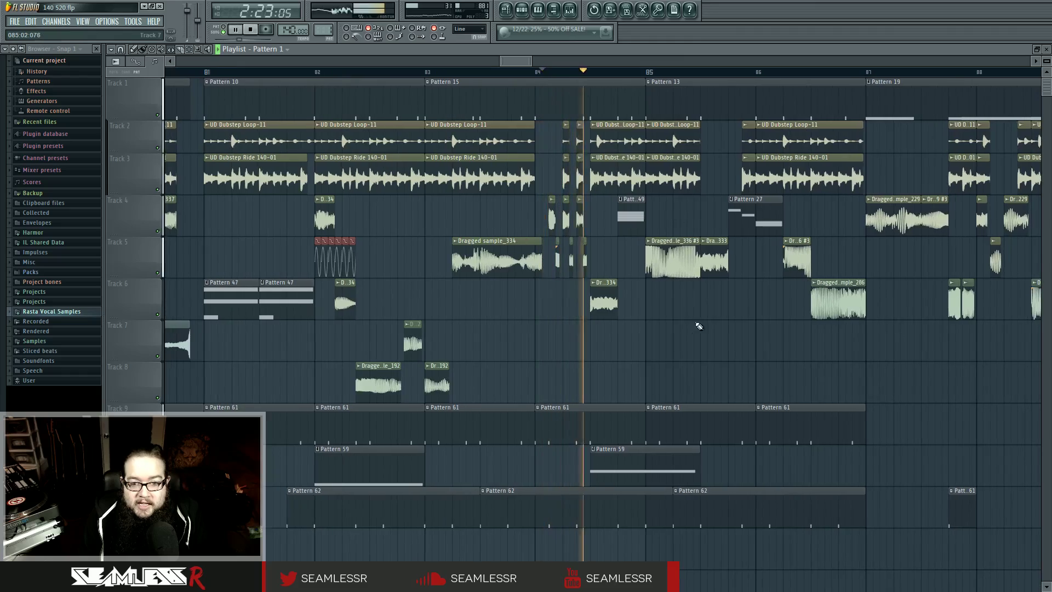
scroll(687, 339, "down", 6)
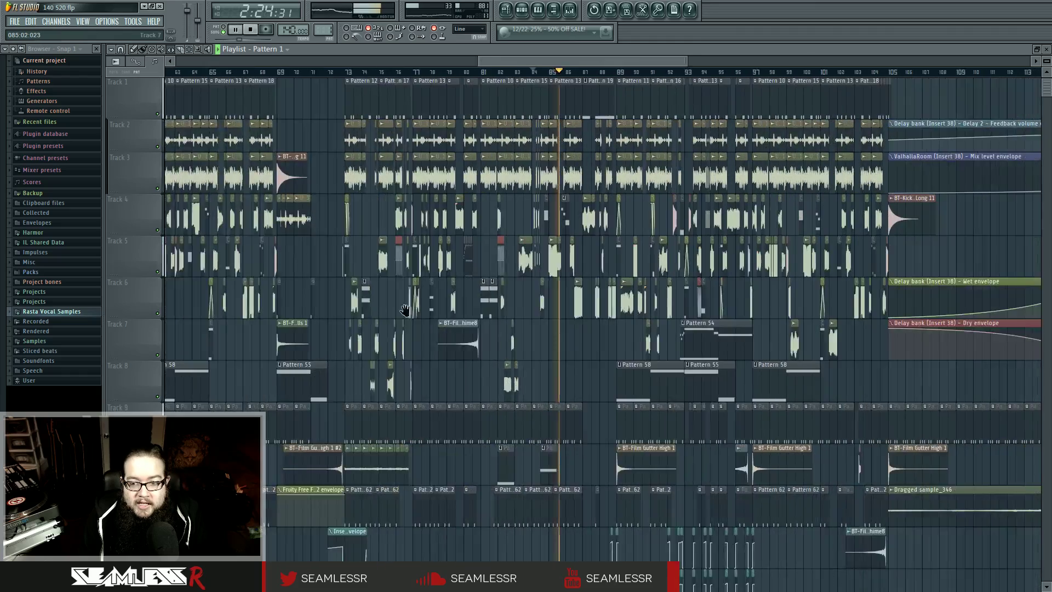
key("space")
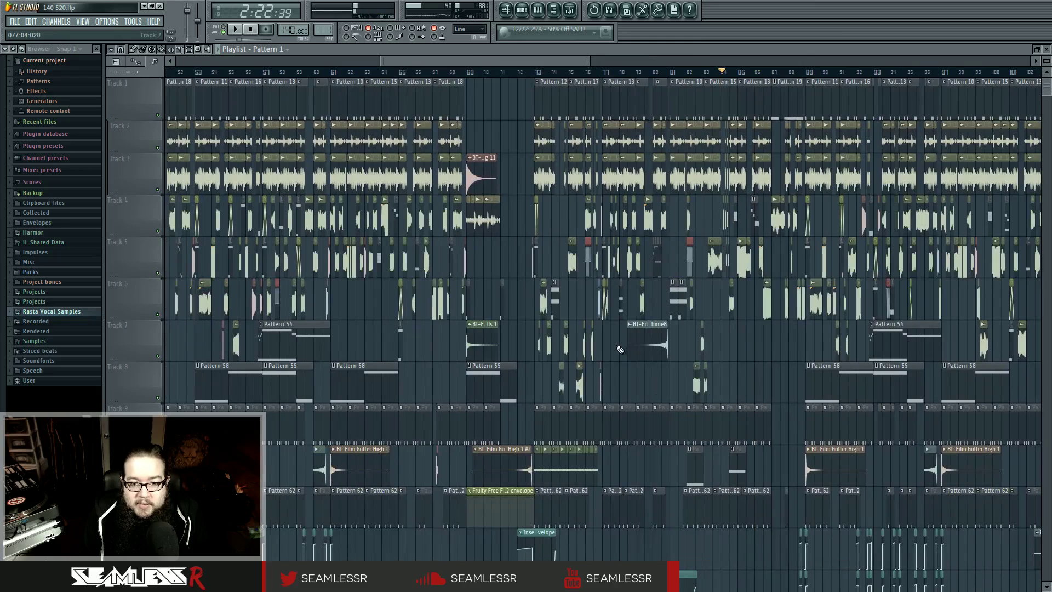
Step: Audition the playlist from bar 74 and open the Pattern 47 clip on Track 6 in the piano roll
scroll(621, 349, "up", 4)
left_click(460, 73)
key("space")
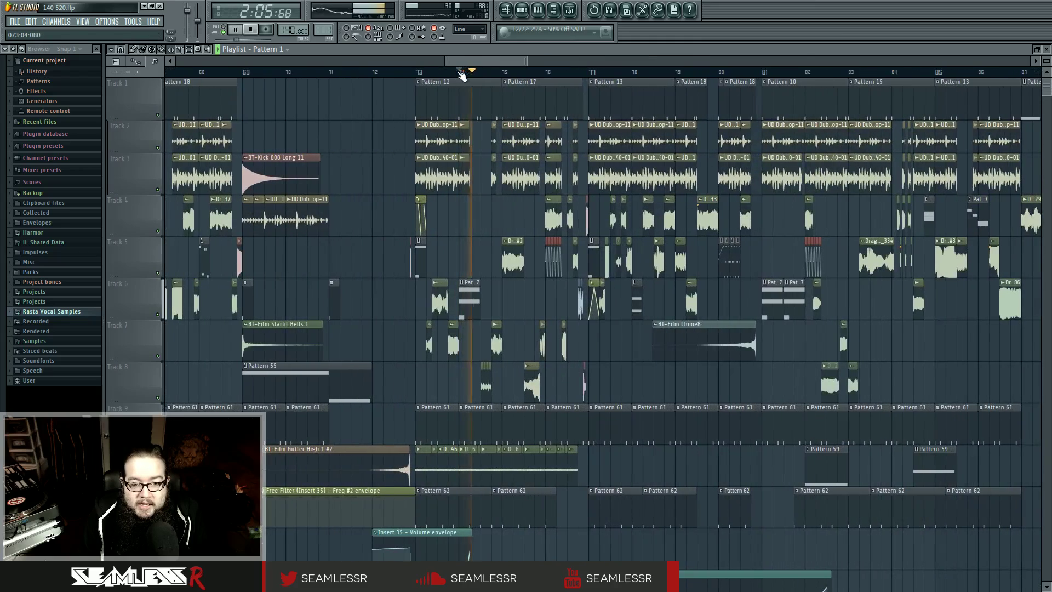
key("space")
double_click(470, 307)
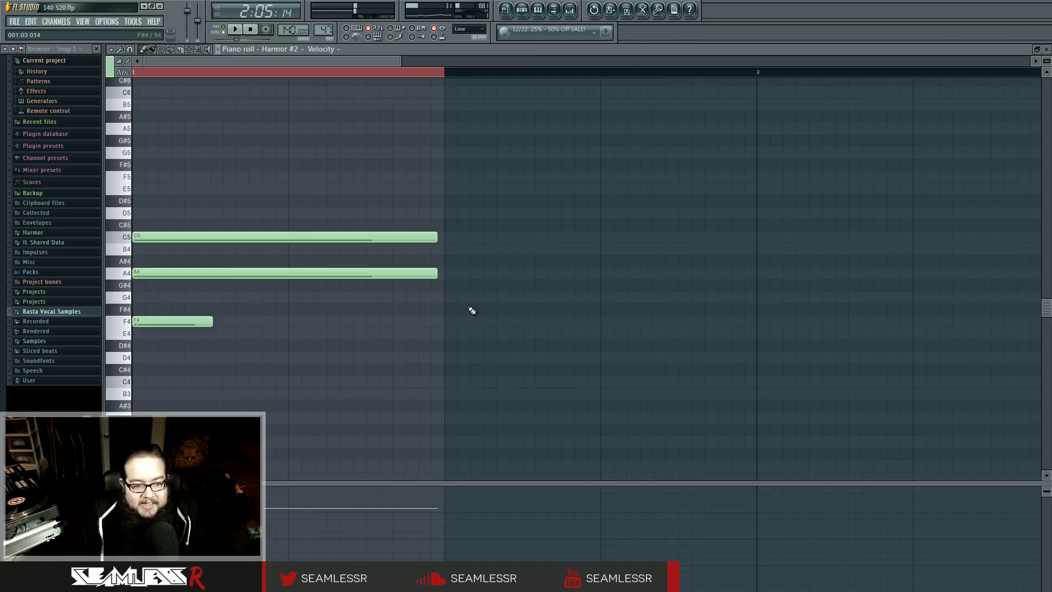
Step: Play Pattern 47 on its own in pattern mode, and open the Harmor #2 channel's plugin
left_click(226, 31)
key("space")
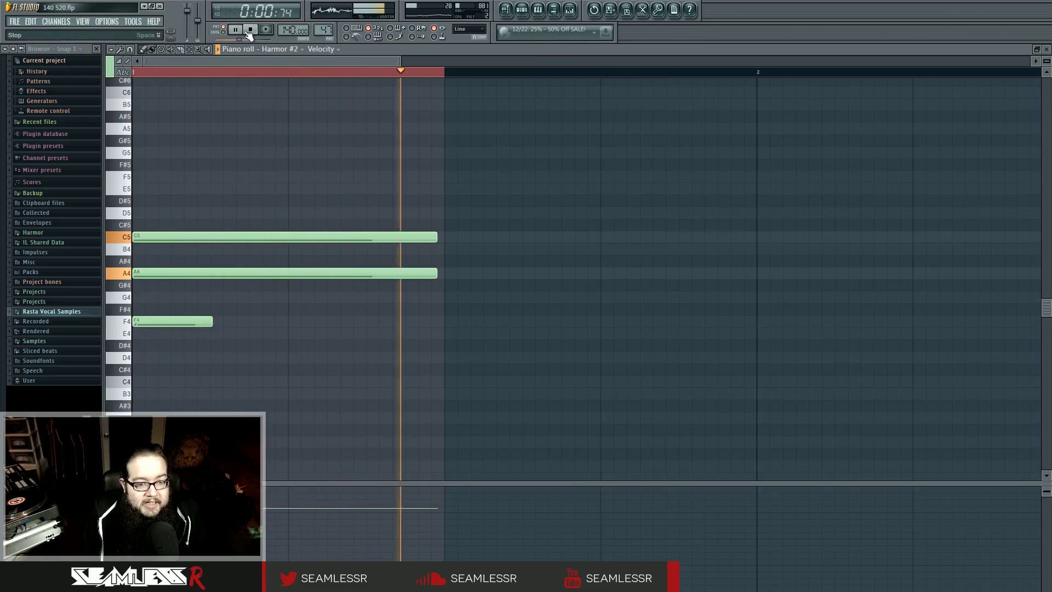
key("space")
scroll(514, 282, "down", 2)
left_click(520, 13)
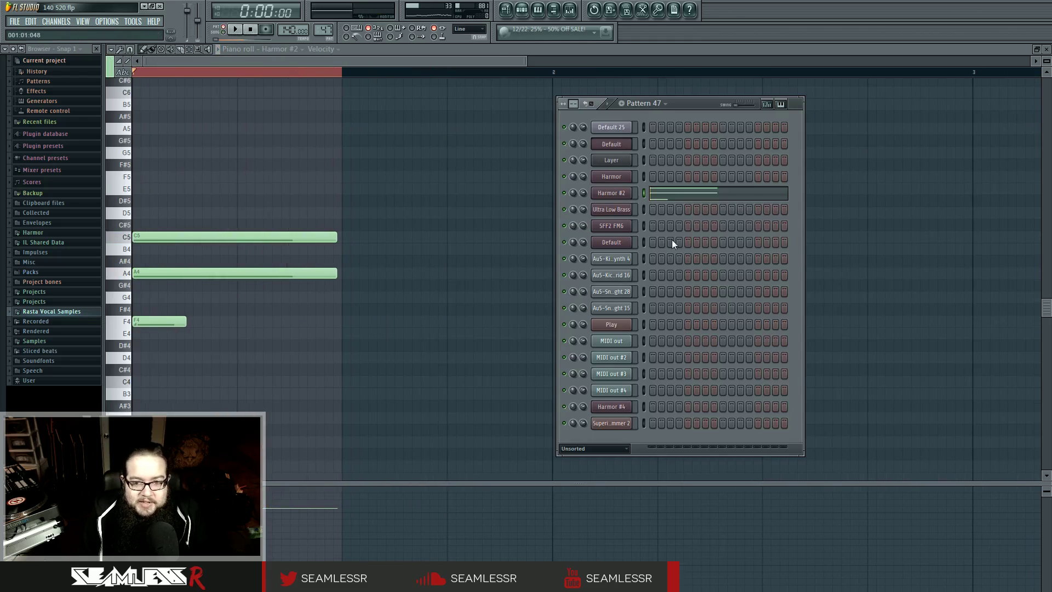
left_click(614, 193)
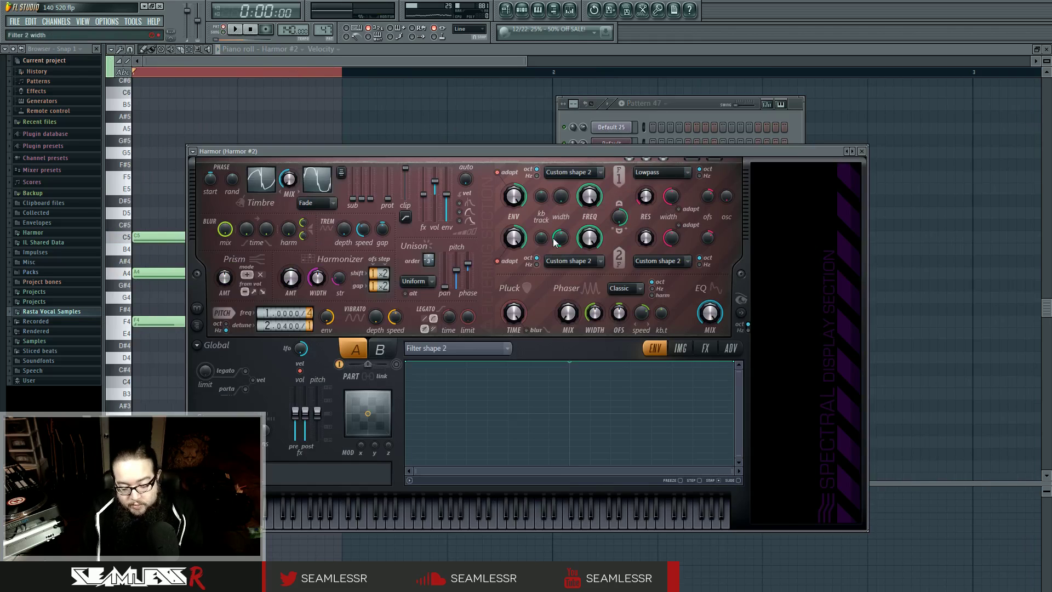
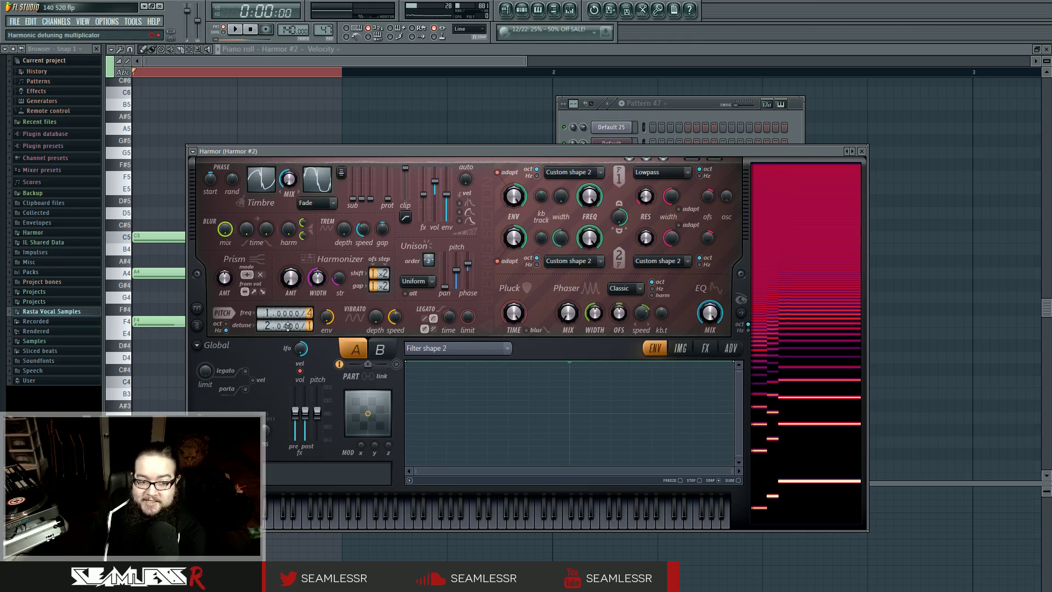
Step: Inspect the unison pitch thickness envelope and the harmonic unison pitch graph in Harmor #2
left_click(465, 347)
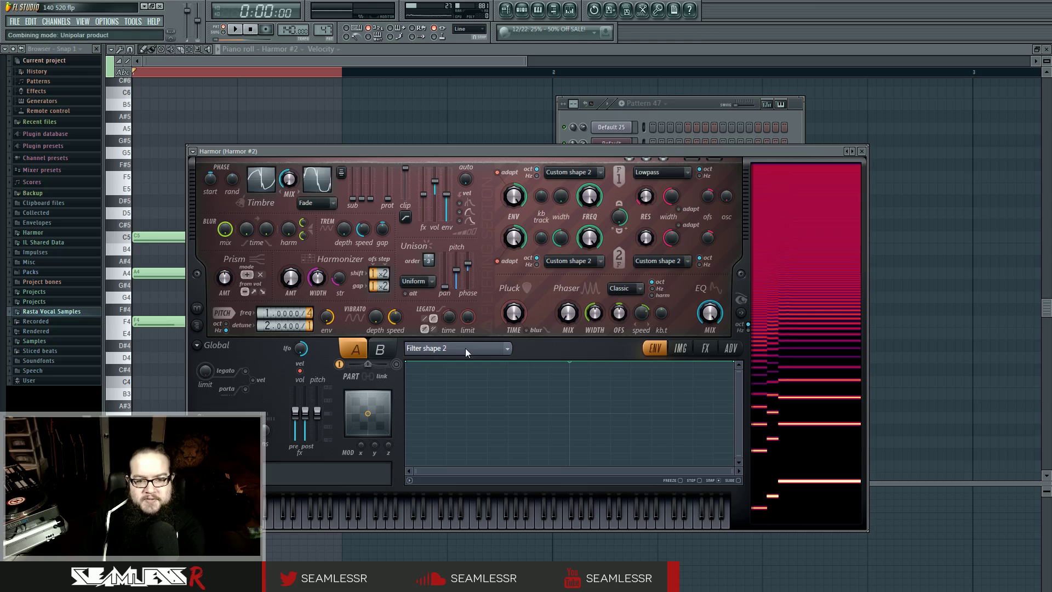
left_click(457, 538)
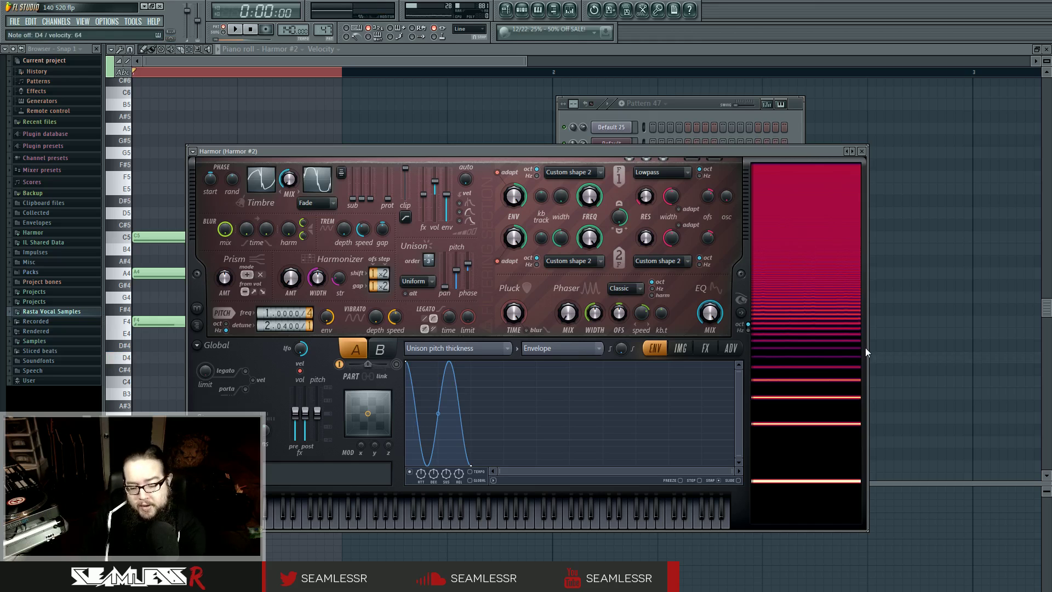
left_click(506, 348)
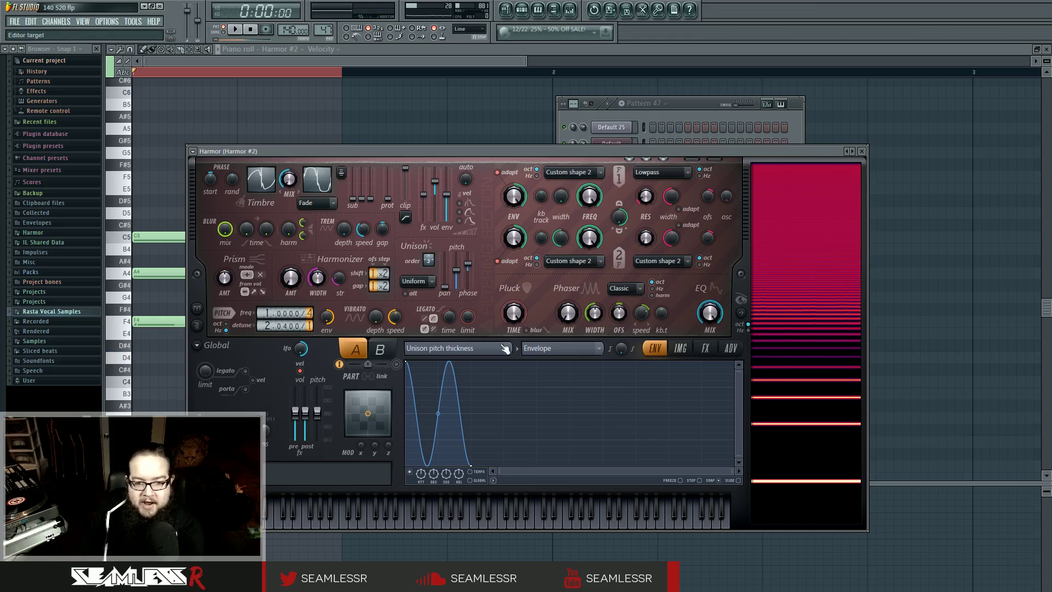
left_click(638, 312)
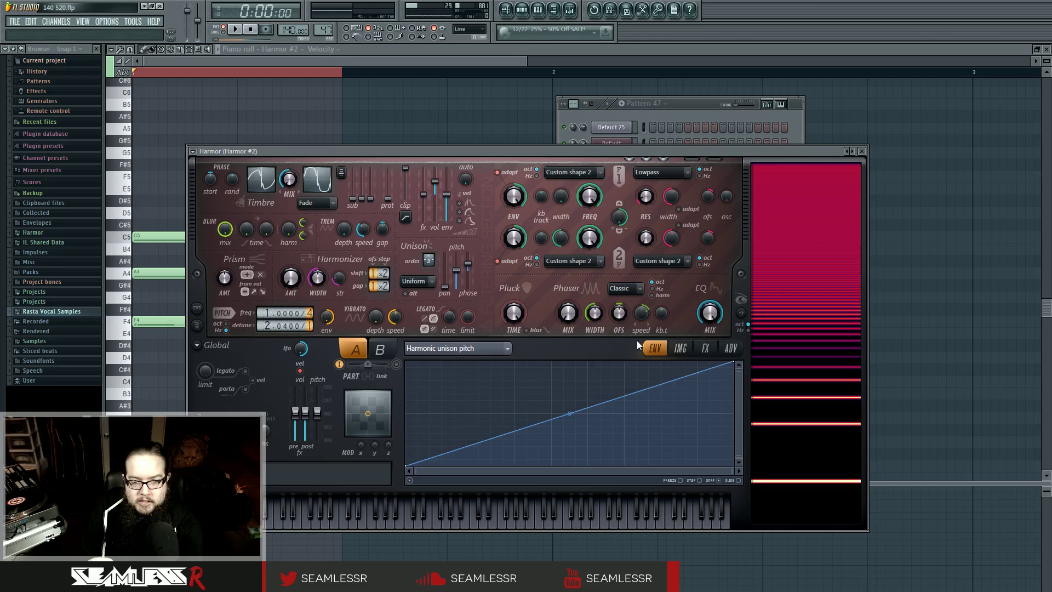
Step: Inspect Harmor #2's Filter shape 1, harmonic phase and Local EQ graphs, along with its built-in effects
scroll(637, 340, "down", 1)
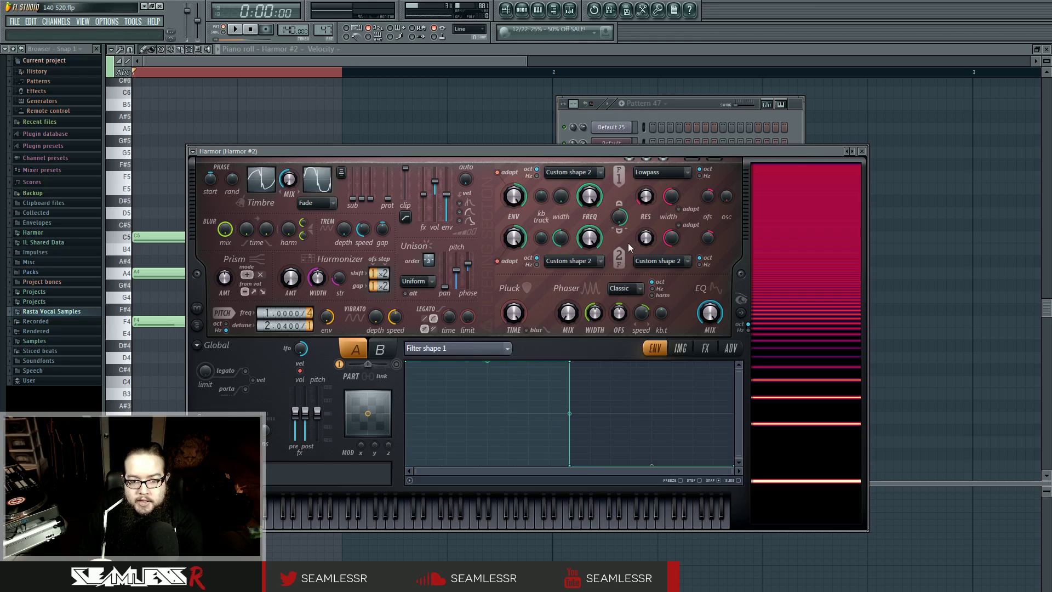
scroll(620, 239, "up", 2)
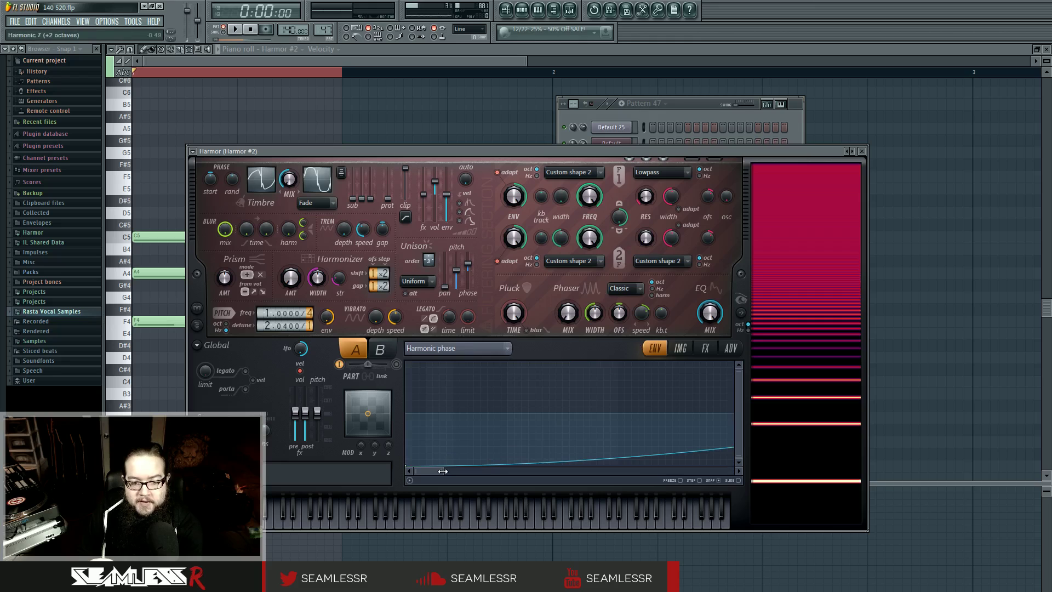
left_click_drag(442, 471, 737, 471)
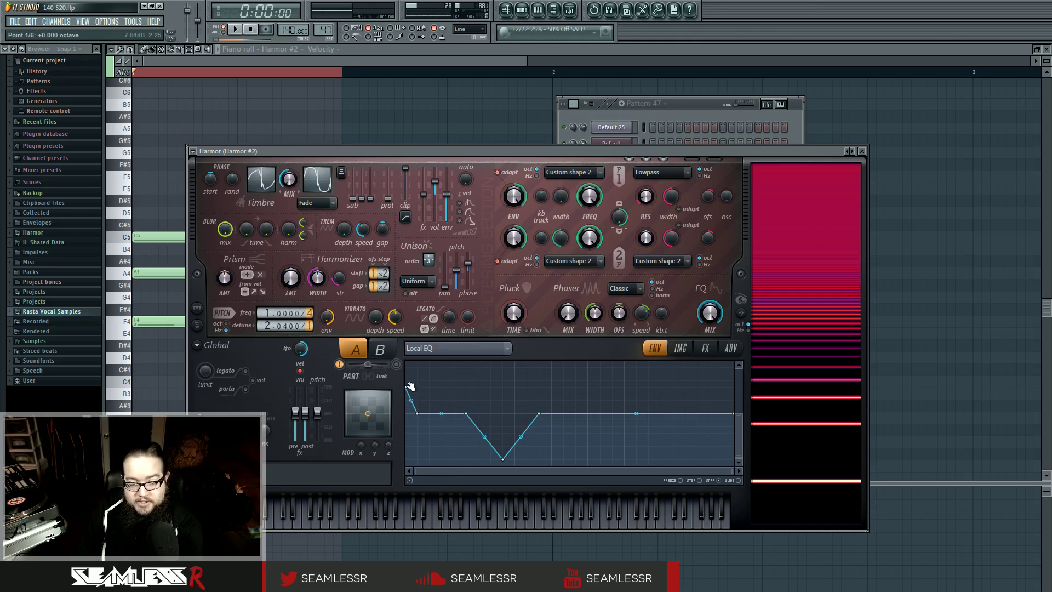
left_click(707, 348)
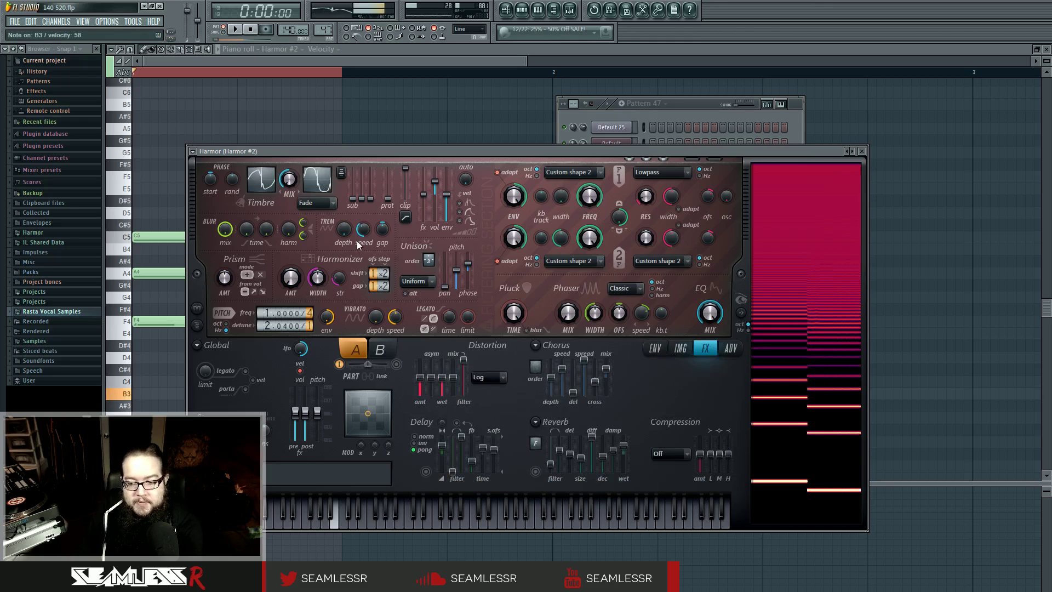
Step: Return to Pattern 47's piano roll, highlight the long C5 and A4 notes, and clear the selection
left_click(237, 60)
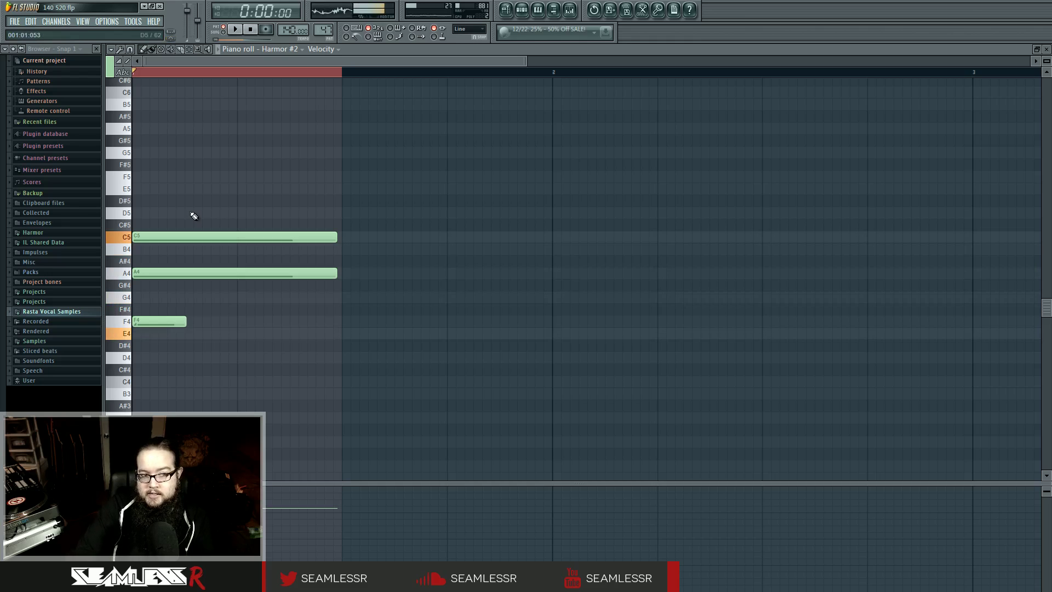
left_click_drag(170, 211, 187, 293)
left_click(232, 305, "ctrl")
left_click_drag(234, 210, 258, 279)
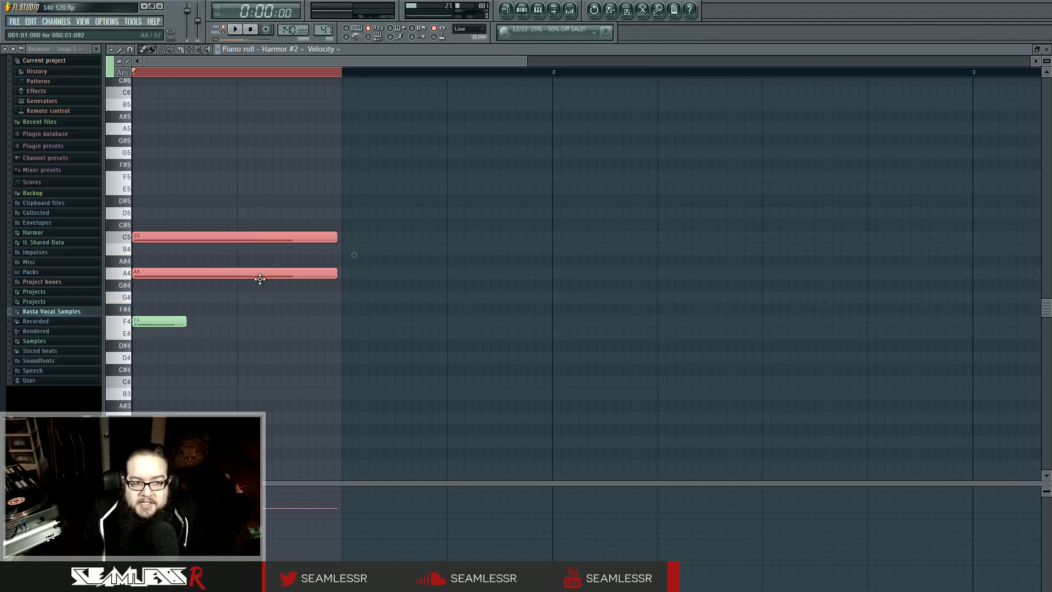
left_click(288, 321, "ctrl")
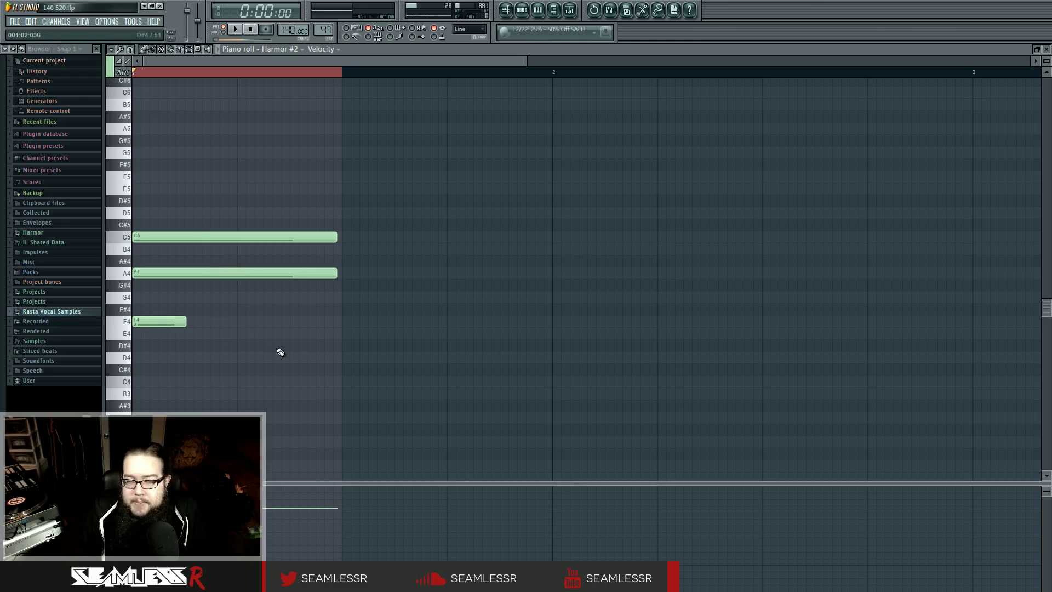
Step: Play Pattern 47 once more, and return to the playlist around bars 38 to 57
key("space")
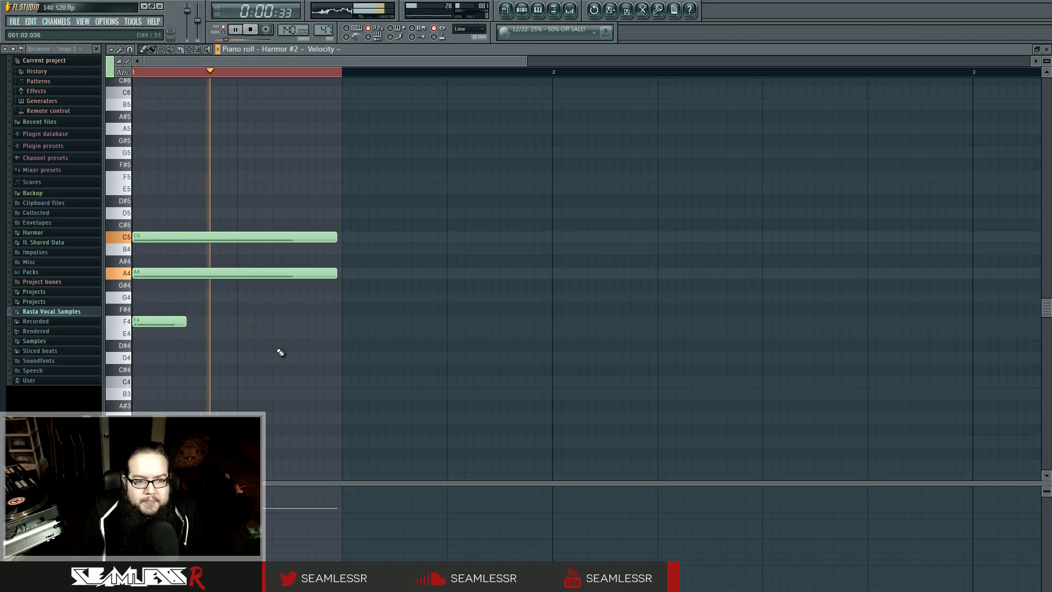
left_click(506, 9)
key("space")
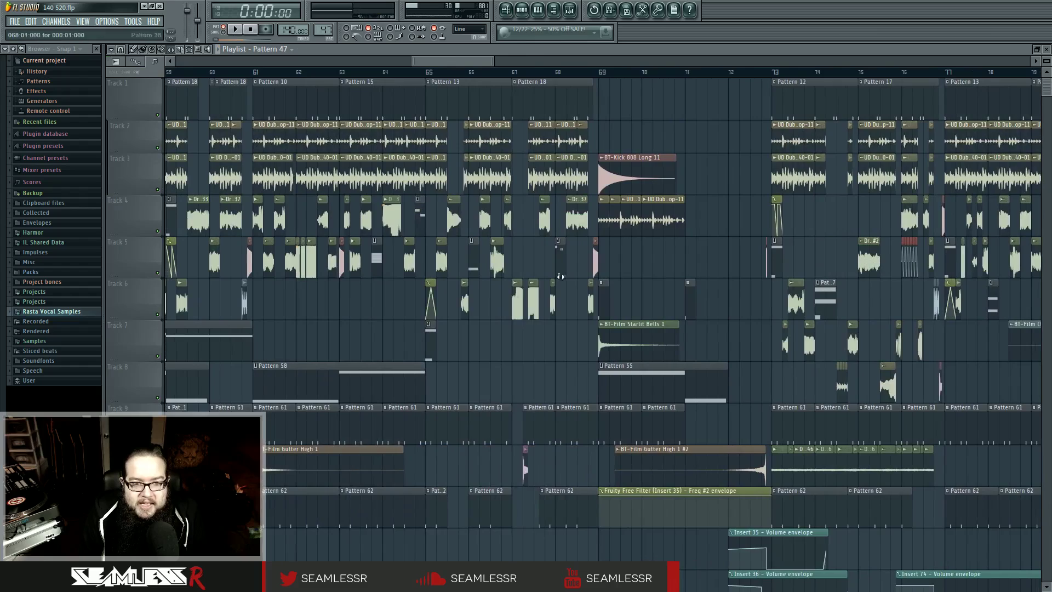
scroll(670, 338, "left", 6)
scroll(670, 338, "left", 12)
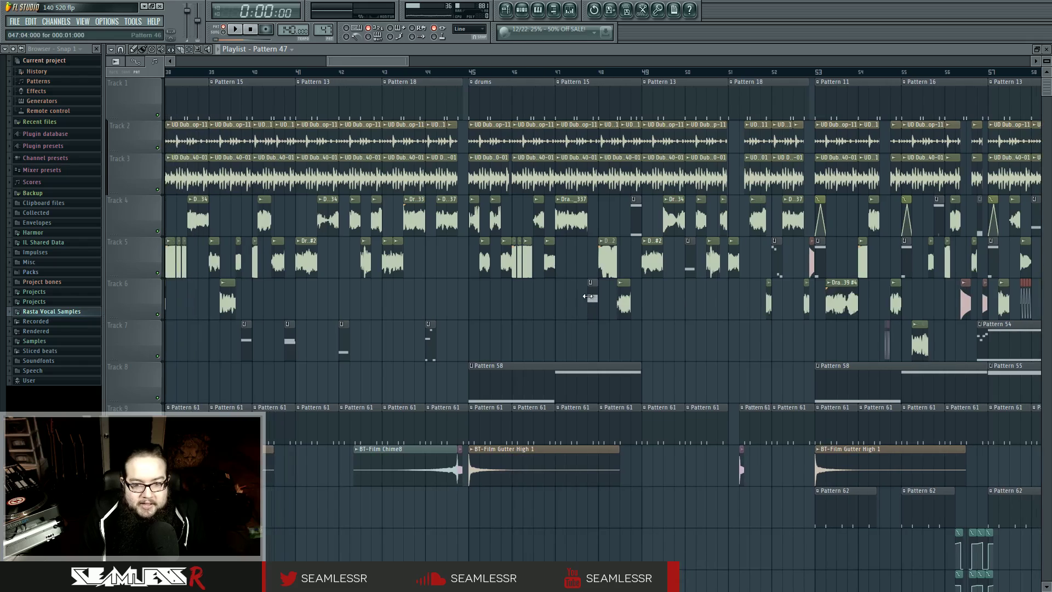
Step: Open the short Pattern 46 clip near bar 47 on Track 6, play it, and return to the playlist
double_click(591, 300)
key("space")
left_click(504, 9)
key("space")
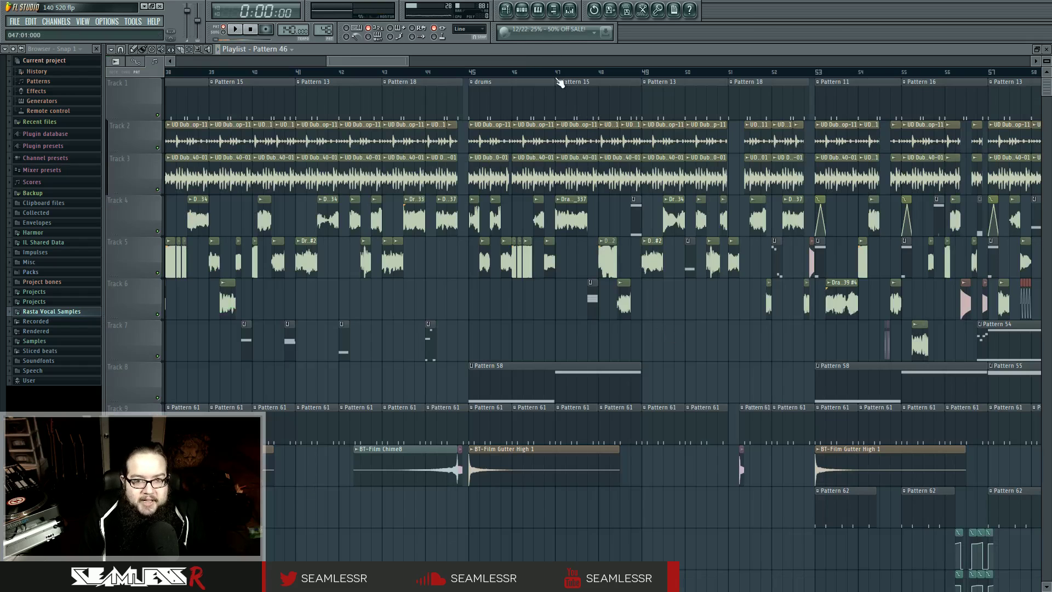
Step: Play the arrangement from bar 47 and again from around bar 40
key("space")
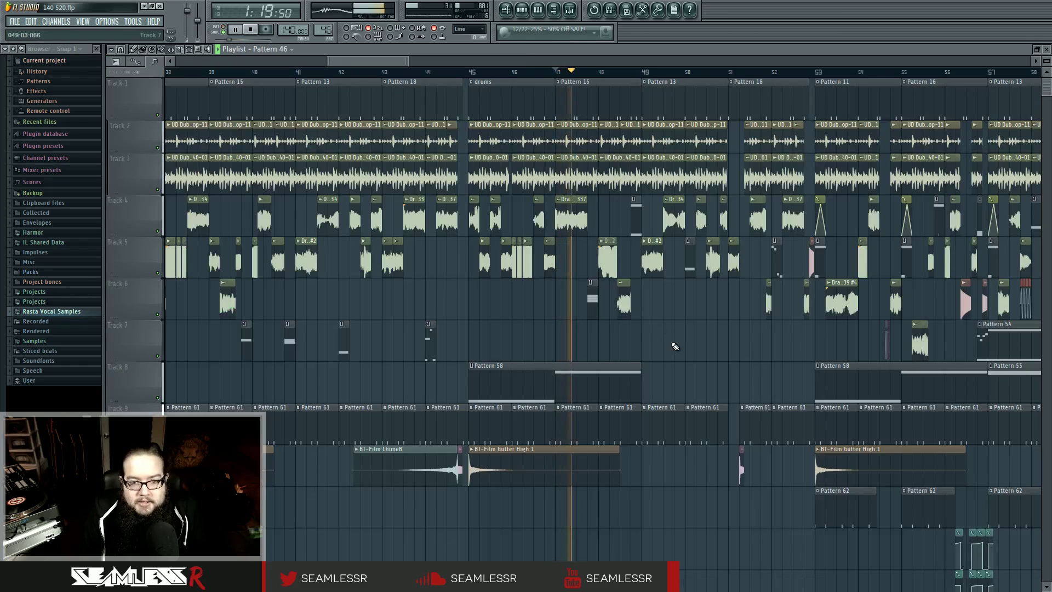
left_click(261, 71)
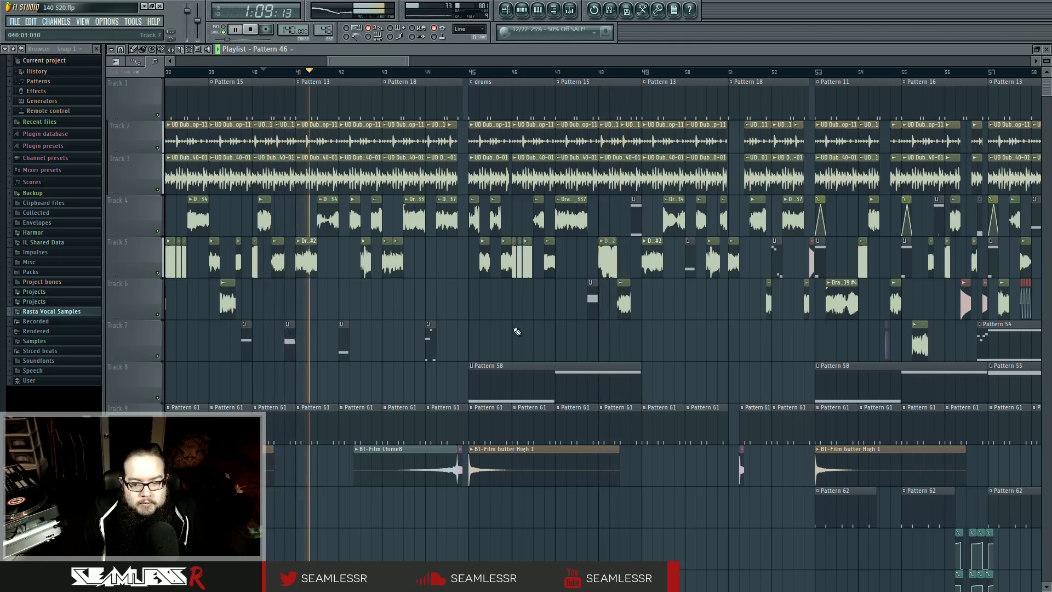
key("space")
Step: Play the arrangement from bar 73 up to the short pattern clip on Track 6 at bar 78
scroll(400, 299, "right", 10)
scroll(404, 302, "right", 8)
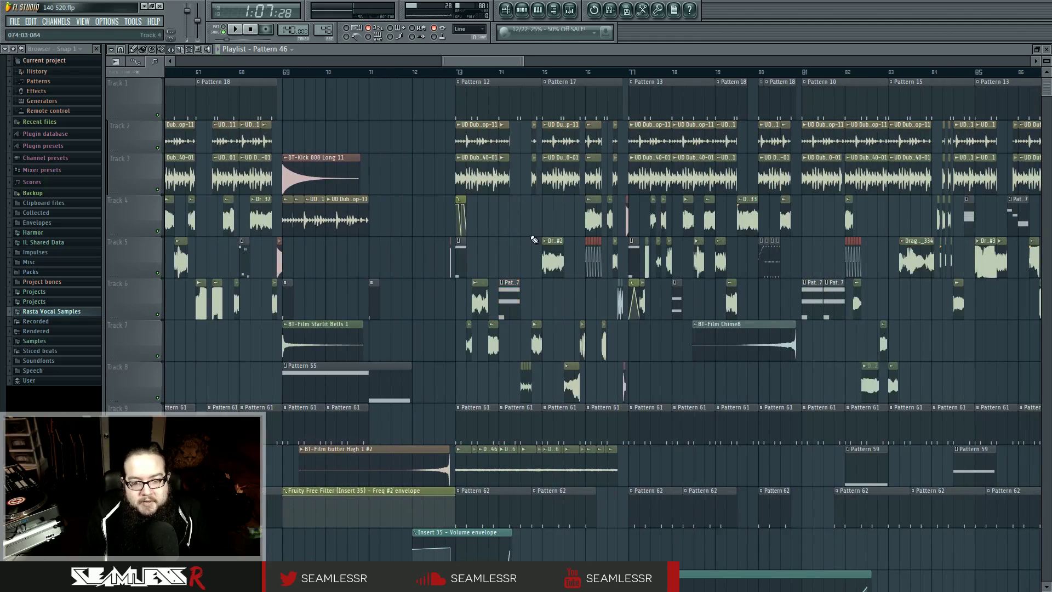
left_click(459, 72)
key("space")
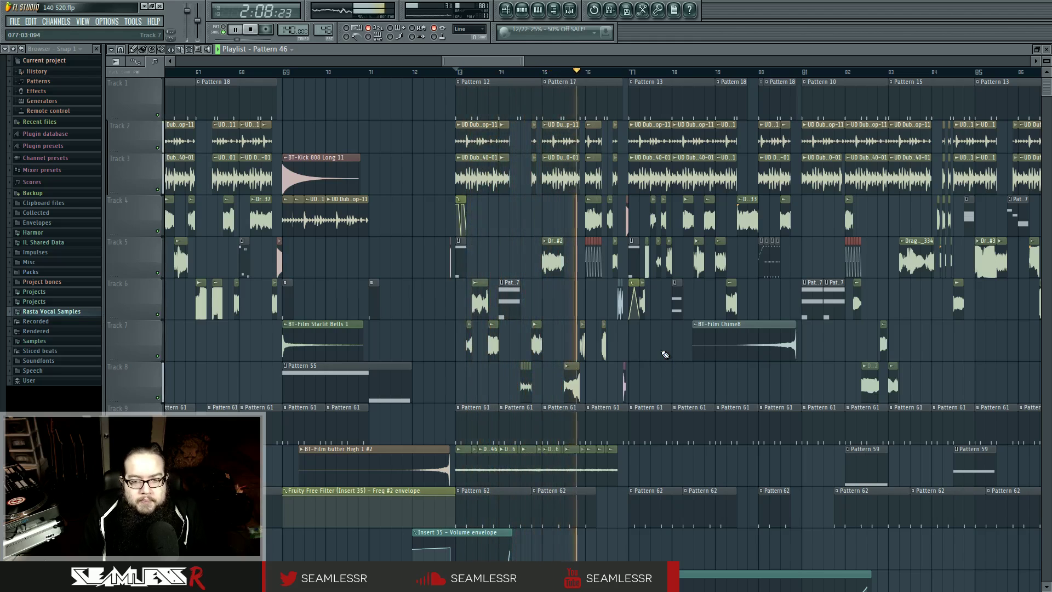
left_click_drag(709, 356, 511, 380)
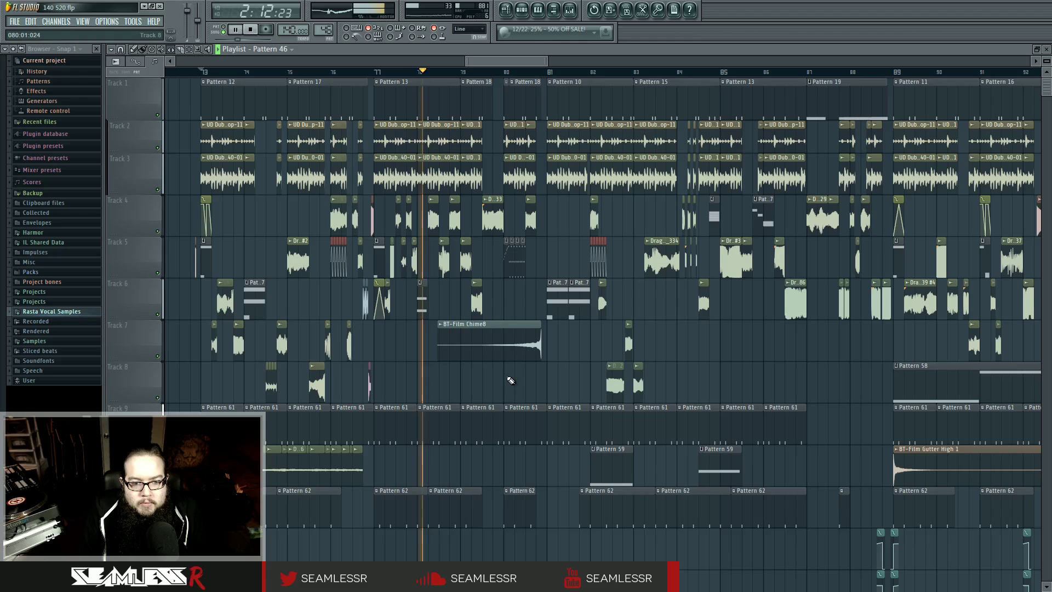
key("space")
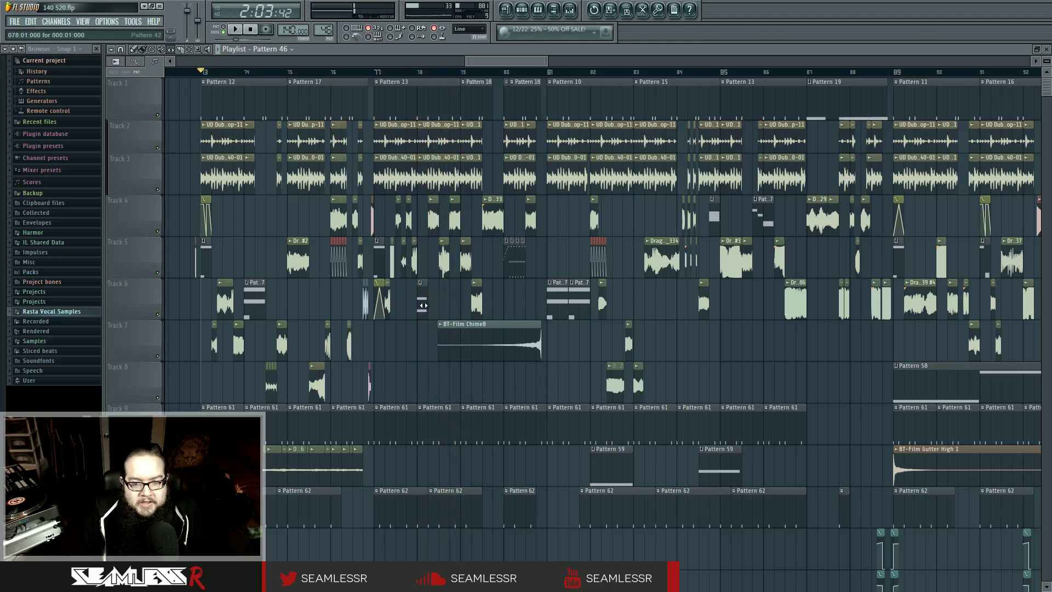
Step: Play the arrangement from bar 81, where the paired pattern clips sit on Track 6, and stop playback
left_click(548, 72)
key("space")
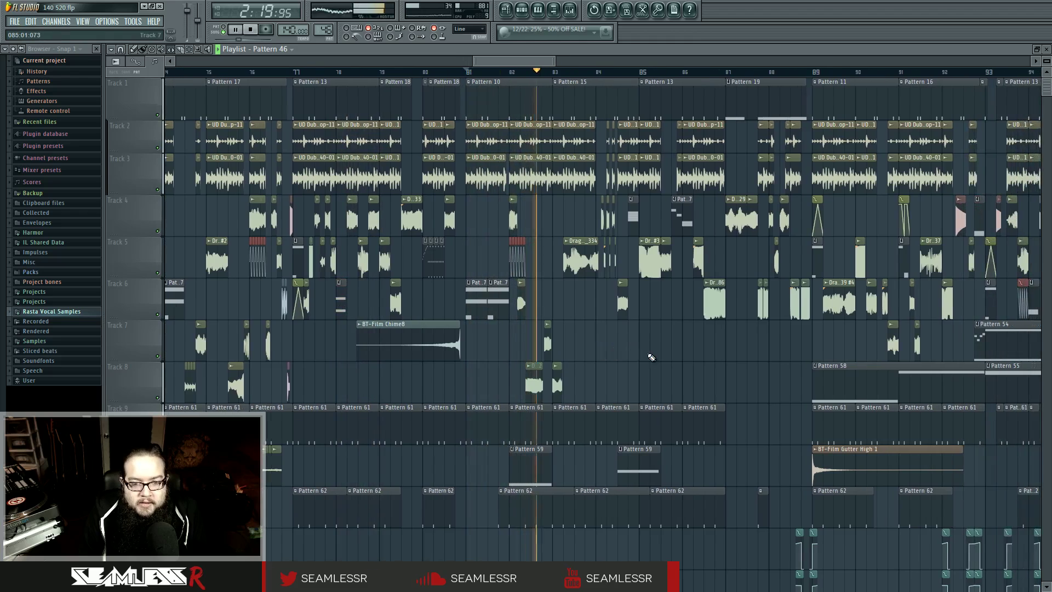
key("space")
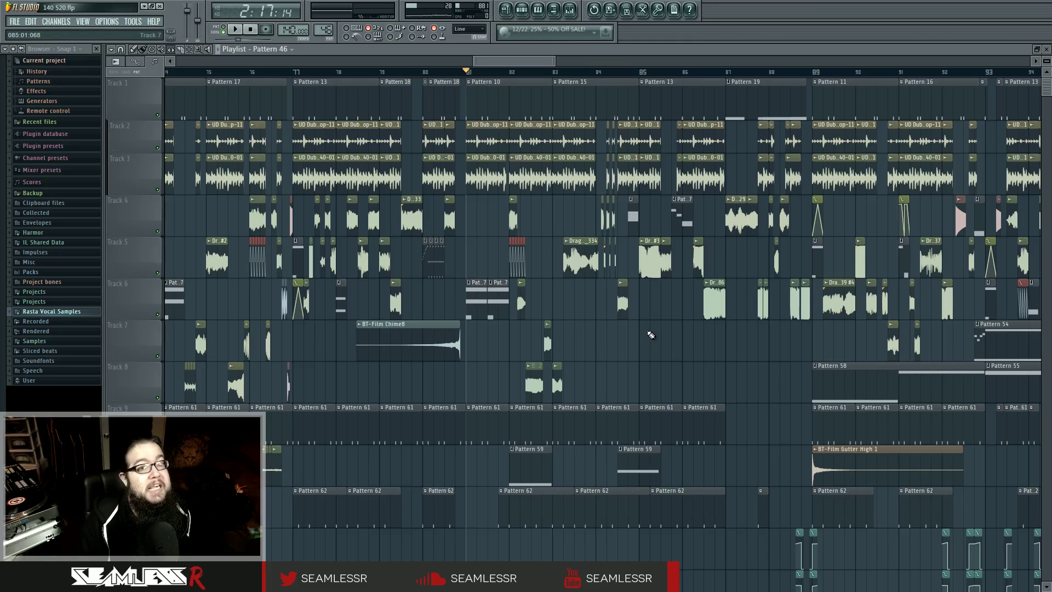
Step: Find the short Pattern 49 clip on Track 4 near bar 85, open its Harmor #2 piano roll, and play it
scroll(844, 316, "down", 8)
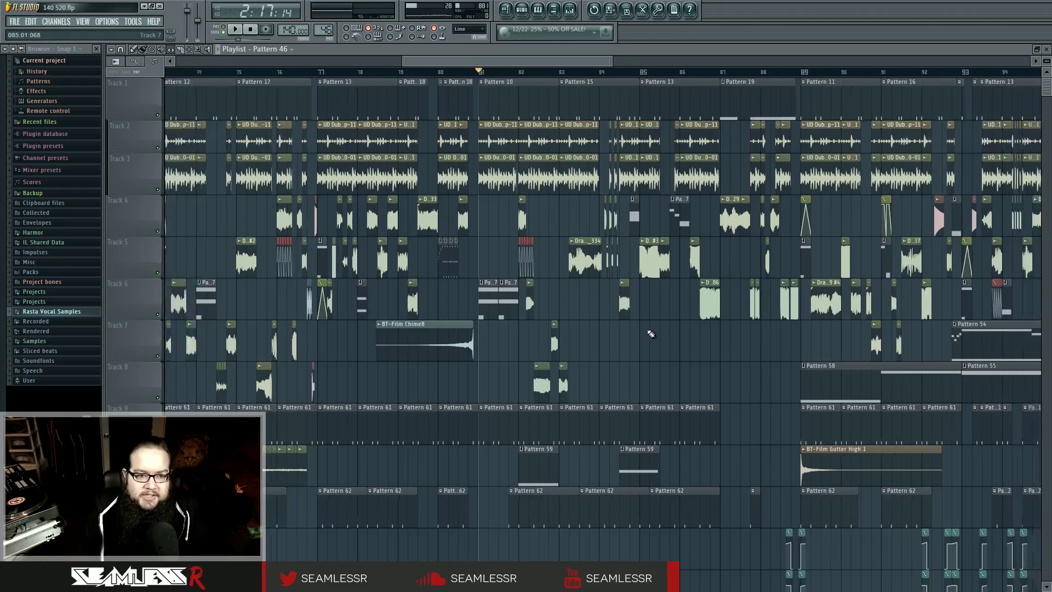
scroll(495, 330, "up", 5)
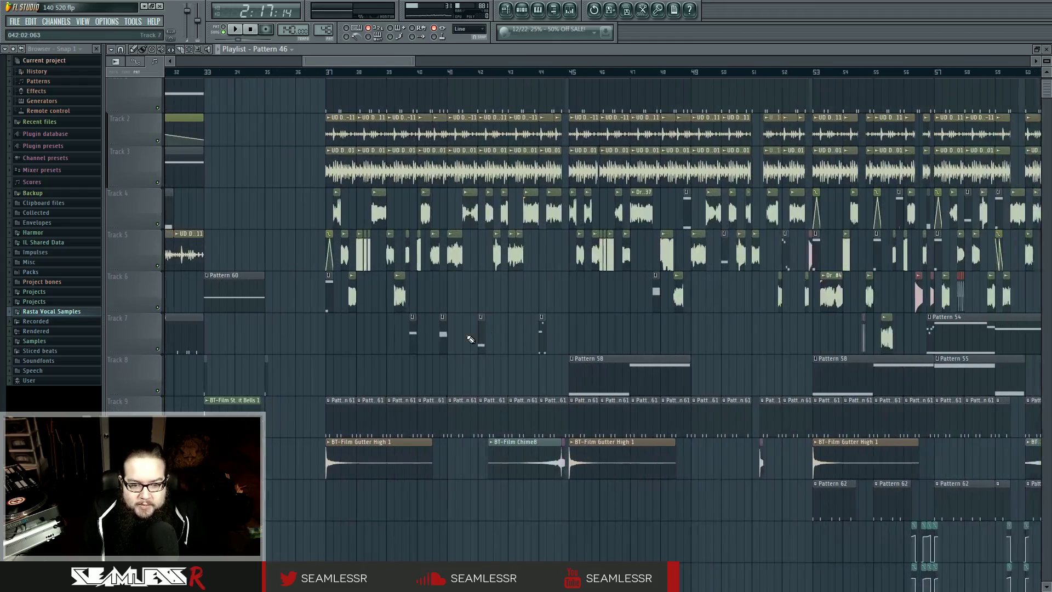
left_click_drag(659, 315, 478, 329)
left_click_drag(457, 296, 495, 328)
left_click_drag(641, 324, 351, 340)
scroll(575, 285, "down", 3)
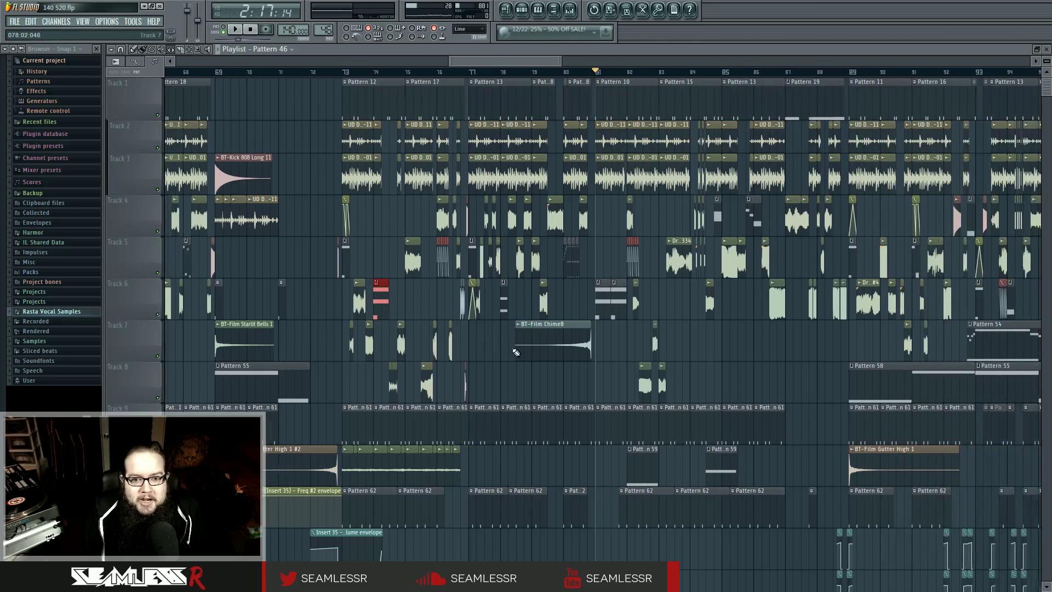
left_click_drag(719, 346, 576, 362)
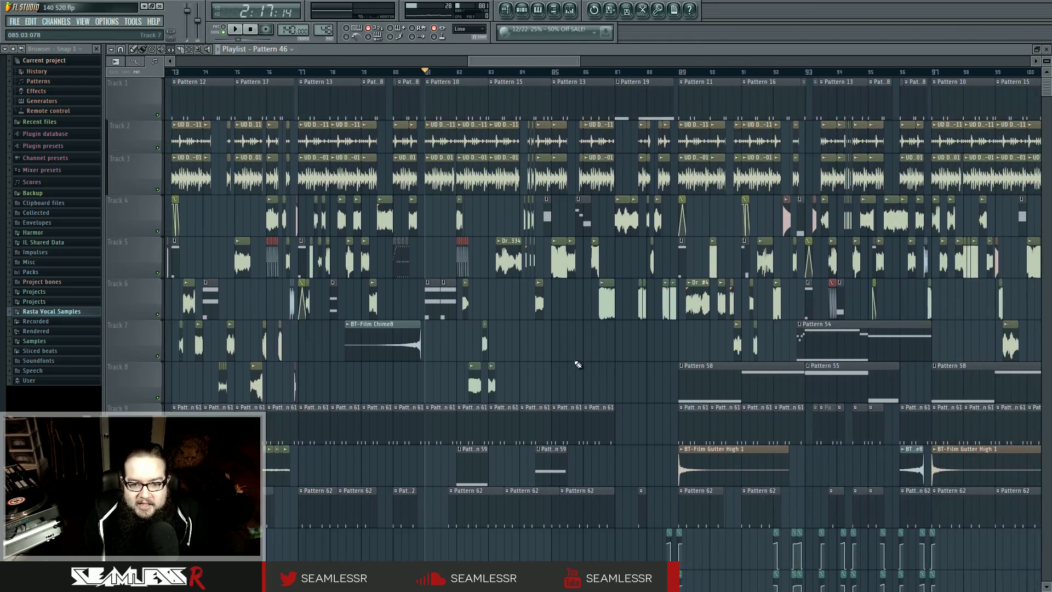
double_click(551, 227)
key("space")
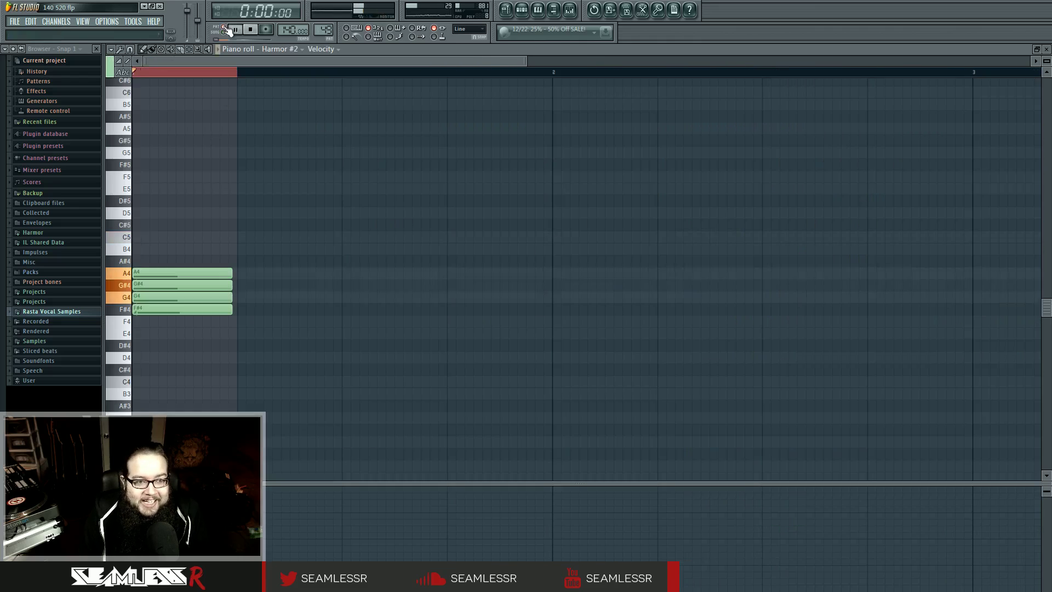
key("space")
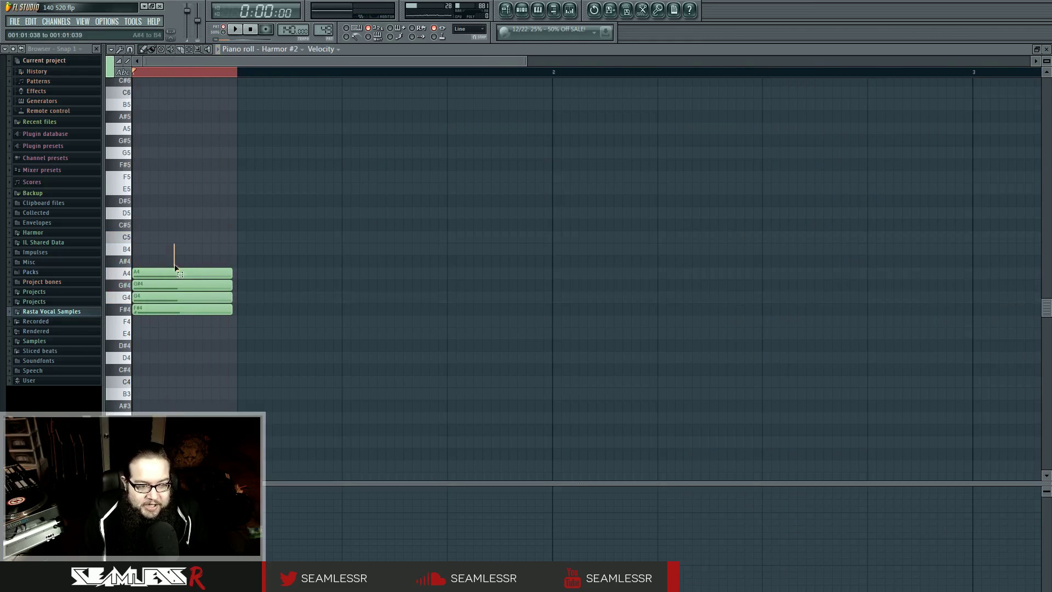
Step: Point out Pattern 49's stacked notes from F#4 to A4 and return to the playlist
left_click_drag(176, 244, 189, 300)
left_click(188, 323, "ctrl")
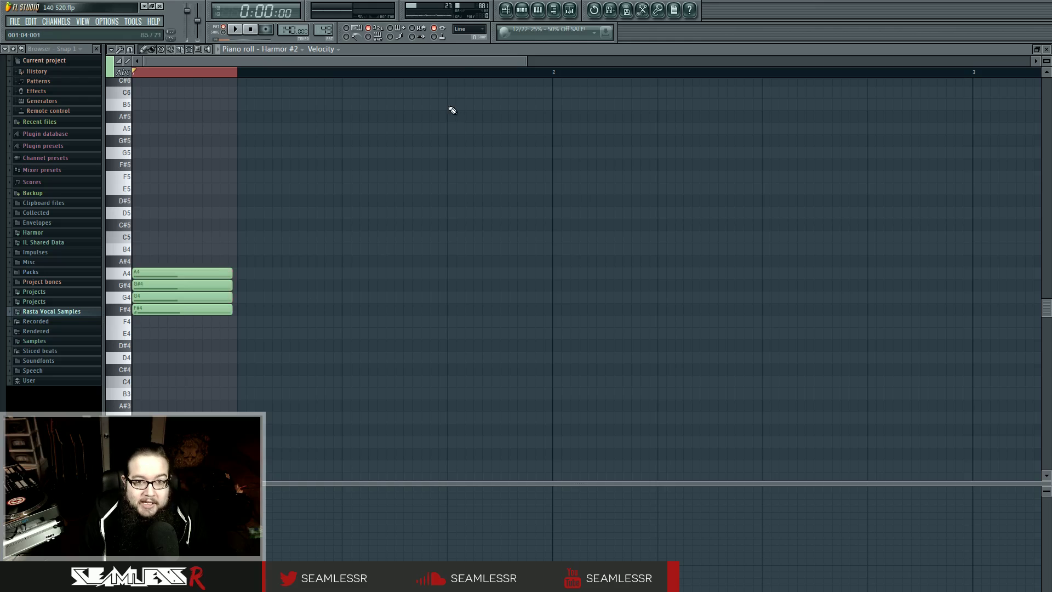
left_click(506, 9)
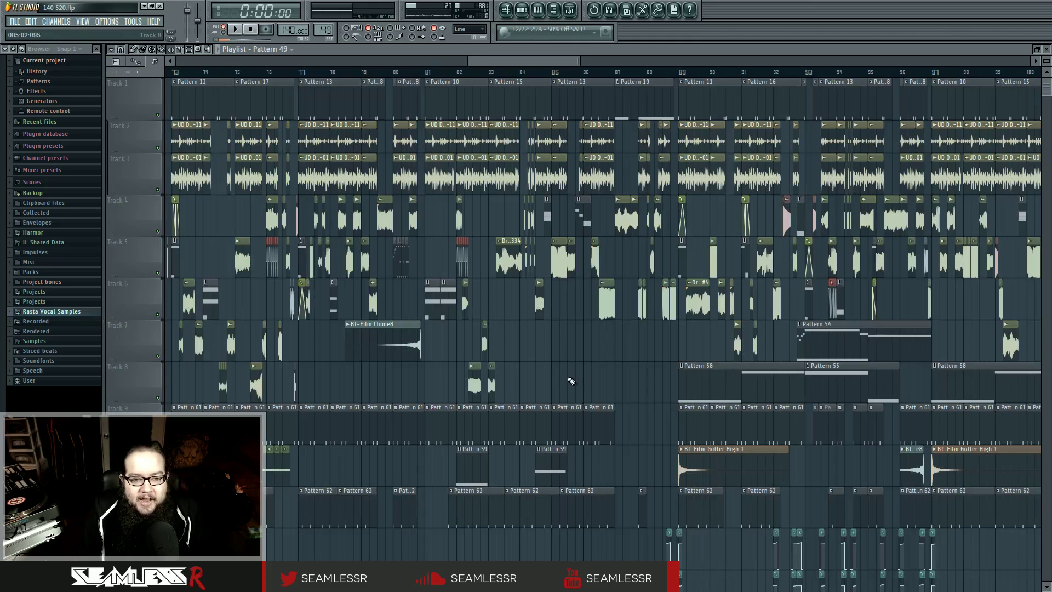
Step: Open the Pattern 39 clip near bar 104 on Track 5, play its piano roll, and return to the playlist
left_click_drag(667, 363, 368, 371)
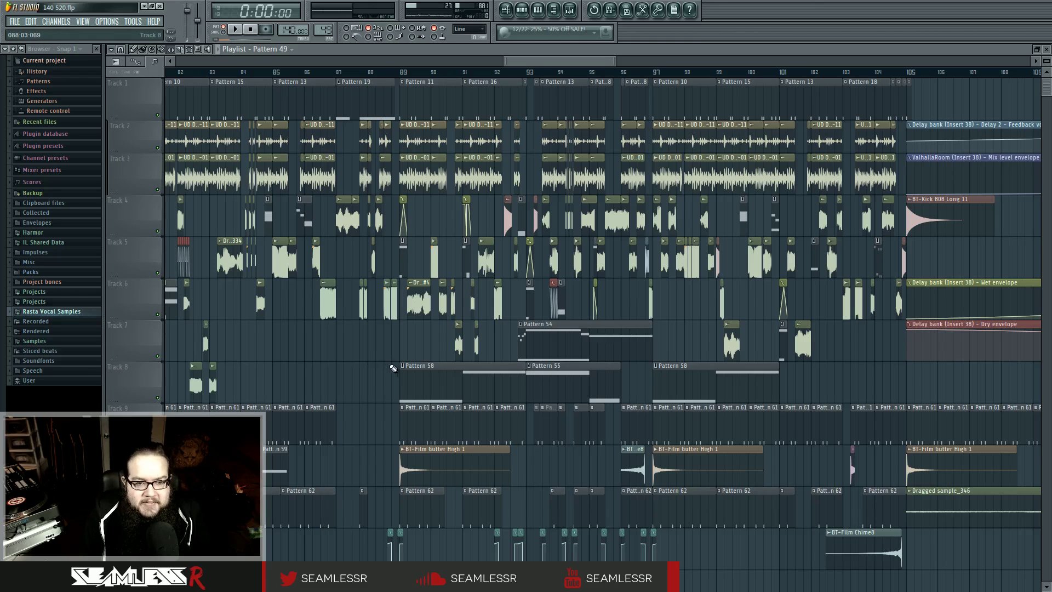
double_click(878, 252)
key("space")
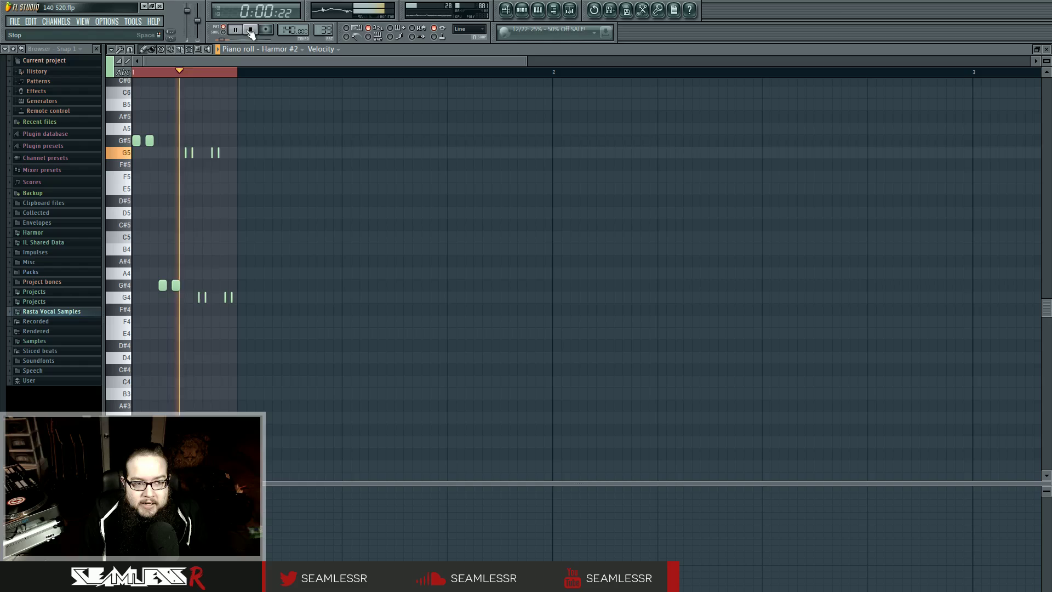
left_click(250, 31)
left_click(505, 10)
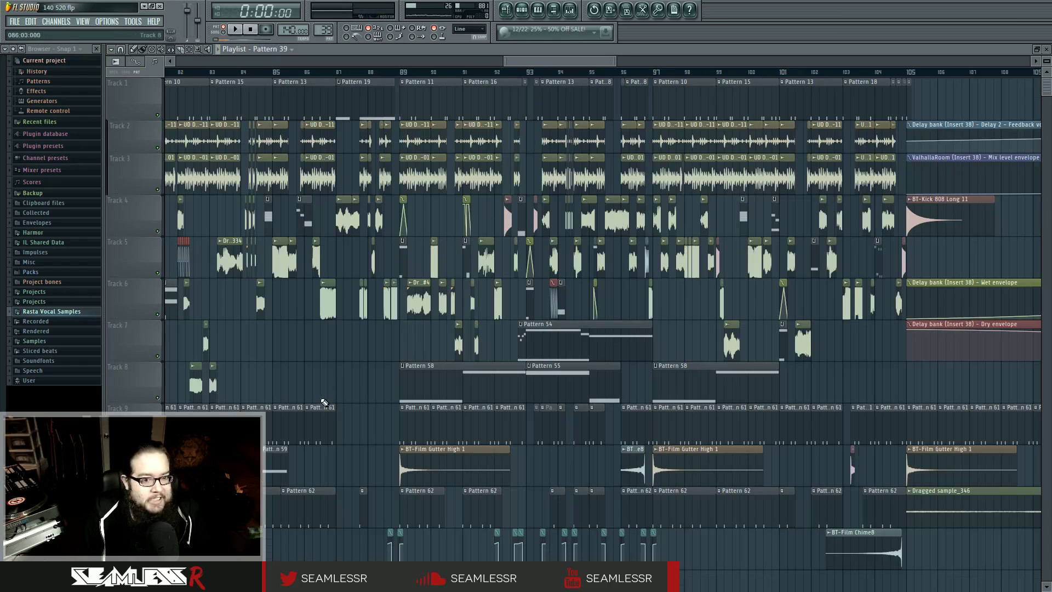
Step: Open the BT-Kick 808 Long 11 clip just after bar 92 on Track 4 and close its settings
scroll(358, 365, "down", 5)
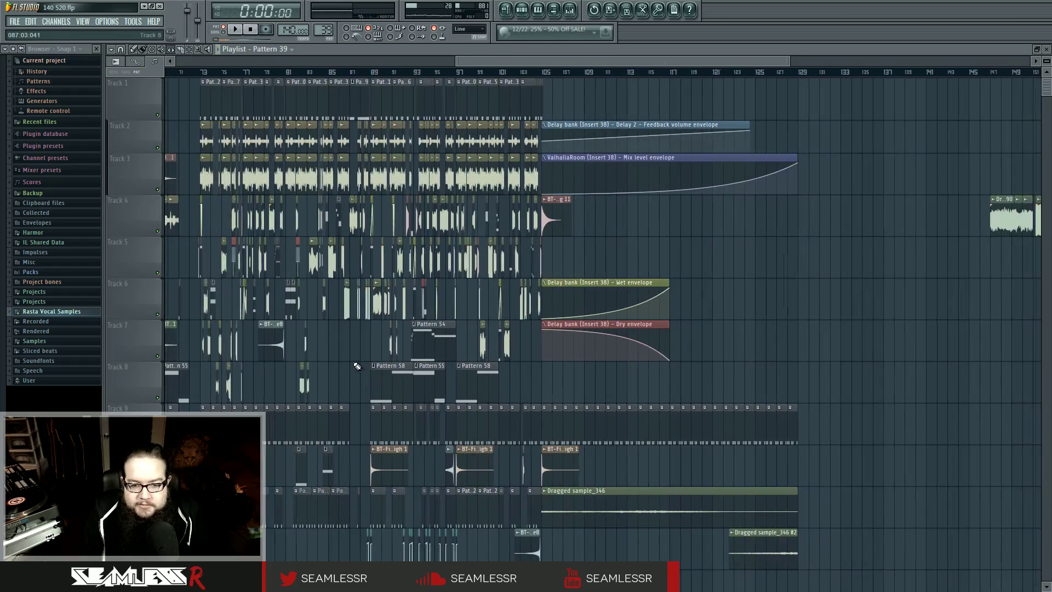
left_click_drag(356, 366, 483, 370)
scroll(559, 511, "up", 8)
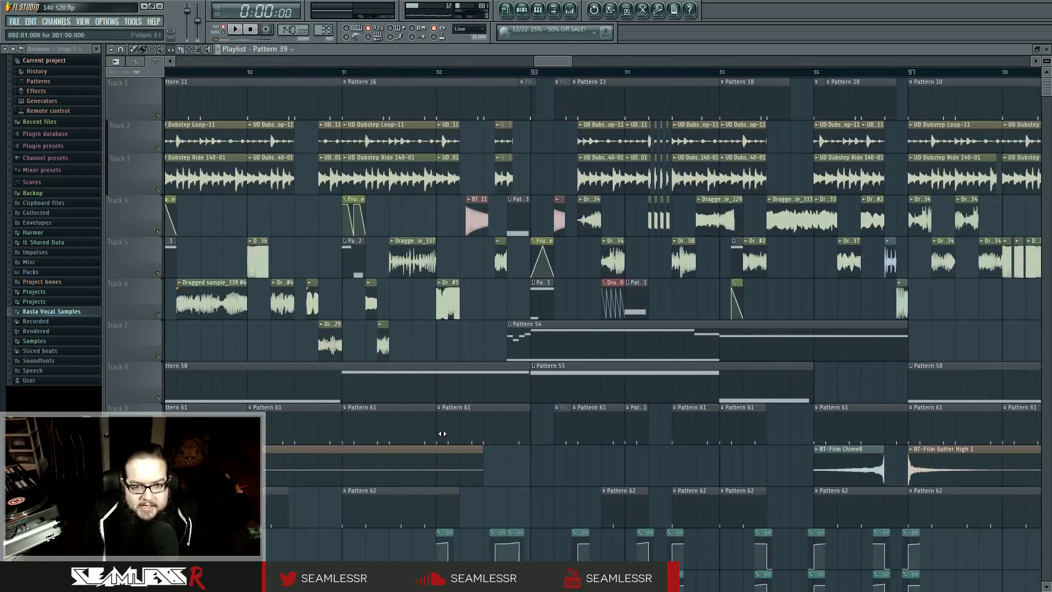
double_click(477, 221)
key("Escape")
Step: Play the arrangement from bar 92 and check the channel settings of the BT-Kick 808 Long 11 sample
left_click(437, 72)
key("space")
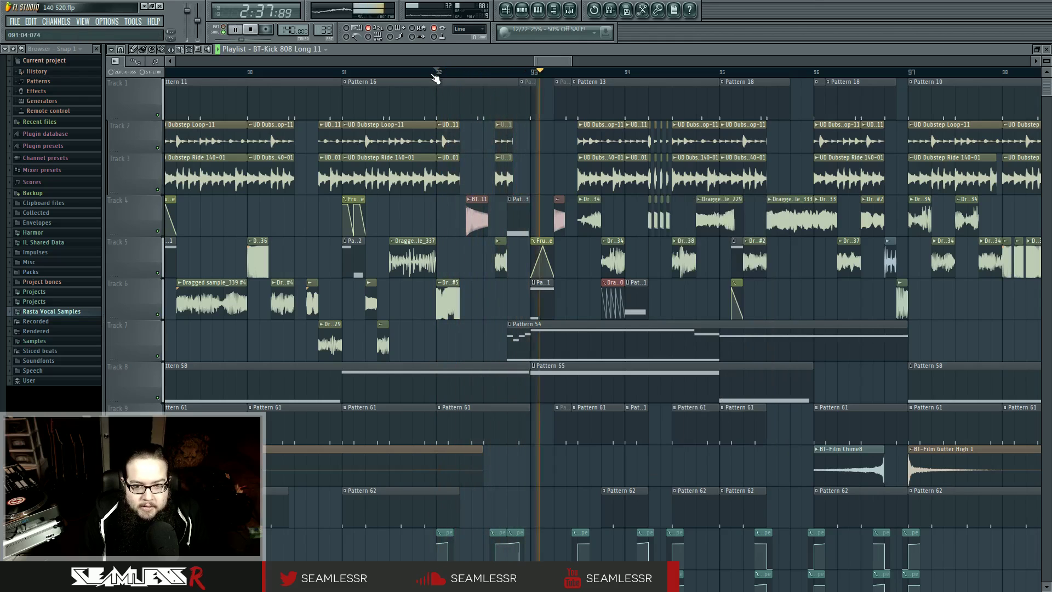
key("space")
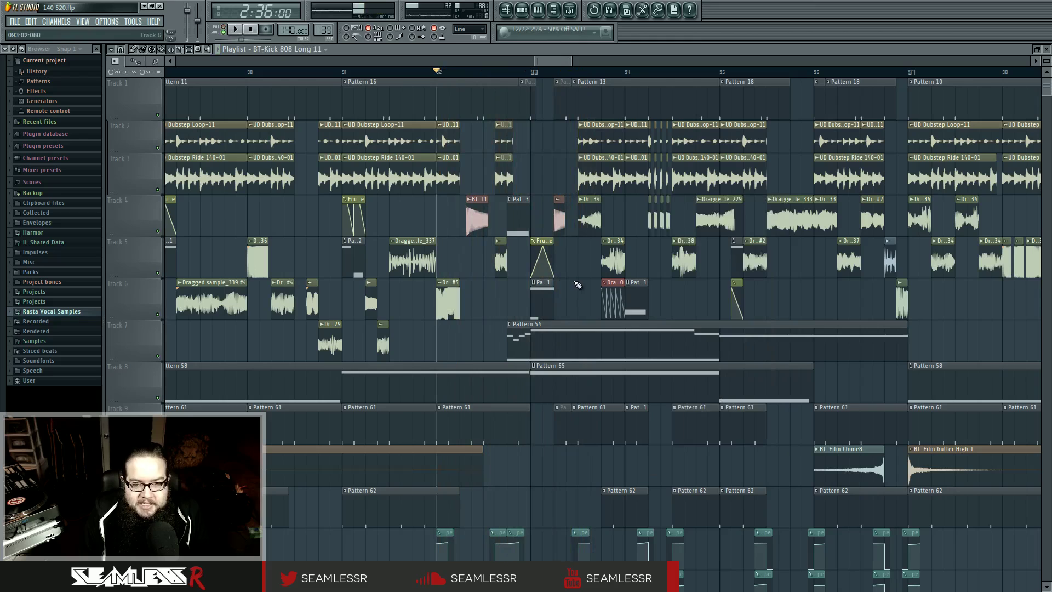
double_click(470, 205)
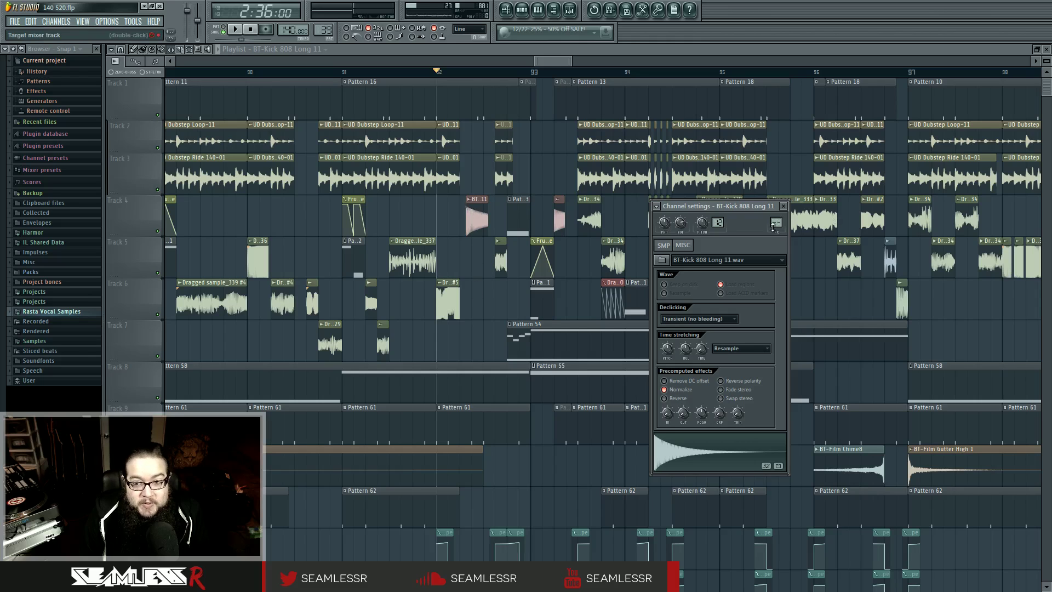
left_click(784, 206)
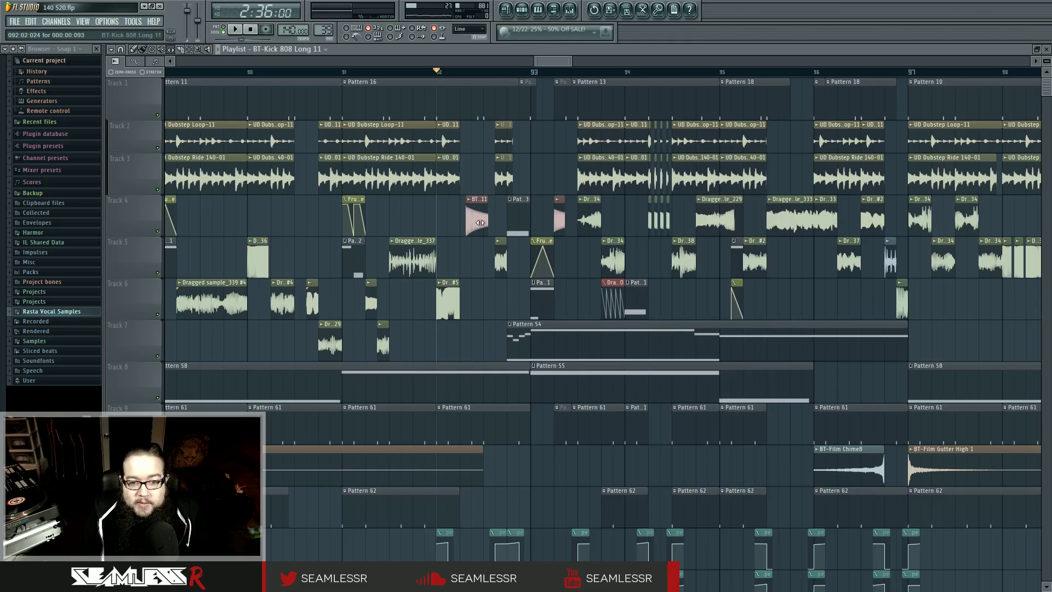
Step: Go back to the intro of the arrangement and play it from bar 3
scroll(492, 320, "down", 10)
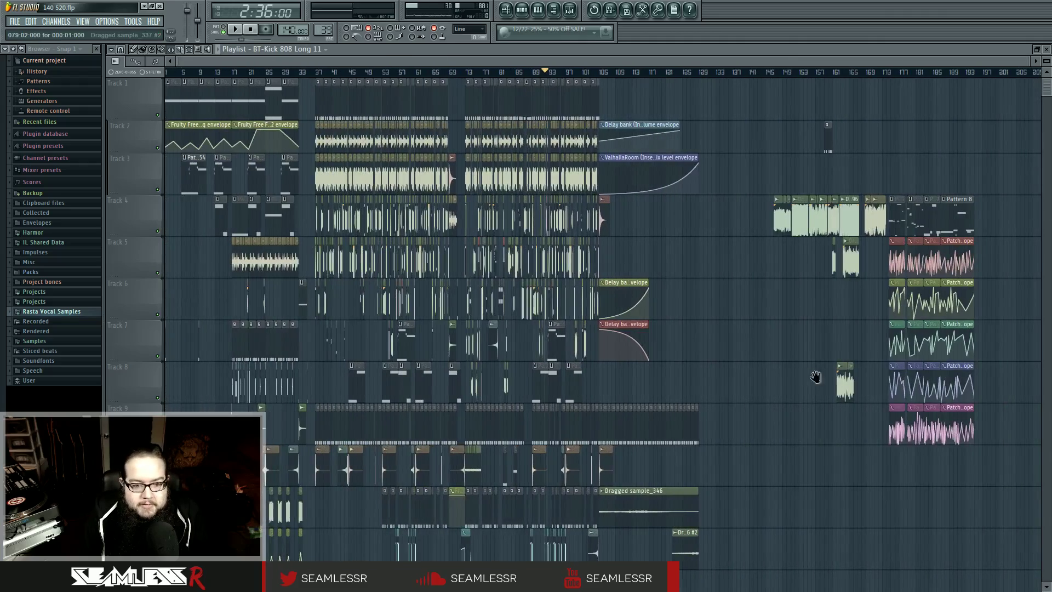
scroll(240, 395, "up", 8)
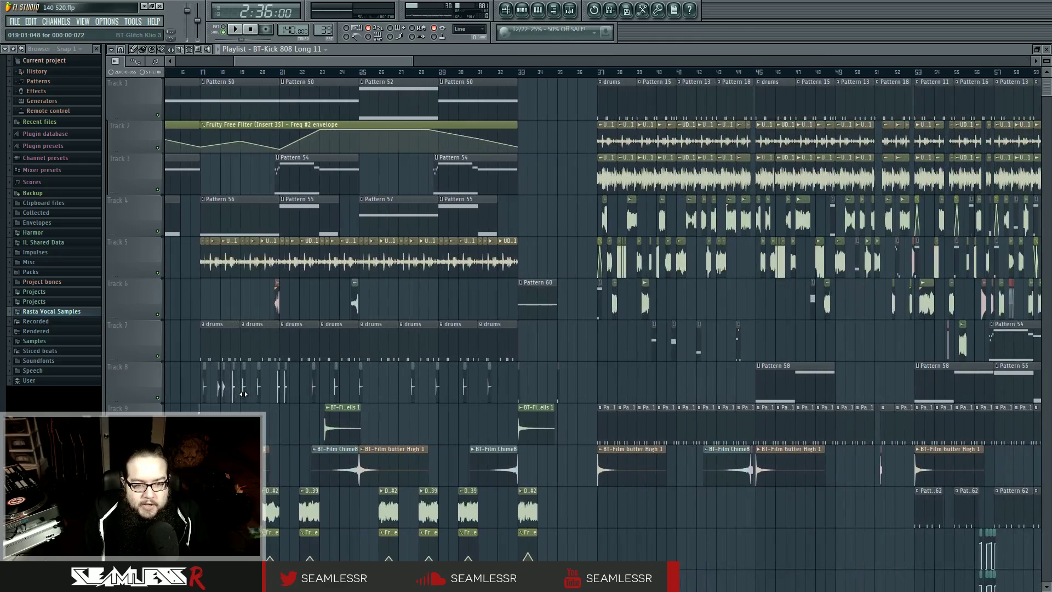
left_click_drag(603, 379, 837, 314)
scroll(350, 403, "up", 4)
left_click_drag(351, 406, 674, 411)
left_click(258, 71)
key("space")
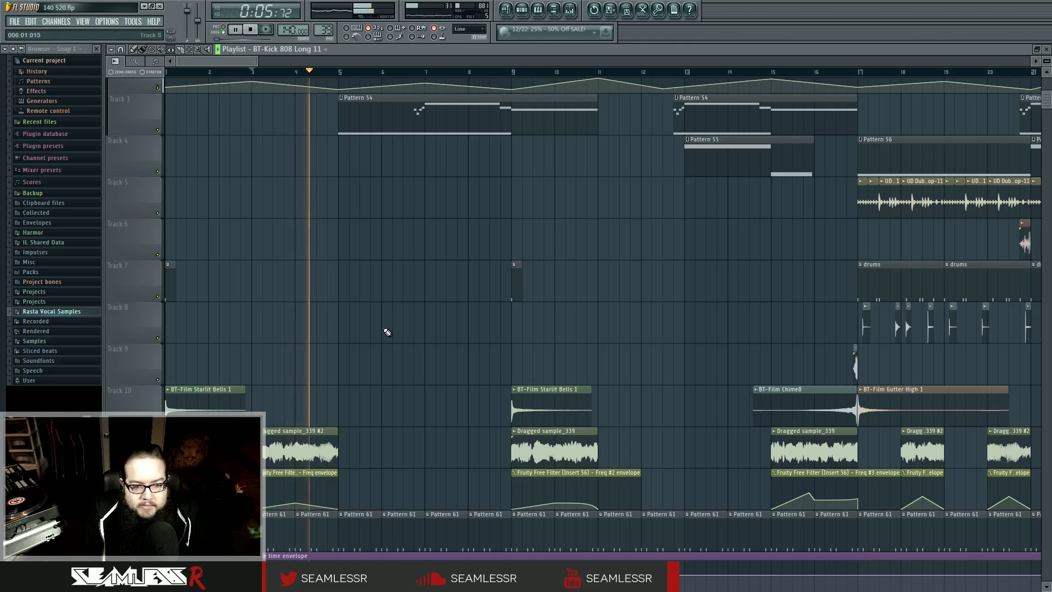
key("space")
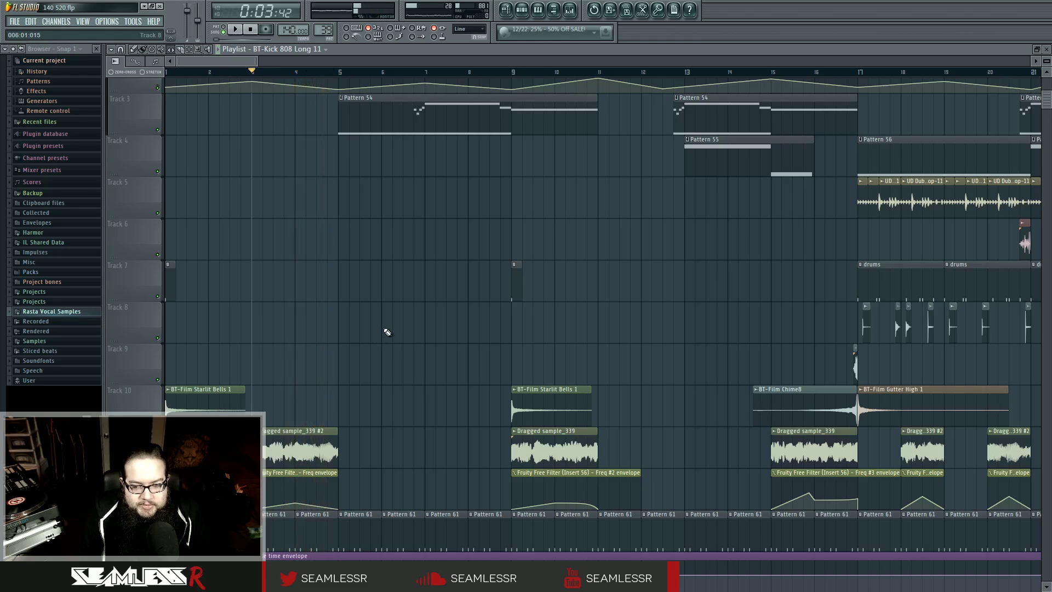
Step: Inspect the mixer effects on Insert 57 for the Dragged sample_339 #2 clip, including Fruity Free Filter, and return to the playlist
double_click(318, 450)
double_click(775, 222)
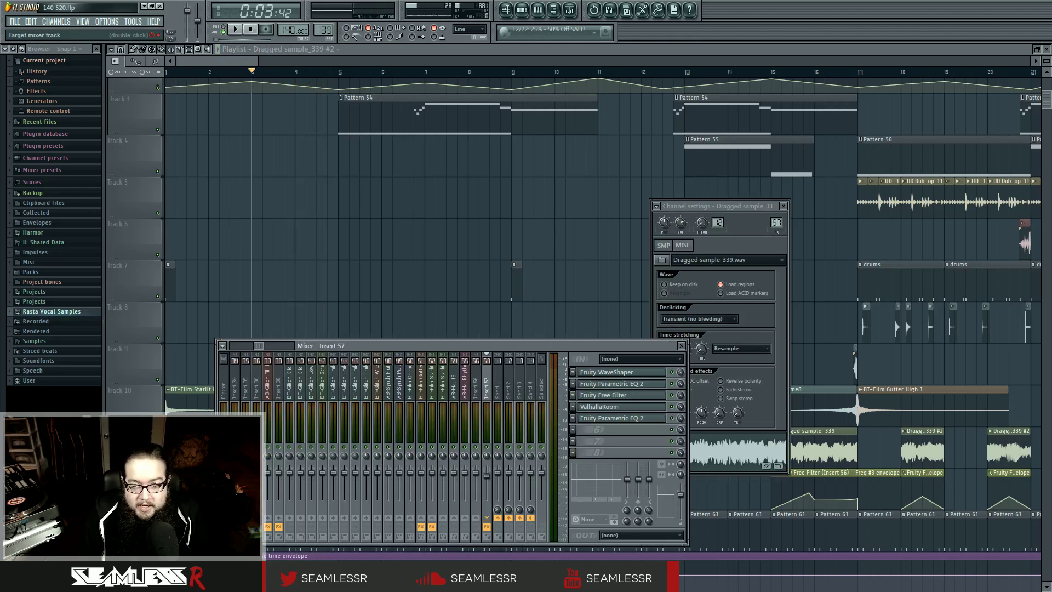
left_click(630, 396)
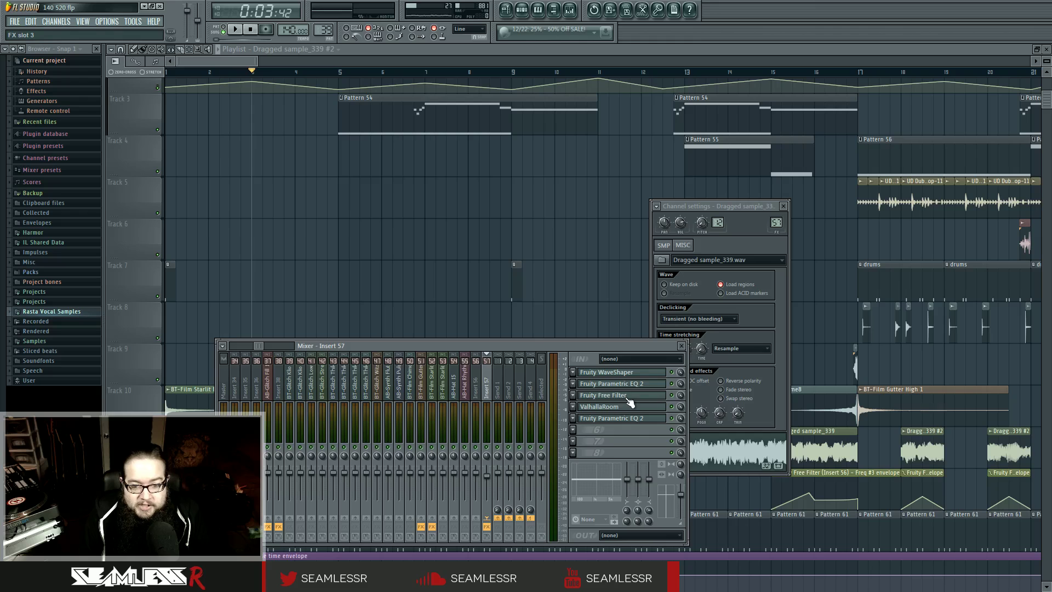
key("F12")
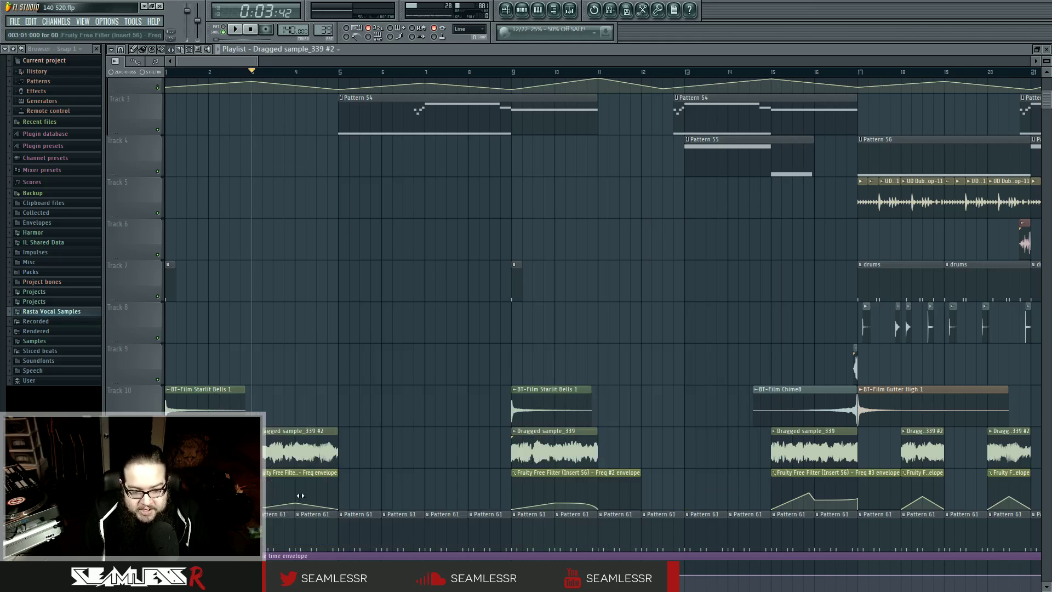
Step: Play the arrangement from bar 15, where Dragged sample_339 runs with the Fruity Free Filter Freq #3 envelope
scroll(571, 376, "right", 4)
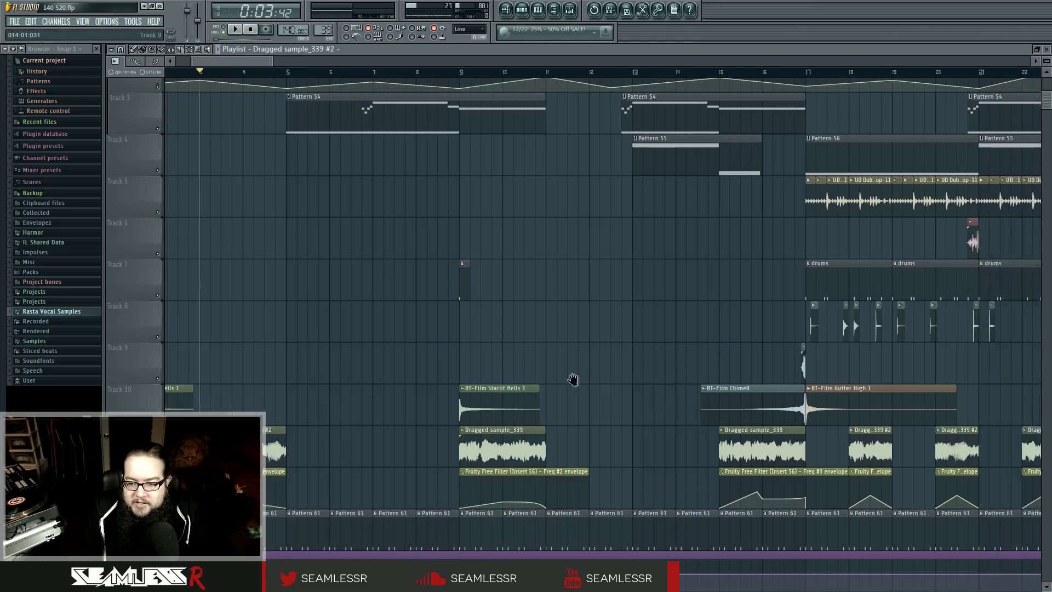
left_click(601, 75)
key("space")
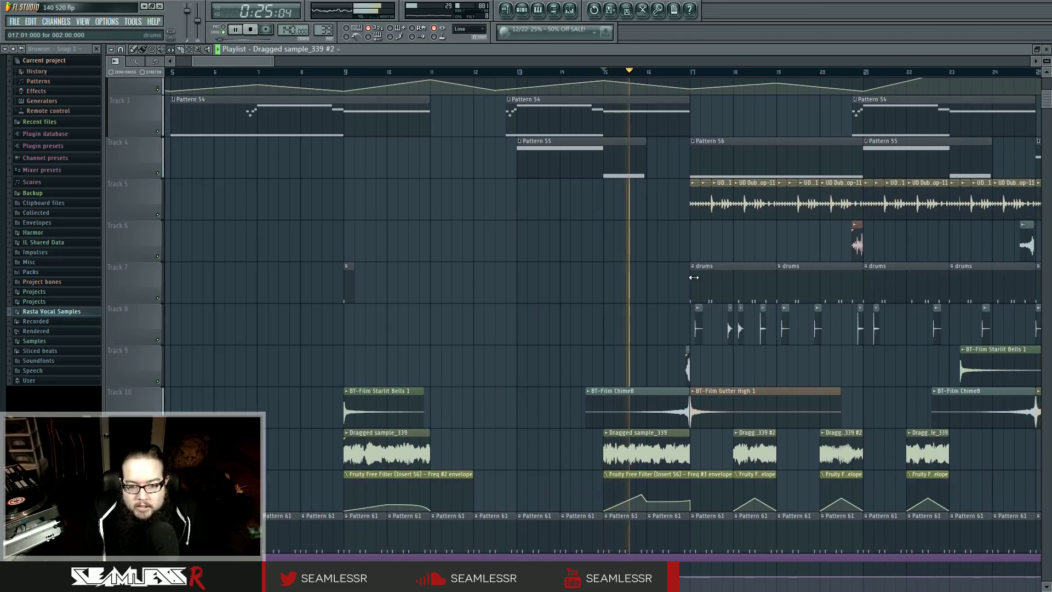
Step: Follow the playback of the Dragged sample_339 section up to bar 17 and stop it at bar 15
left_click_drag(640, 356, 530, 354)
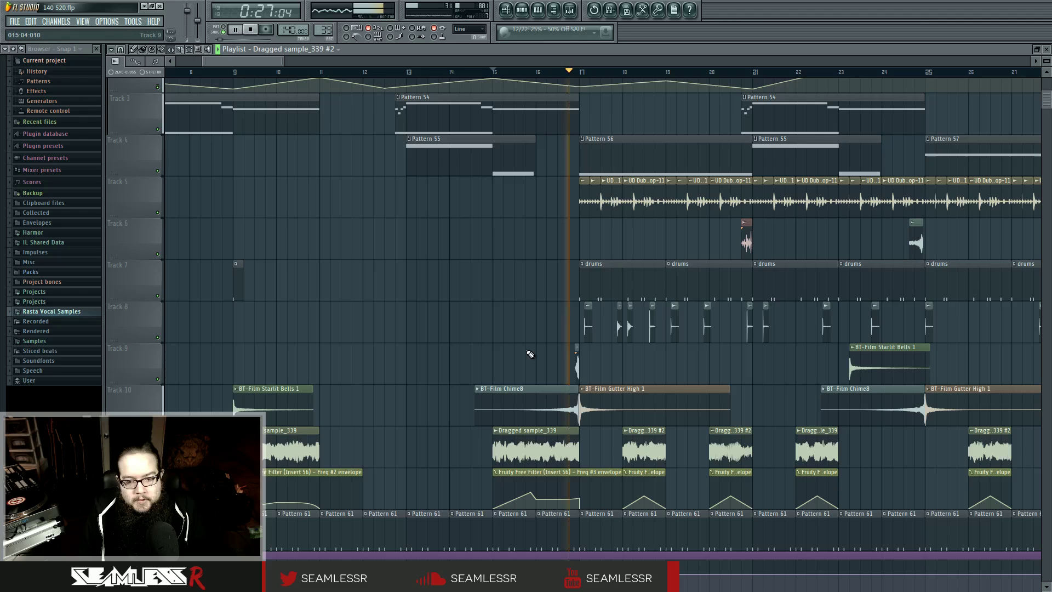
key("space")
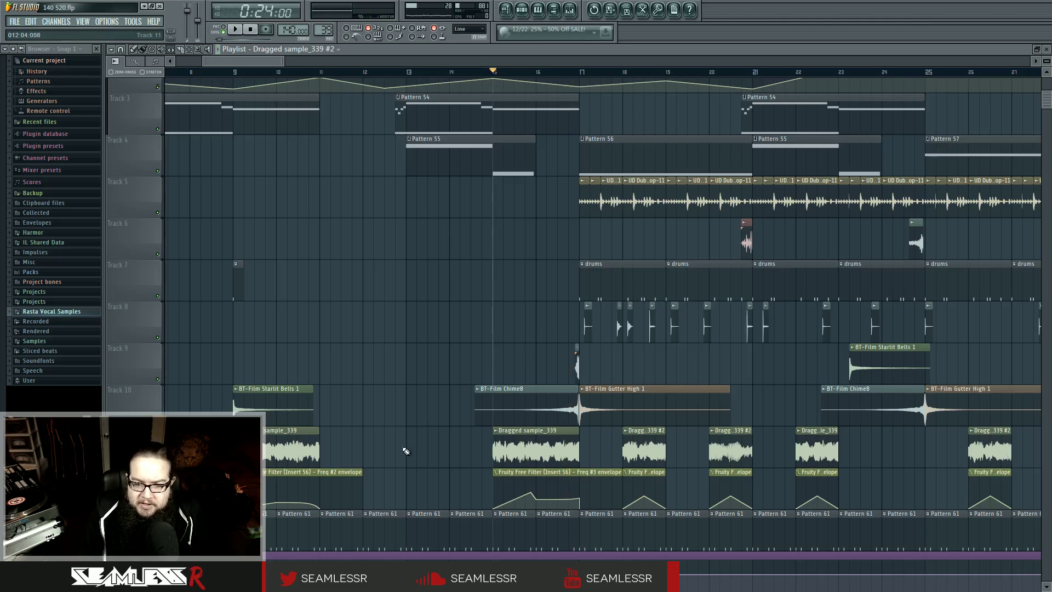
key("space")
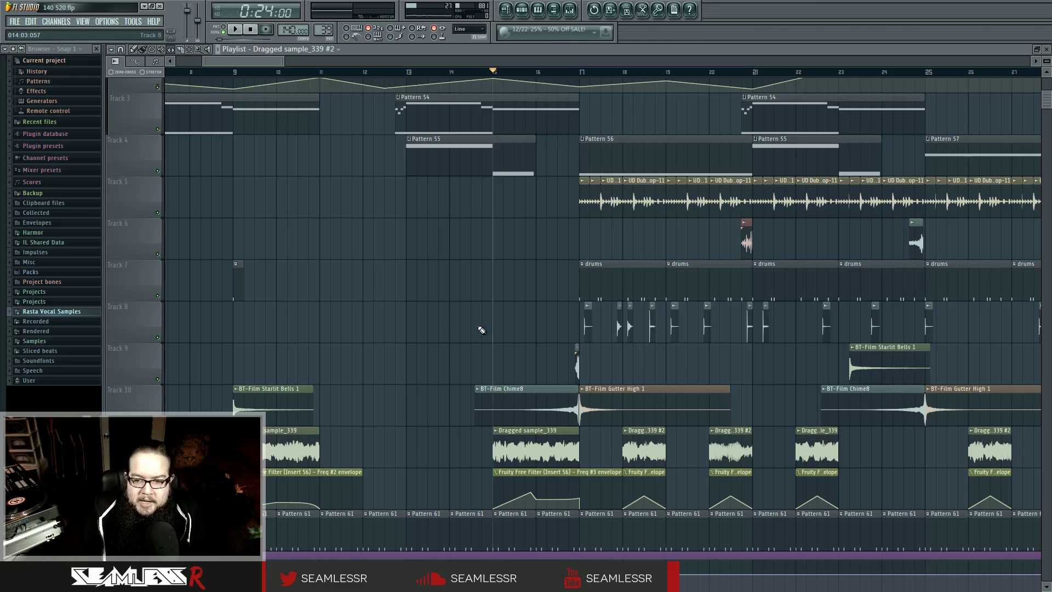
Step: Look over the whole arrangement up to the spare clips and Patcher envelopes beyond bar 141, and return to bar 15
scroll(561, 337, "down", 5)
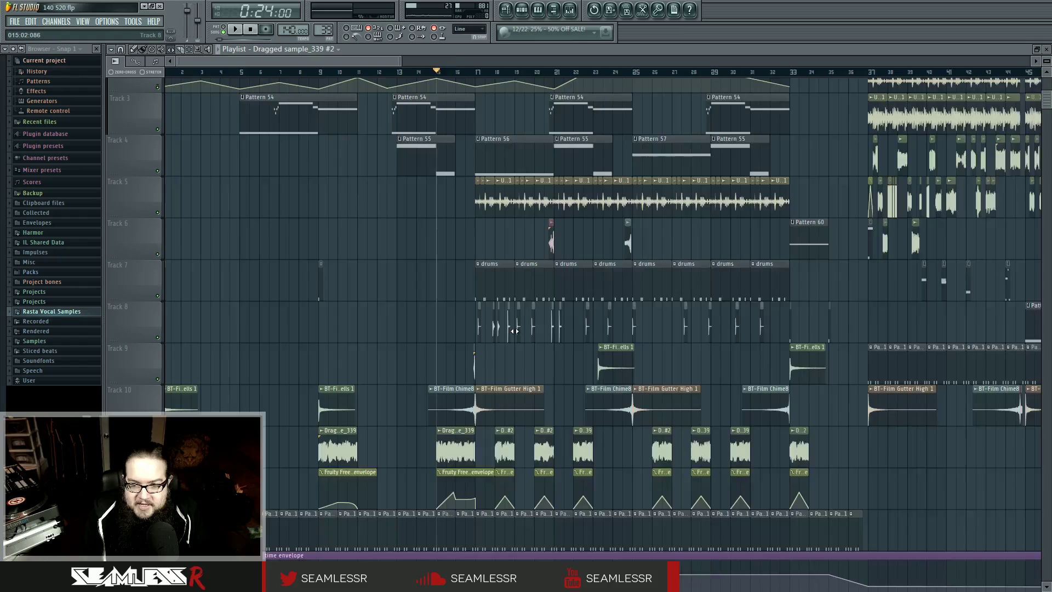
left_click_drag(510, 330, 285, 341)
left_click_drag(794, 345, 274, 353)
left_click_drag(821, 328, 274, 351)
left_click_drag(783, 336, 663, 340)
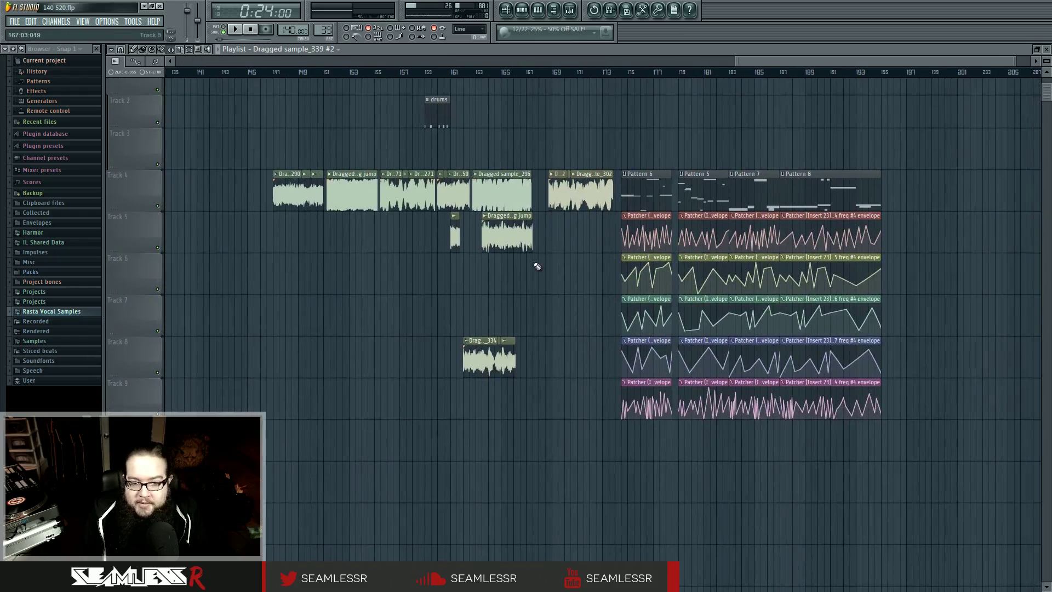
left_click_drag(362, 318, 668, 329)
left_click_drag(384, 331, 734, 337)
left_click_drag(450, 343, 789, 340)
left_click_drag(273, 343, 712, 337)
left_click_drag(438, 337, 667, 333)
scroll(367, 367, "up", 8)
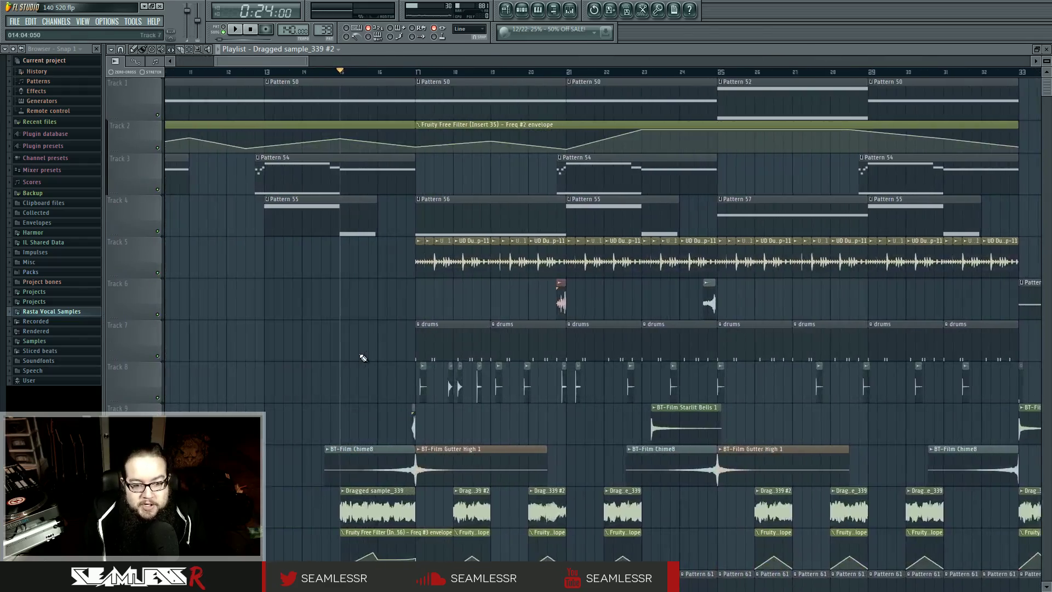
left_click_drag(367, 366, 422, 326)
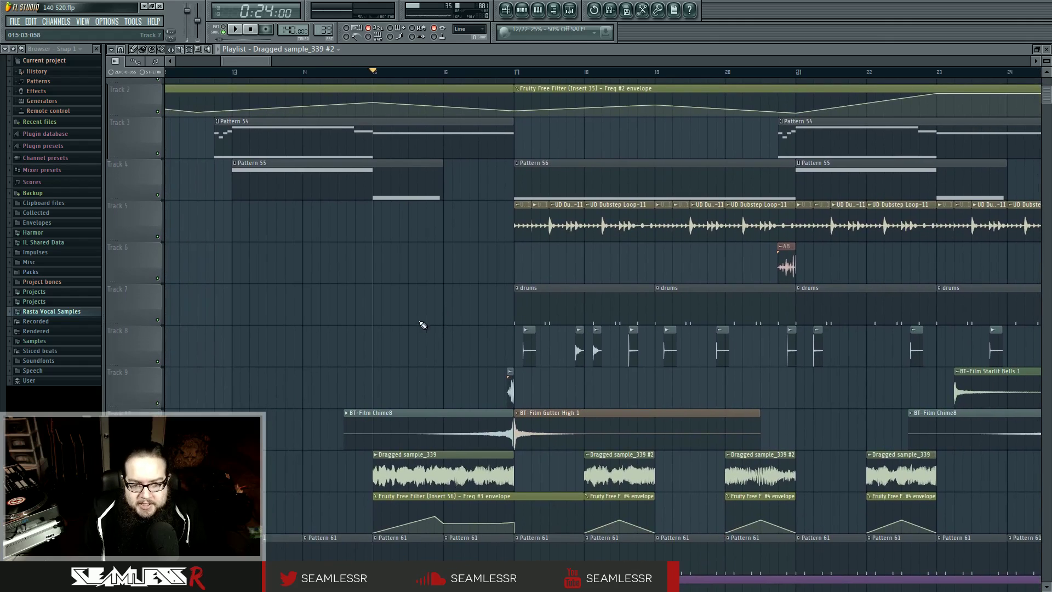
Step: Check the channel settings of the Dragged sample_339 clip at bar 15 and play the arrangement from there into bar 17
left_click(459, 468)
double_click(459, 468)
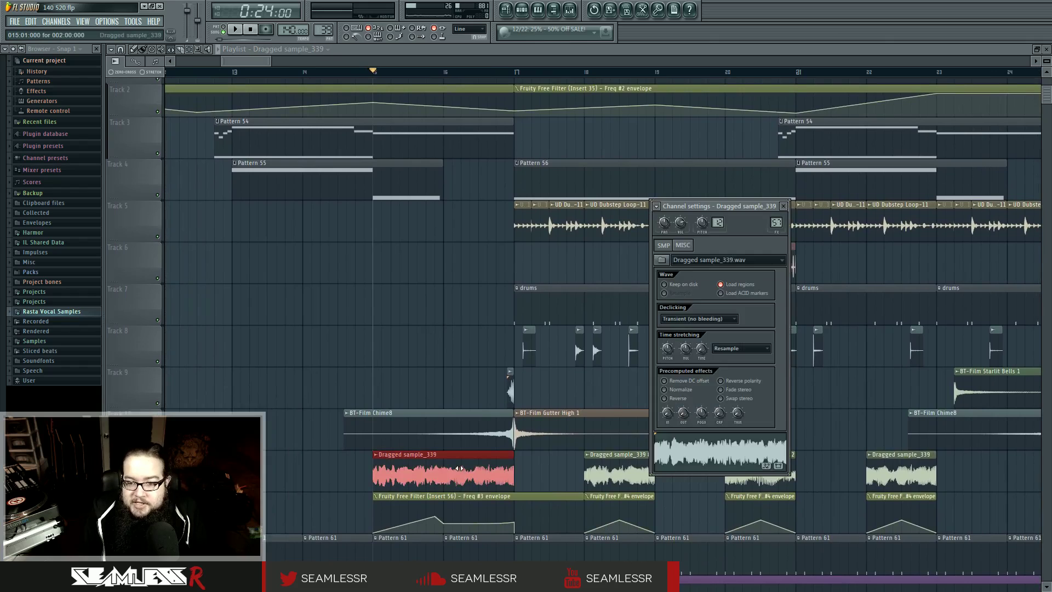
left_click(443, 344, "ctrl")
key("space")
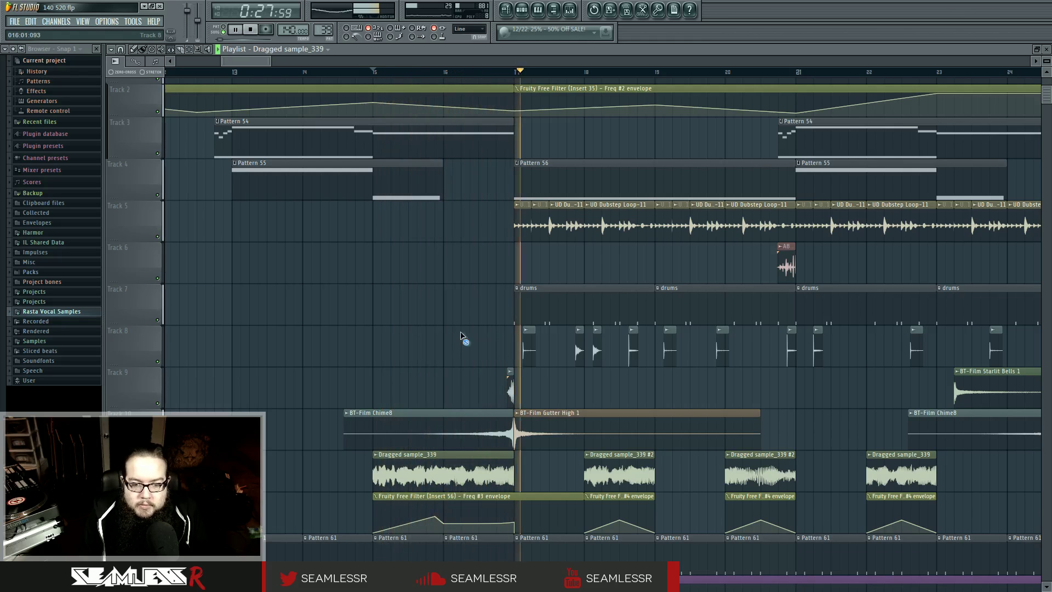
key("space")
Step: Check the channel settings of the Dragged sample_346 clip in the outro at bar 105 and reset the song position to the start
scroll(562, 377, "down", 1)
scroll(554, 374, "down", 1)
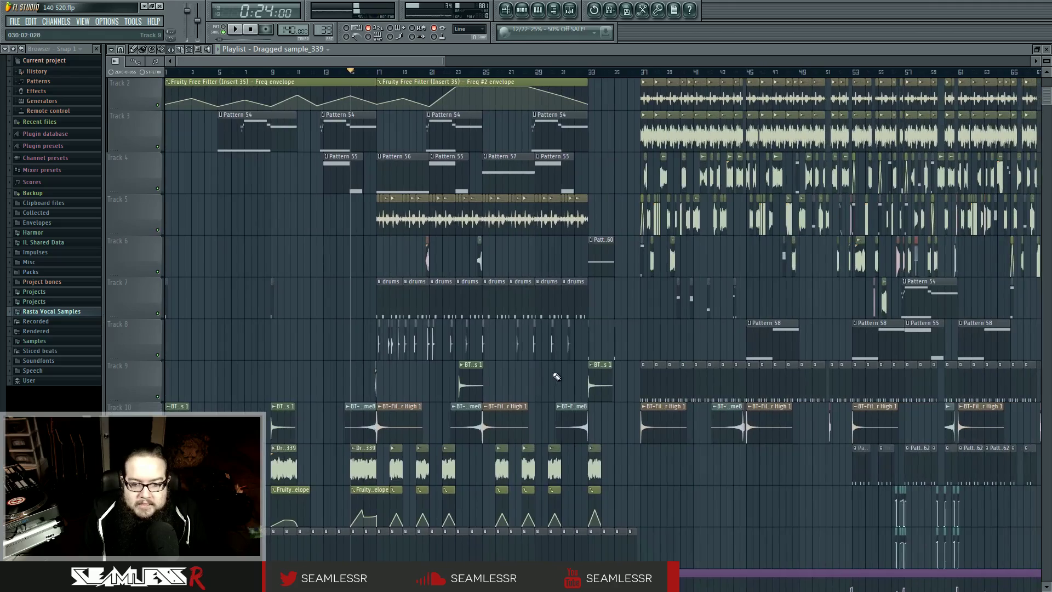
left_click_drag(629, 352, 346, 423)
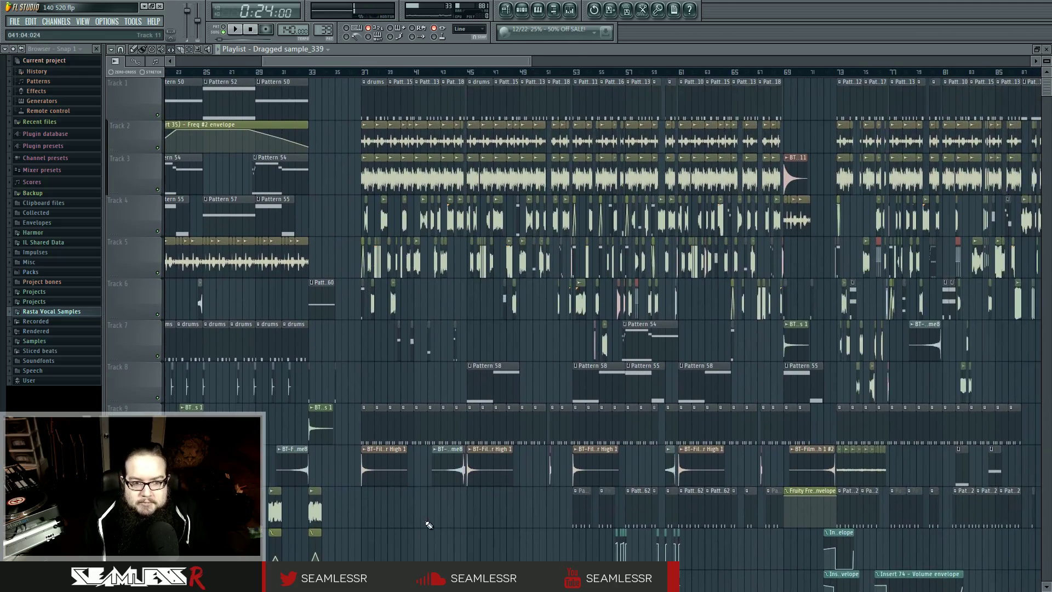
left_click_drag(428, 525, 635, 544)
left_click_drag(692, 527, 192, 530)
scroll(348, 520, "down", 1)
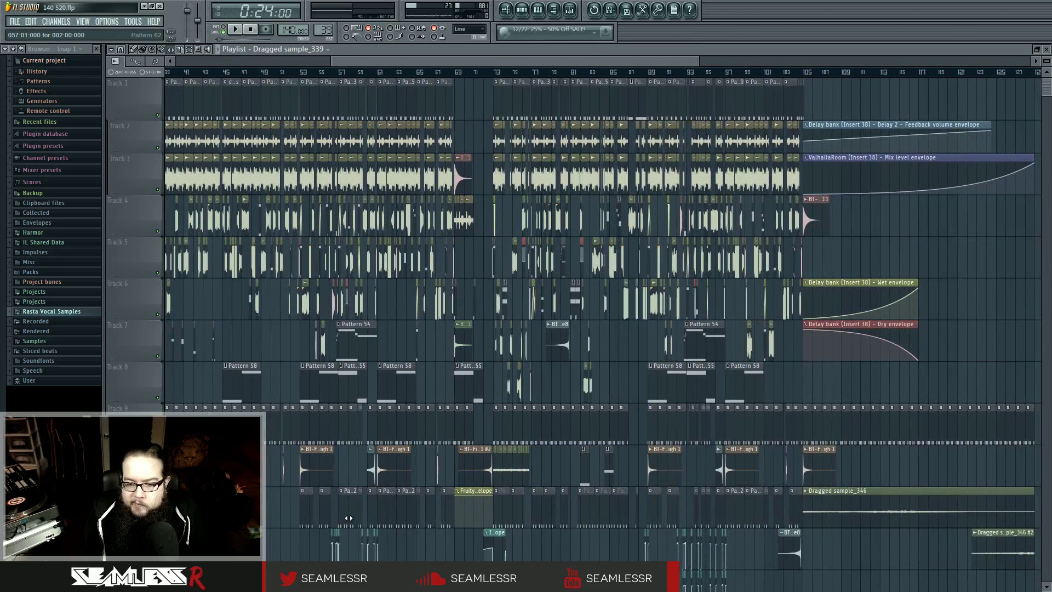
double_click(896, 491)
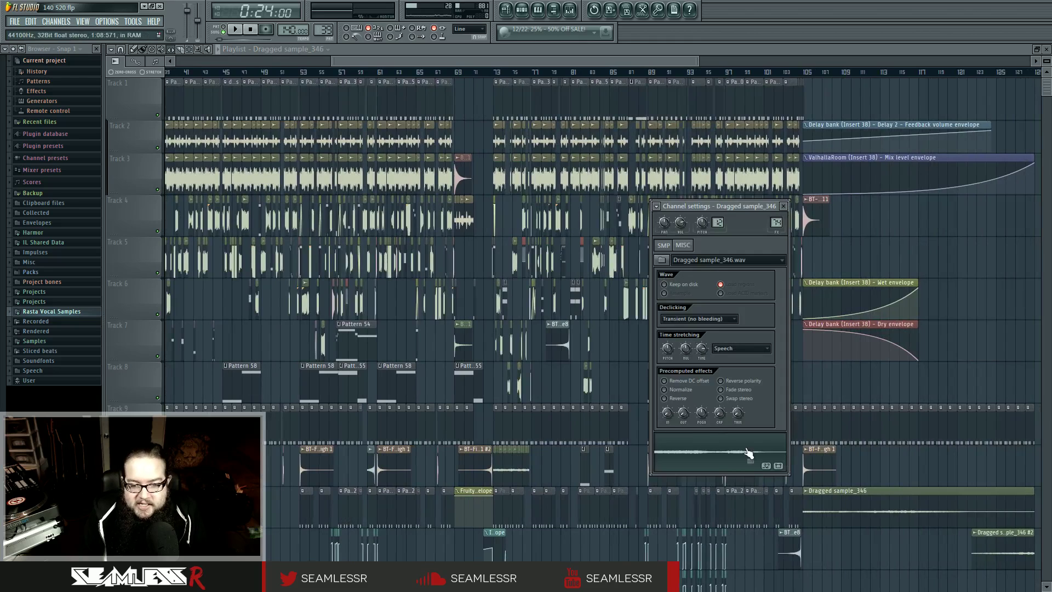
left_click(250, 31)
right_click(440, 364)
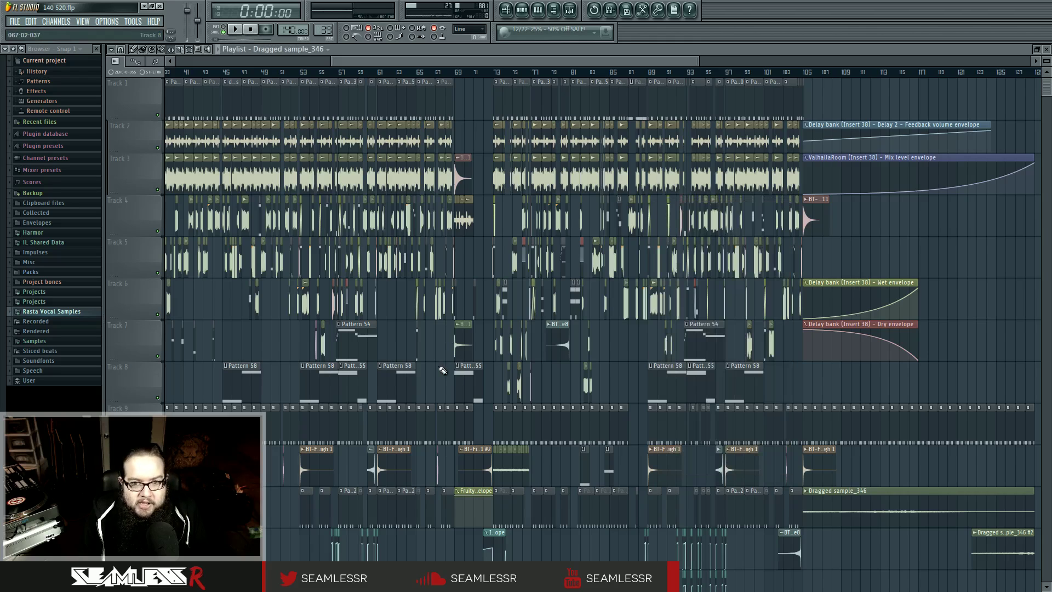
Step: Reduce the playlist track height to show the full arrangement, and briefly select the long time envelope clip beneath the other tracks
scroll(625, 376, "down", 5)
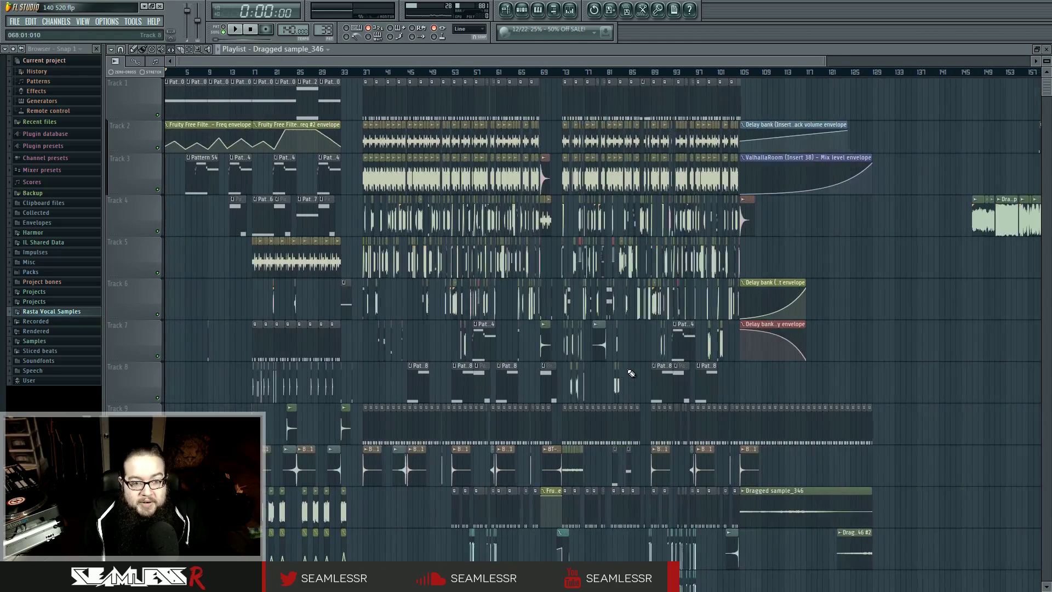
left_click_drag(1046, 61, 1047, 69)
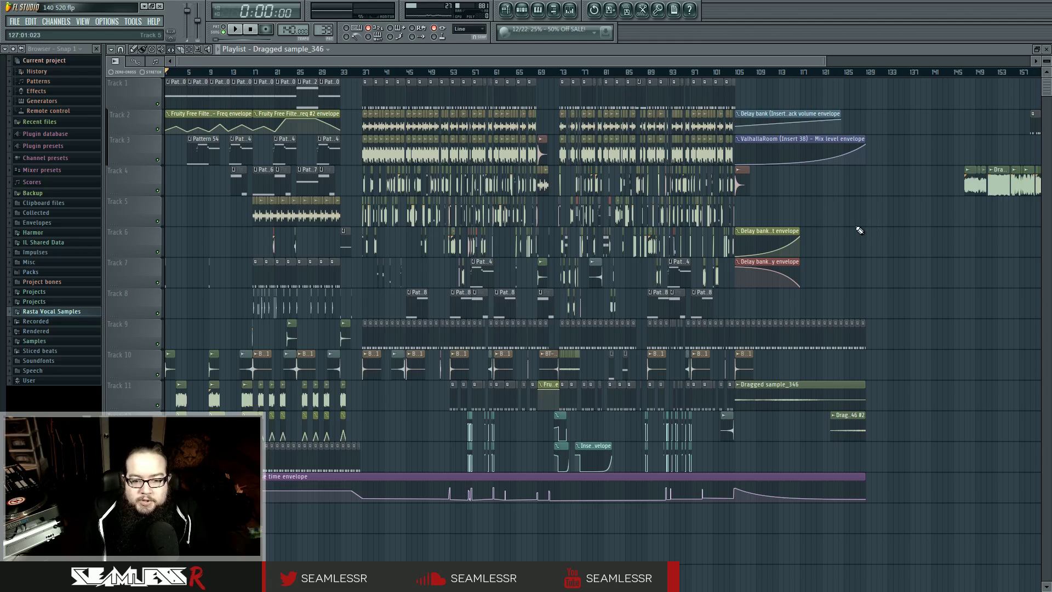
left_click(393, 476)
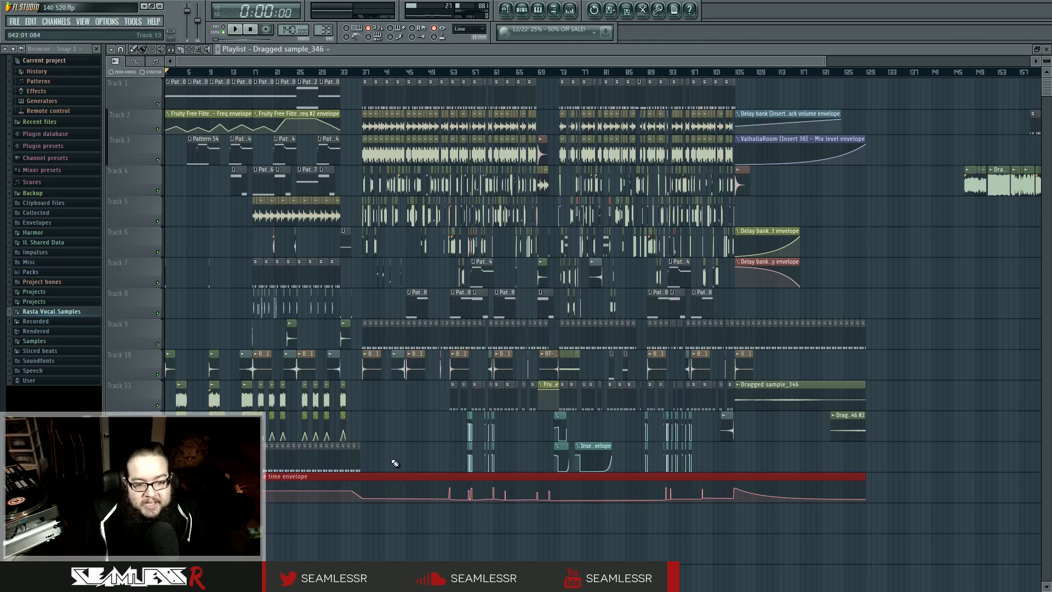
left_click(415, 465, "ctrl")
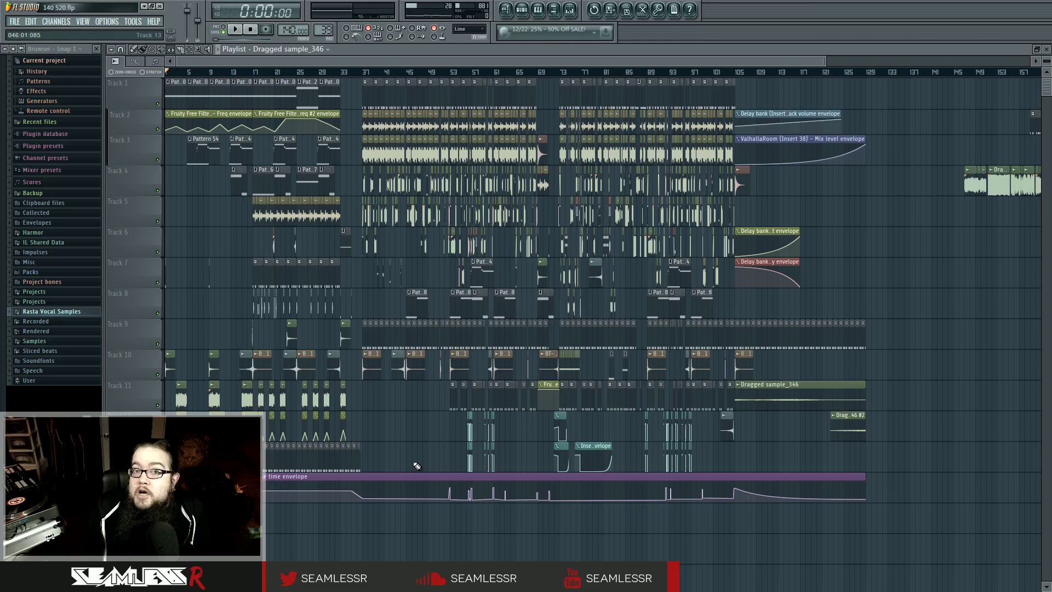